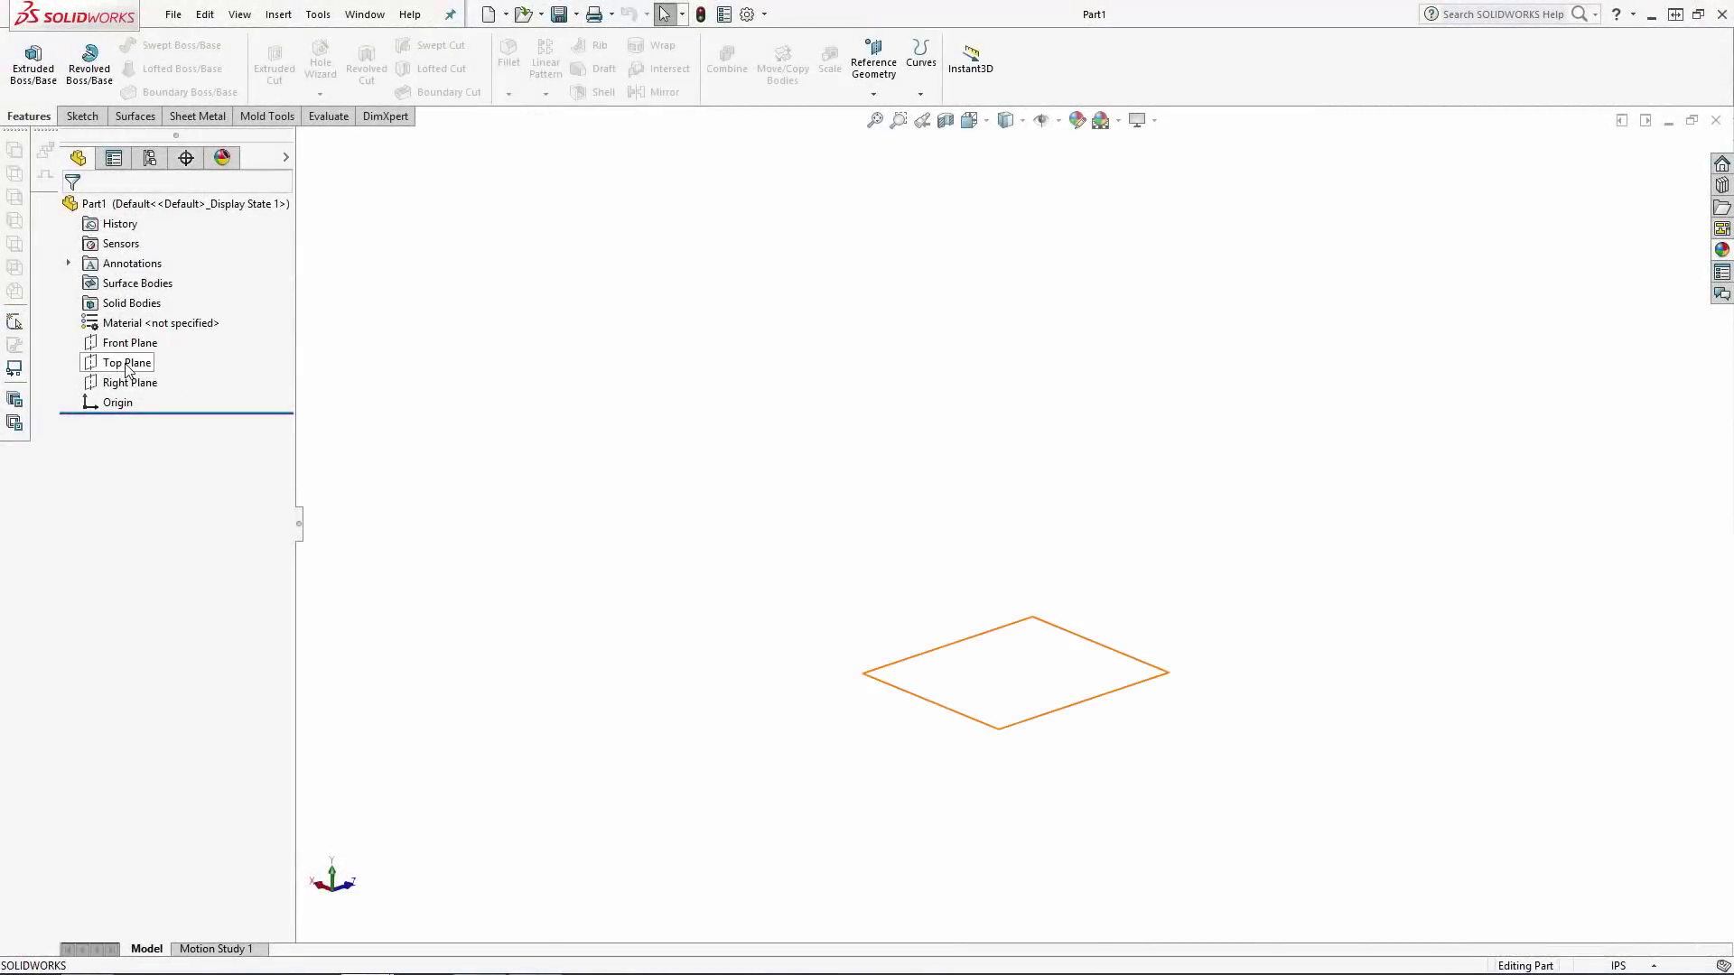
Start a sketch on the Top Plane and draw a horizontal midpoint line centred on the origin, about 8.95 in long.
{"action": "left_click", "coordinate": [126, 365]}
{"action": "left_click", "coordinate": [142, 335]}
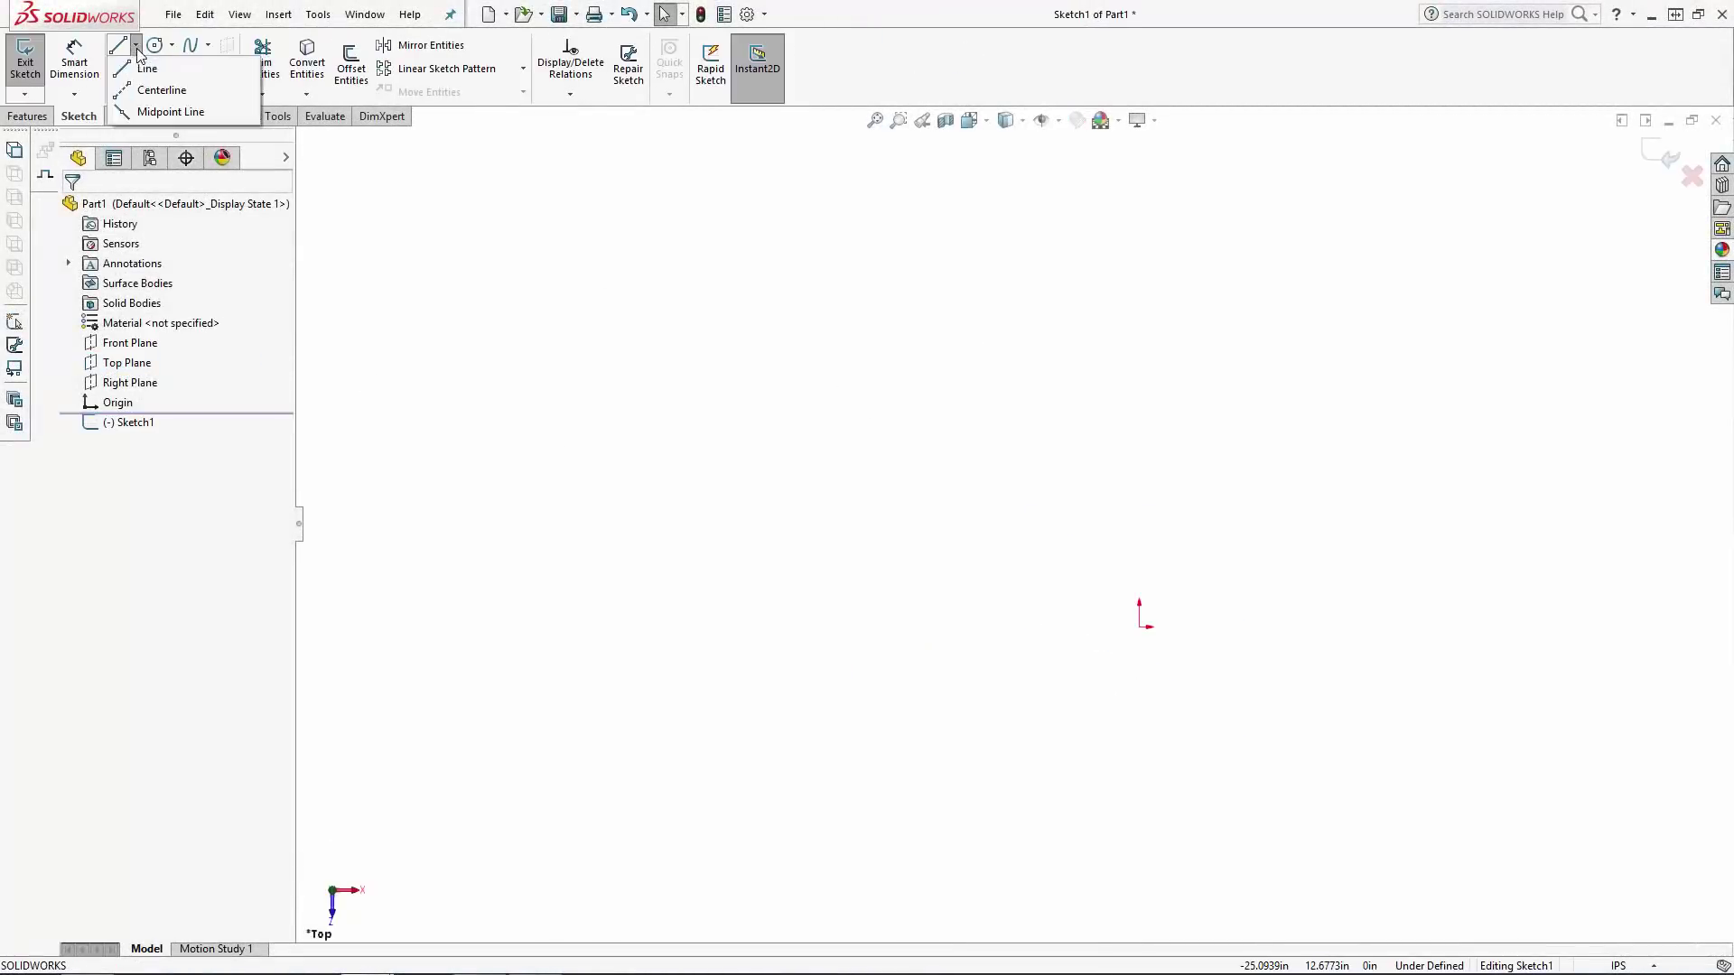
{"action": "left_click", "coordinate": [171, 112]}
{"action": "left_click", "coordinate": [1139, 627]}
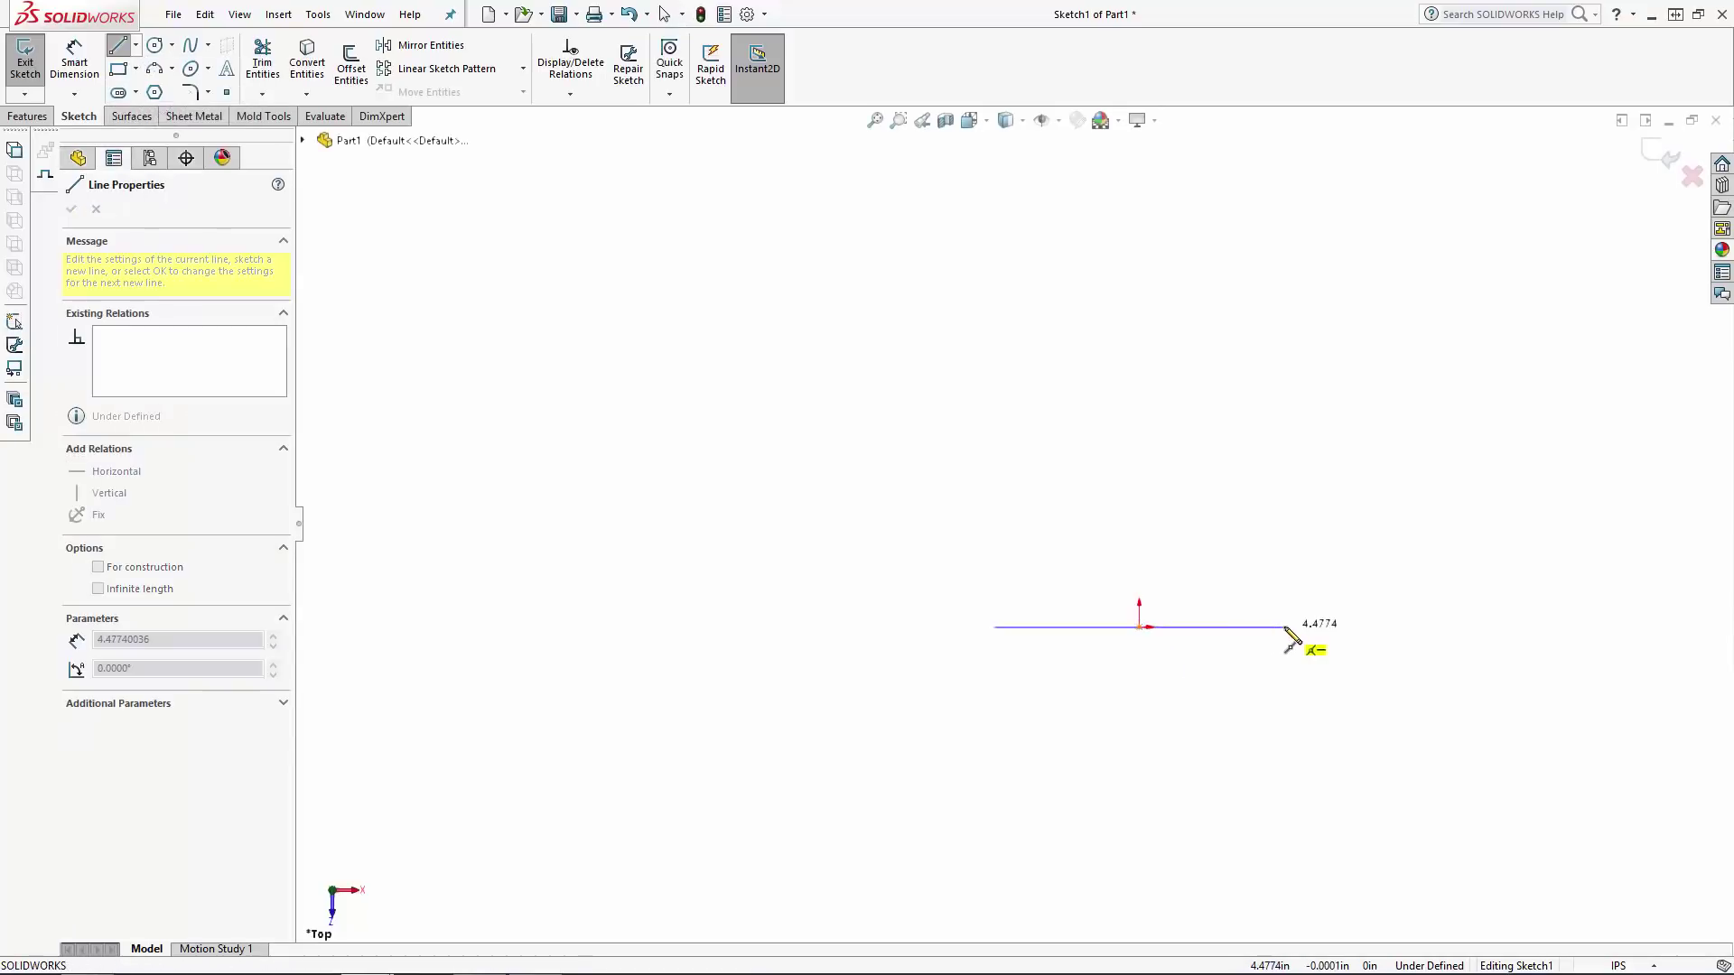
{"action": "left_click", "coordinate": [1286, 629]}
{"action": "key", "text": "Escape"}
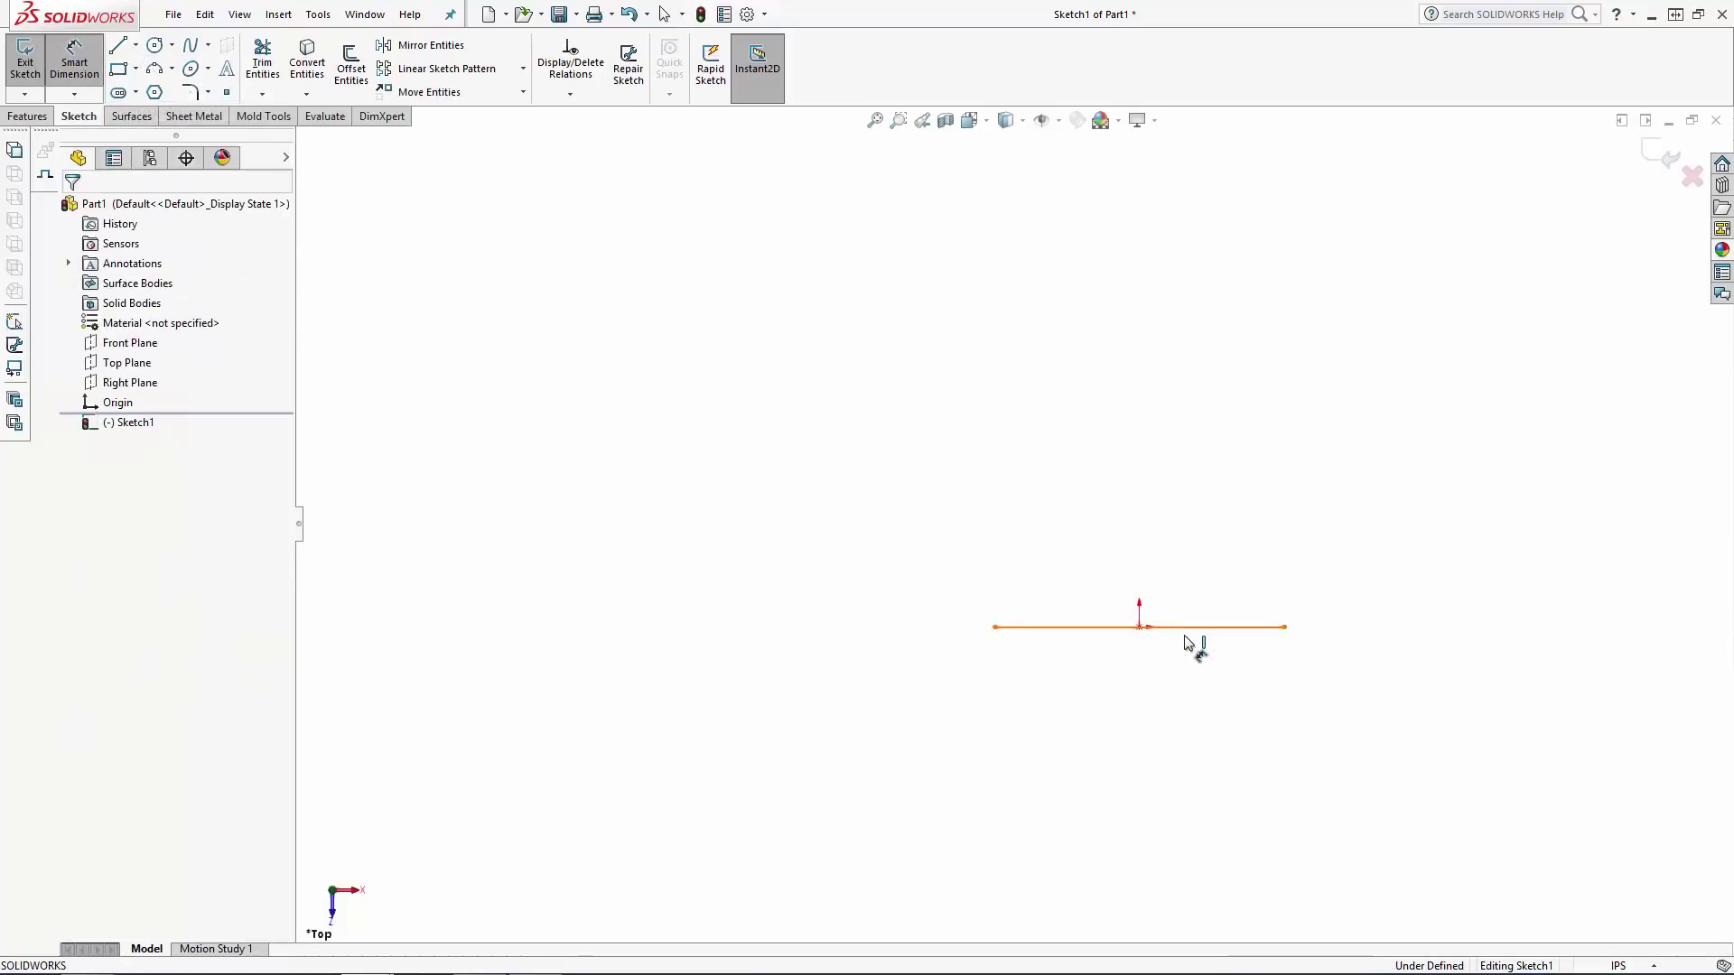
Dimension the horizontal line to 13.8125 in and convert it to construction geometry.
{"action": "left_click", "coordinate": [1186, 629]}
{"action": "left_click", "coordinate": [1167, 669]}
{"action": "type", "text": "13"}
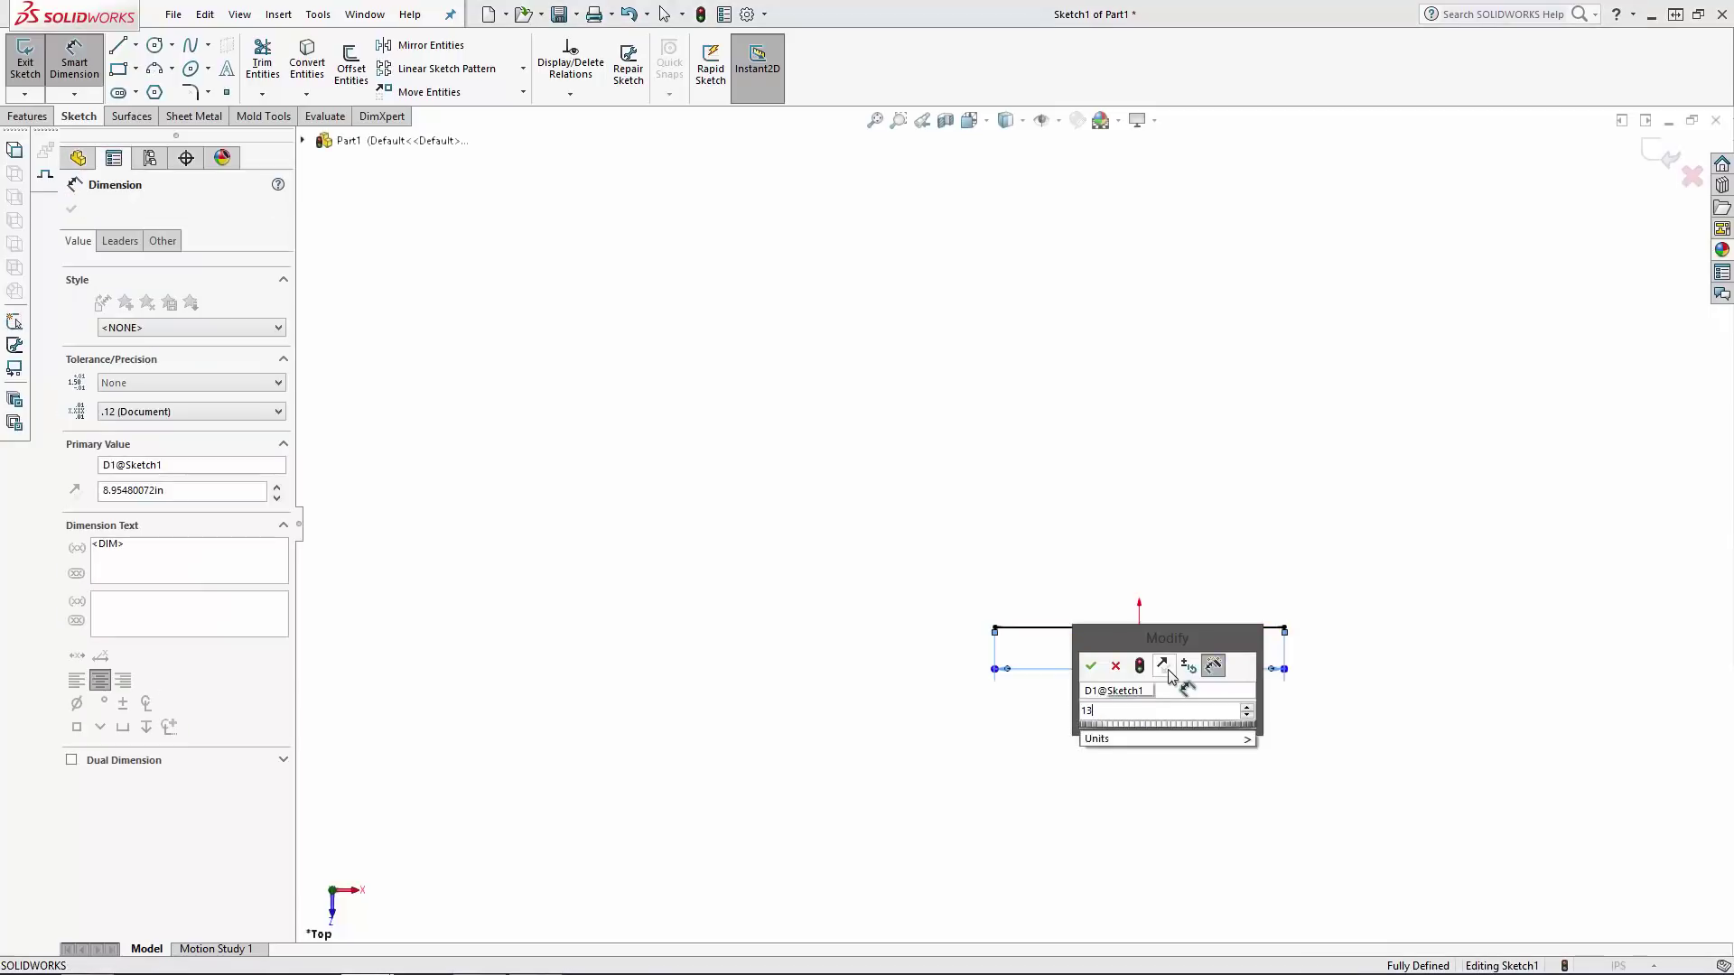
{"action": "type", "text": ".8125"}
{"action": "key", "text": "Return"}
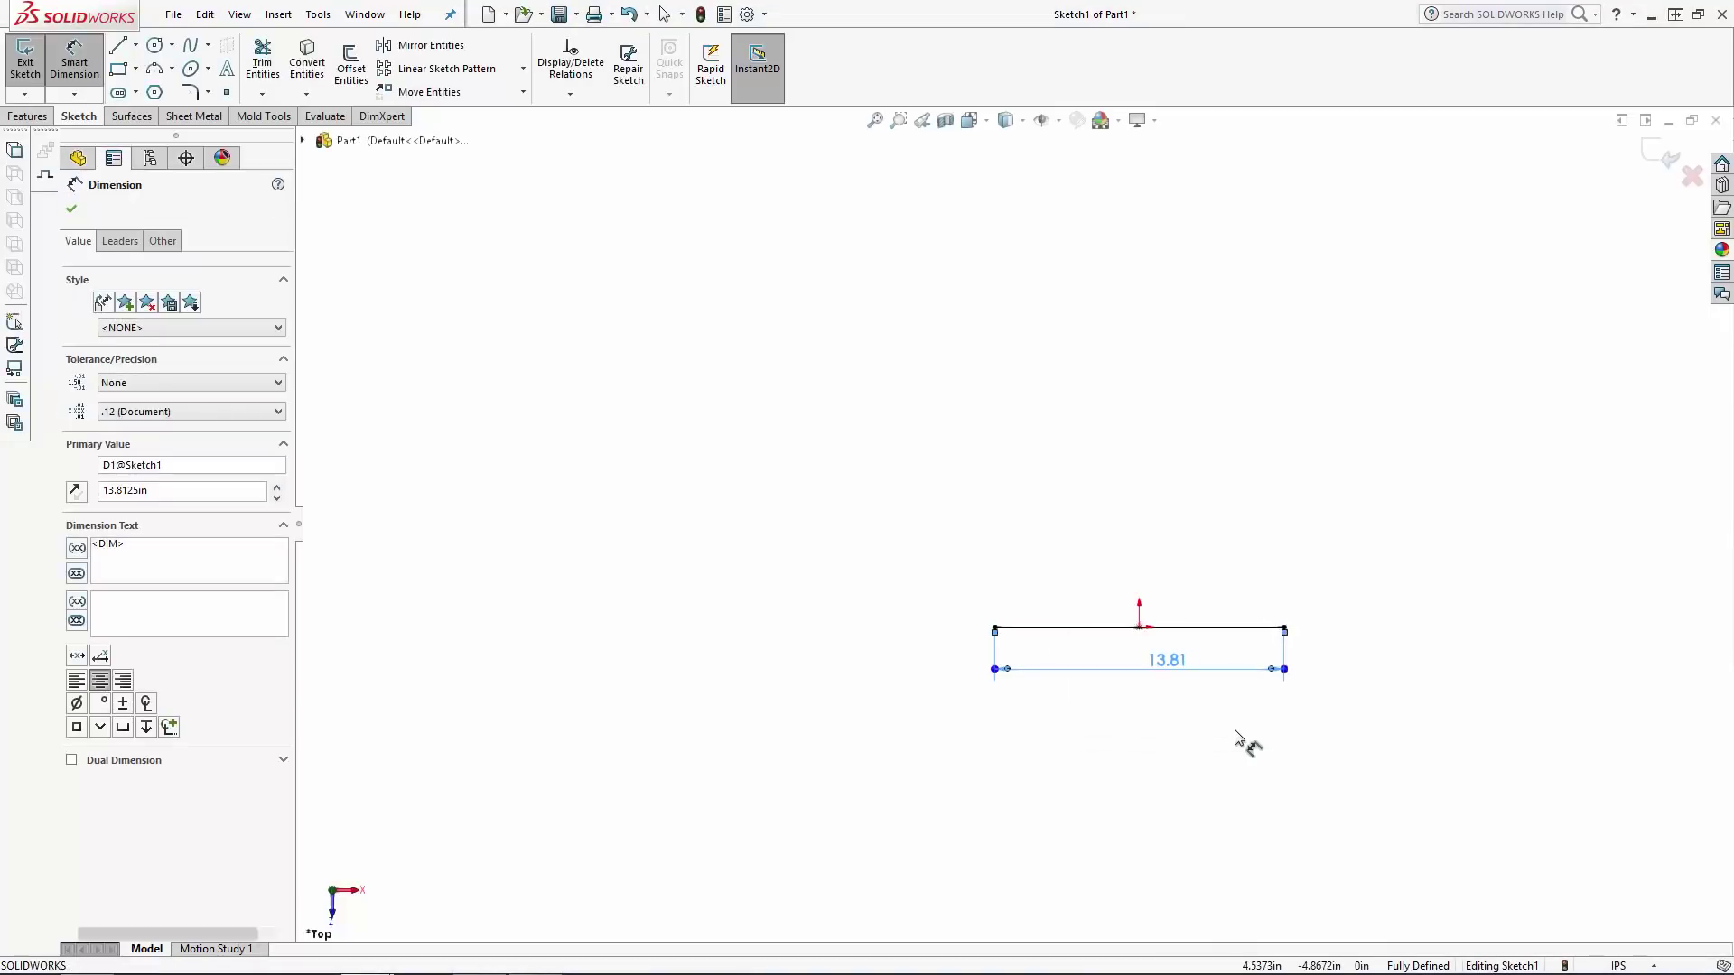
{"action": "key", "text": "Escape"}
{"action": "left_click", "coordinate": [1247, 446]}
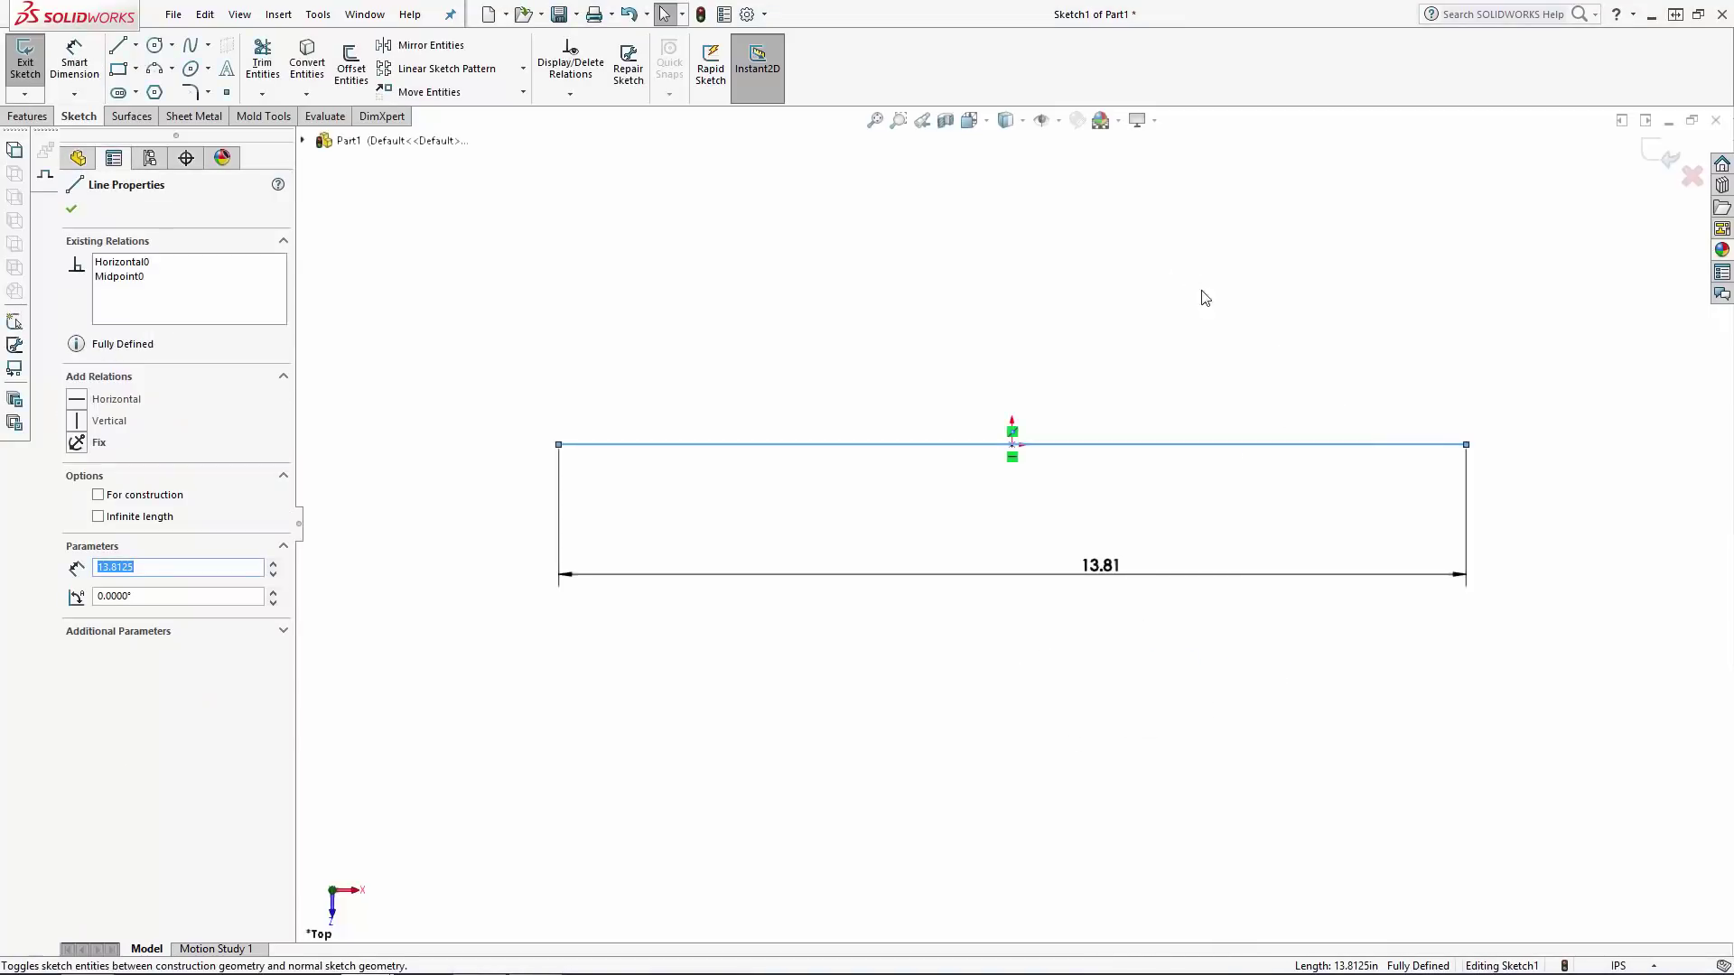
{"action": "left_click", "coordinate": [1284, 296]}
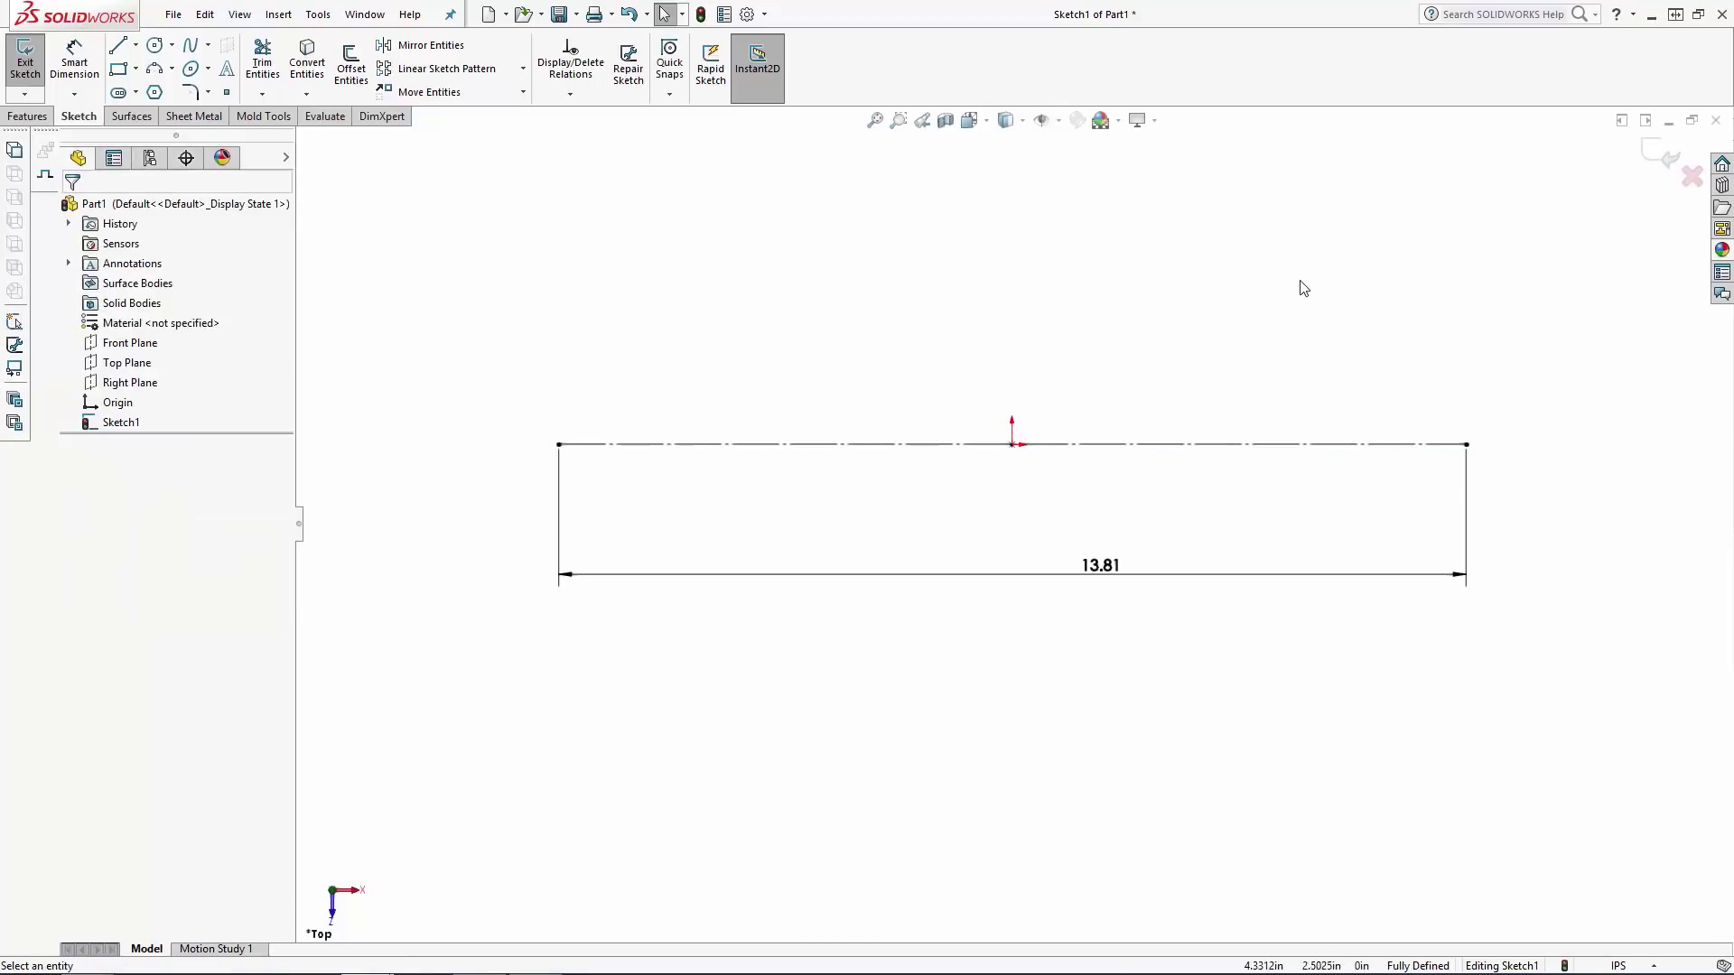
Insert the image IMG_4112 as a sketch picture.
{"action": "left_click", "coordinate": [318, 15]}
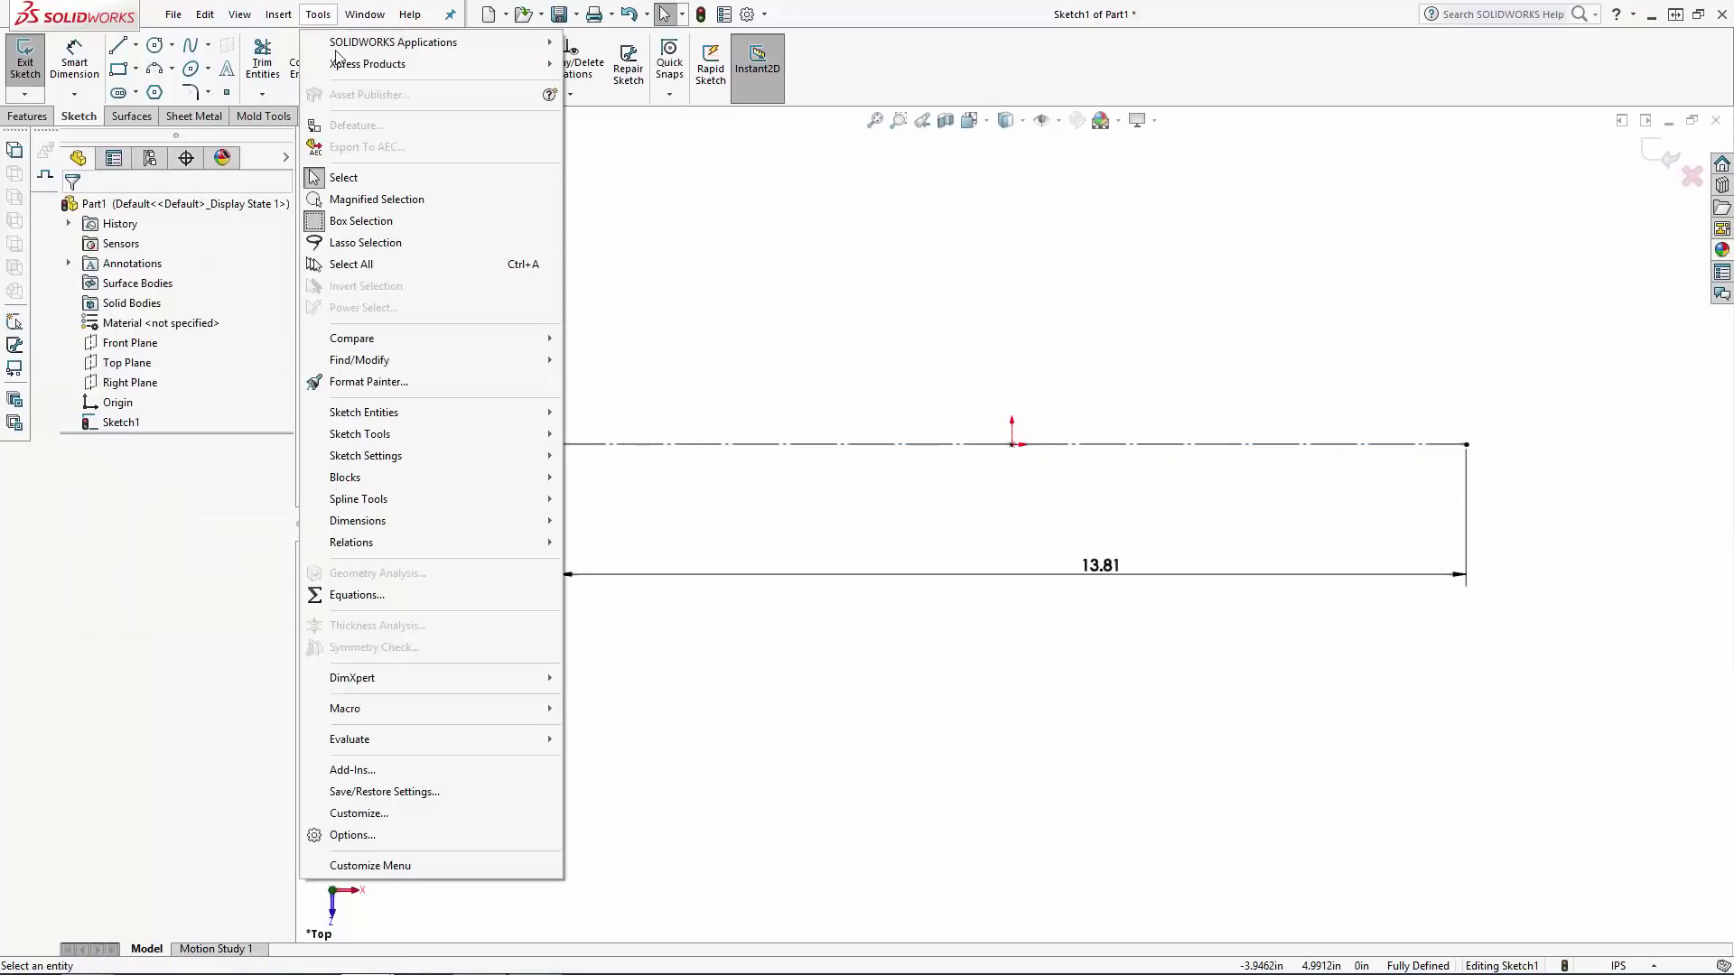
{"action": "mouse_move", "coordinate": [400, 441]}
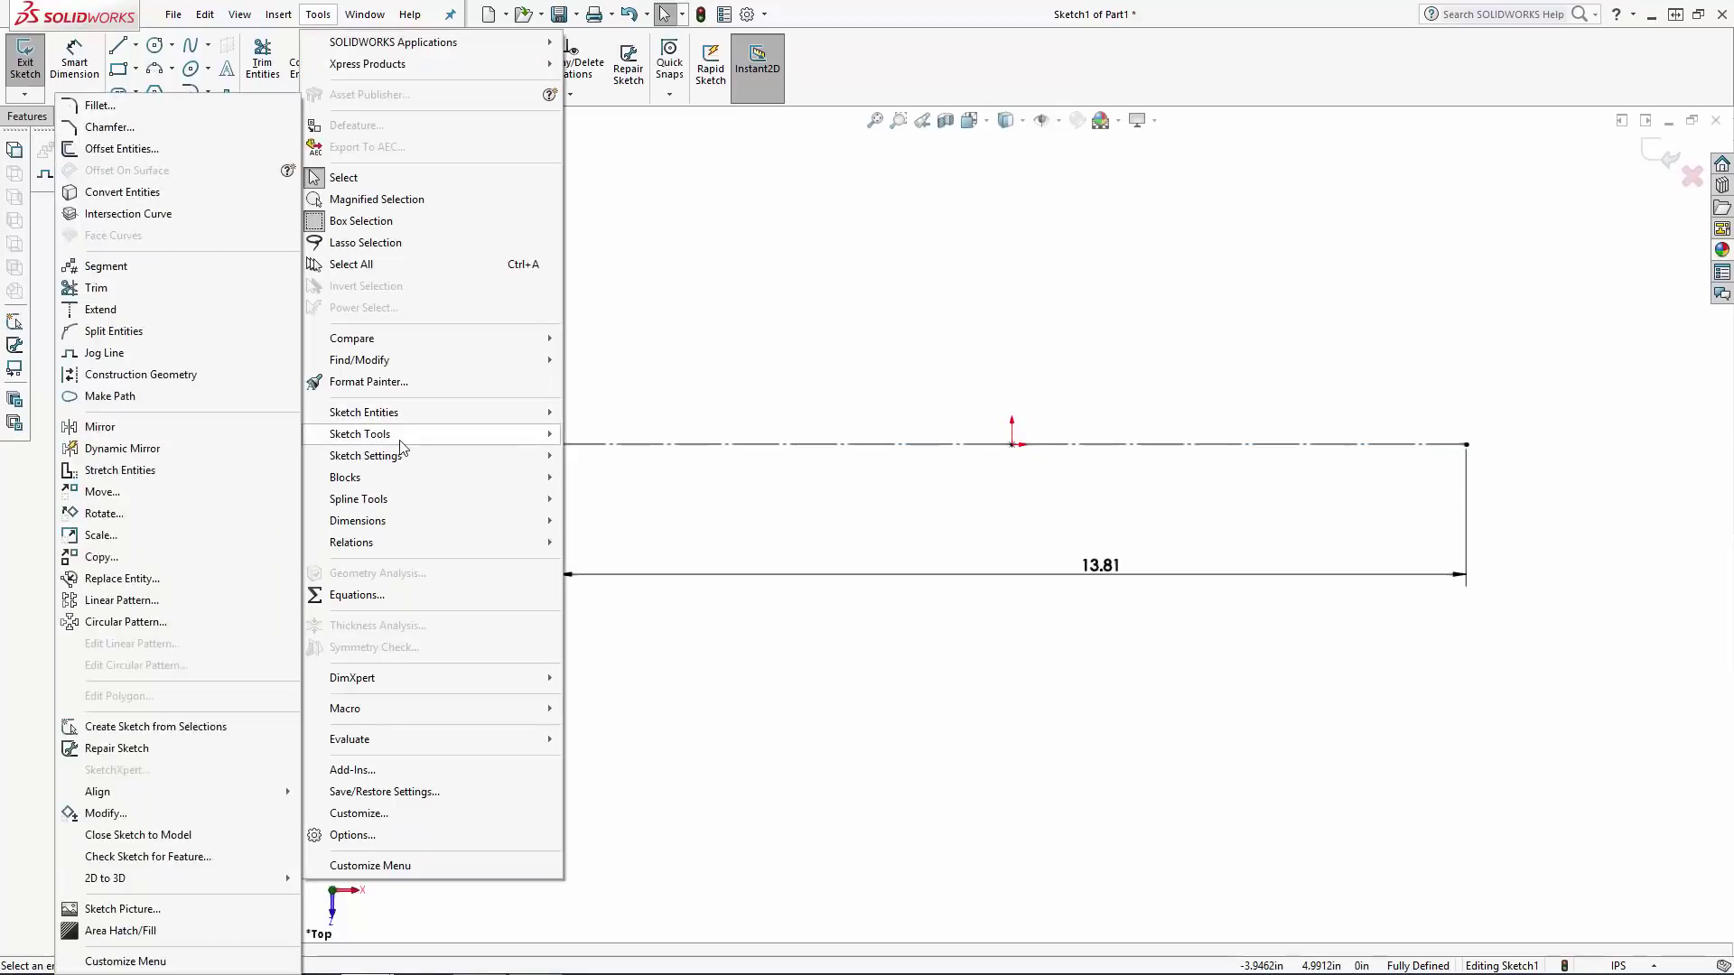
{"action": "left_click", "coordinate": [144, 912]}
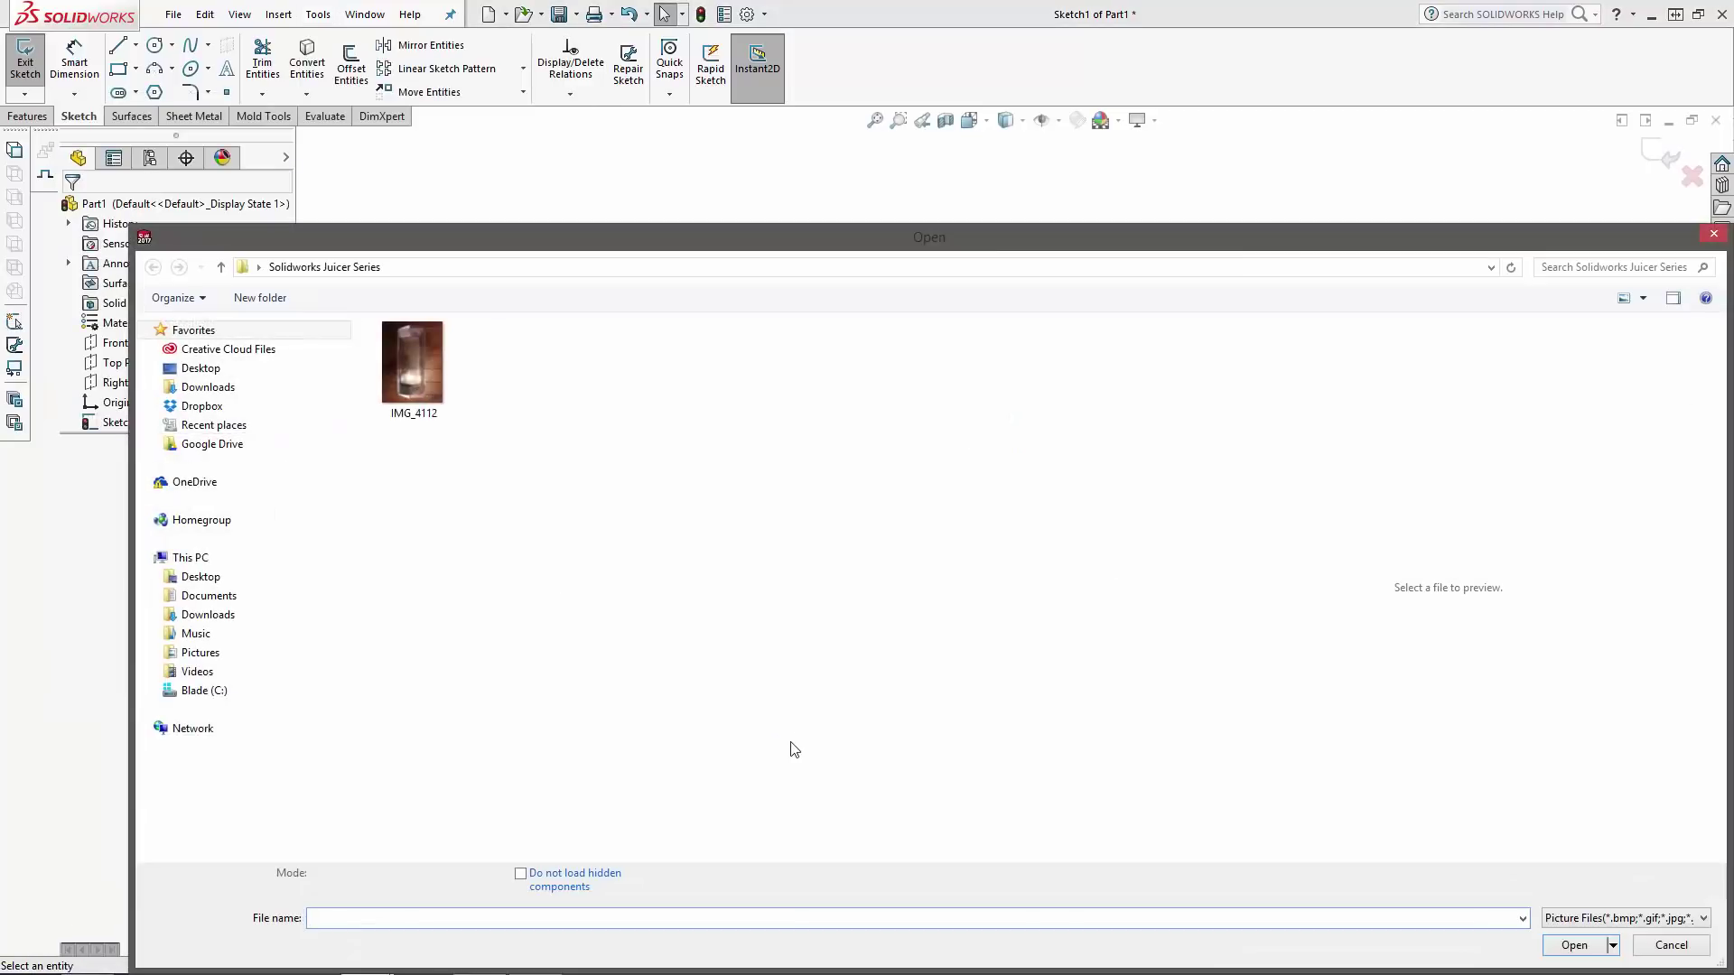
{"action": "left_click", "coordinate": [1574, 935]}
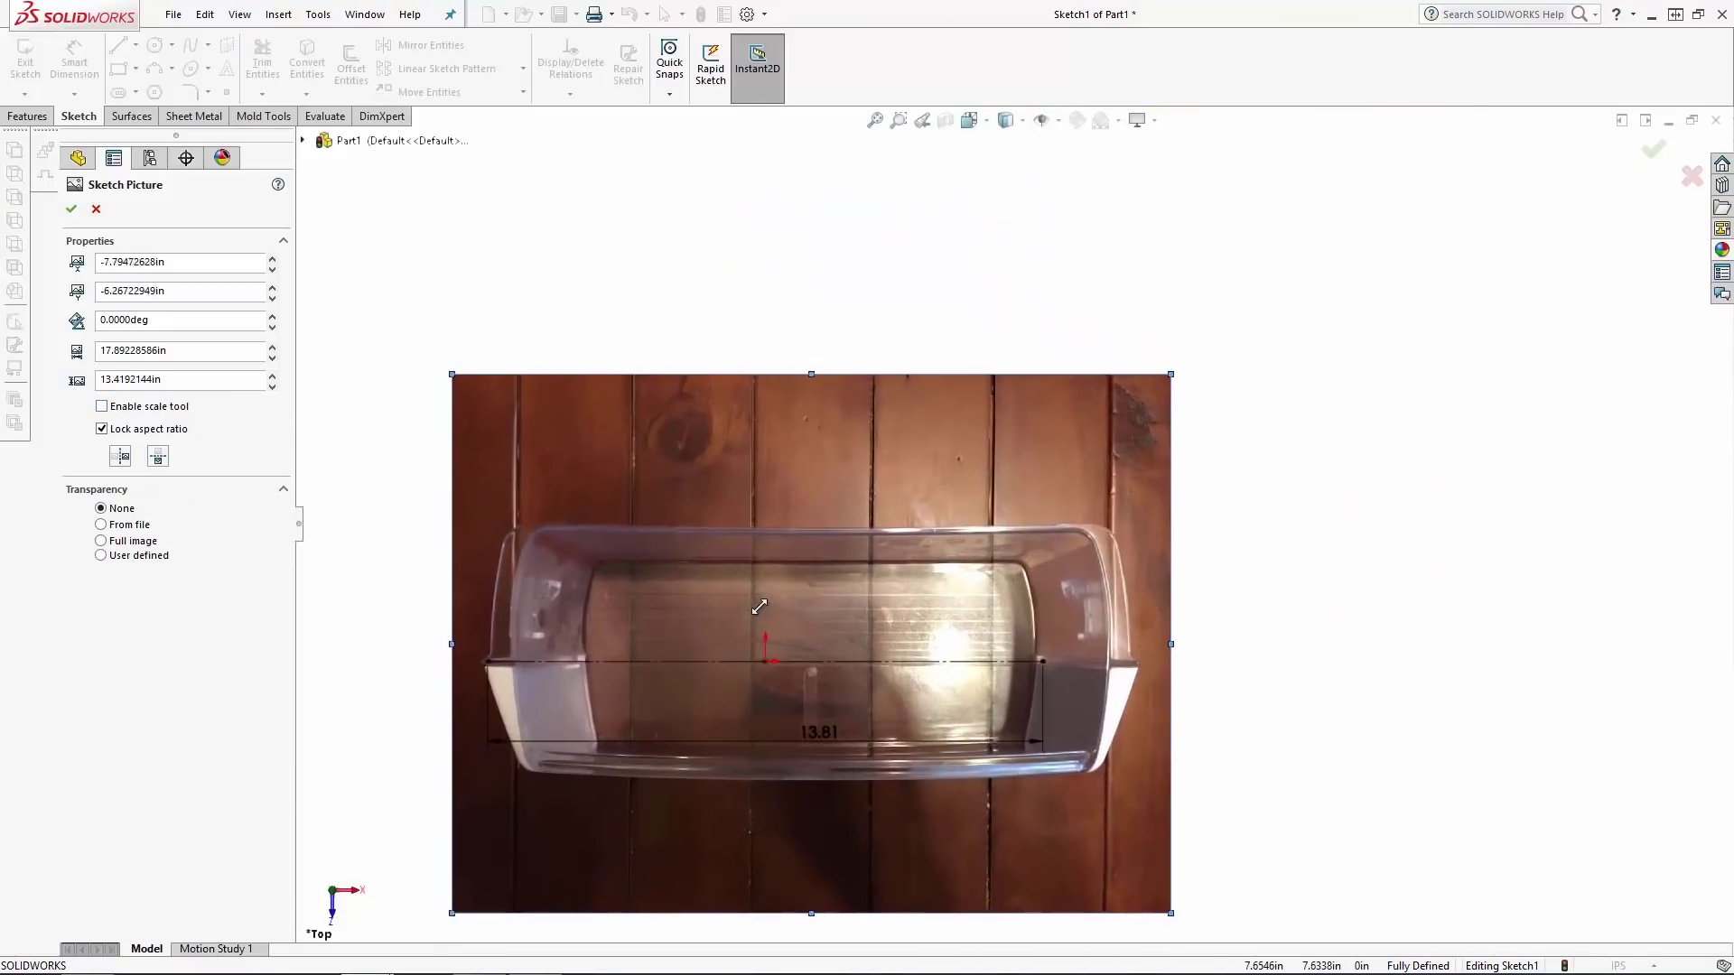
Position the picture and scale it to about 15.36 in wide so the container spans the horizontal construction line.
{"action": "left_click_drag", "start_coordinate": [760, 607], "coordinate": [766, 611]}
{"action": "left_click_drag", "start_coordinate": [1178, 647], "coordinate": [1076, 647]}
{"action": "scroll", "coordinate": [804, 619], "scroll_direction": "down", "scroll_amount": 3}
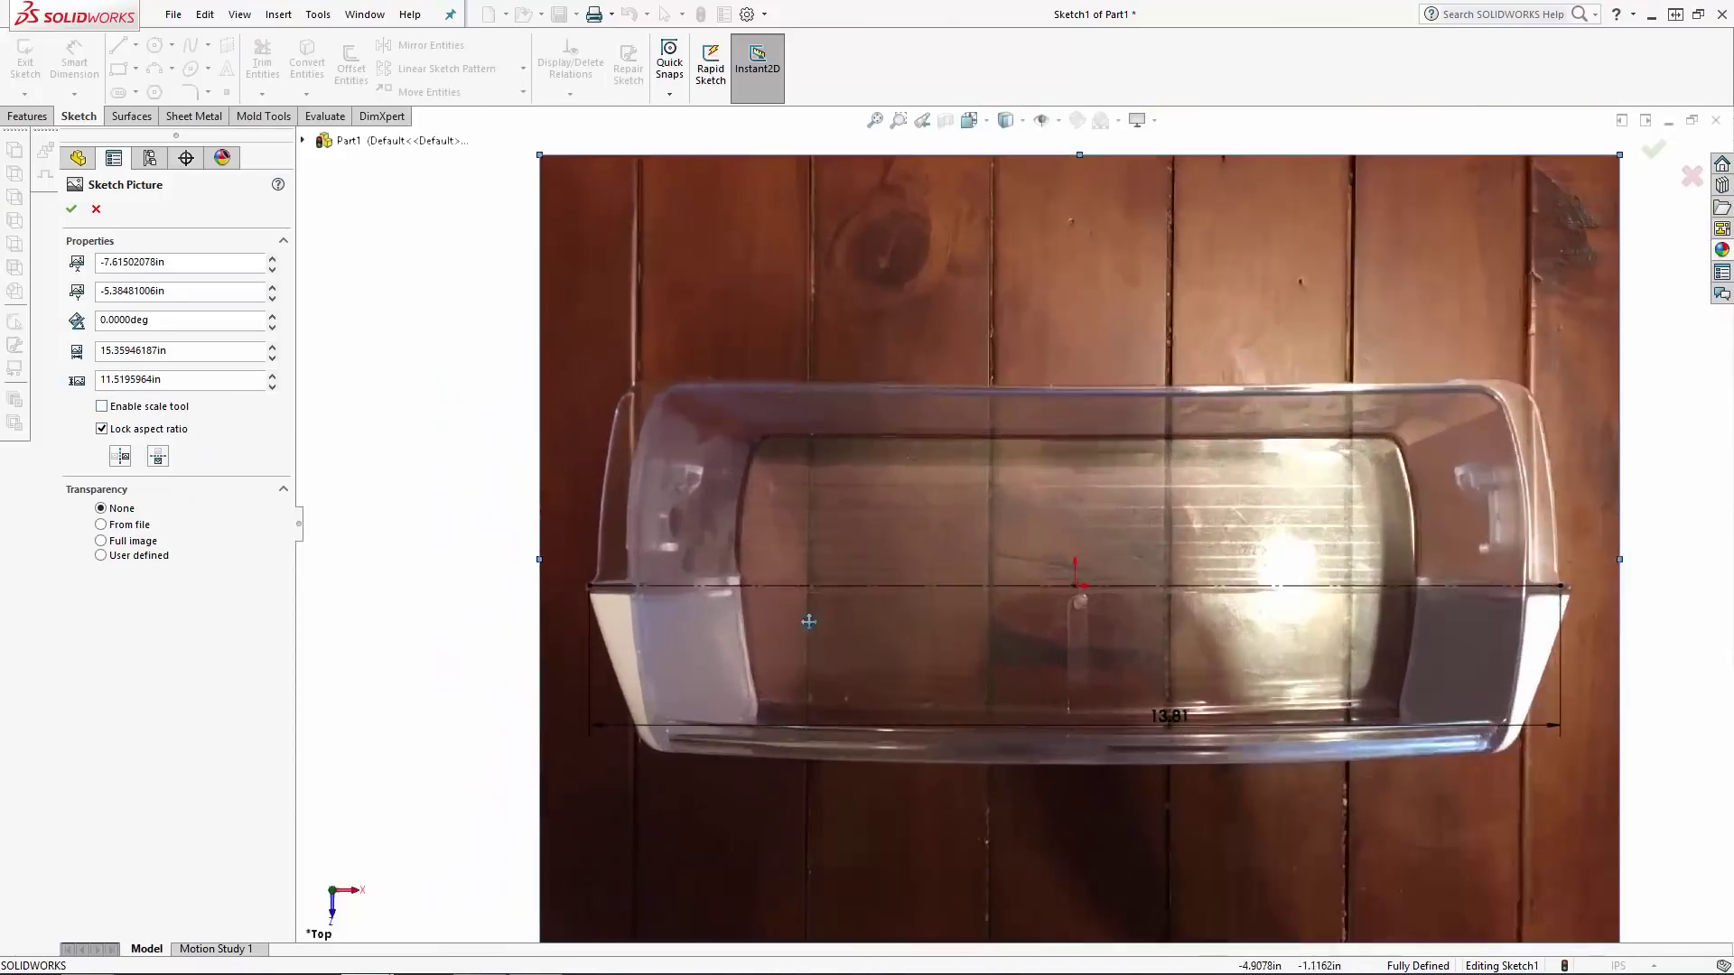
Set the sketch picture's rotation to 0.1 degrees and its width to 15.109 in, and accept it.
{"action": "type", "text": "0.1"}
{"action": "key", "text": "Return"}
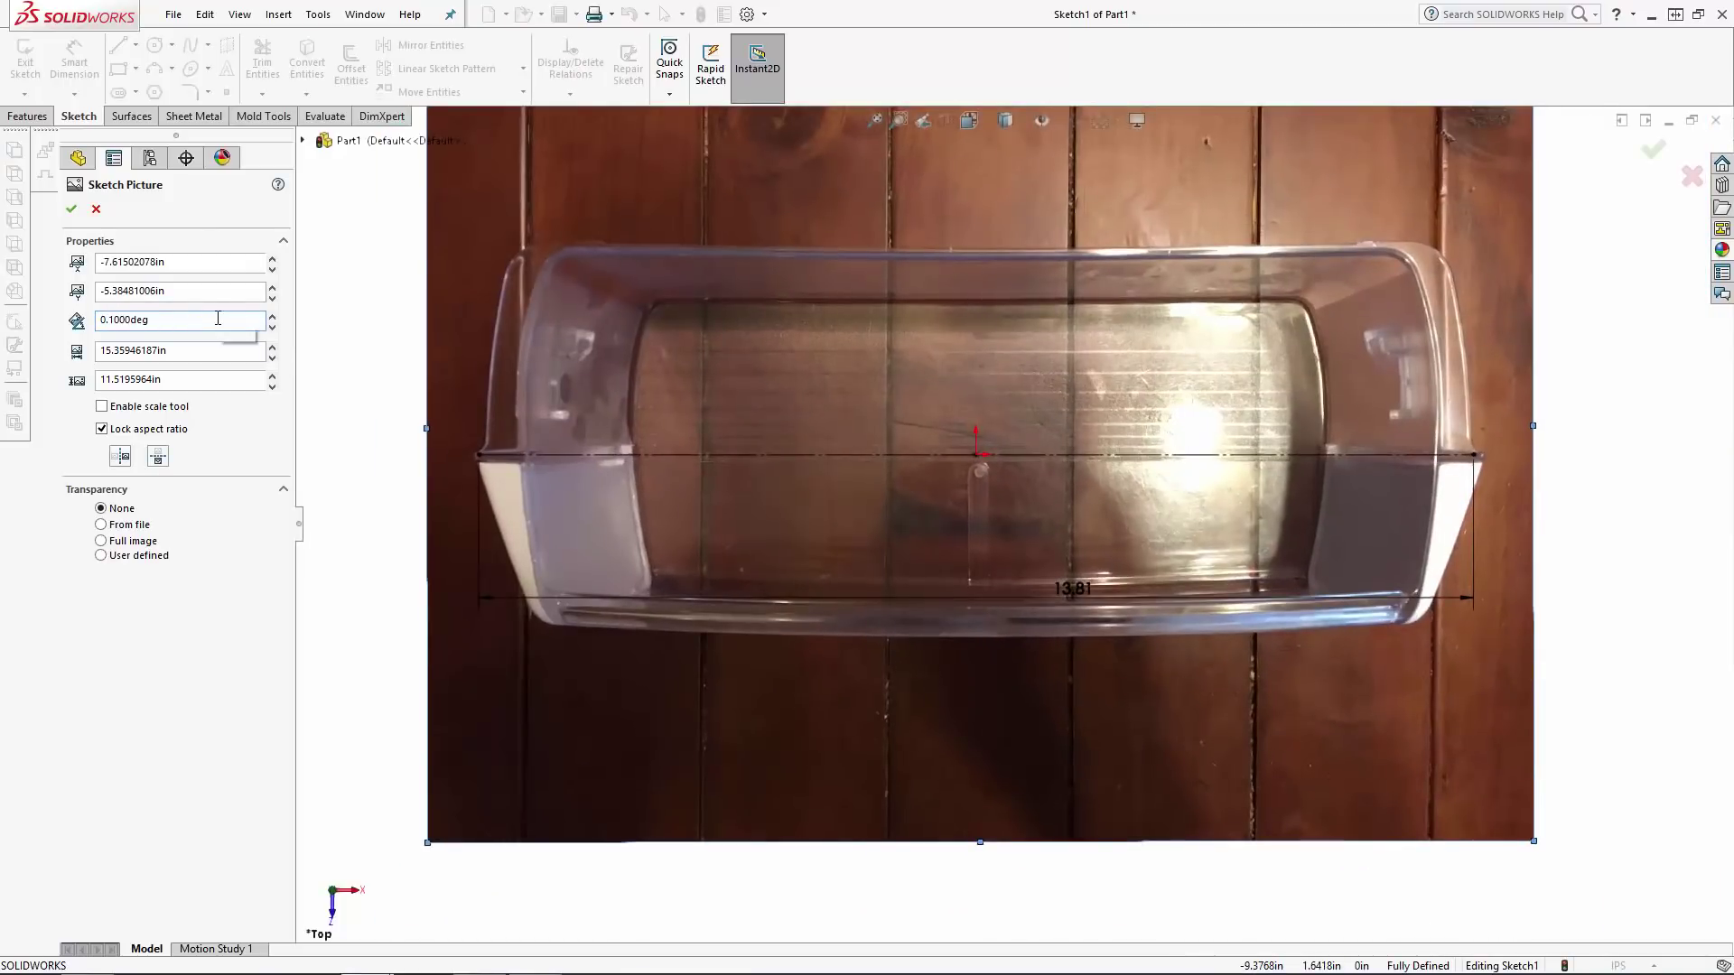
{"action": "left_click", "coordinate": [196, 349]}
{"action": "type", "text": "15.109"}
{"action": "key", "text": "Return"}
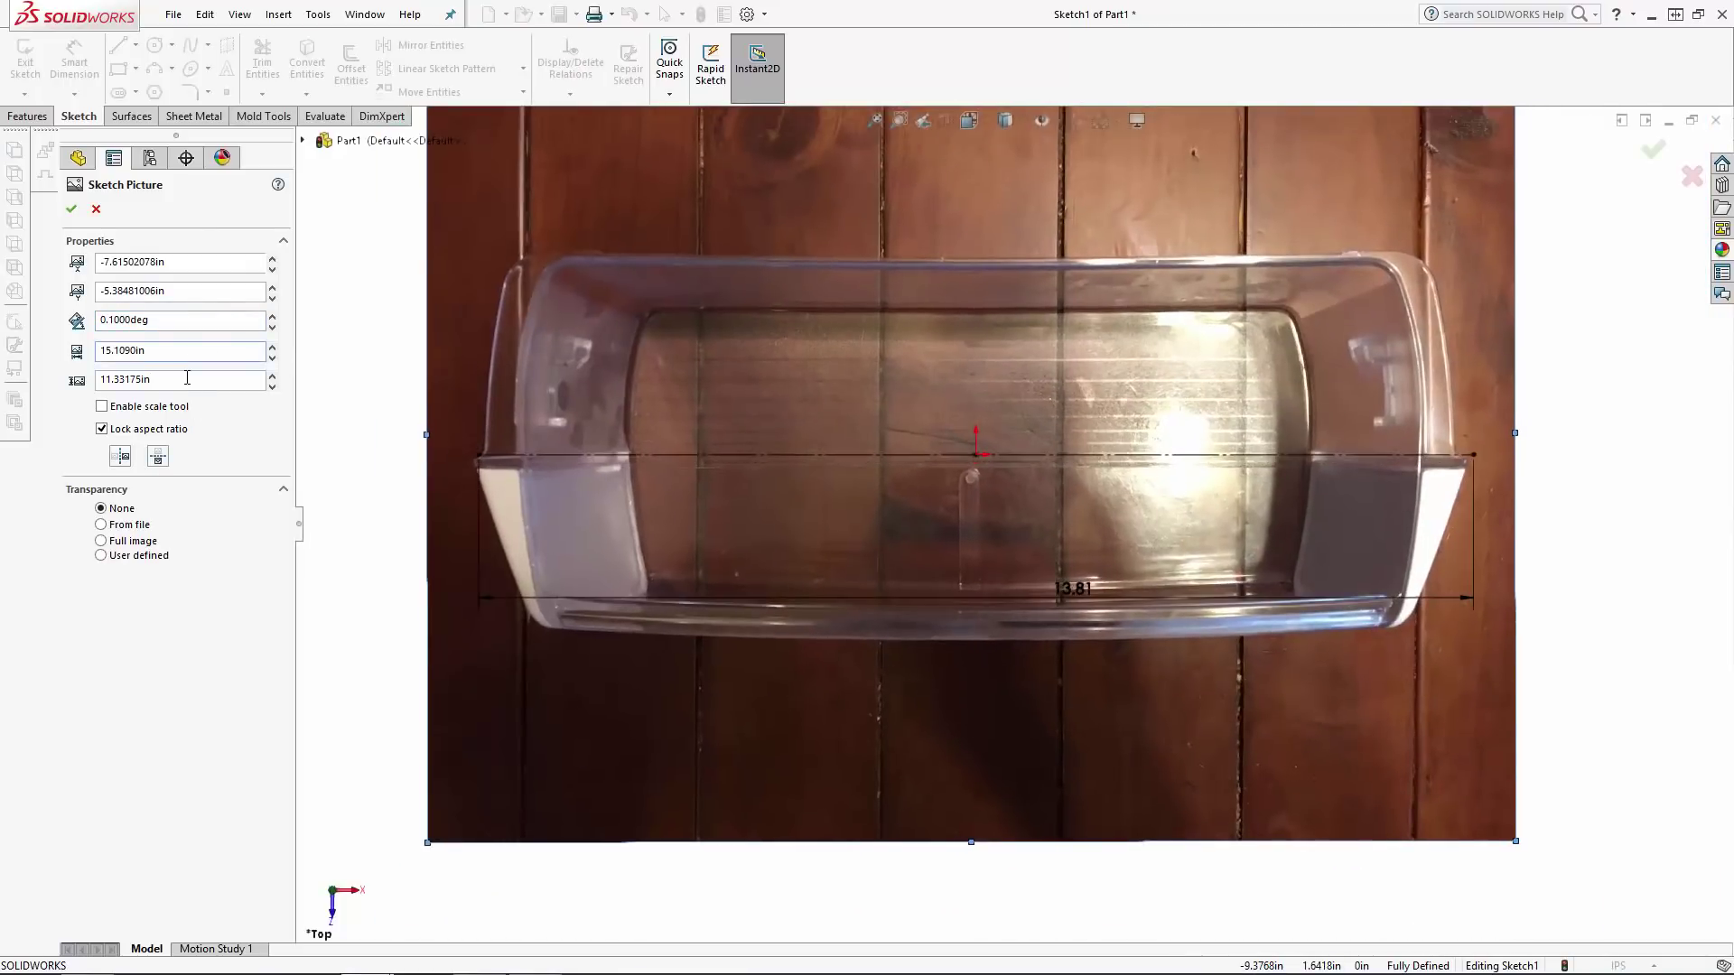
{"action": "key", "text": "Return"}
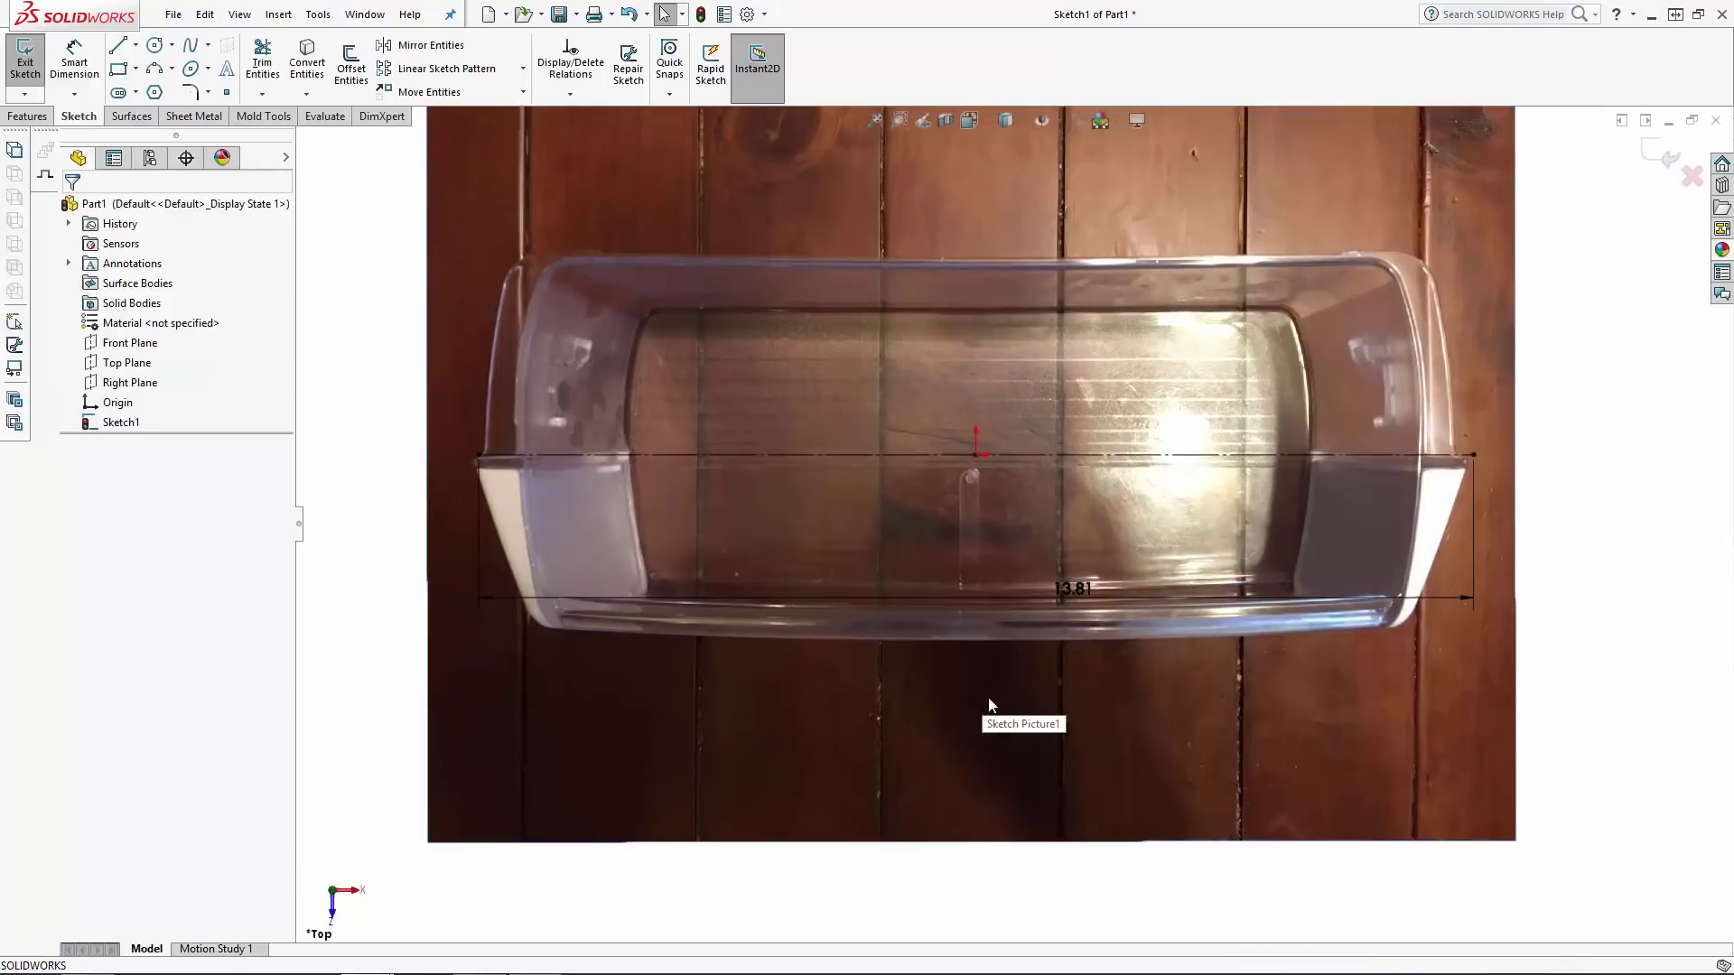
Shift the sketch picture so the container's outer tips align with the construction line's ends, and close the sketch.
{"action": "double_click", "coordinate": [987, 697]}
{"action": "scroll", "coordinate": [491, 471], "scroll_direction": "down", "scroll_amount": 7}
{"action": "scroll", "coordinate": [1018, 528], "scroll_direction": "up", "scroll_amount": 7}
{"action": "scroll", "coordinate": [1236, 464], "scroll_direction": "down", "scroll_amount": 6}
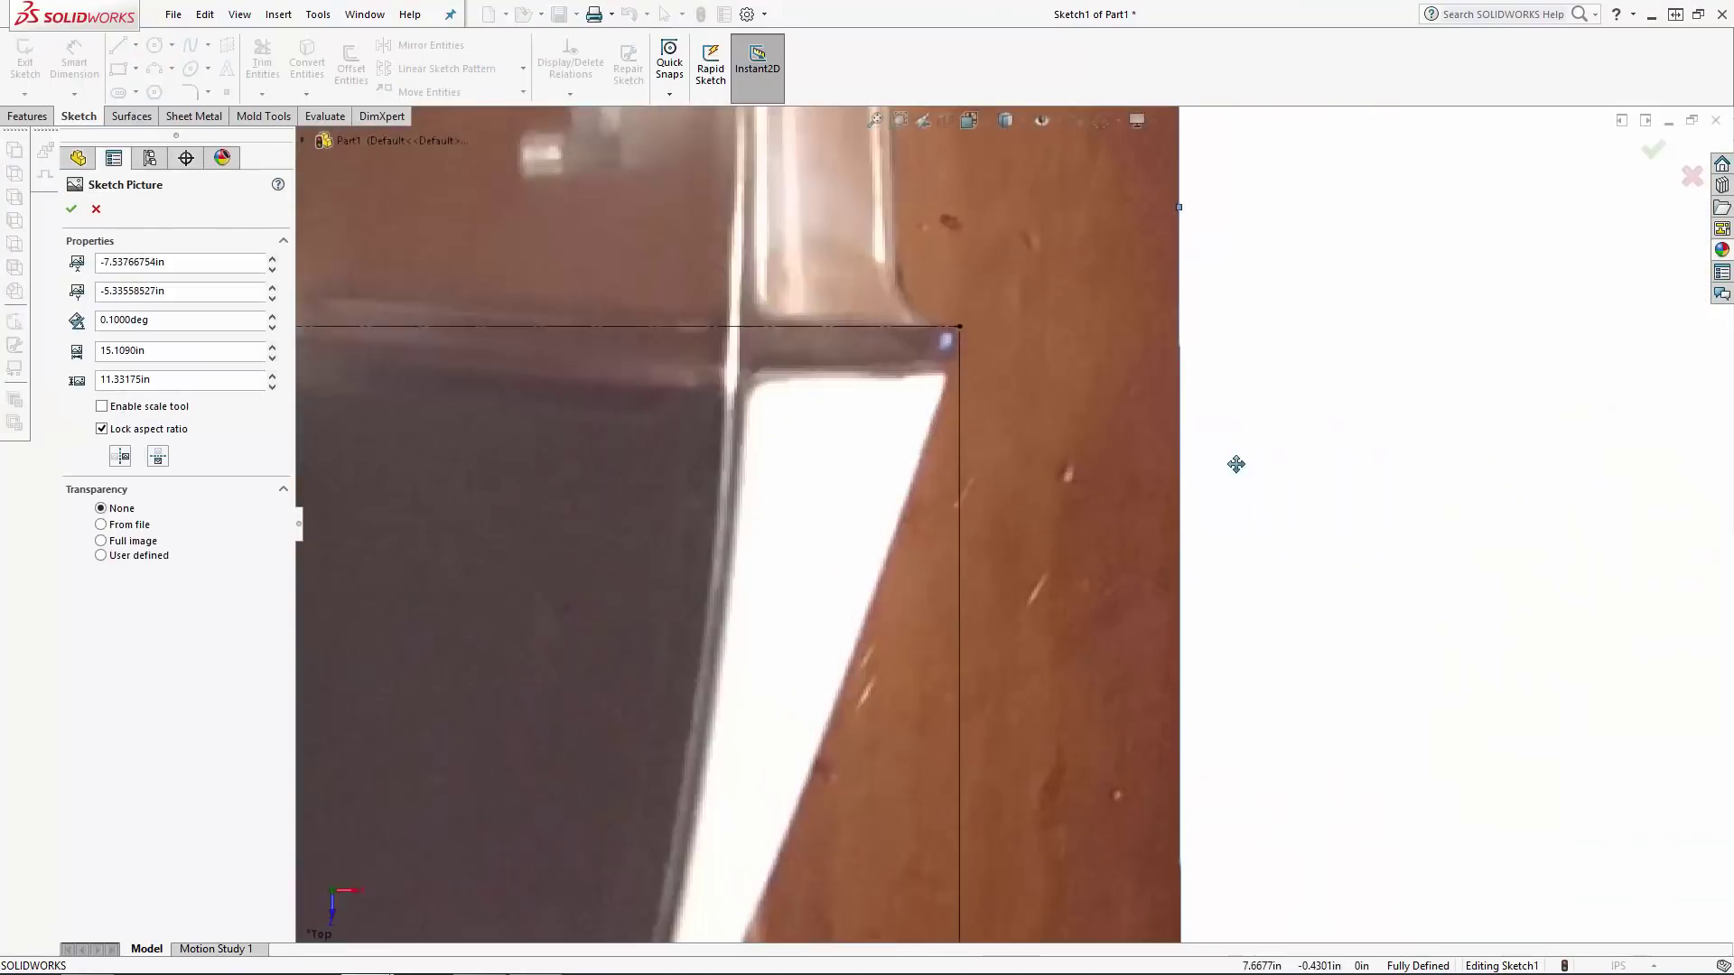
{"action": "scroll", "coordinate": [1051, 502], "scroll_direction": "up", "scroll_amount": 8}
{"action": "key", "text": "f"}
{"action": "left_click", "coordinate": [1652, 150]}
{"action": "left_click", "coordinate": [1652, 150]}
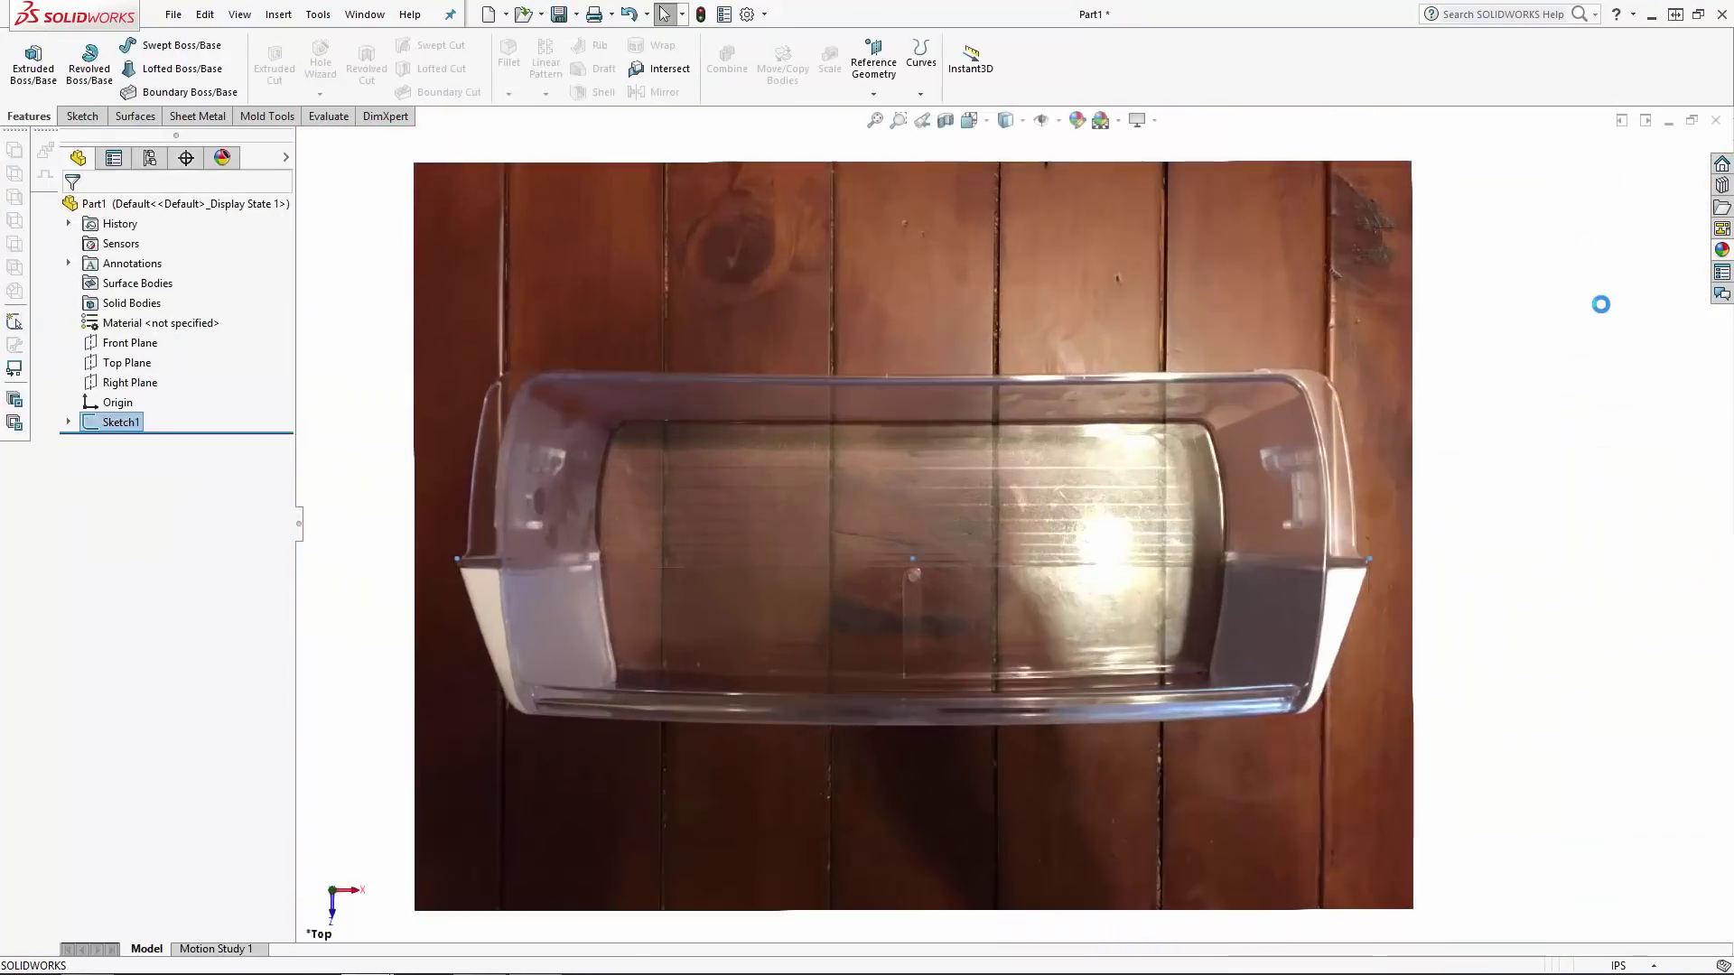
Start a new sketch on the Top Plane and draw a vertical centerline through the origin across the container, about 5.37 in long.
{"action": "left_click", "coordinate": [125, 363]}
{"action": "left_click", "coordinate": [146, 329]}
{"action": "left_click", "coordinate": [135, 44]}
{"action": "left_click", "coordinate": [156, 90]}
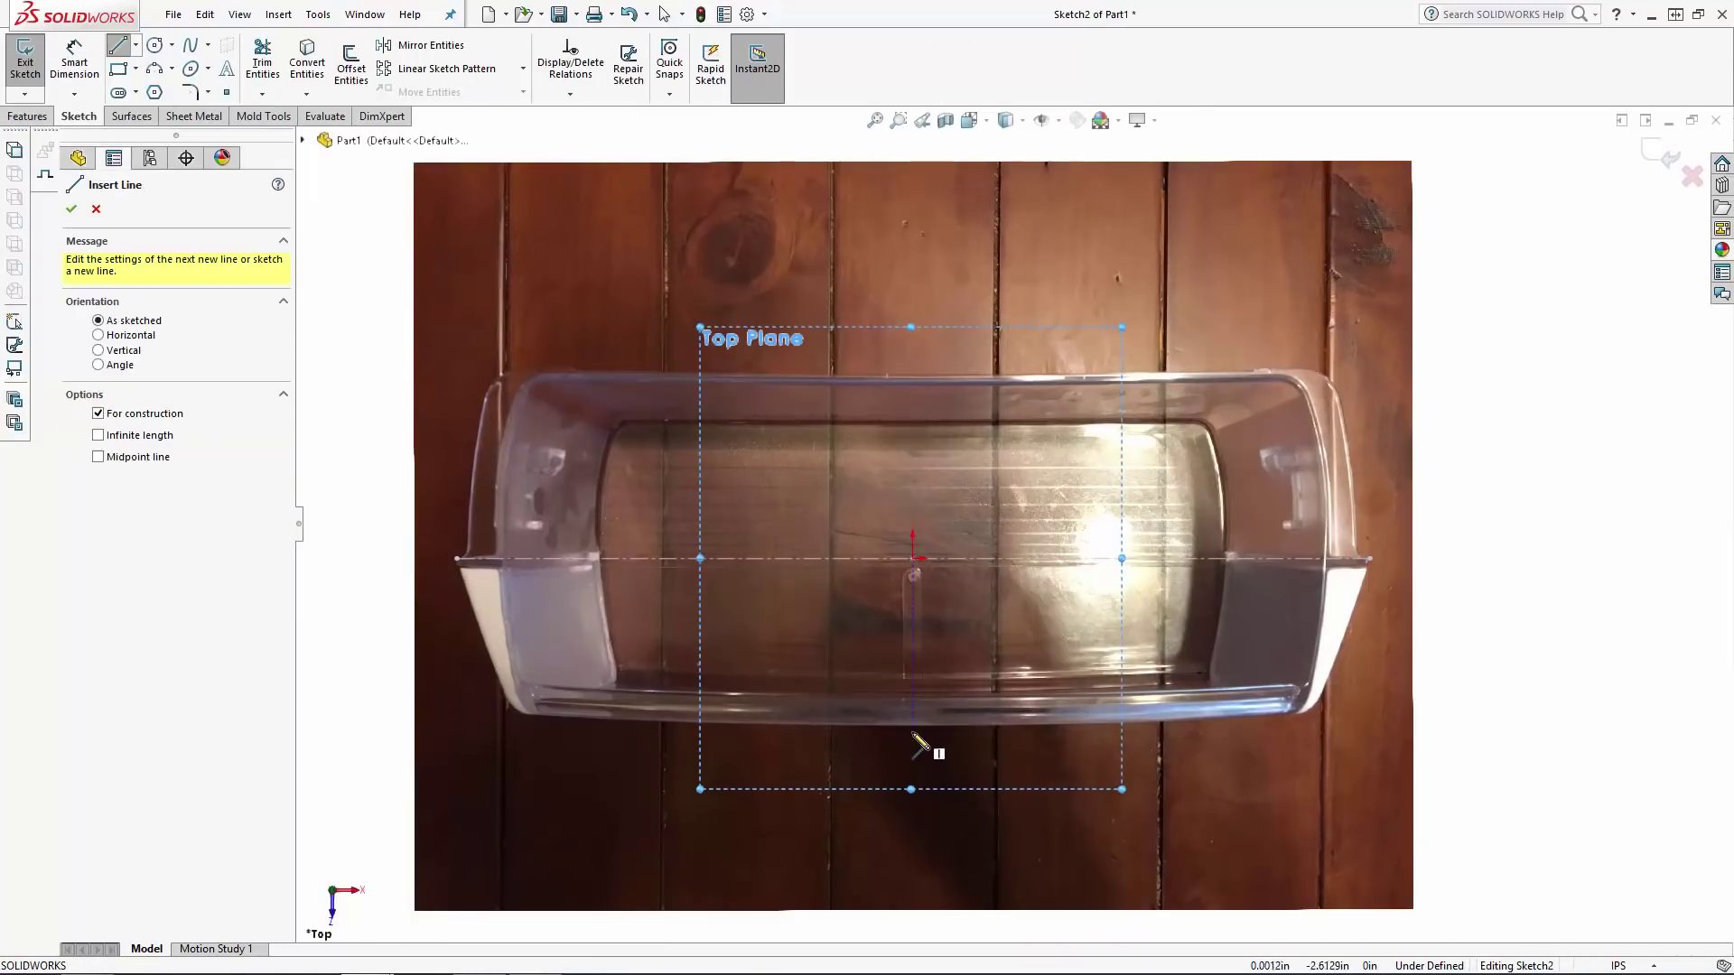
{"action": "left_click_drag", "start_coordinate": [912, 729], "coordinate": [912, 374]}
Dimension the vertical centerline's length to 5.38 in.
{"action": "key", "text": "d"}
{"action": "left_click", "coordinate": [913, 442]}
{"action": "left_click", "coordinate": [874, 459]}
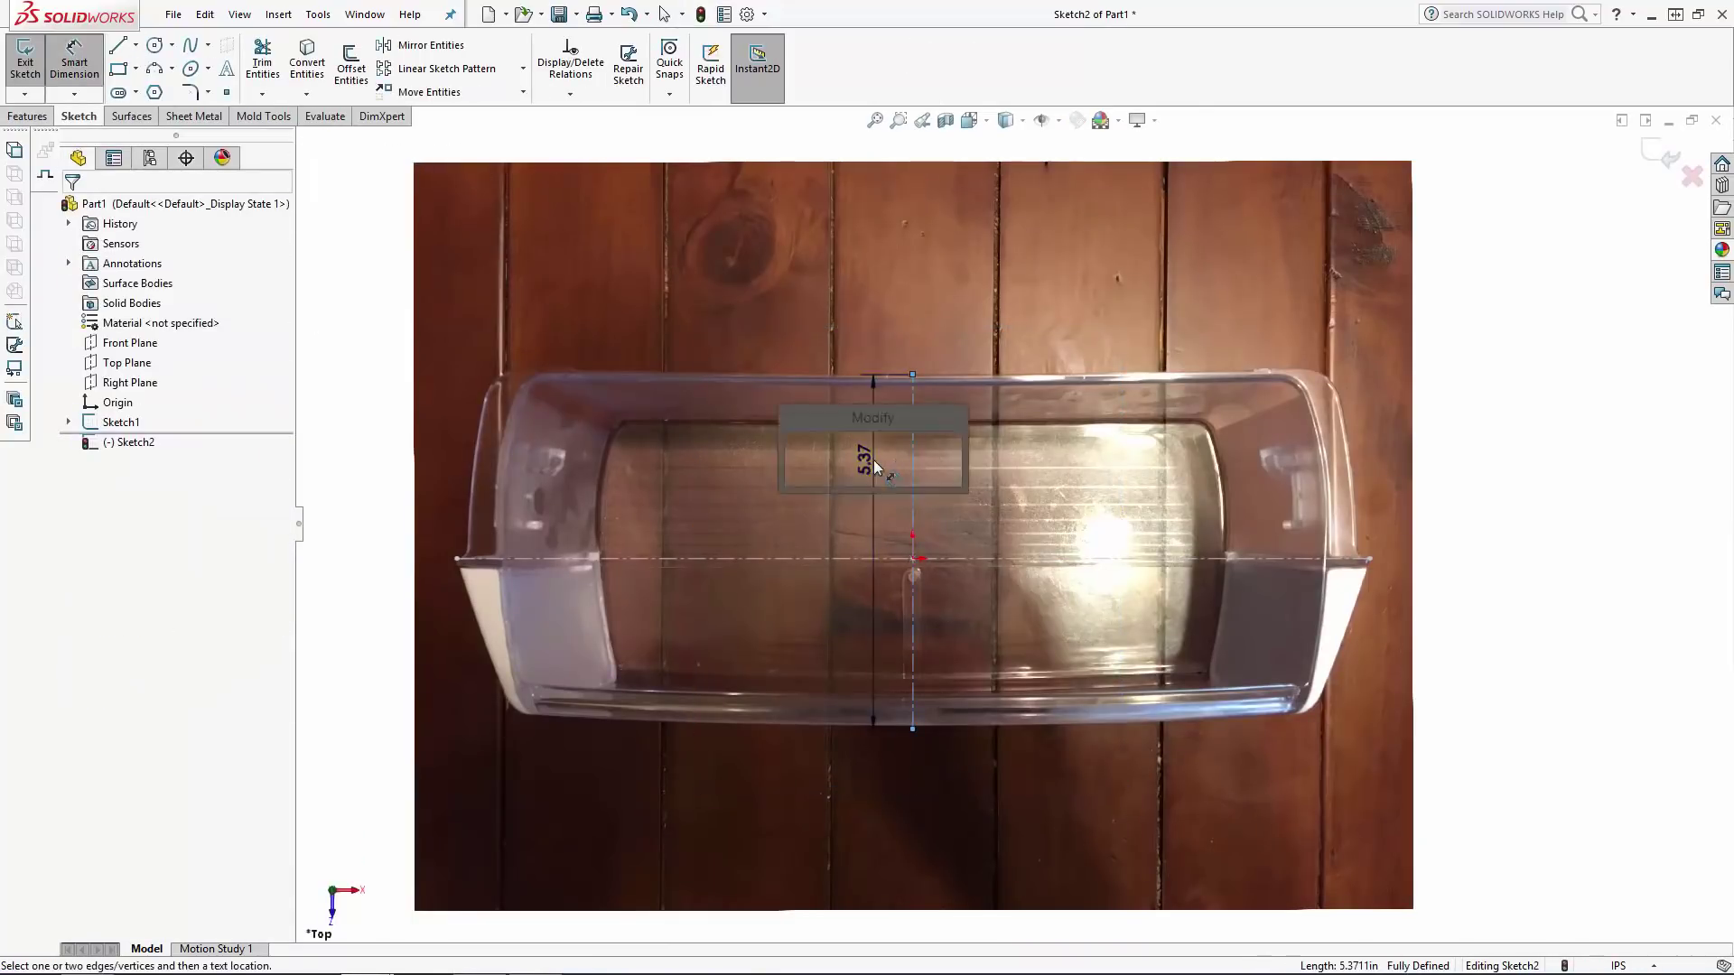
{"action": "type", "text": "5.38"}
{"action": "key", "text": "Return"}
{"action": "key", "text": "Escape"}
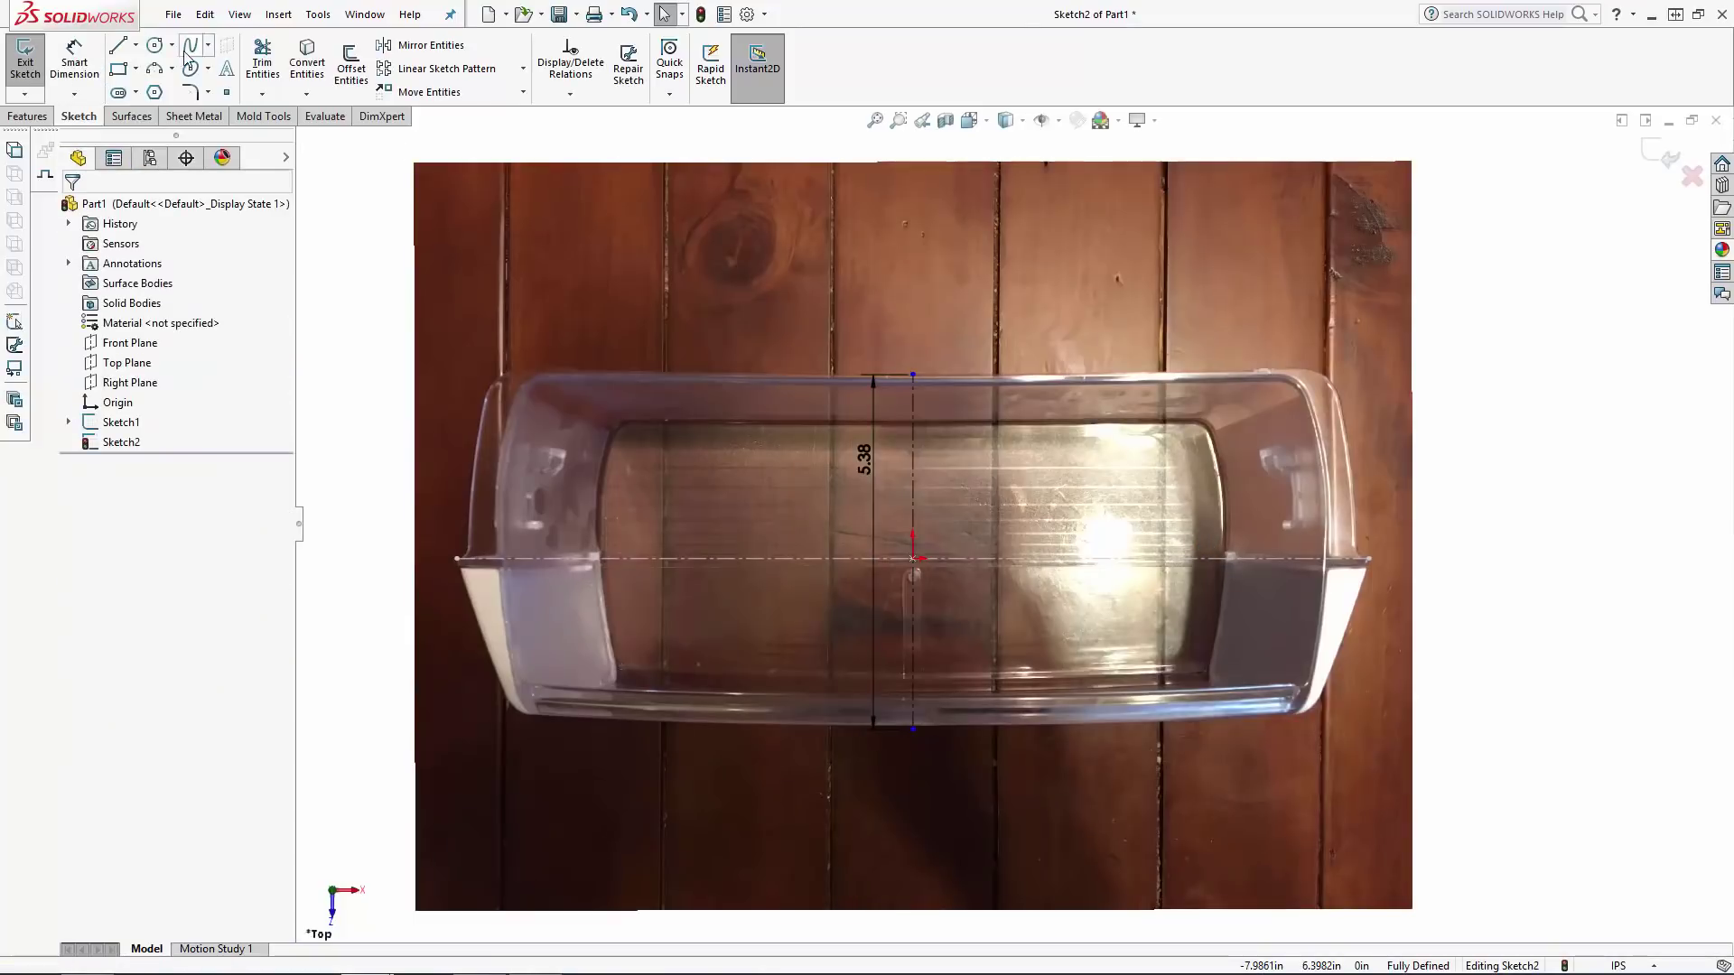
Sketch a three-point arc from the vertical centerline's upper end along the container's upper edge, with a radius of about 104 in.
{"action": "left_click", "coordinate": [154, 68]}
{"action": "left_click", "coordinate": [912, 374]}
{"action": "left_click", "coordinate": [1339, 364]}
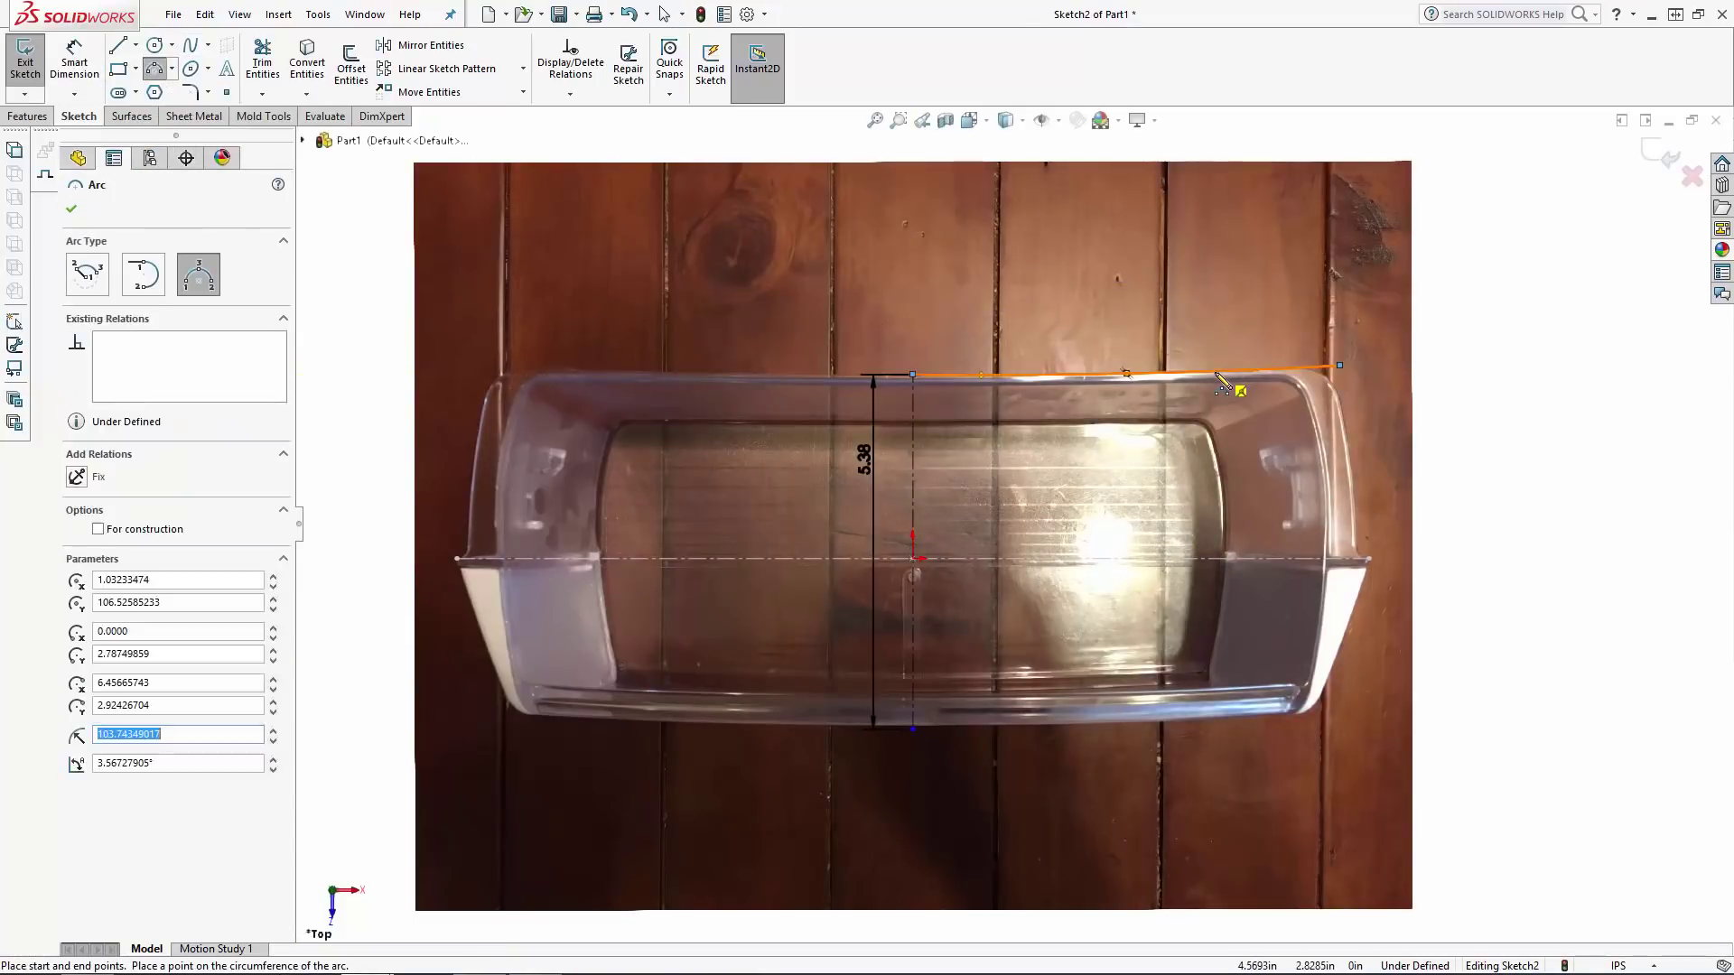
{"action": "left_click", "coordinate": [1215, 374]}
{"action": "key", "text": "Escape"}
Sketch a three-point arc from the vertical centerline's lower end along the container's lower edge to its right corner.
{"action": "left_click", "coordinate": [157, 69]}
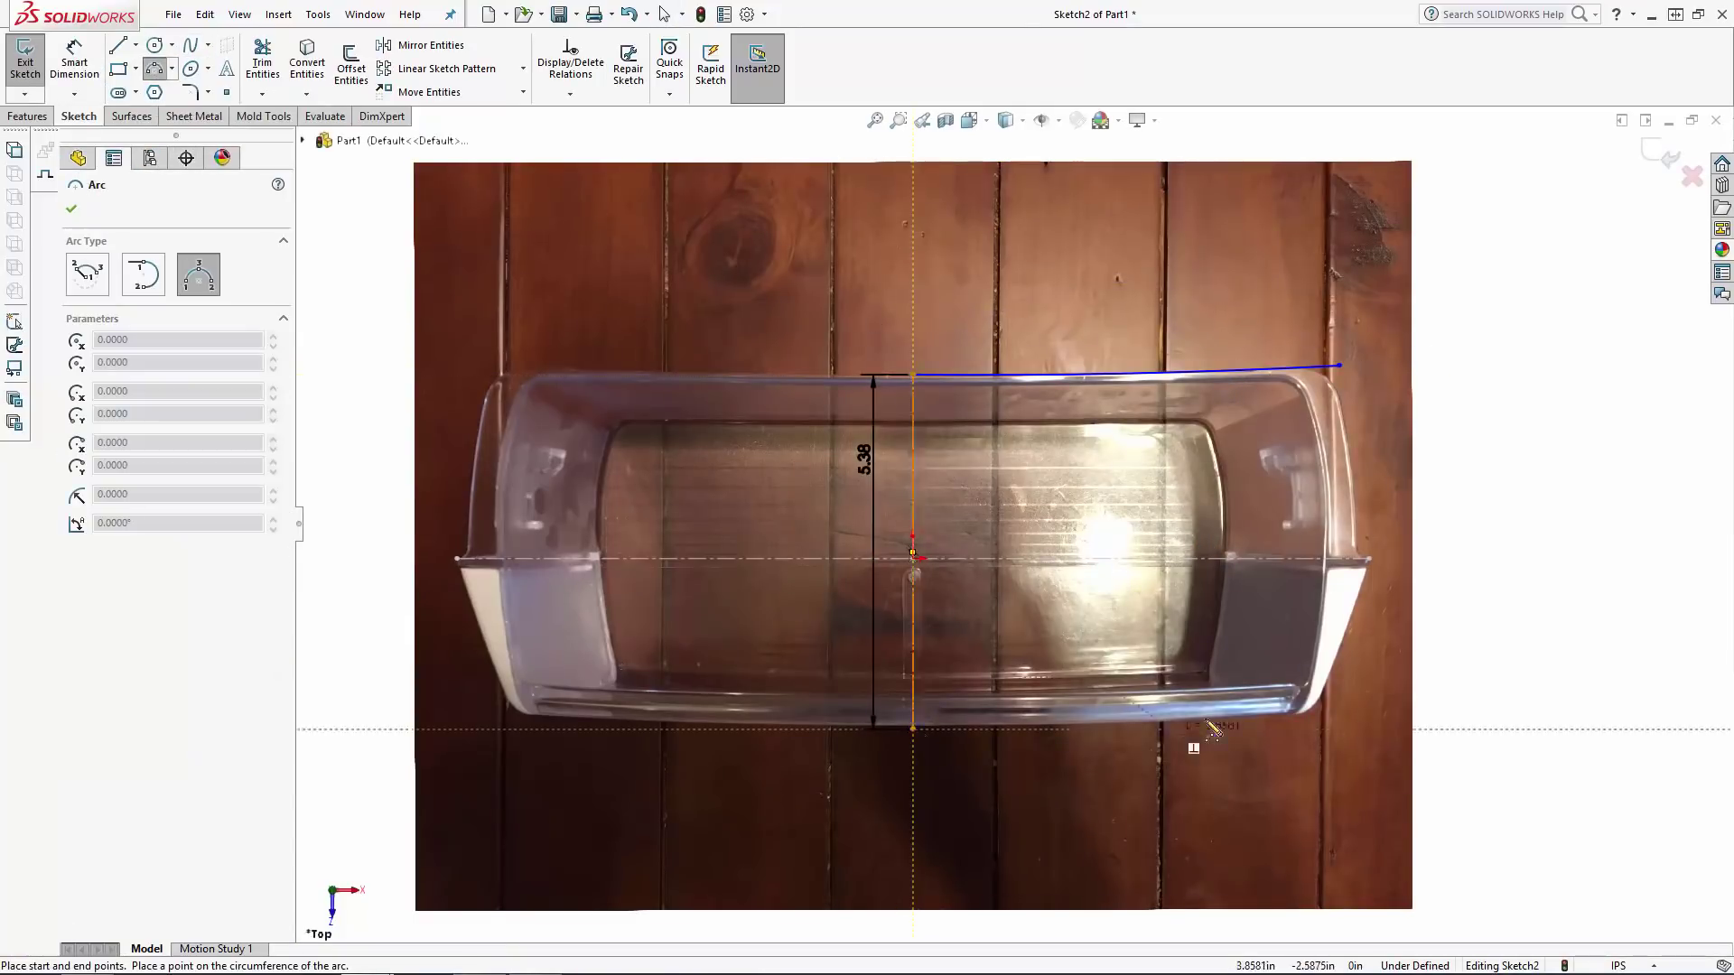
{"action": "left_click", "coordinate": [1260, 729]}
{"action": "key", "text": "Escape"}
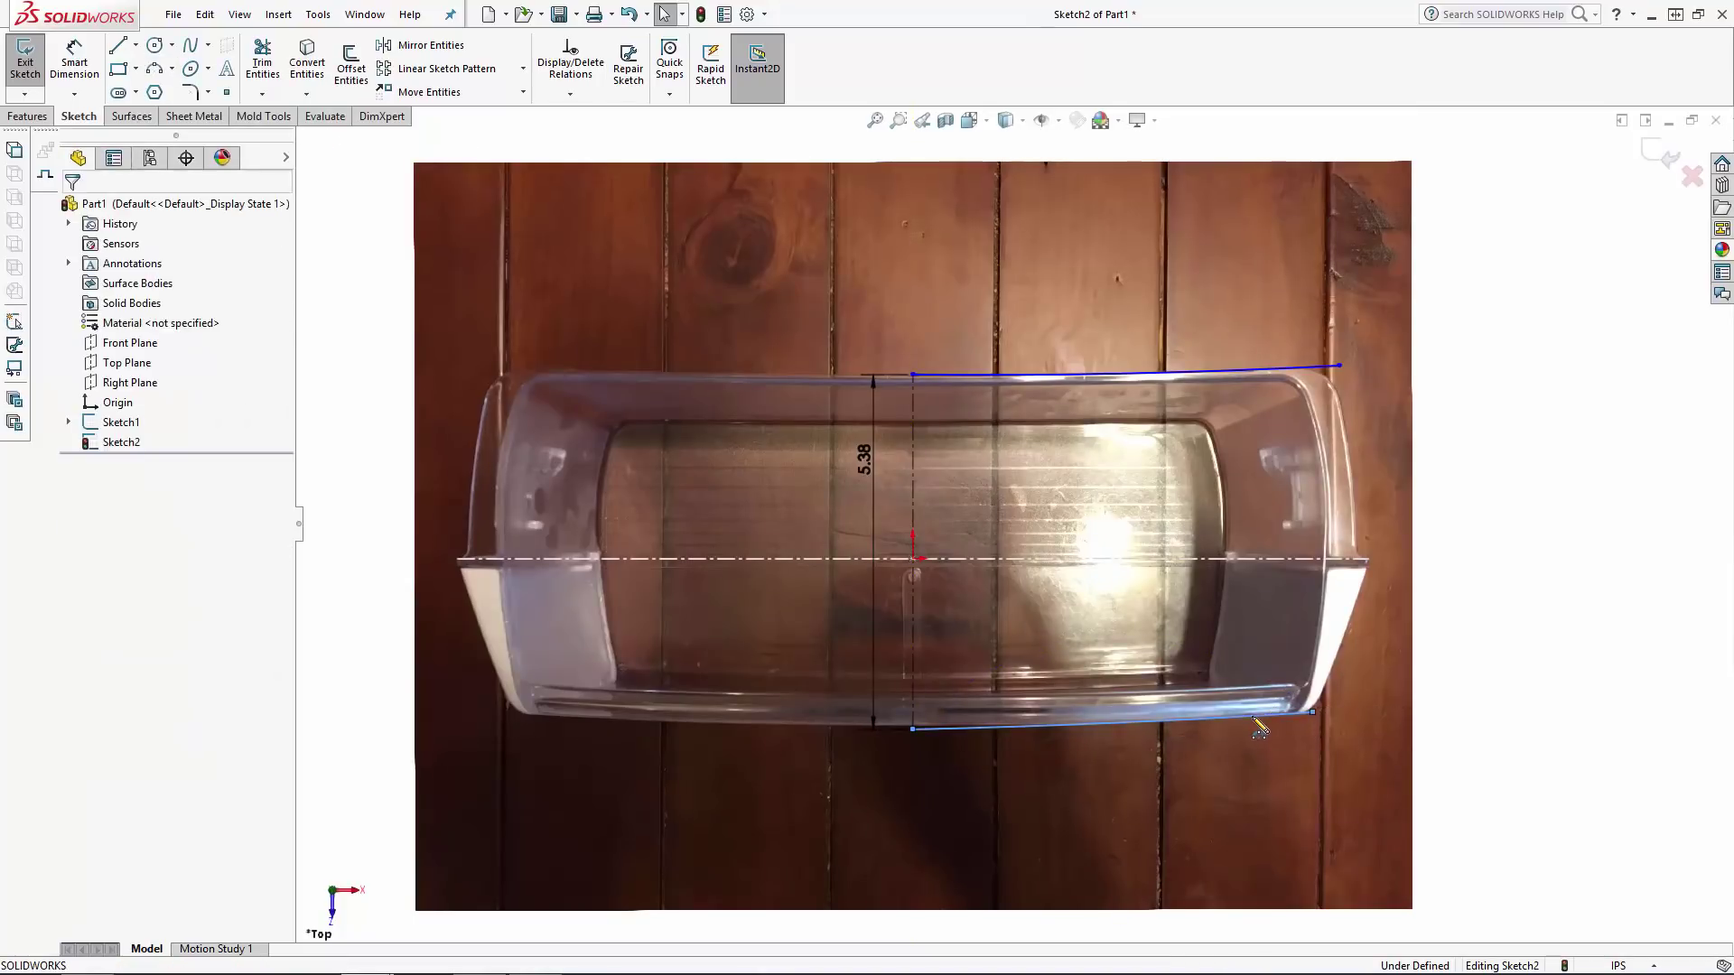
Sketch a three-point arc along the container's right side from the upper arc's outer end to the horizontal centerline.
{"action": "left_click", "coordinate": [154, 69]}
{"action": "left_click", "coordinate": [1339, 365]}
{"action": "scroll", "coordinate": [1368, 559], "scroll_direction": "down", "scroll_amount": 5}
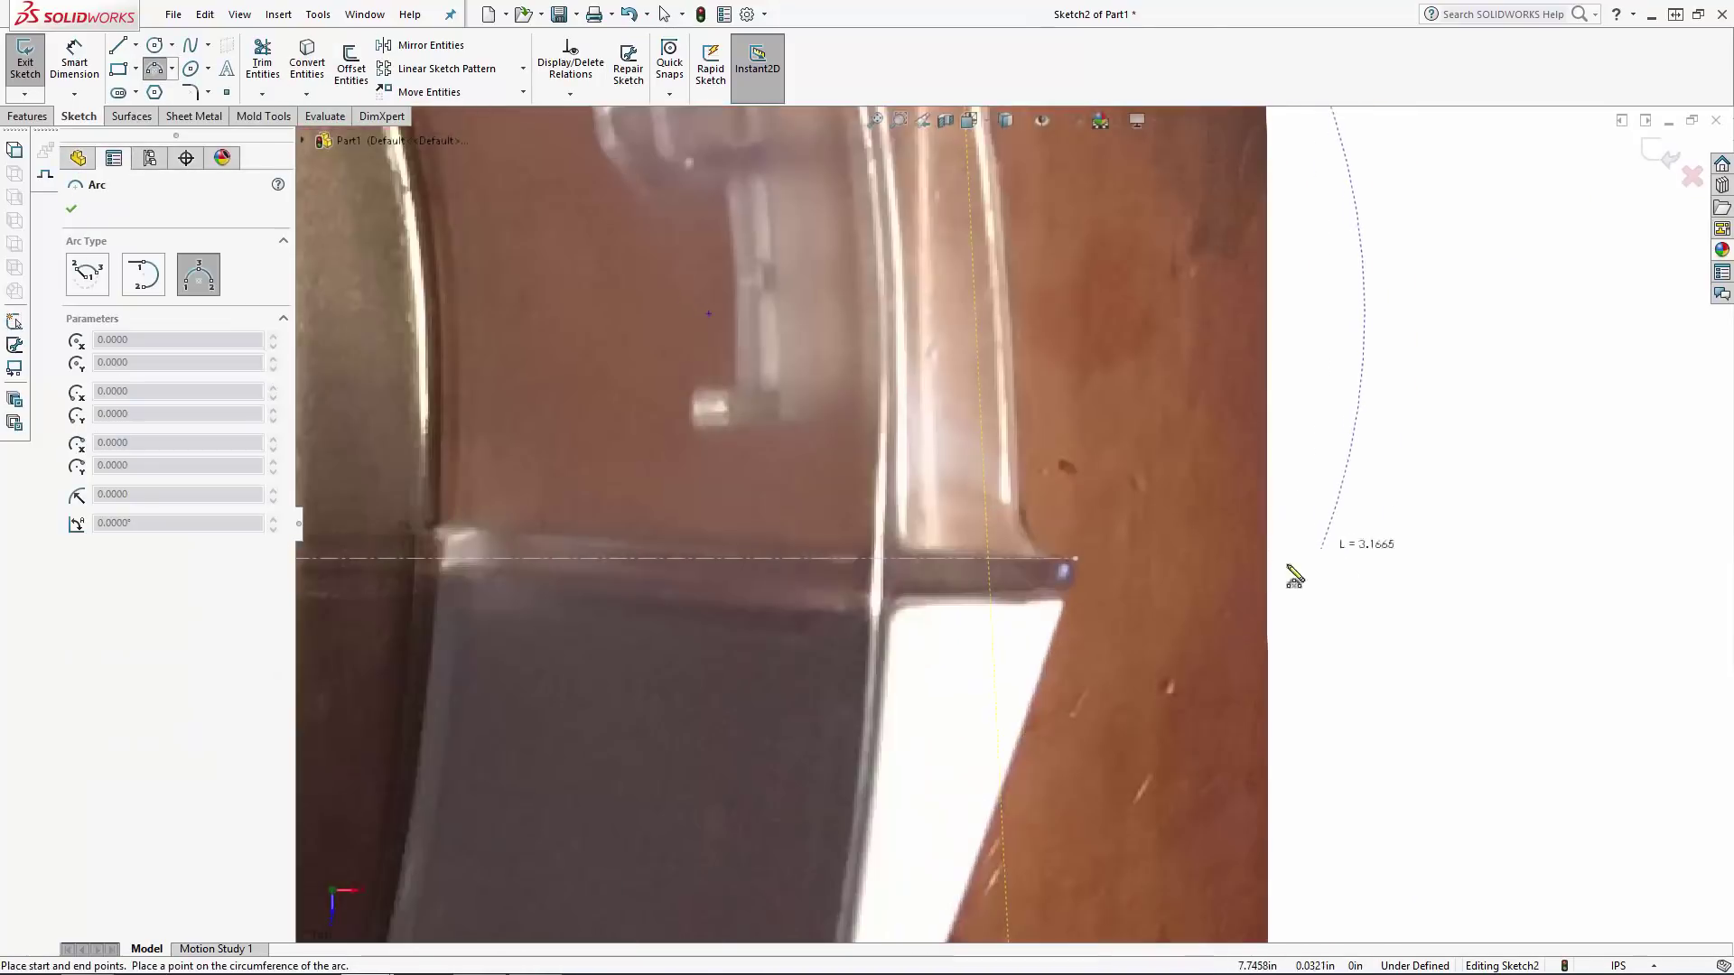
{"action": "left_click", "coordinate": [975, 438]}
{"action": "key", "text": "Escape"}
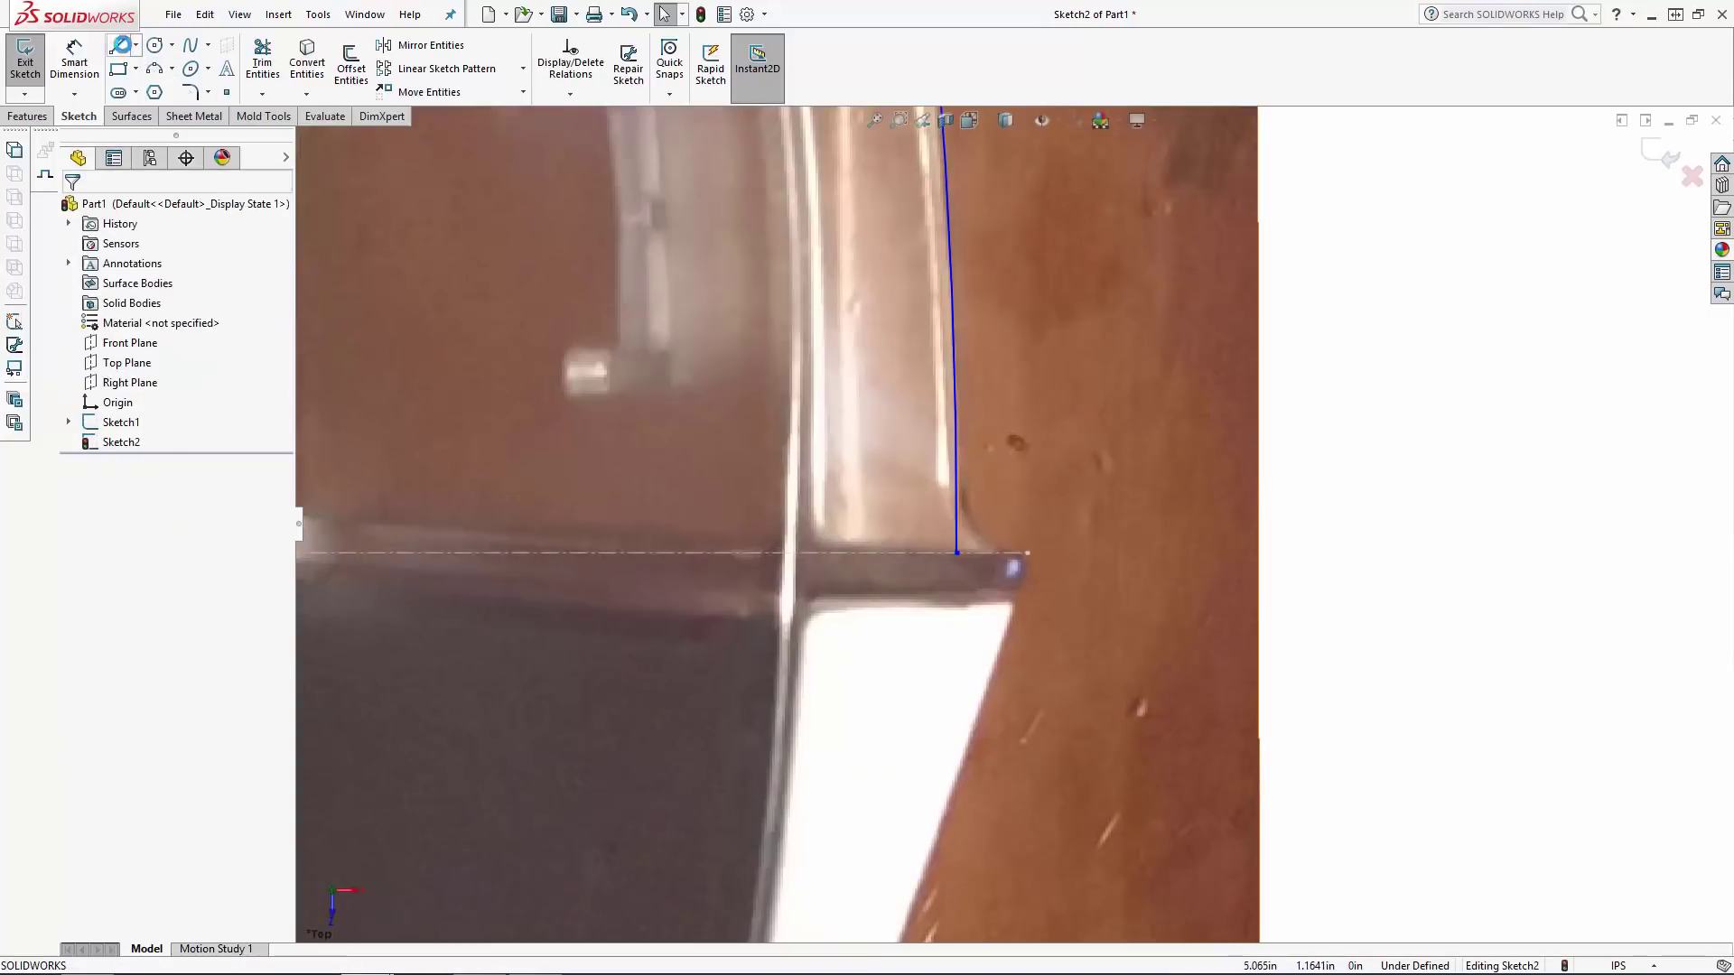
Draw a short line from the side arc to the horizontal centerline's right end, and a spline from there to the lower arc's end.
{"action": "left_click", "coordinate": [1023, 551]}
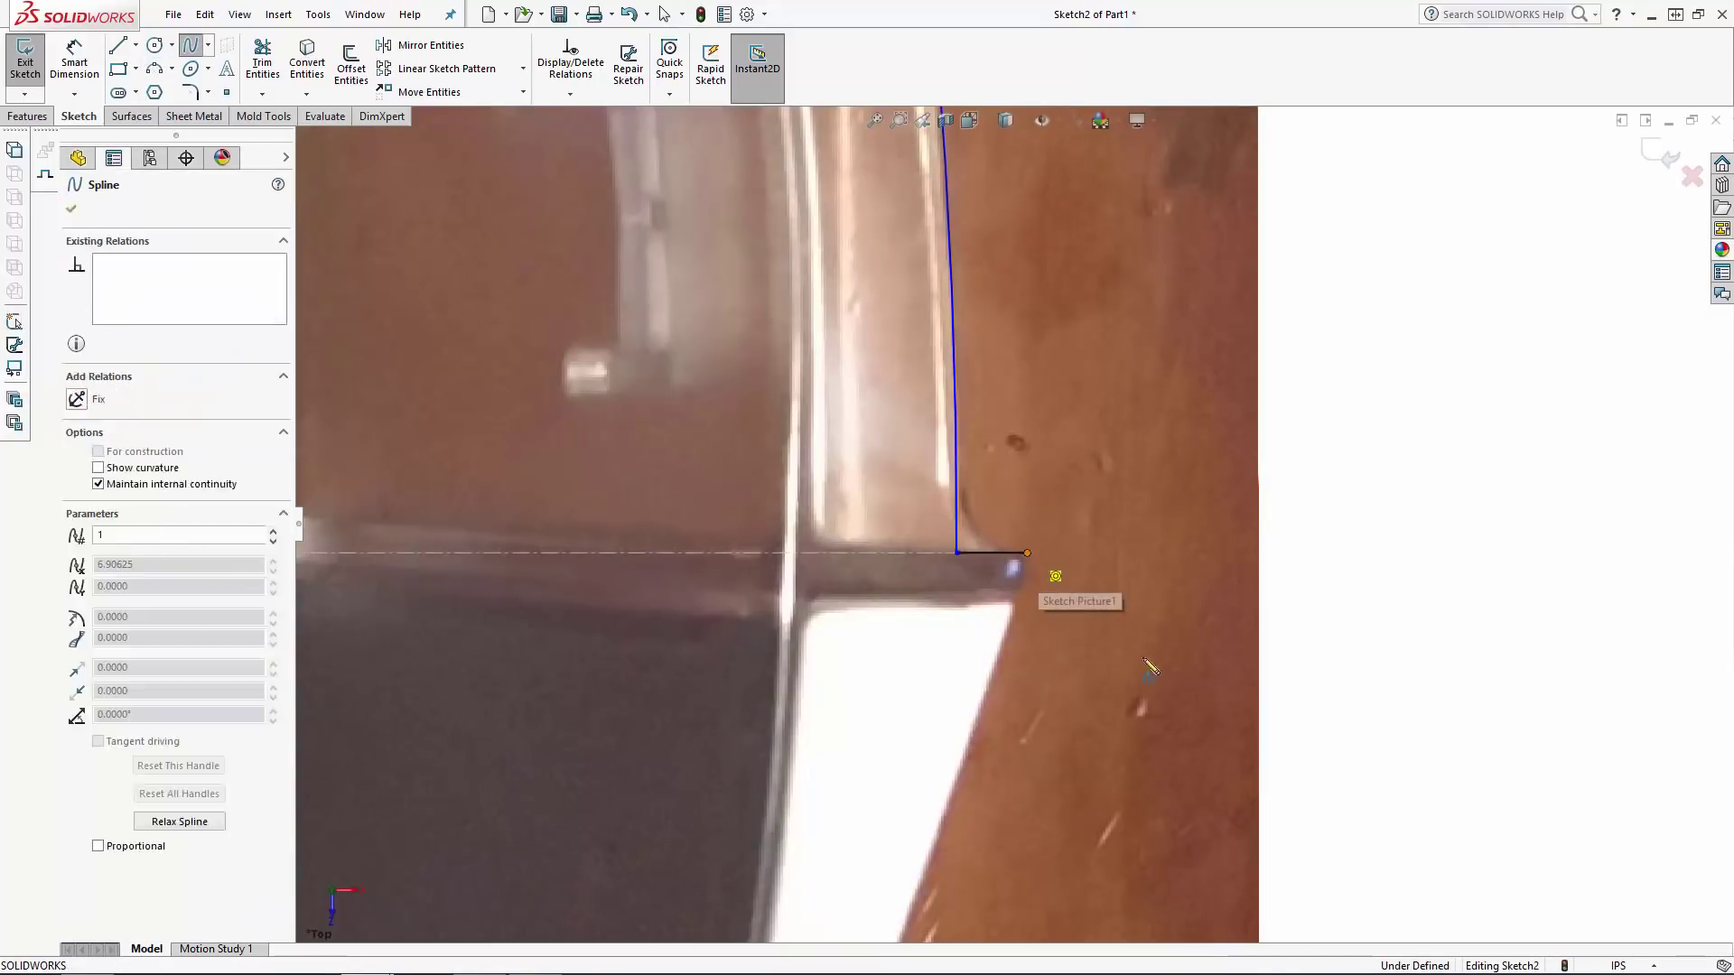
{"action": "scroll", "coordinate": [1023, 553], "scroll_direction": "up", "scroll_amount": 3}
{"action": "double_click", "coordinate": [890, 775]}
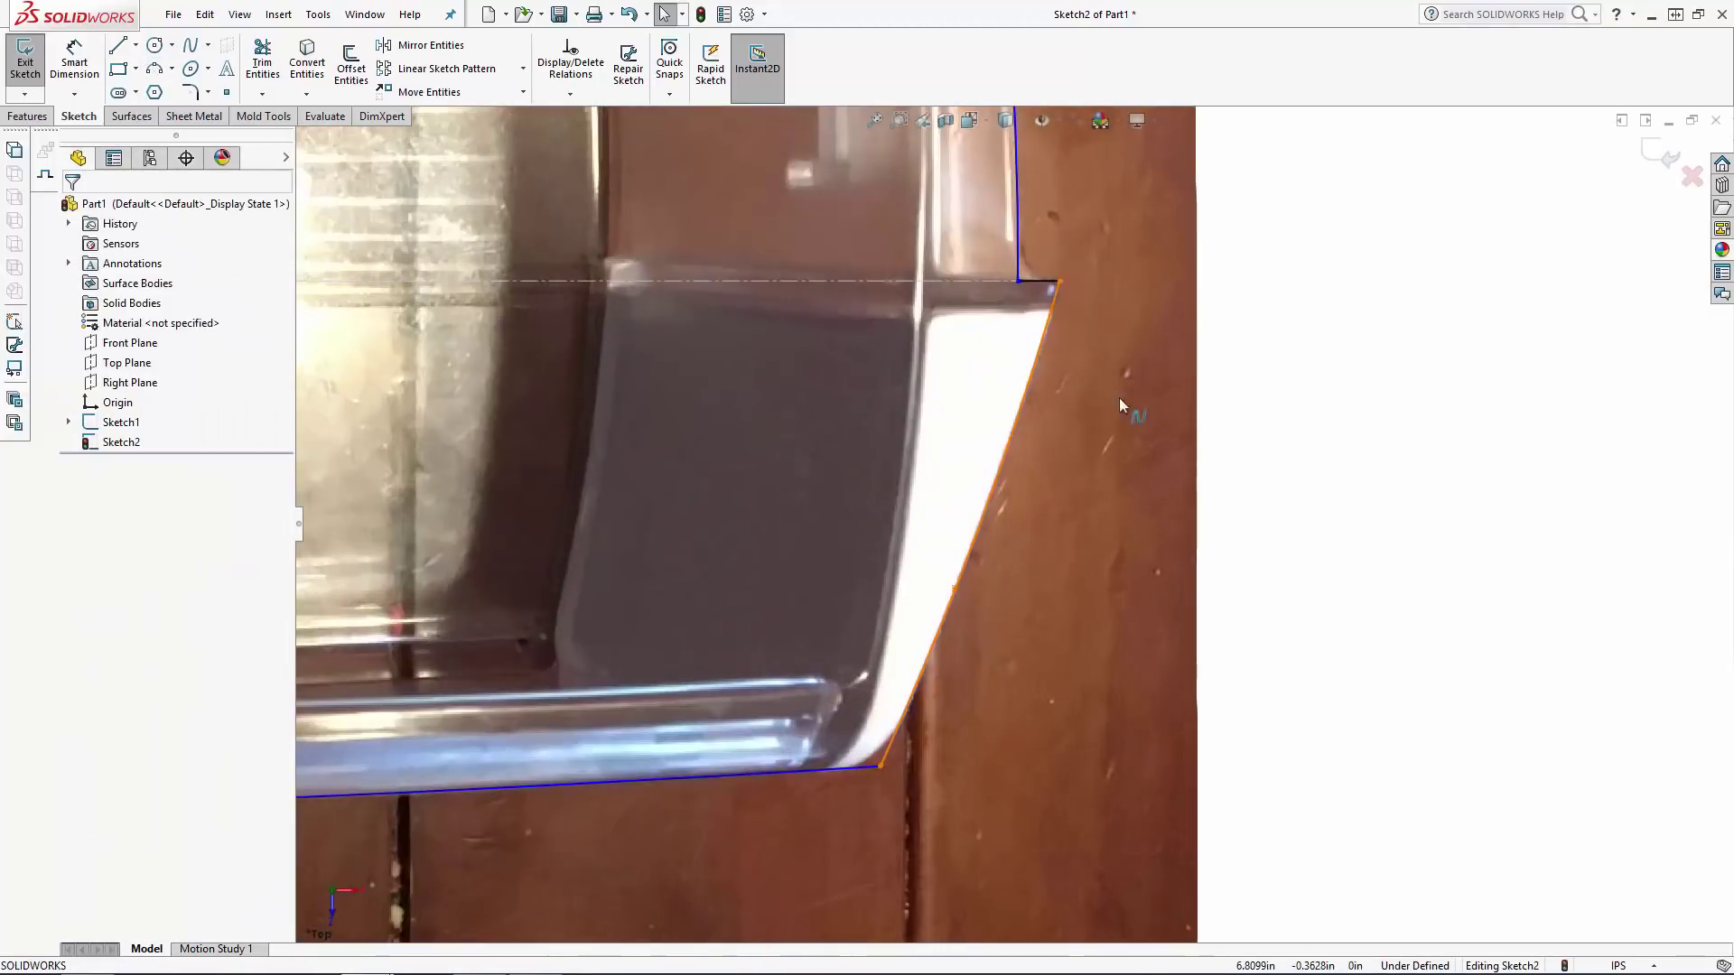
Adjust the side spline so it follows the outer edge of the container's white flange.
{"action": "scroll", "coordinate": [1118, 397], "scroll_direction": "down", "scroll_amount": 3}
{"action": "left_click", "coordinate": [1000, 366]}
{"action": "left_click_drag", "start_coordinate": [1033, 289], "coordinate": [1036, 273]}
{"action": "key", "text": "Escape"}
{"action": "scroll", "coordinate": [1160, 474], "scroll_direction": "up", "scroll_amount": 3}
{"action": "scroll", "coordinate": [997, 349], "scroll_direction": "down", "scroll_amount": 3}
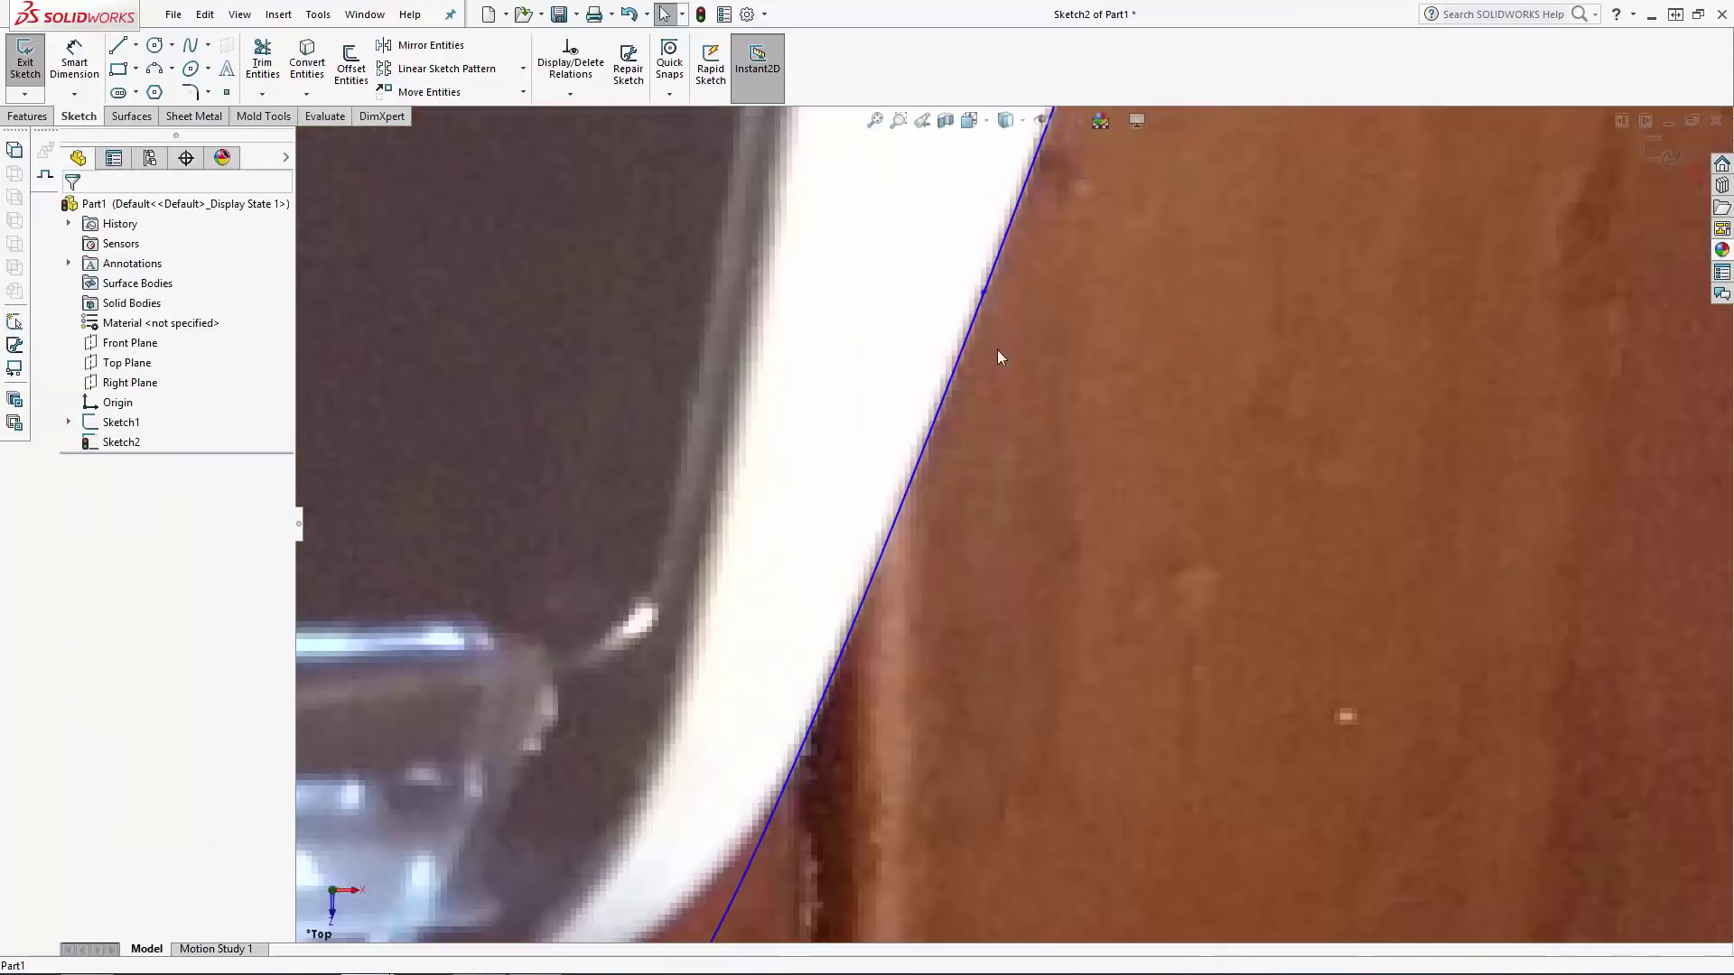
{"action": "scroll", "coordinate": [1071, 343], "scroll_direction": "up", "scroll_amount": 4}
{"action": "scroll", "coordinate": [1066, 354], "scroll_direction": "down", "scroll_amount": 3}
{"action": "scroll", "coordinate": [961, 165], "scroll_direction": "down", "scroll_amount": 2}
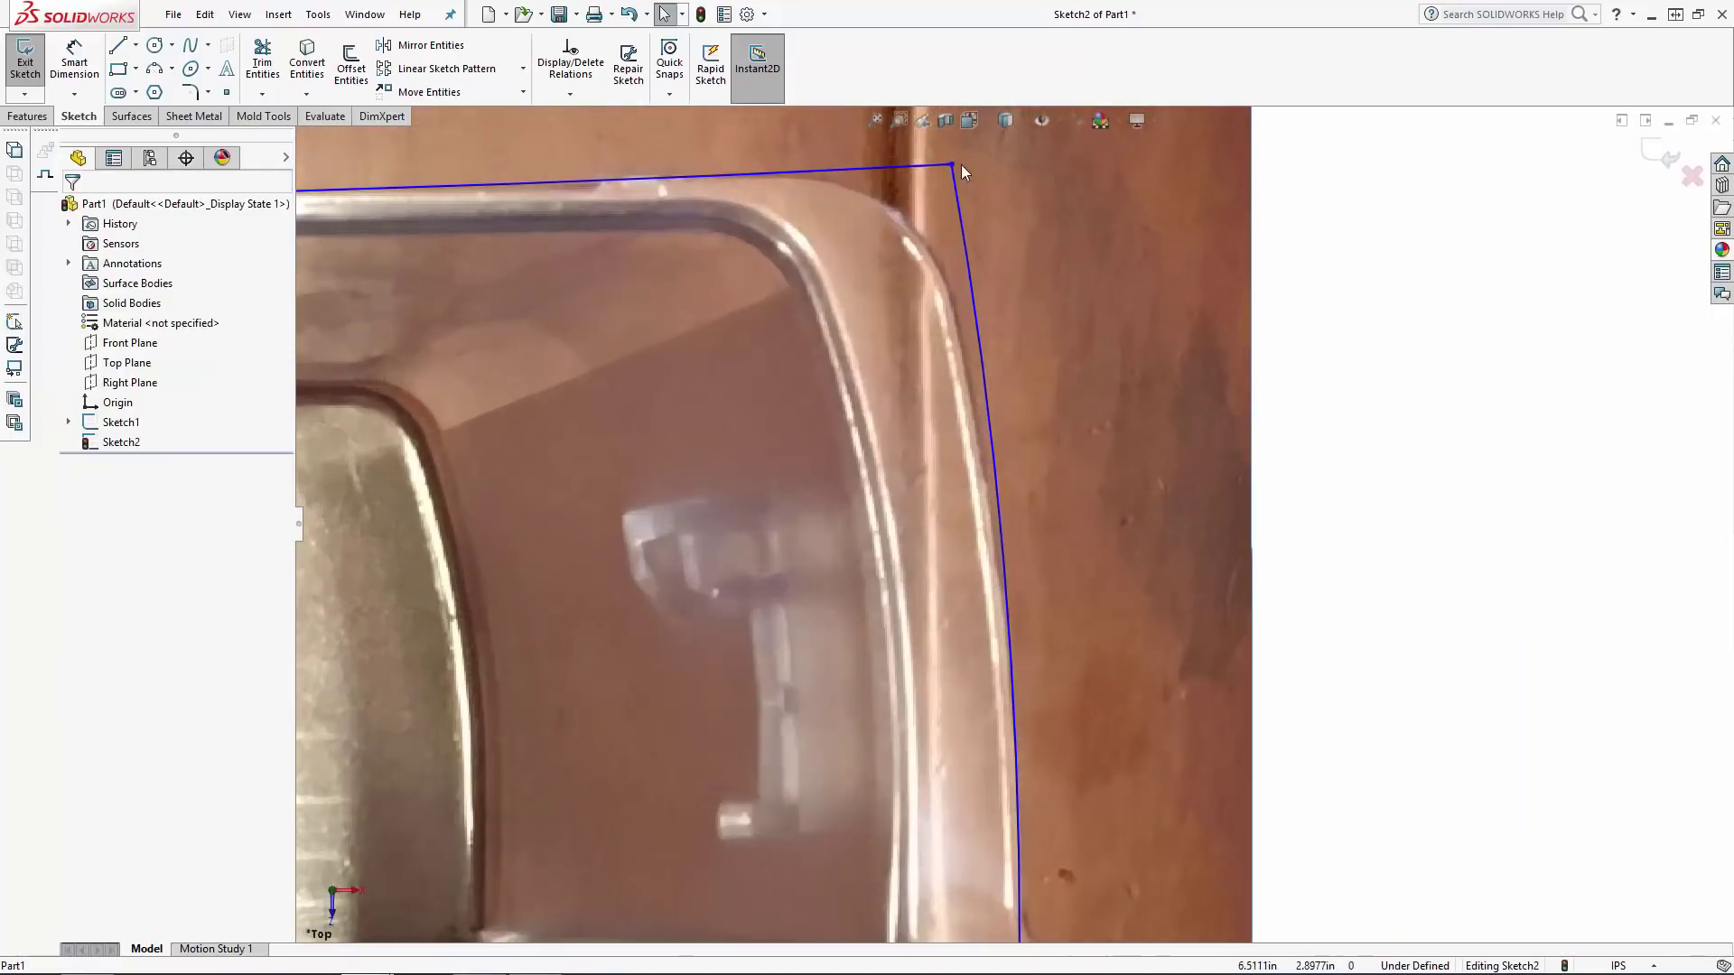
Reposition the outline's upper right corner point to match the container in the picture.
{"action": "left_click", "coordinate": [929, 167]}
{"action": "left_click_drag", "start_coordinate": [930, 168], "coordinate": [930, 168]}
{"action": "key", "text": "Escape"}
{"action": "scroll", "coordinate": [1013, 525], "scroll_direction": "up", "scroll_amount": 6}
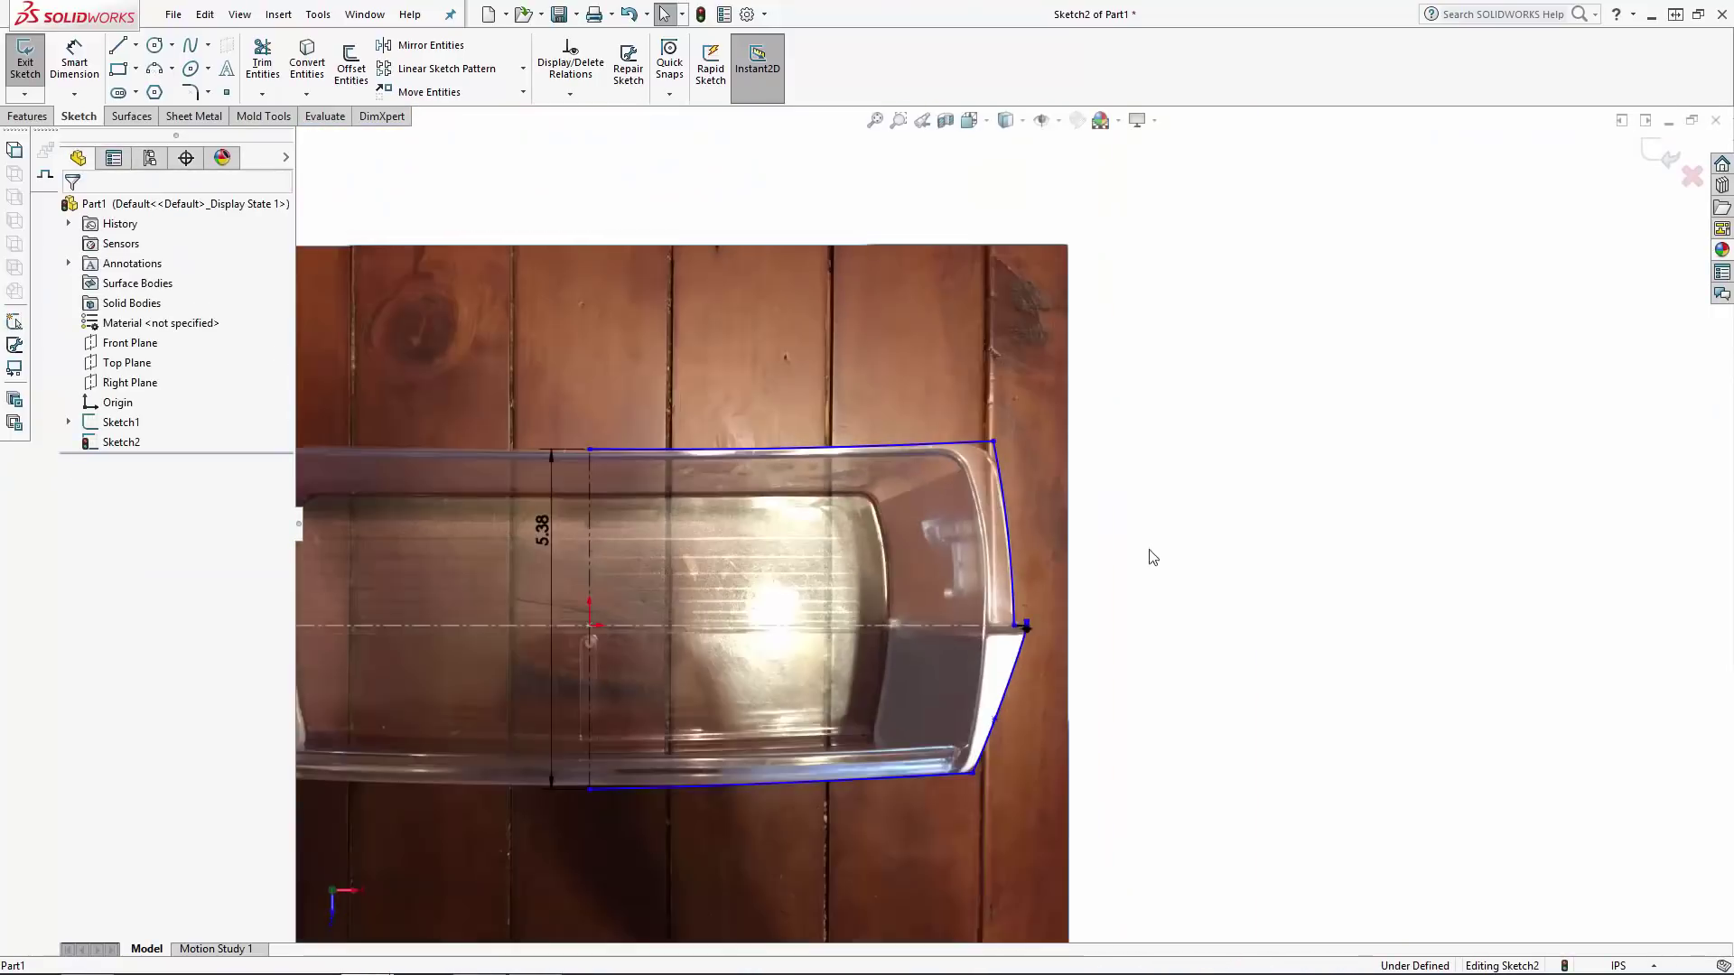
Draw a short horizontal construction line leftward from the upper arc's inner end.
{"action": "scroll", "coordinate": [420, 596], "scroll_direction": "down", "scroll_amount": 3}
{"action": "left_click", "coordinate": [136, 44]}
{"action": "left_click", "coordinate": [158, 91]}
{"action": "left_click", "coordinate": [784, 286]}
{"action": "double_click", "coordinate": [670, 285]}
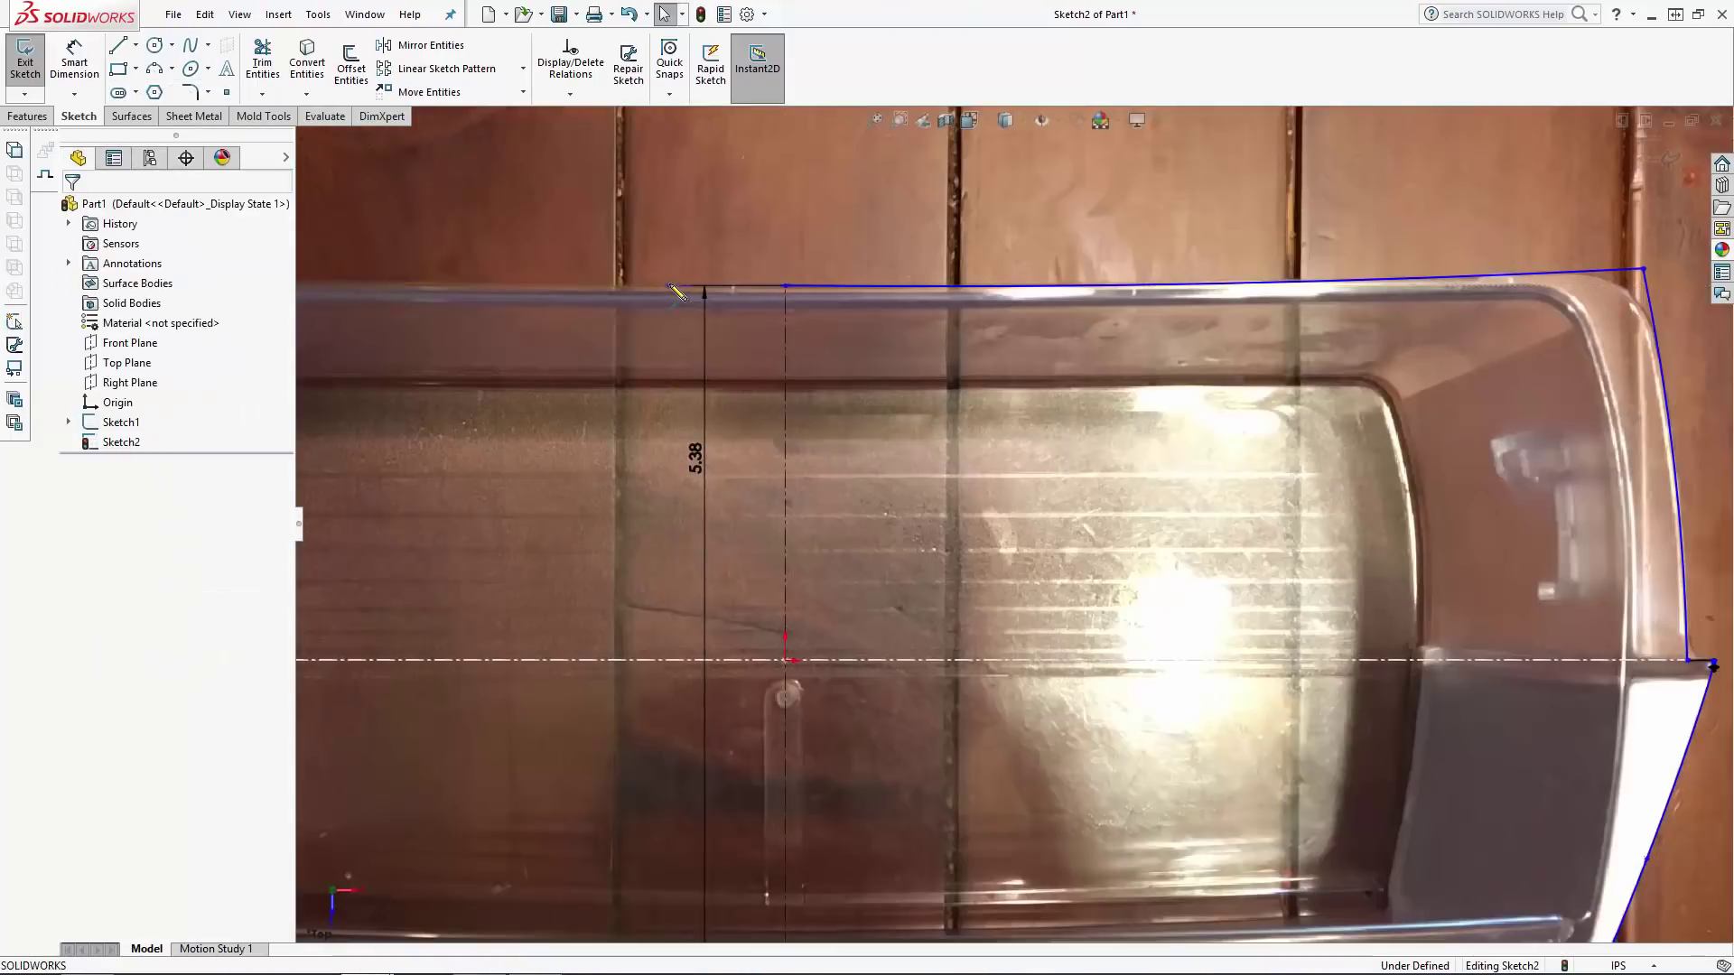
{"action": "key", "text": "Escape"}
Make the upper arc tangent to the short construction line and reposition the arc's two endpoints to fit the container's upper edge.
{"action": "left_click", "coordinate": [798, 284]}
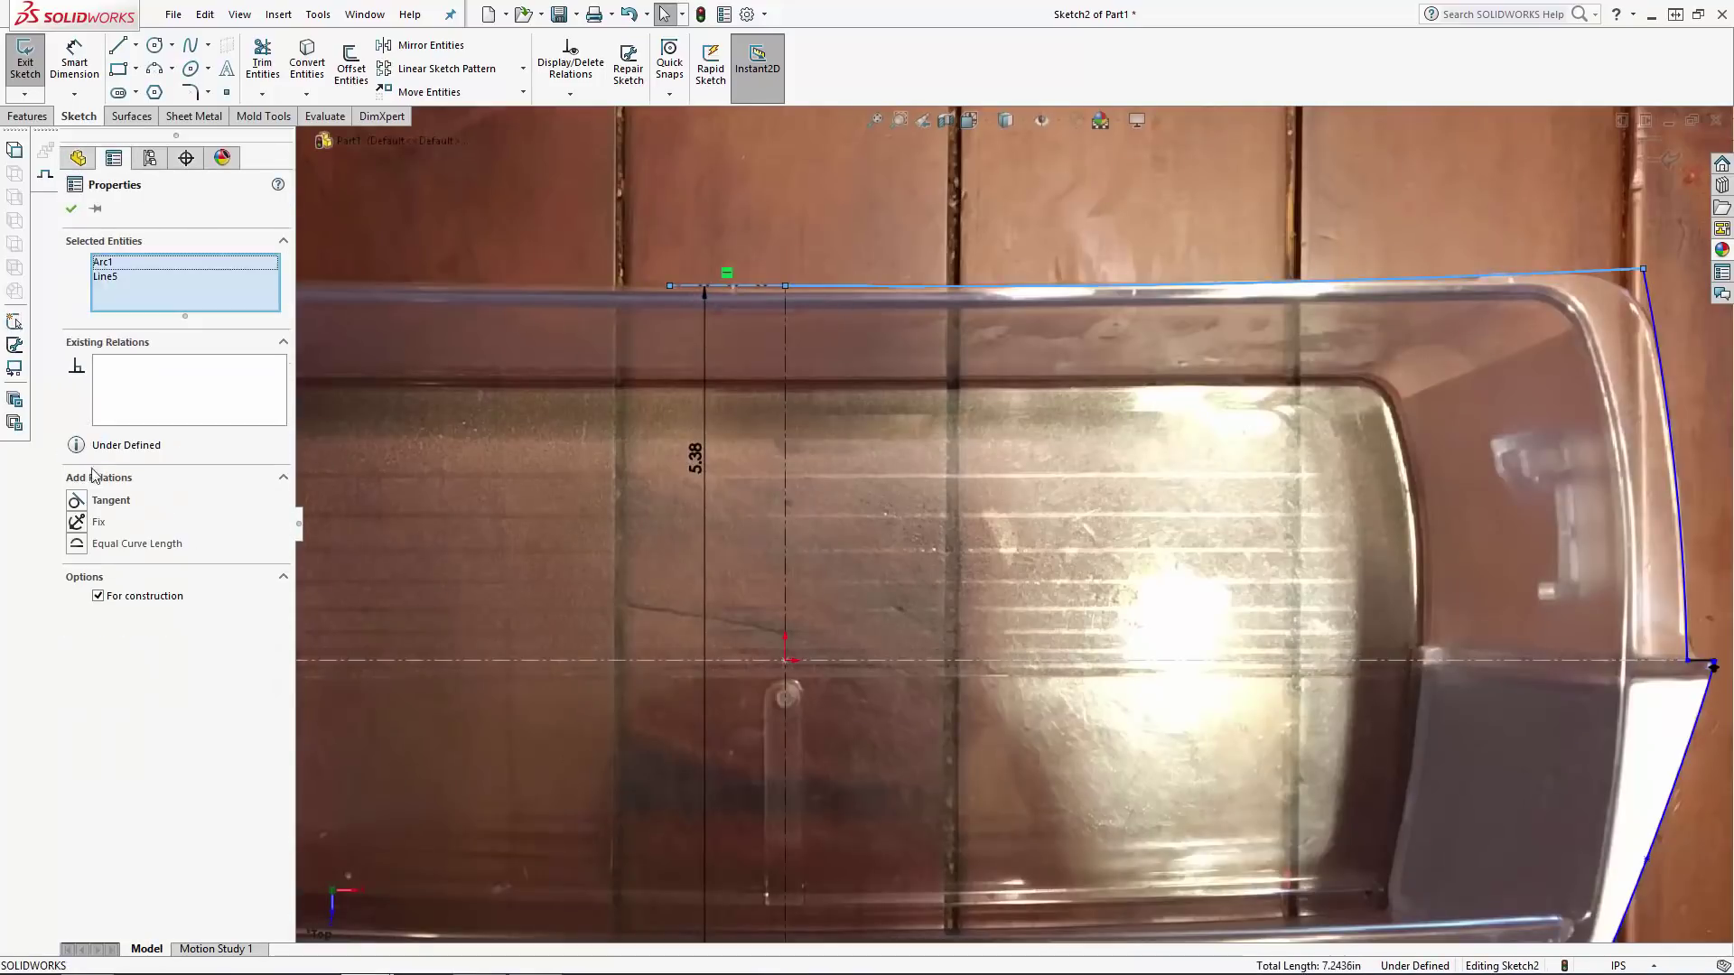
{"action": "left_click", "coordinate": [93, 498]}
{"action": "key", "text": "Escape"}
{"action": "left_click_drag", "start_coordinate": [786, 287], "coordinate": [785, 290]}
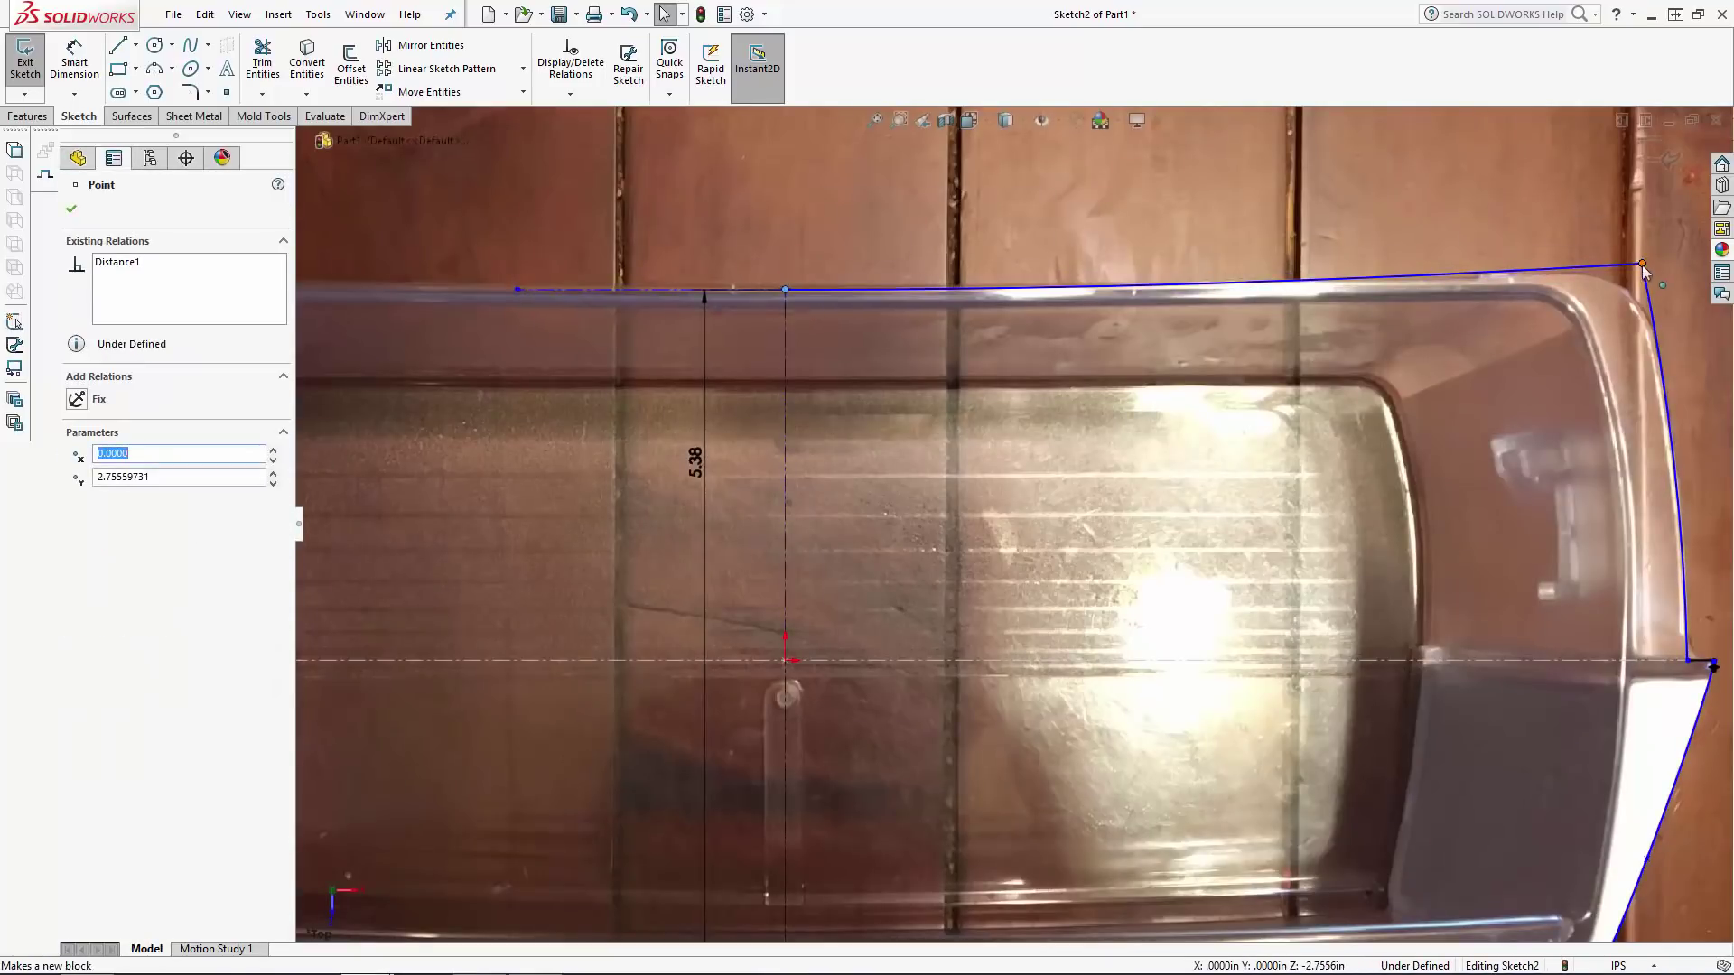
{"action": "left_click_drag", "start_coordinate": [1641, 265], "coordinate": [1639, 275]}
Draw a short horizontal construction line leftward from the lower arc's inner end.
{"action": "scroll", "coordinate": [942, 351], "scroll_direction": "up", "scroll_amount": 4}
{"action": "scroll", "coordinate": [965, 736], "scroll_direction": "down", "scroll_amount": 5}
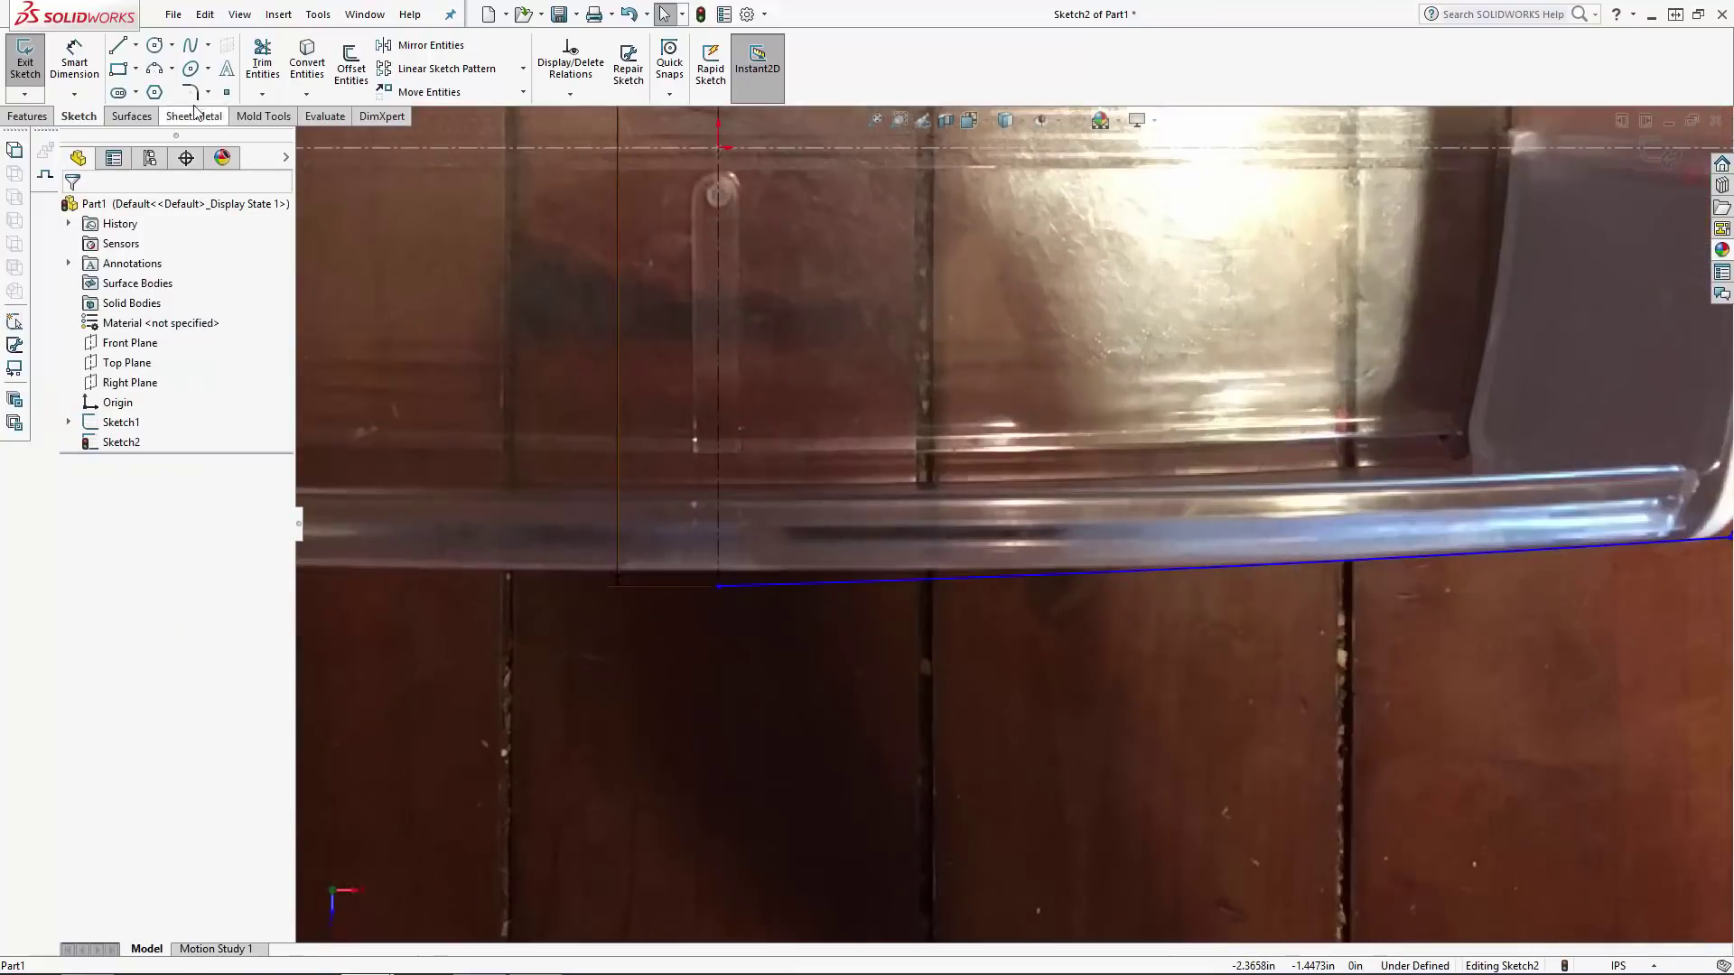
{"action": "left_click", "coordinate": [136, 45]}
{"action": "left_click", "coordinate": [155, 90]}
{"action": "left_click", "coordinate": [717, 585]}
{"action": "left_click", "coordinate": [629, 586]}
{"action": "key", "text": "Escape"}
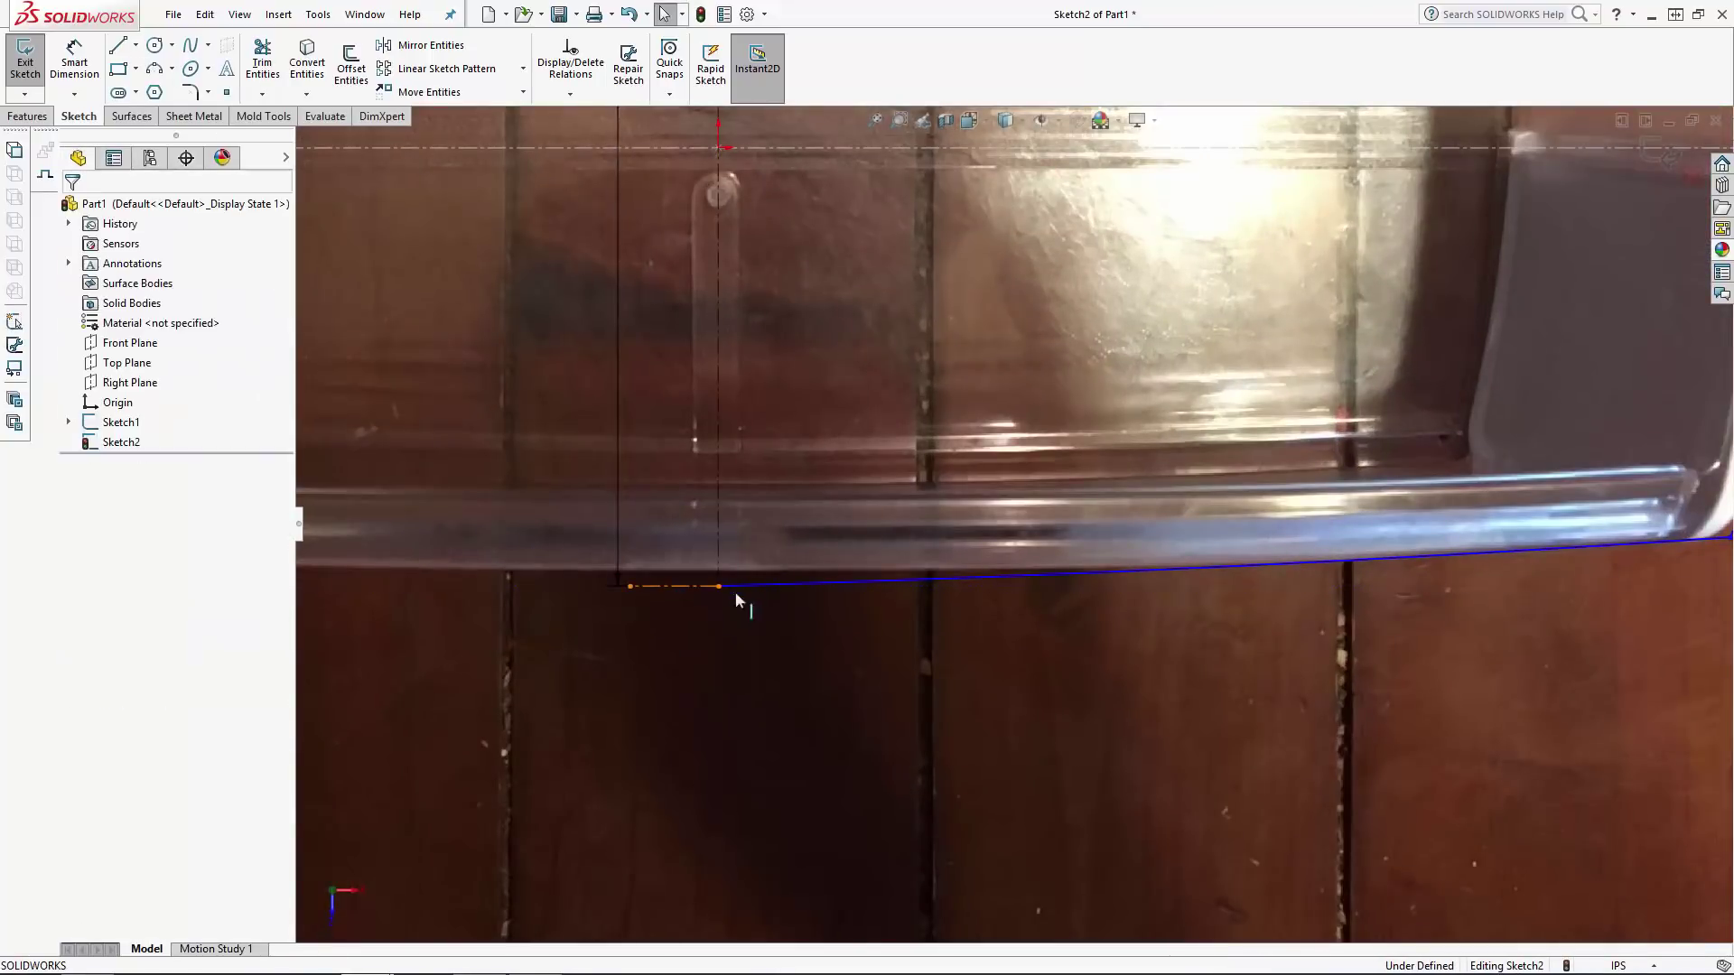
Make the lower arc tangent to the short construction line and move its inner endpoint onto the container's lower edge.
{"action": "left_click", "coordinate": [686, 586]}
{"action": "left_click", "coordinate": [750, 585], "text": "ctrl"}
{"action": "left_click", "coordinate": [102, 501]}
{"action": "key", "text": "Escape"}
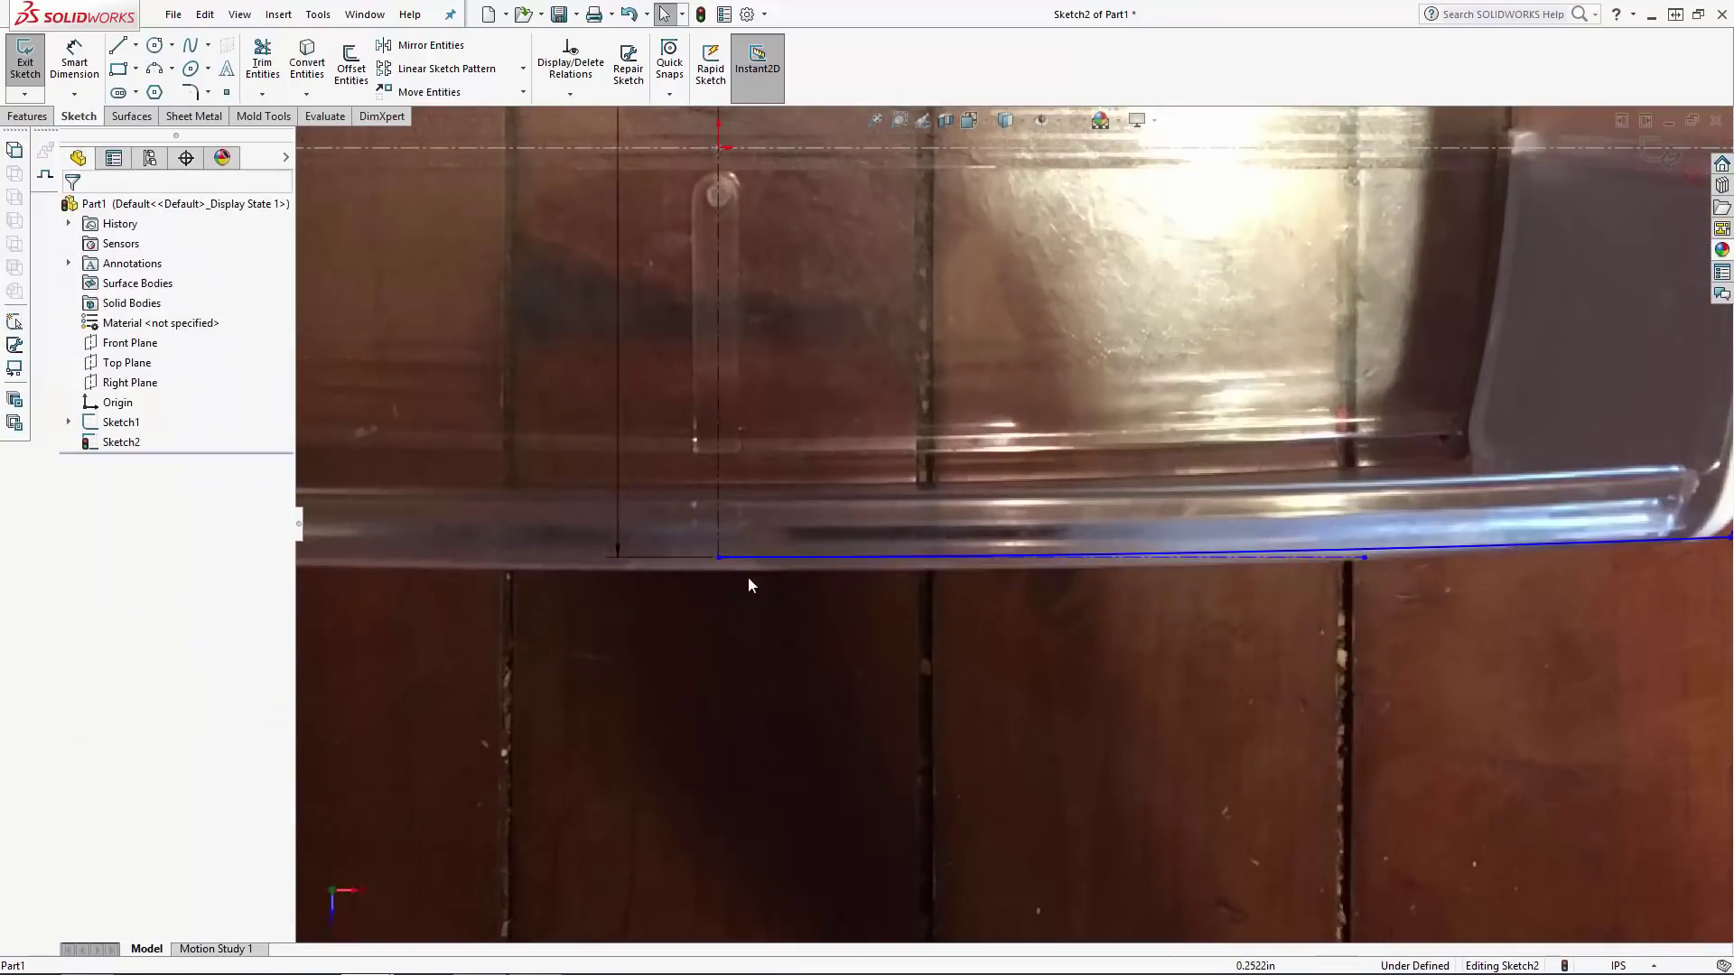
{"action": "left_click_drag", "start_coordinate": [718, 557], "coordinate": [722, 572]}
{"action": "left_click", "coordinate": [1138, 657]}
Reposition the outline's lower right corner and the lower arc's inner endpoint to follow the container's lower edge in the picture.
{"action": "scroll", "coordinate": [1137, 654], "scroll_direction": "up", "scroll_amount": 5}
{"action": "scroll", "coordinate": [1354, 636], "scroll_direction": "down", "scroll_amount": 6}
{"action": "left_click_drag", "start_coordinate": [1169, 539], "coordinate": [1170, 523]}
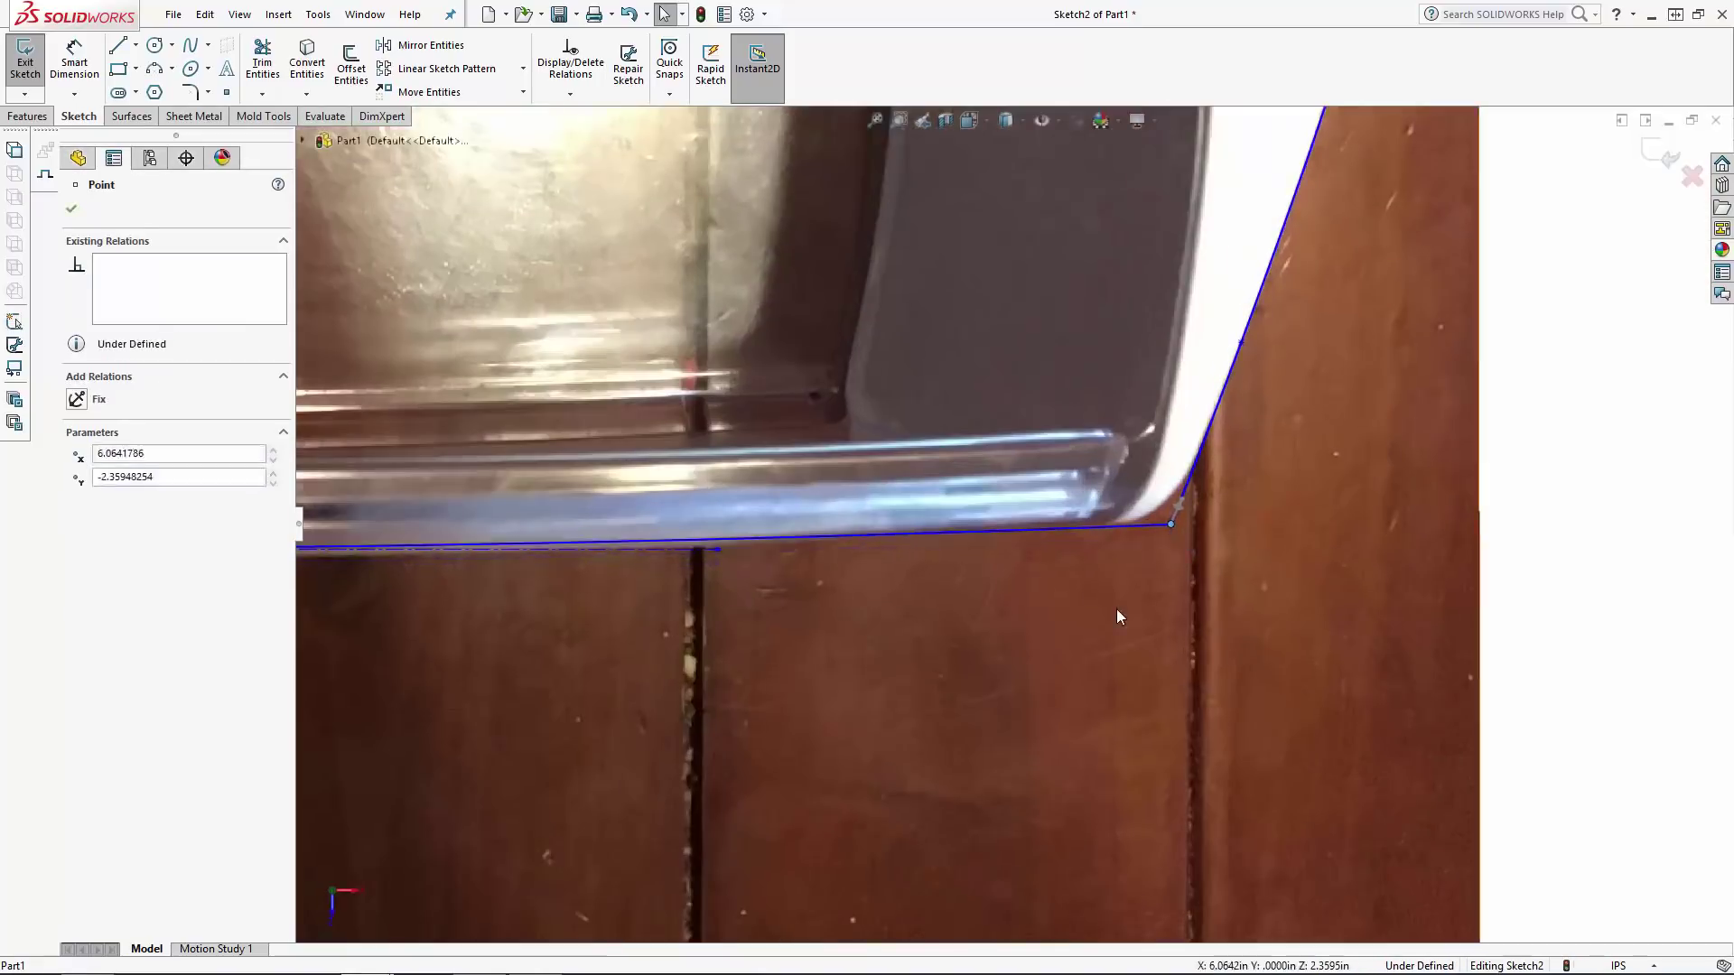
{"action": "left_click", "coordinate": [1116, 609]}
{"action": "scroll", "coordinate": [1116, 609], "scroll_direction": "up", "scroll_amount": 6}
{"action": "scroll", "coordinate": [696, 486], "scroll_direction": "down", "scroll_amount": 8}
{"action": "left_click_drag", "start_coordinate": [687, 430], "coordinate": [690, 451]}
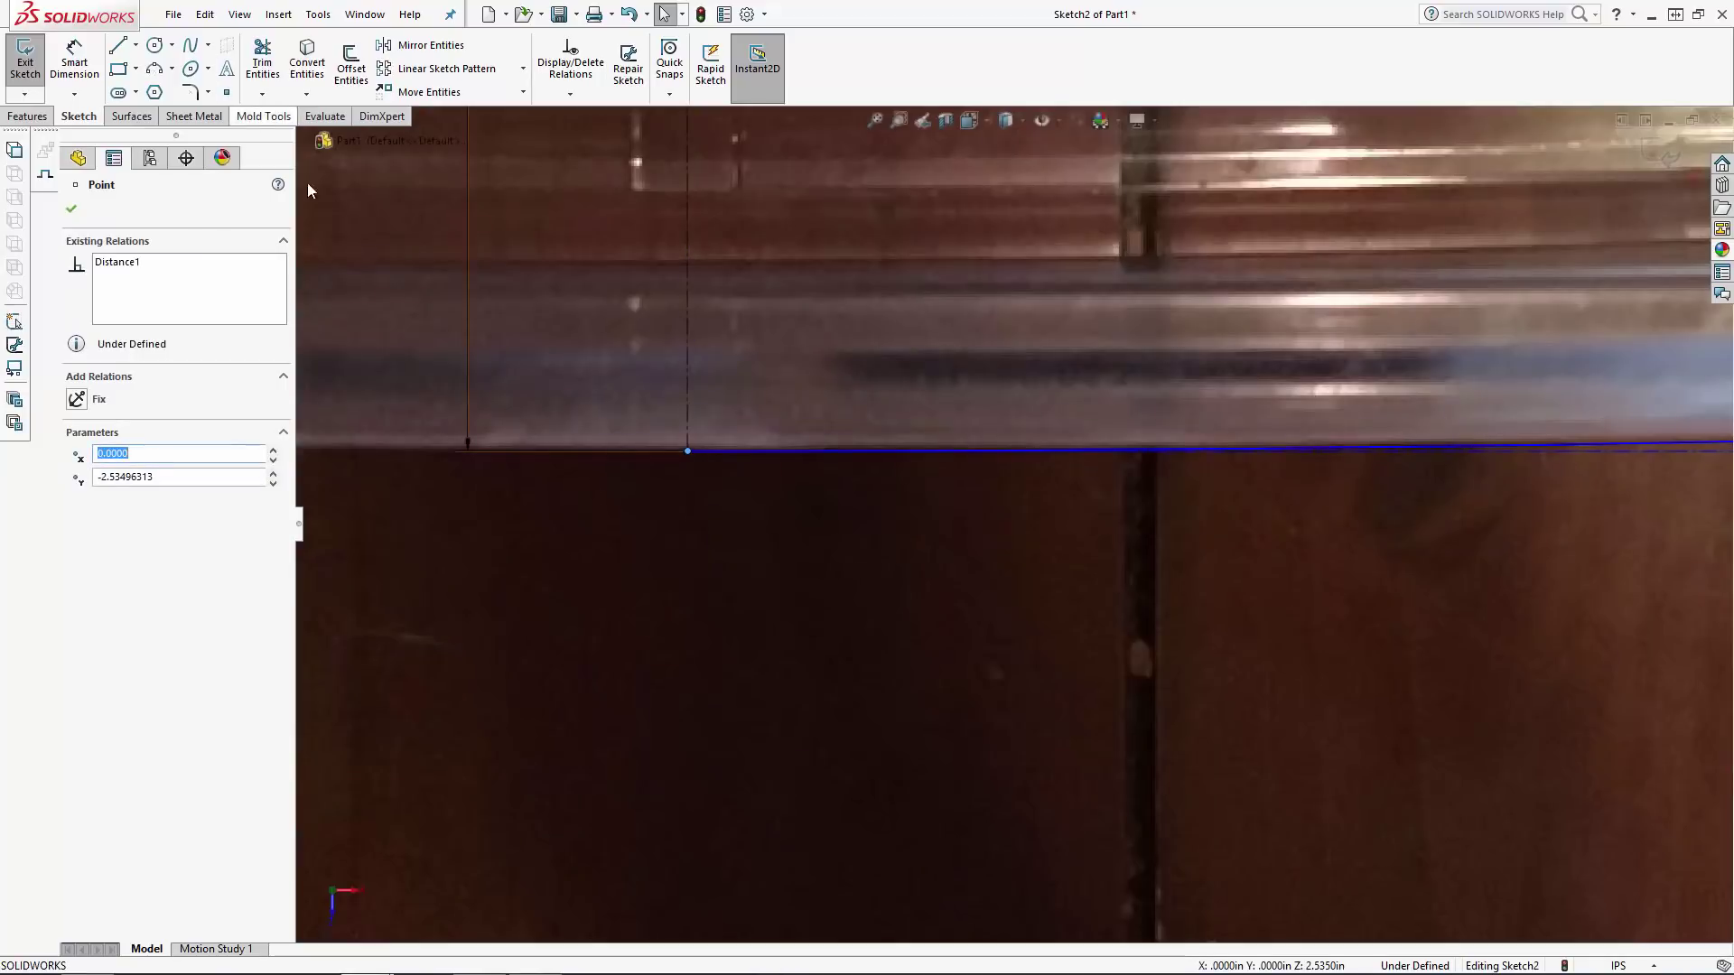
{"action": "left_click", "coordinate": [730, 578]}
Refine the lower right corner point's position against the picture and add a Fix relation to it.
{"action": "scroll", "coordinate": [730, 578], "scroll_direction": "up", "scroll_amount": 5}
{"action": "scroll", "coordinate": [1325, 448], "scroll_direction": "down", "scroll_amount": 6}
{"action": "left_click_drag", "start_coordinate": [1325, 448], "coordinate": [1335, 425]}
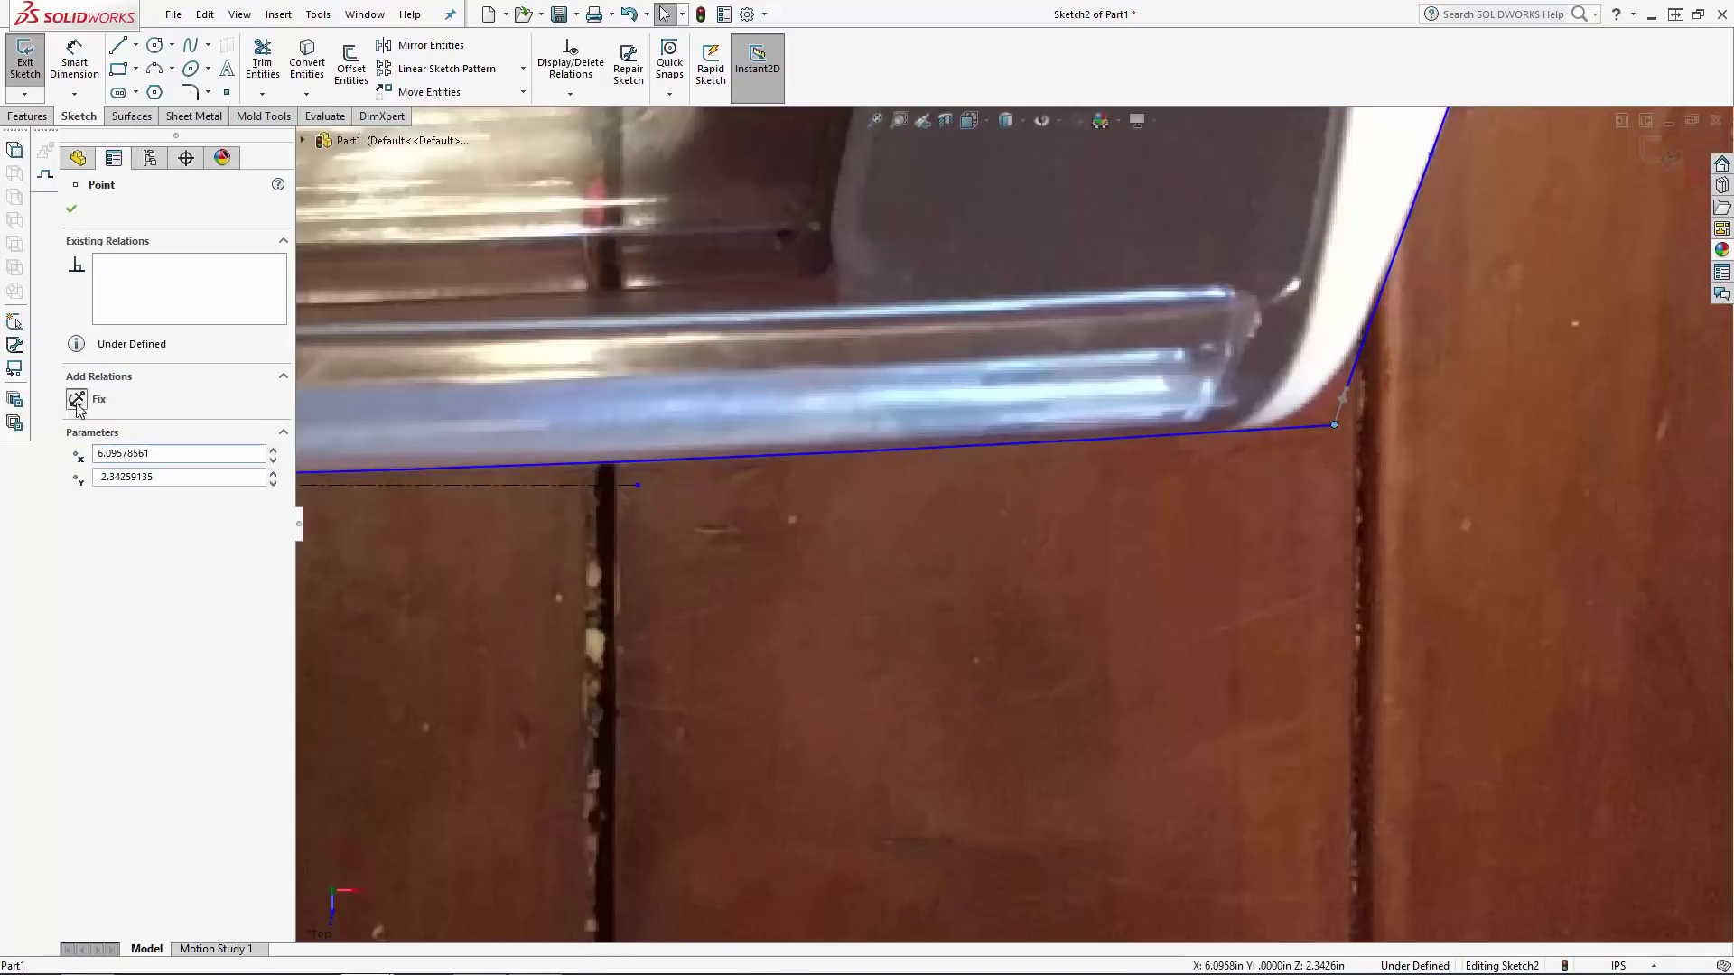
{"action": "left_click", "coordinate": [77, 403]}
{"action": "left_click", "coordinate": [813, 759]}
Adjust the outline's upper right corner point to the container's edge and add a Fix relation to it.
{"action": "scroll", "coordinate": [813, 759], "scroll_direction": "up", "scroll_amount": 6}
{"action": "scroll", "coordinate": [1078, 291], "scroll_direction": "down", "scroll_amount": 5}
{"action": "left_click_drag", "start_coordinate": [1077, 289], "coordinate": [1076, 305]}
{"action": "left_click", "coordinate": [76, 400]}
{"action": "left_click", "coordinate": [1130, 712]}
Mirror the right half of the outline about the vertical centerline and finish the sketch.
{"action": "scroll", "coordinate": [1131, 712], "scroll_direction": "up", "scroll_amount": 6}
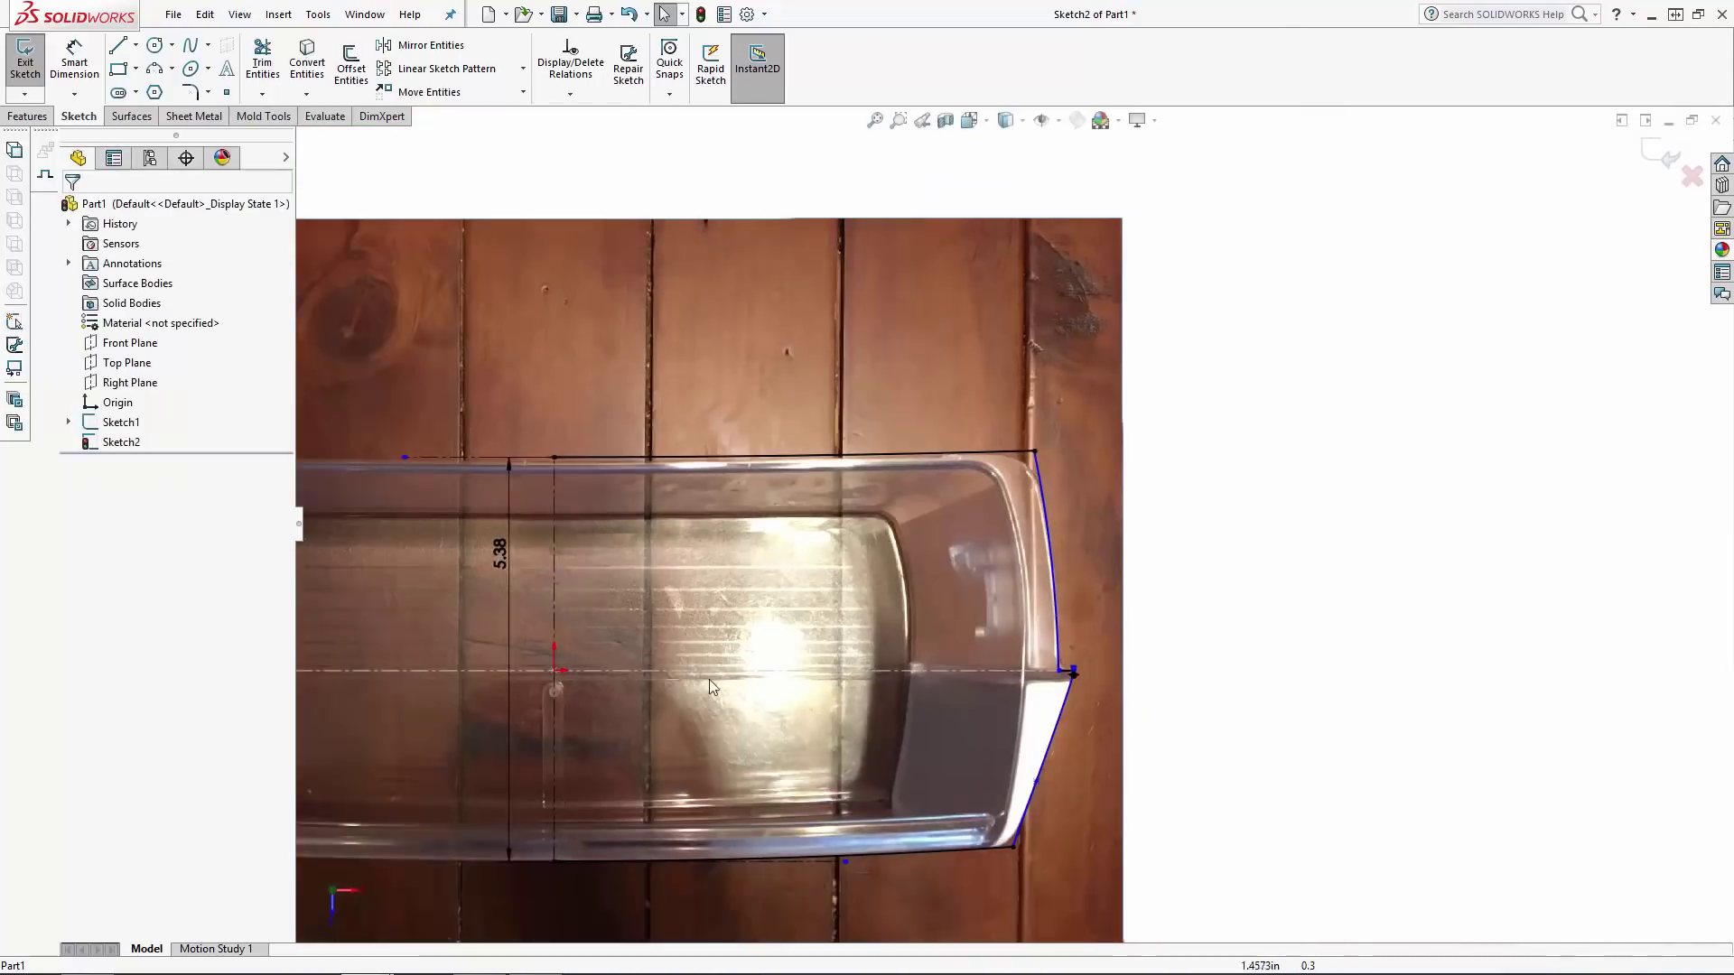
{"action": "scroll", "coordinate": [1009, 609], "scroll_direction": "up", "scroll_amount": 2}
{"action": "left_click", "coordinate": [406, 47]}
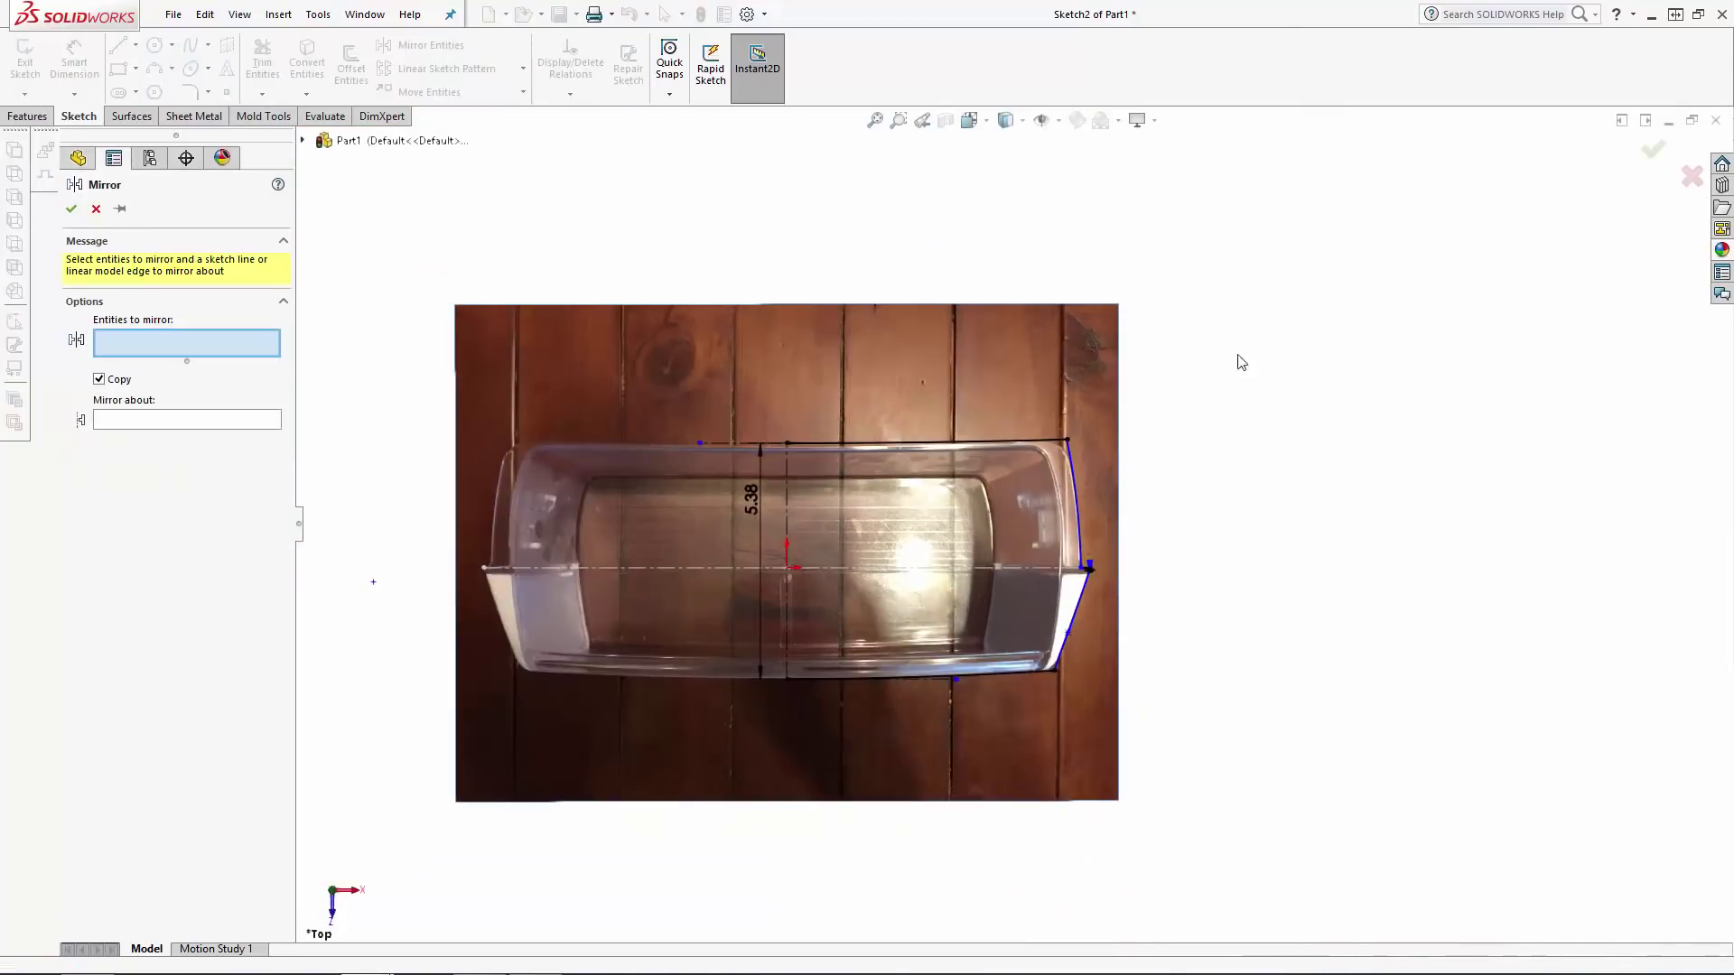
{"action": "left_click_drag", "start_coordinate": [1221, 317], "coordinate": [913, 747]}
{"action": "left_click", "coordinate": [217, 495]}
{"action": "left_click", "coordinate": [1652, 149]}
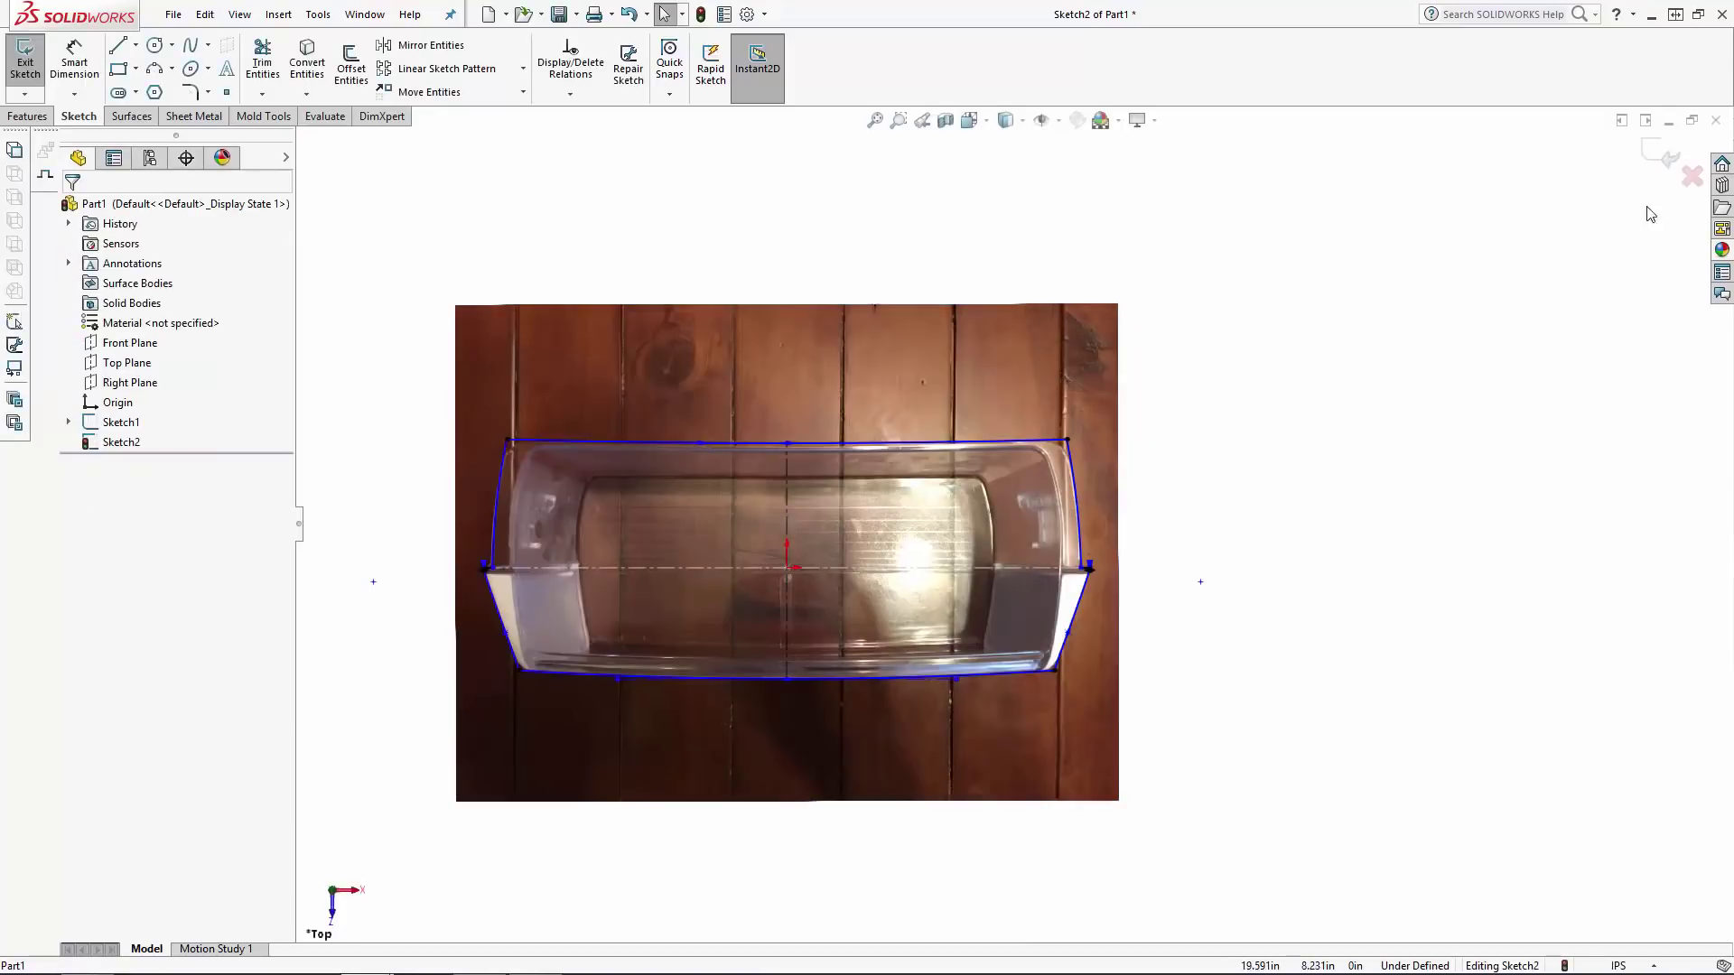
{"action": "left_click", "coordinate": [1658, 151]}
Extrude the closed container outline 3.72 in downward from the Top Plane.
{"action": "mouse_move", "coordinate": [1387, 657]}
{"action": "middle_mouse_down"}
{"action": "mouse_move", "coordinate": [1351, 473]}
{"action": "mouse_move", "coordinate": [1255, 433]}
{"action": "middle_mouse_up"}
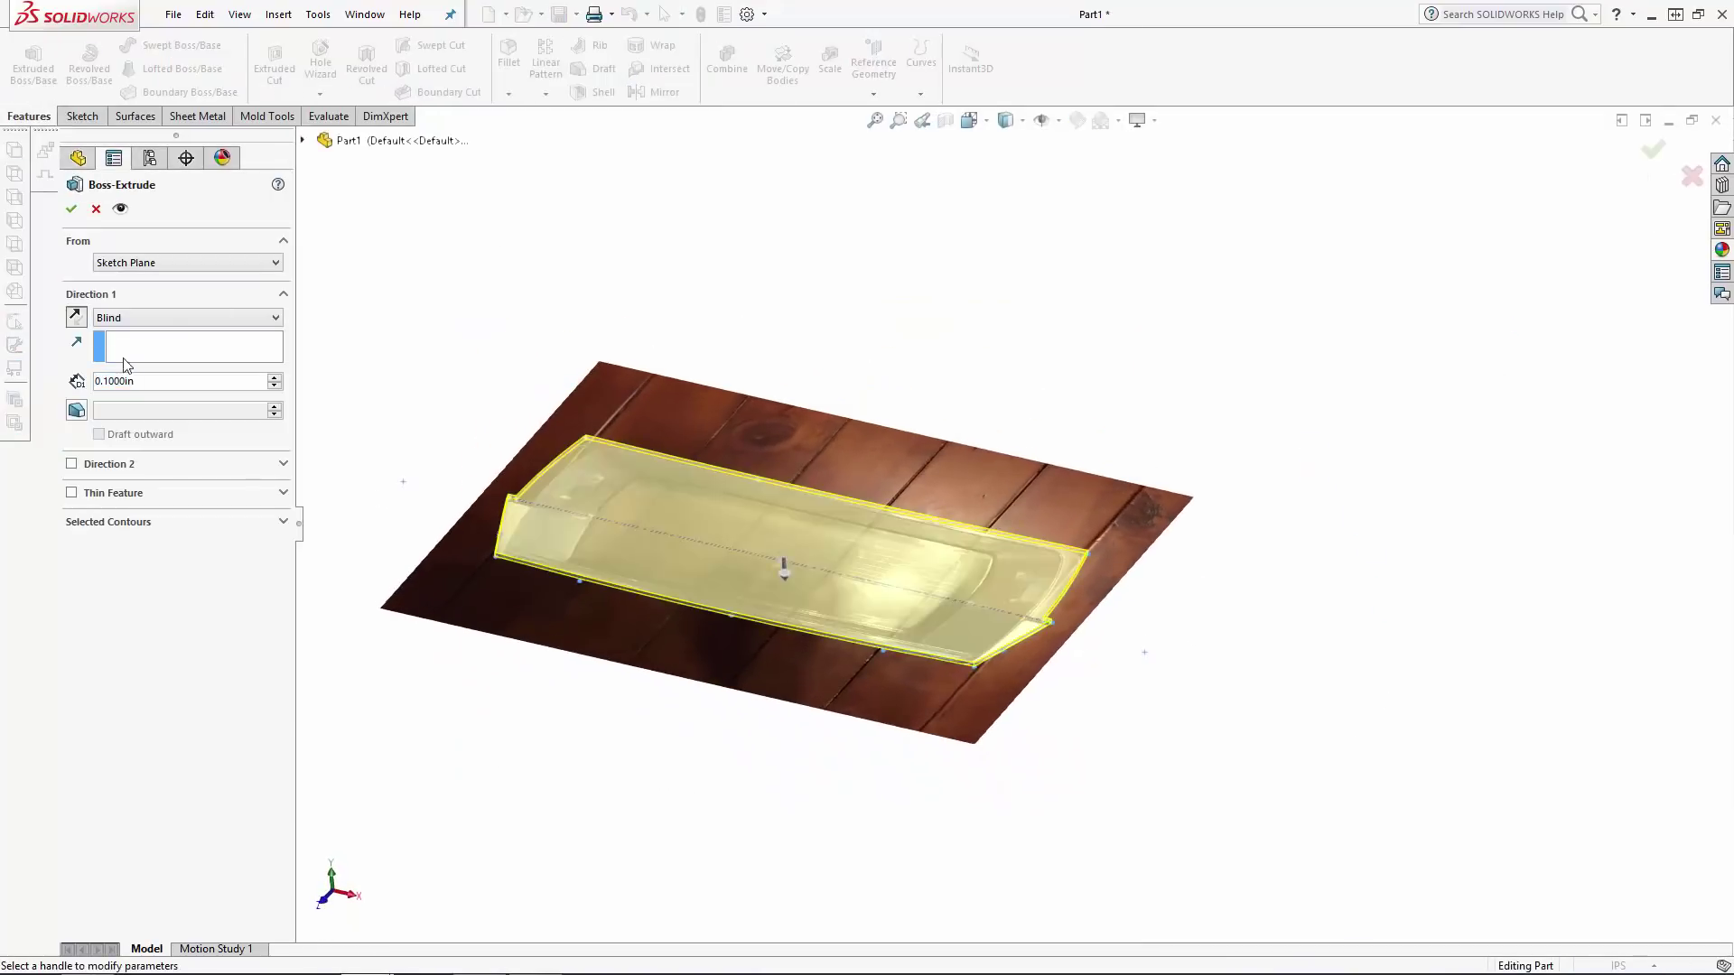
{"action": "type", "text": "3."}
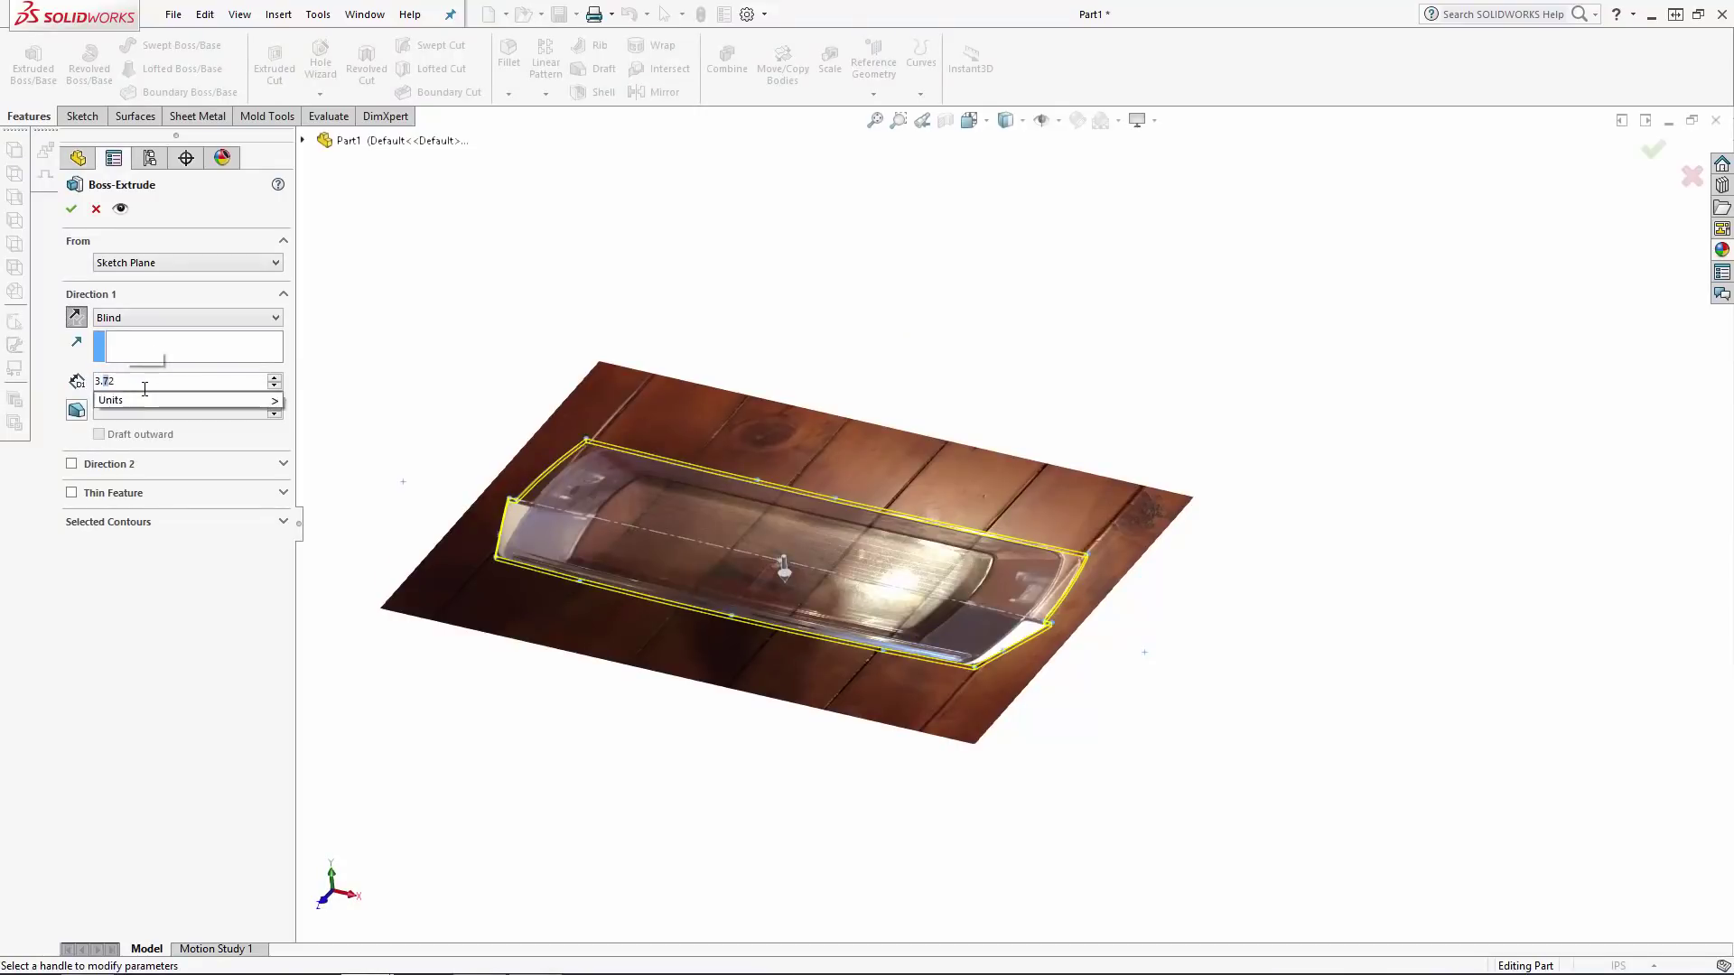
{"action": "type", "text": "72"}
{"action": "key", "text": "Return"}
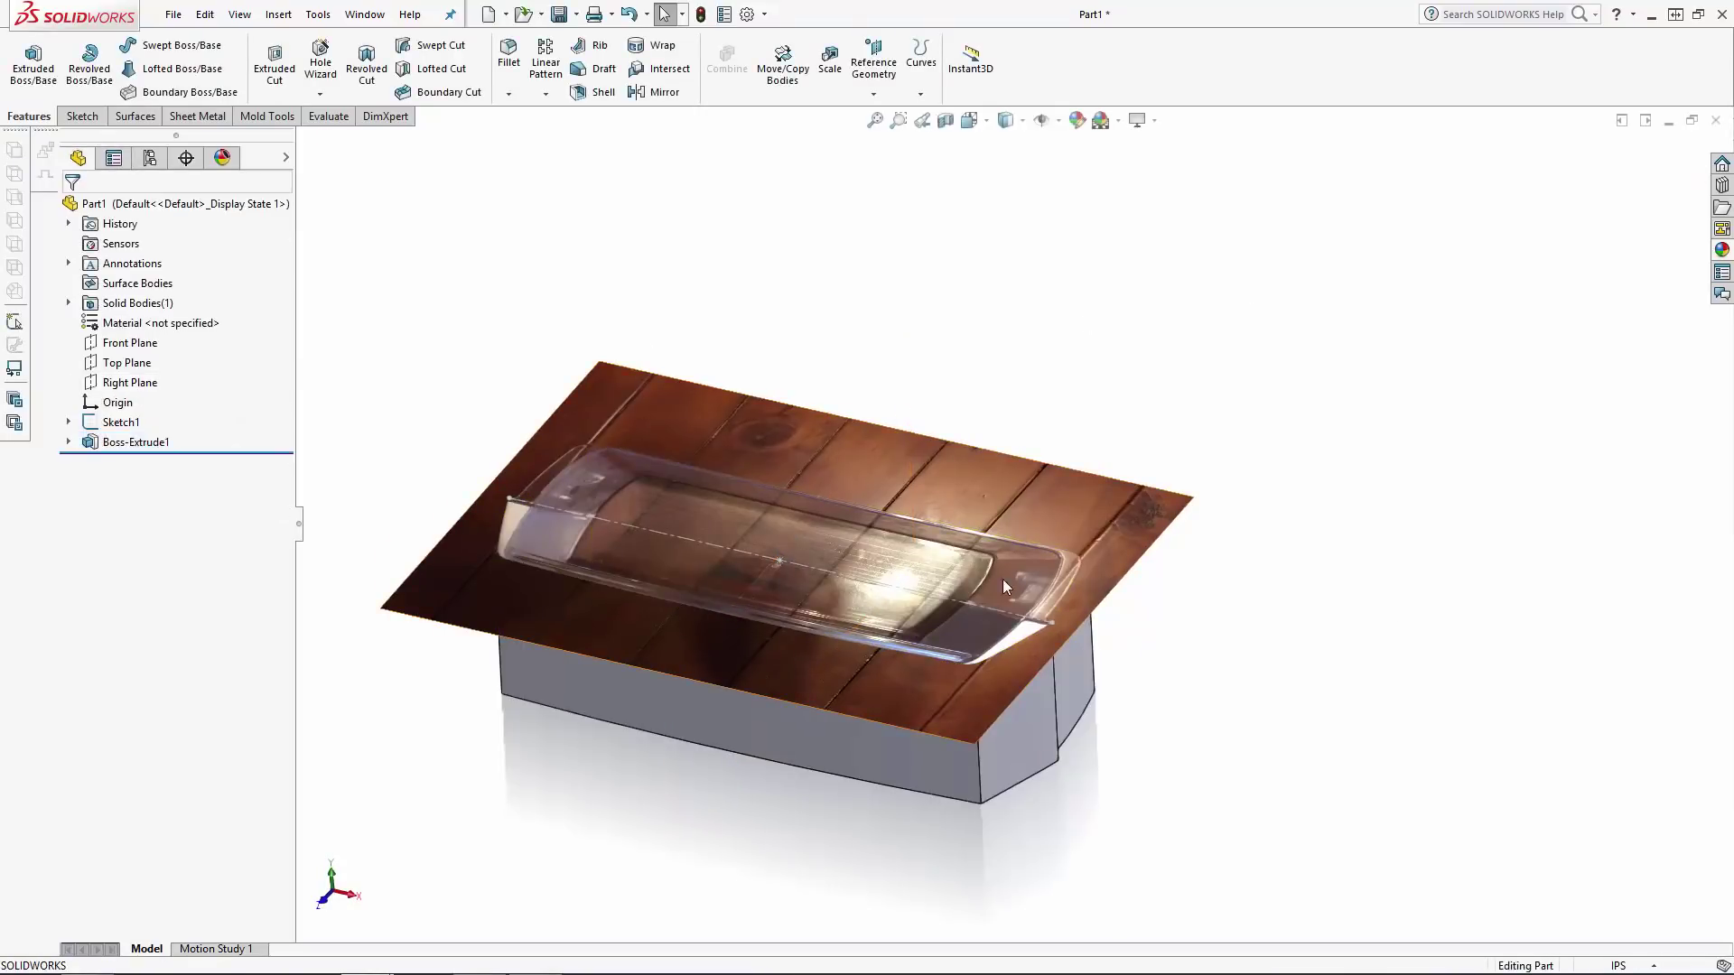
Start a new sketch on the Top Plane, viewed from above, and hide the sketch holding the reference picture.
{"action": "left_click", "coordinate": [141, 368]}
{"action": "left_click", "coordinate": [155, 341]}
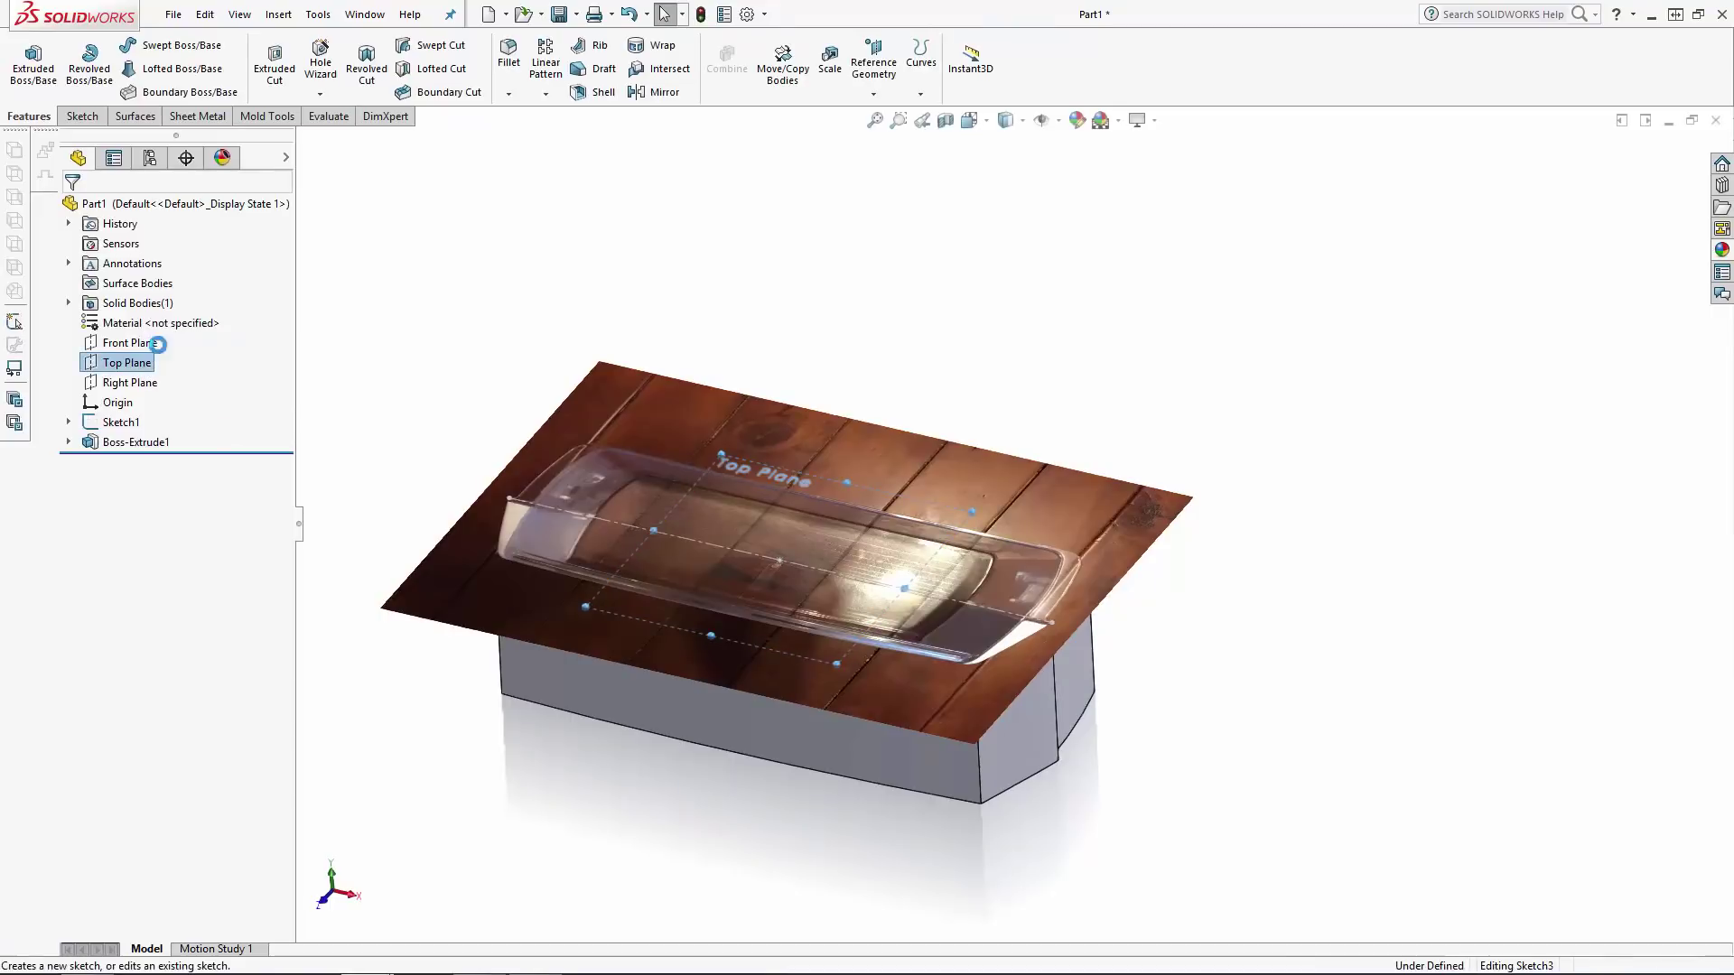
{"action": "left_click", "coordinate": [974, 121]}
{"action": "left_click", "coordinate": [997, 170]}
{"action": "left_click", "coordinate": [1565, 380]}
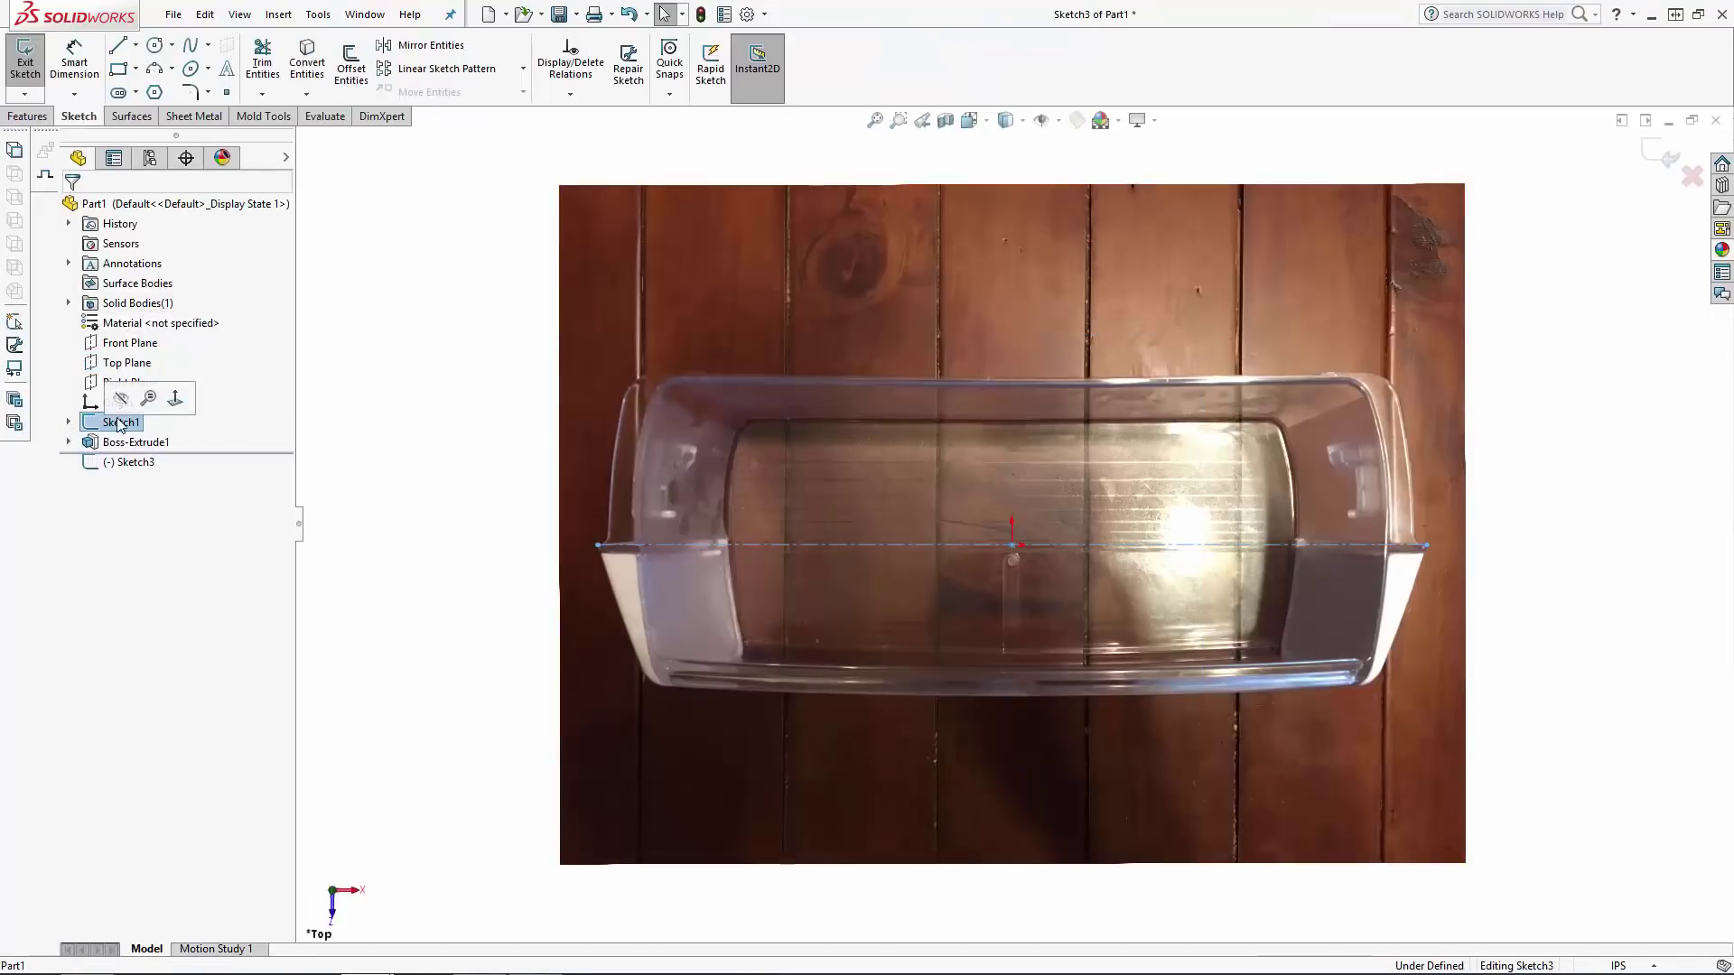
{"action": "left_click", "coordinate": [334, 364]}
Offset the body's long upper and lower edges inward by 0.15 in.
{"action": "left_click", "coordinate": [351, 68]}
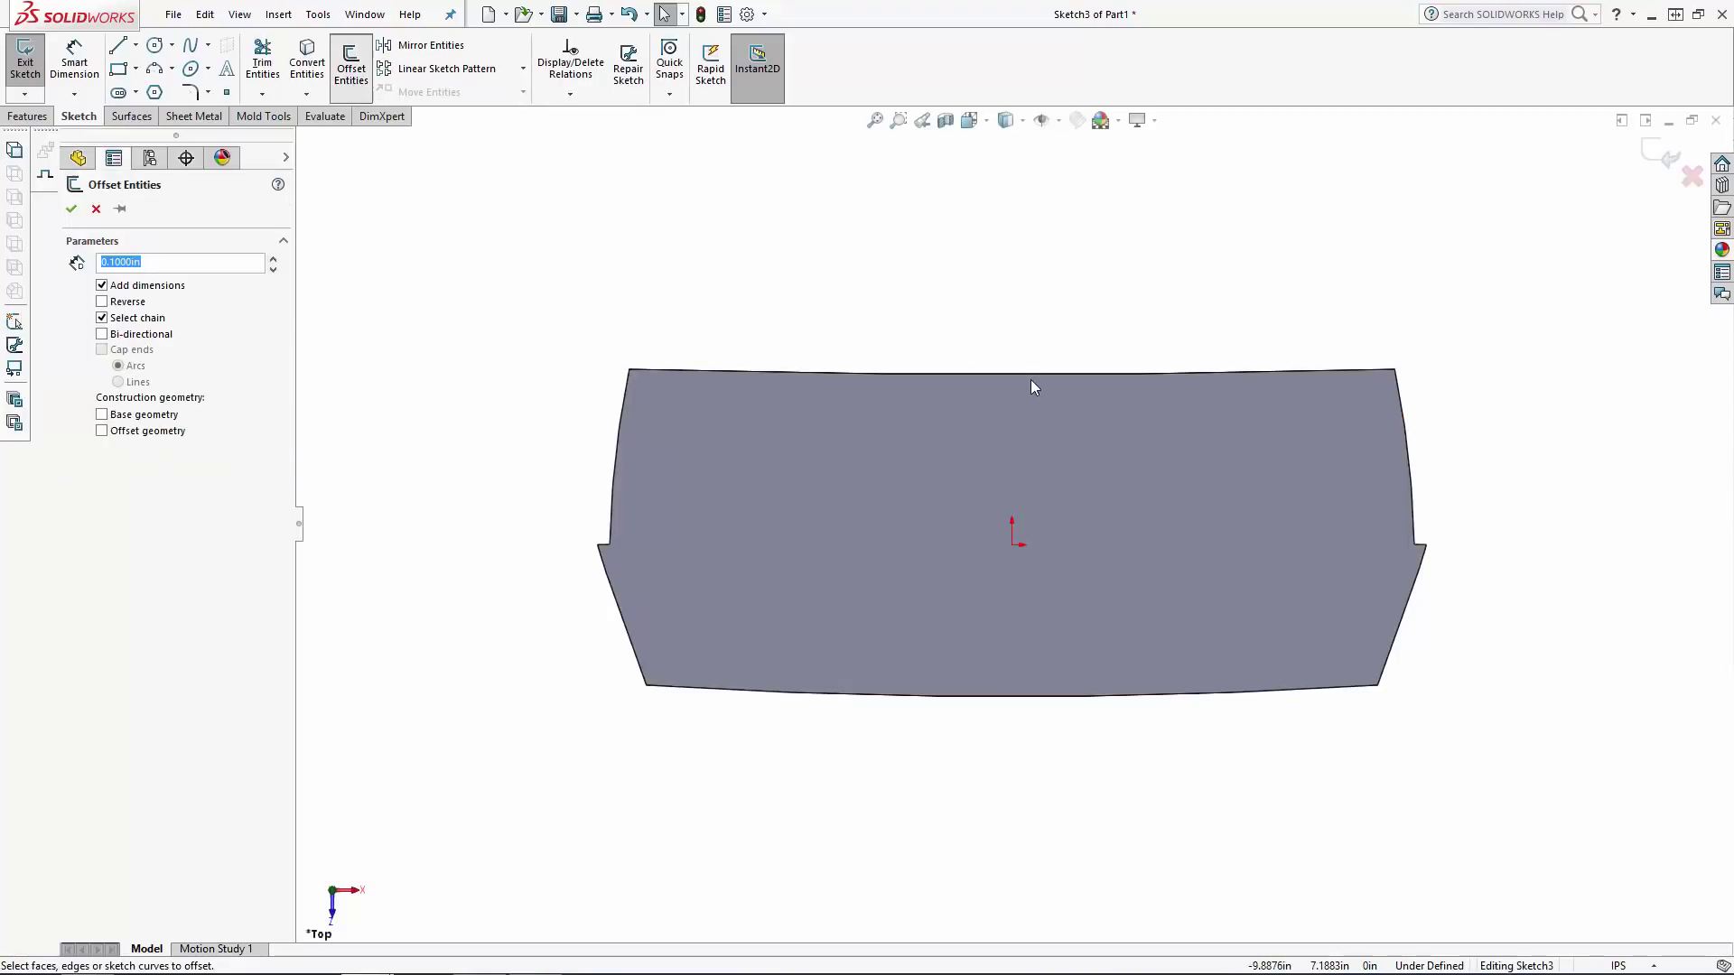
{"action": "left_click", "coordinate": [1031, 373]}
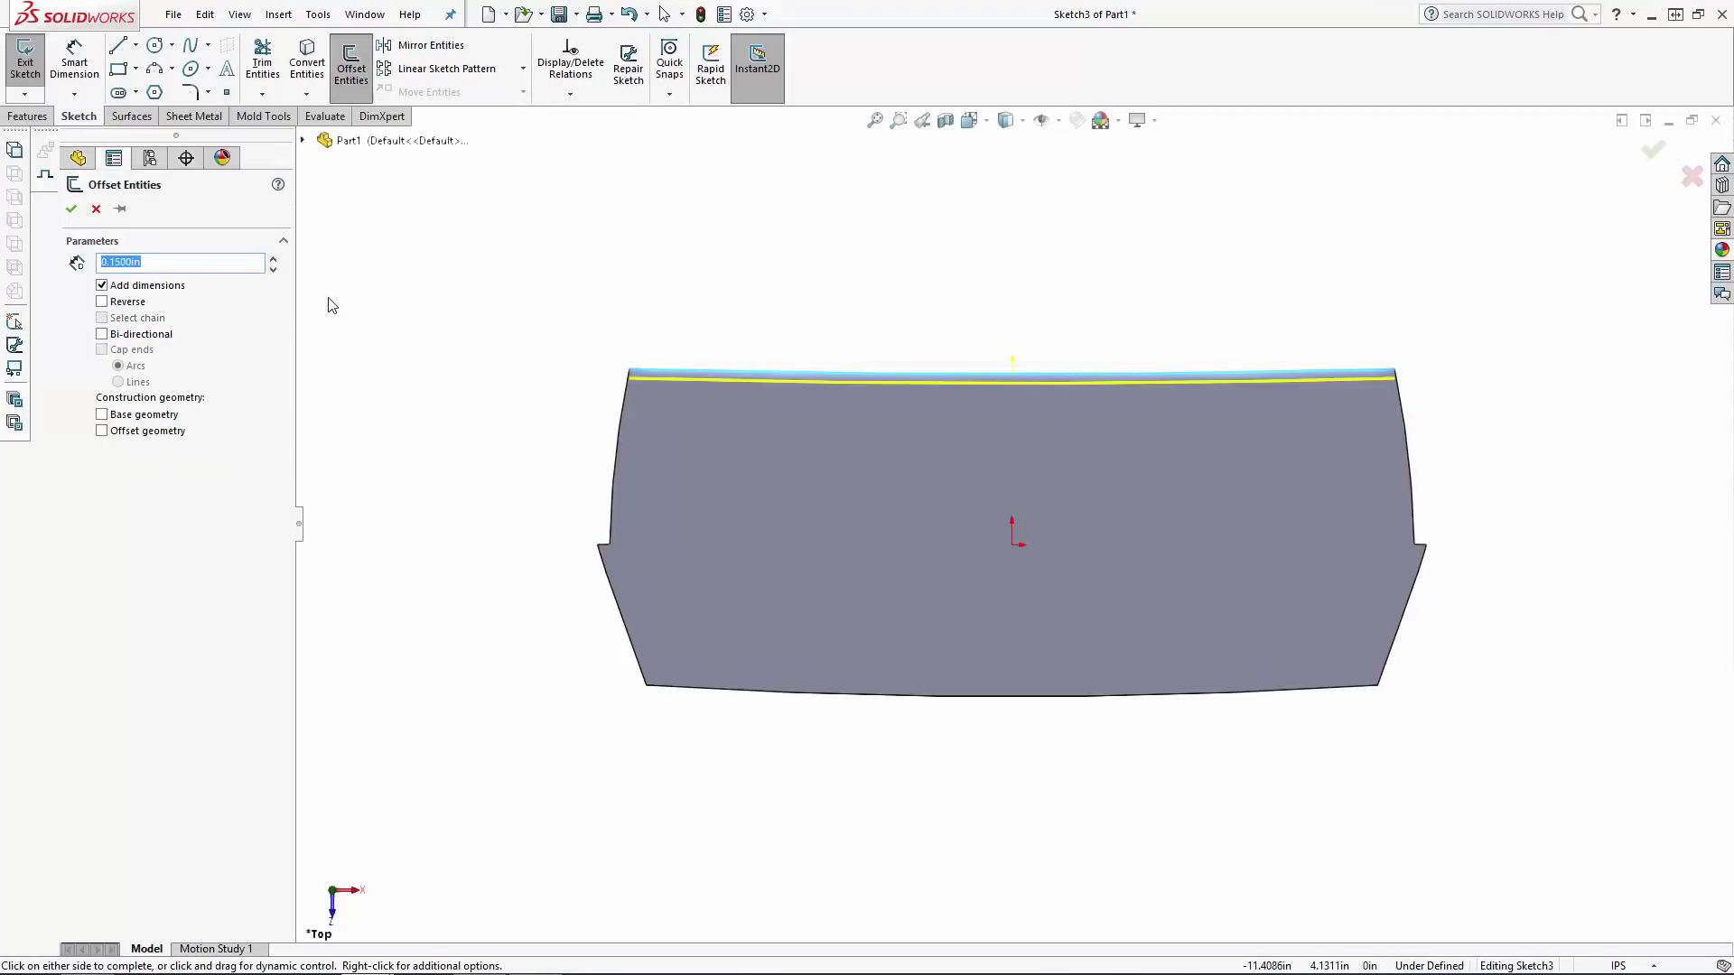
{"action": "left_click", "coordinate": [1138, 789]}
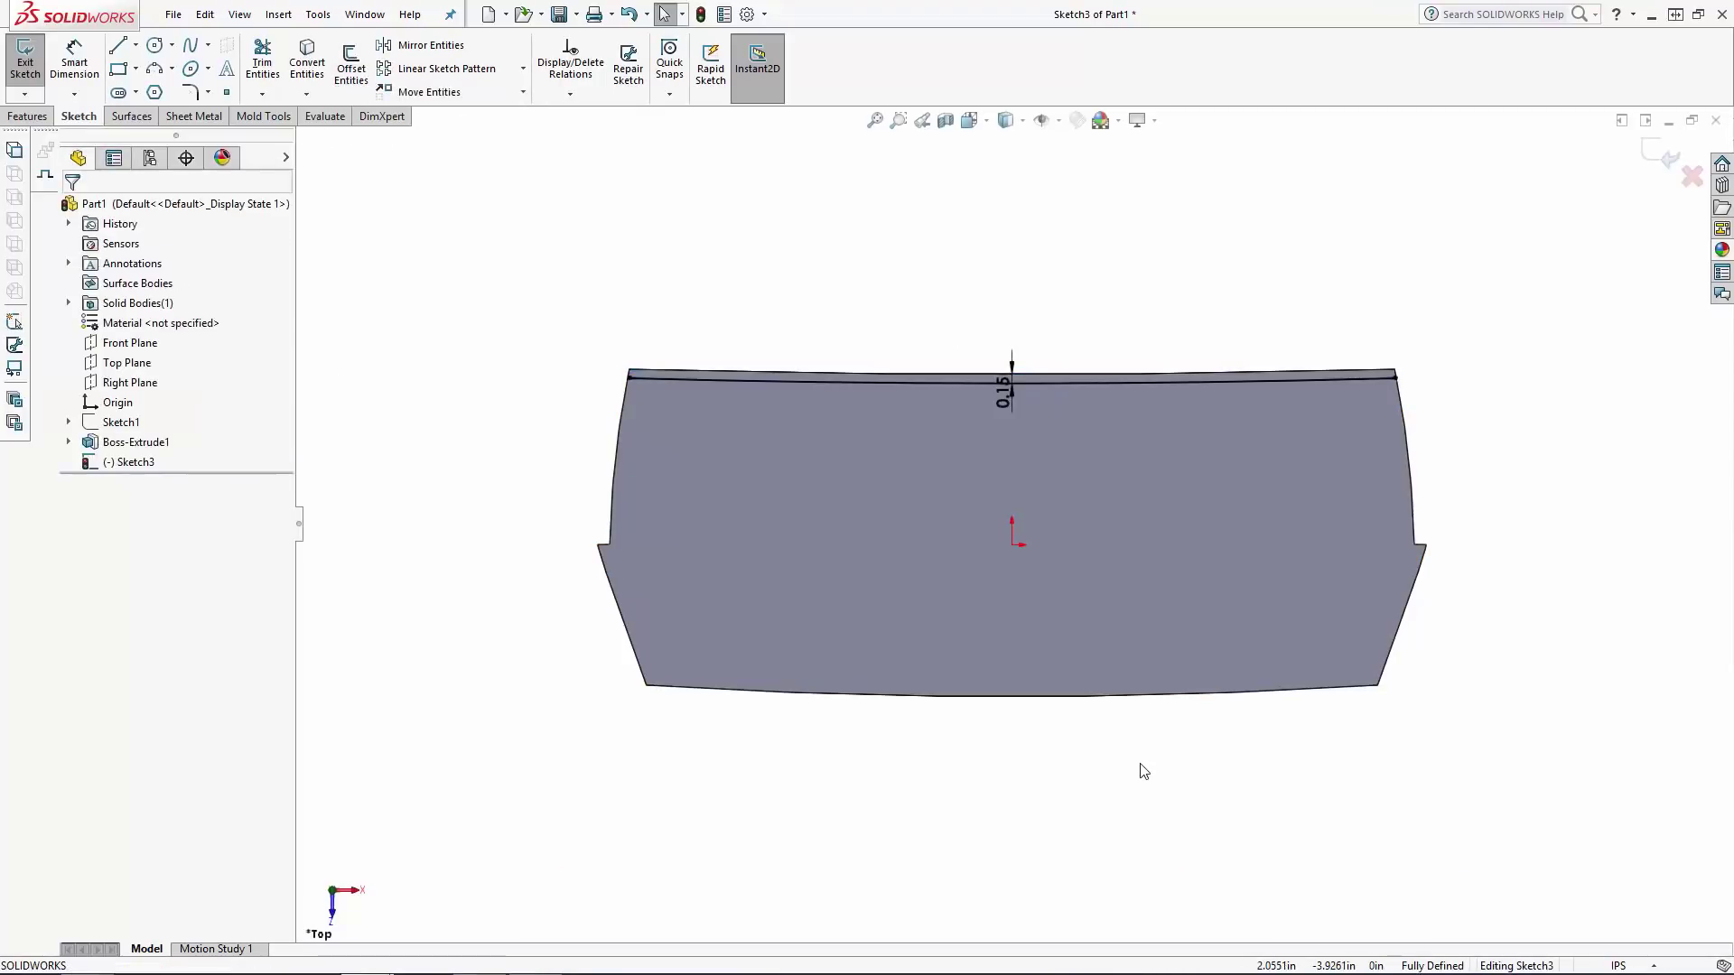
{"action": "left_click", "coordinate": [1157, 699]}
{"action": "key", "text": "Return"}
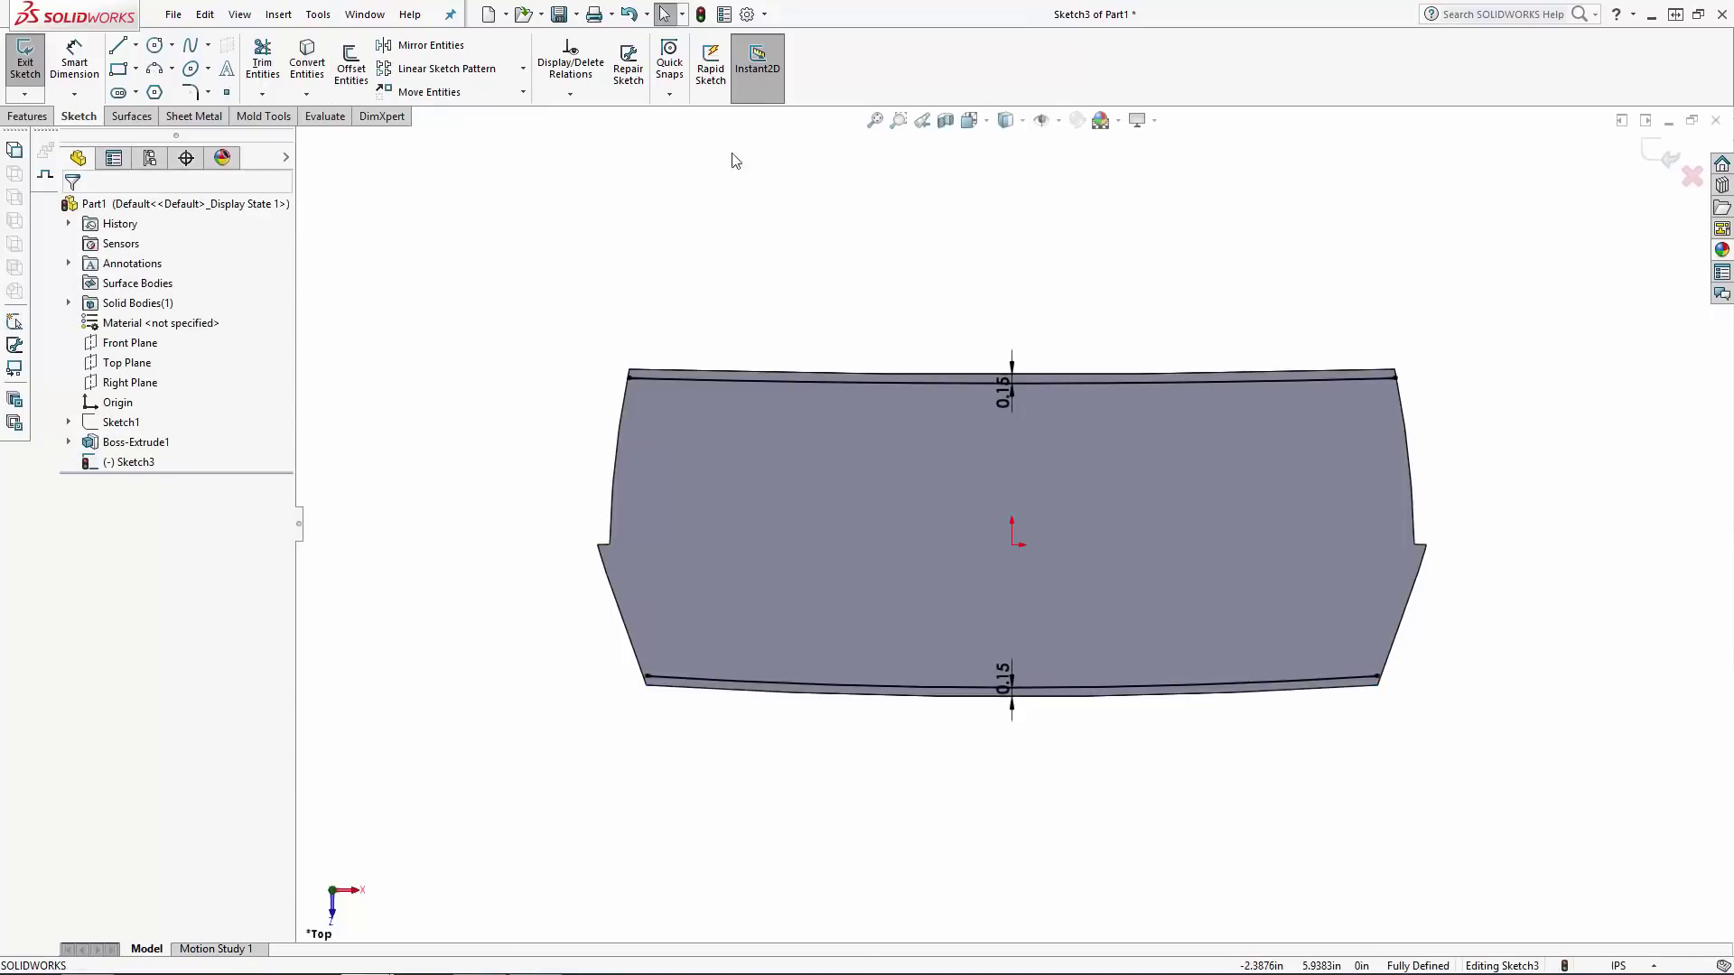
Draw a vertical centerline connecting the midpoints of the two offset arcs.
{"action": "left_click", "coordinate": [138, 50]}
{"action": "left_click", "coordinate": [153, 89]}
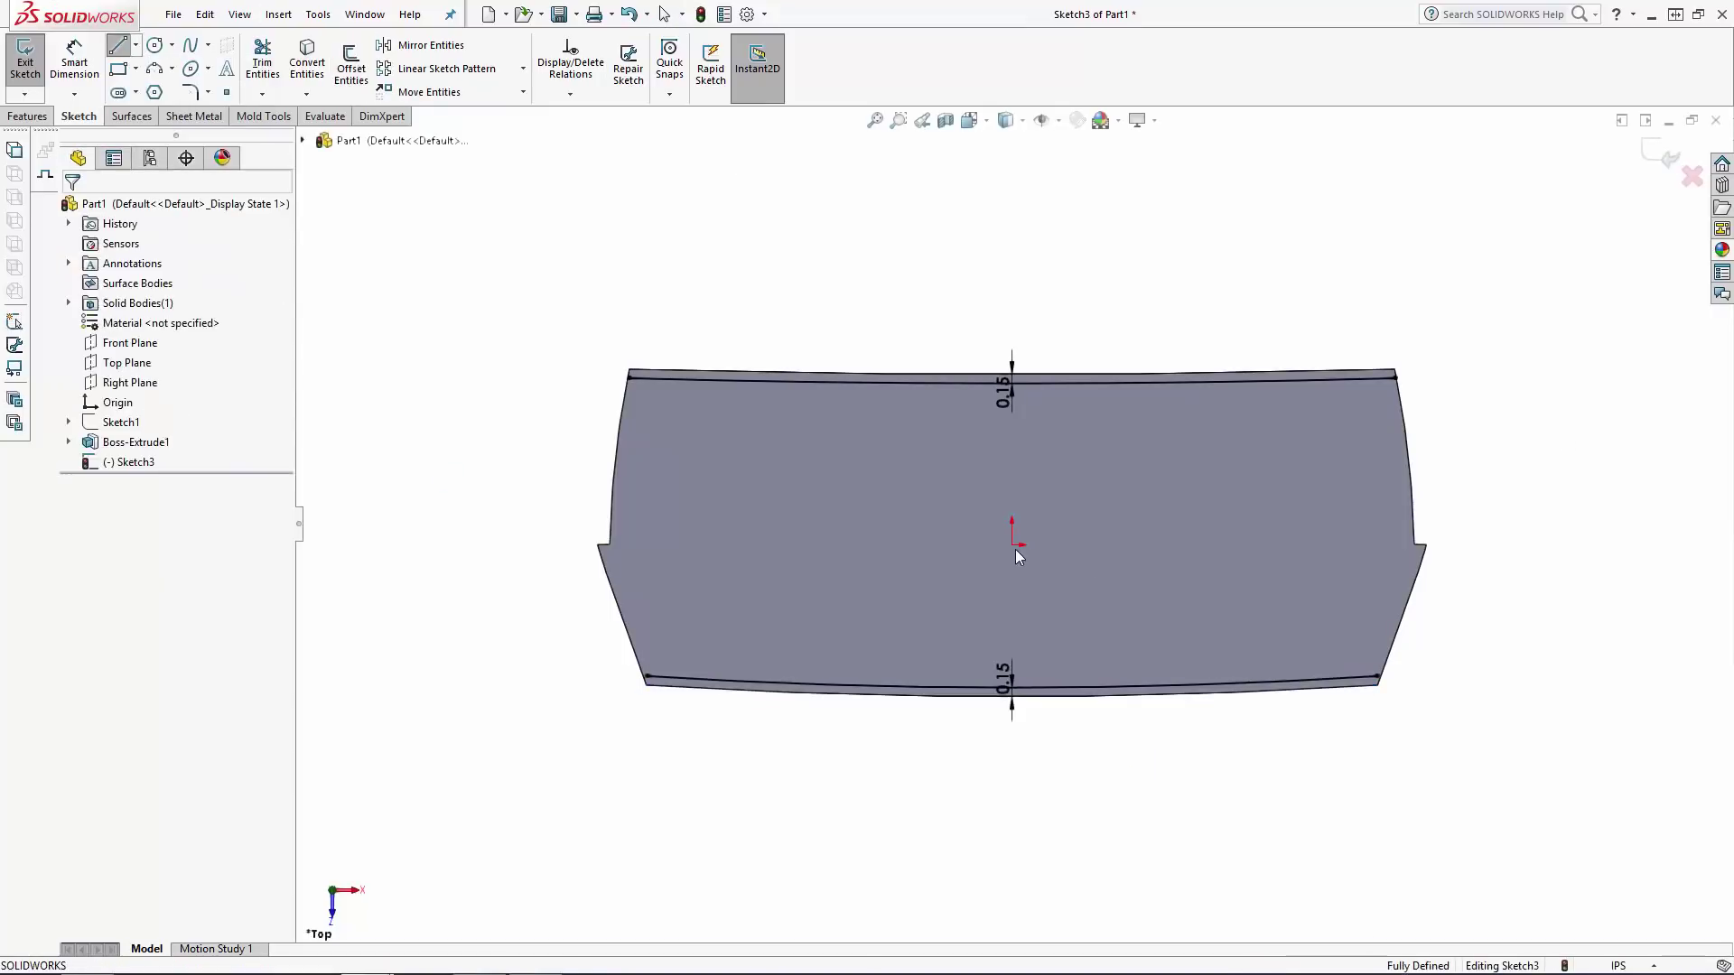
{"action": "left_click", "coordinate": [1012, 383]}
{"action": "left_click", "coordinate": [1011, 688]}
{"action": "key", "text": "Escape"}
{"action": "left_click", "coordinate": [262, 59]}
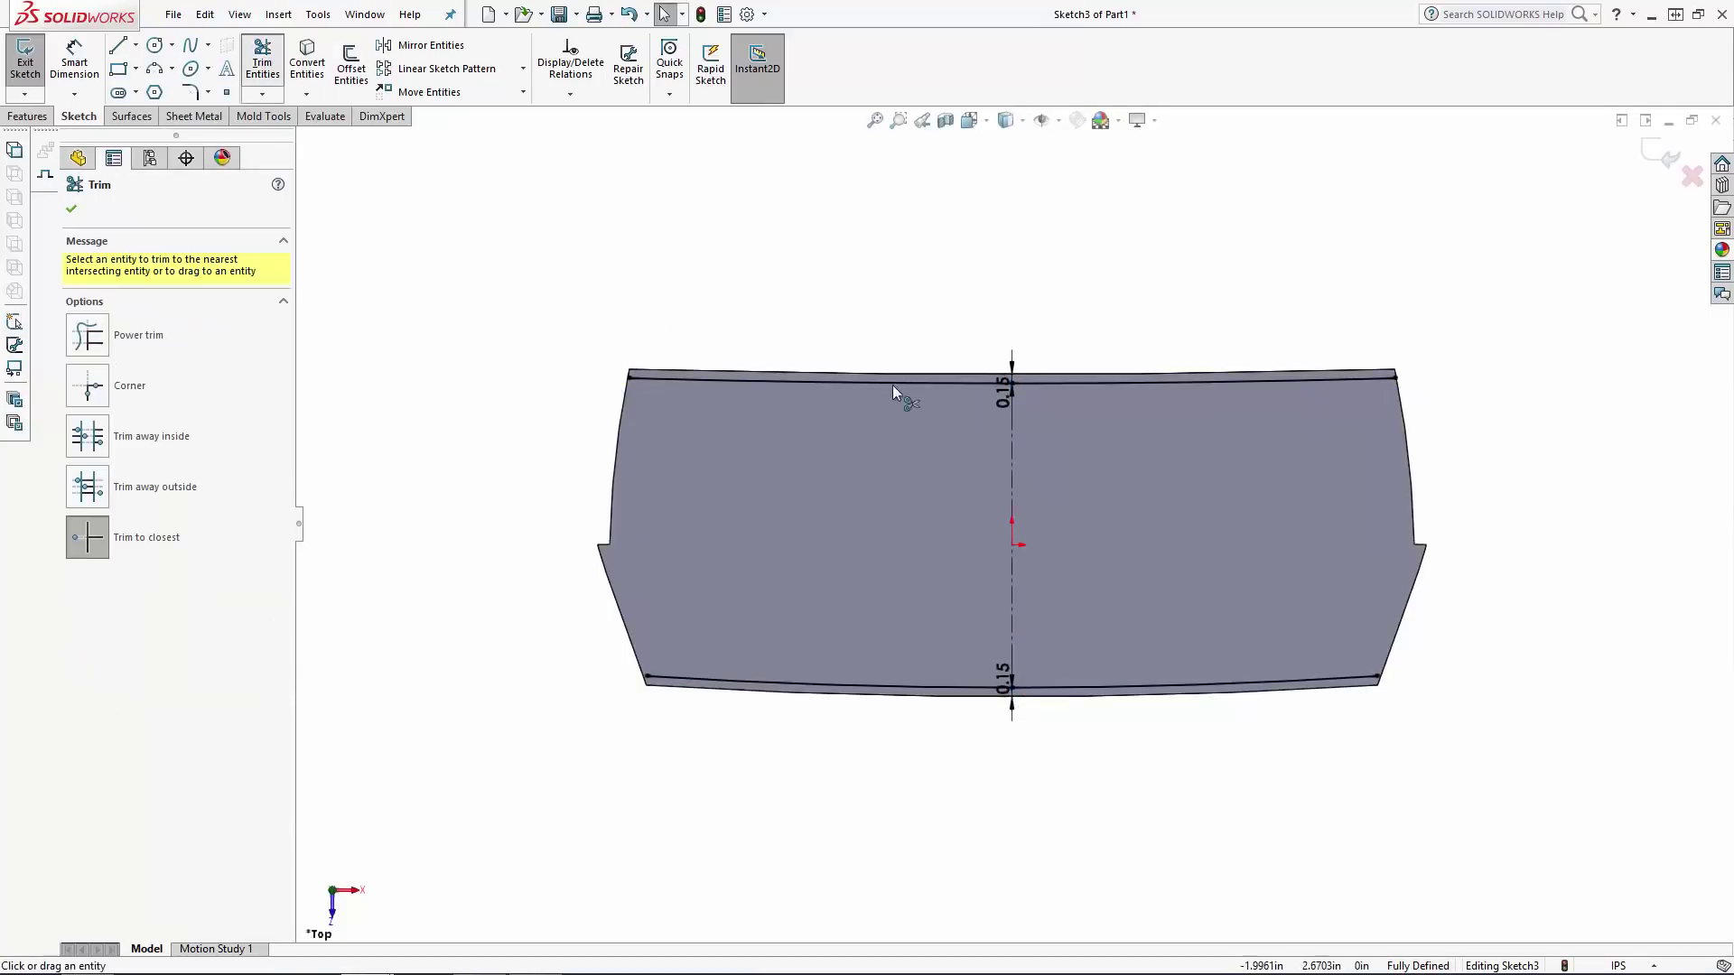
{"action": "left_click", "coordinate": [890, 383]}
{"action": "left_click", "coordinate": [977, 511]}
{"action": "key", "text": "Escape"}
Draw a three-point arc bulging outward between the two offset arcs near the body's right end.
{"action": "left_click", "coordinate": [155, 68]}
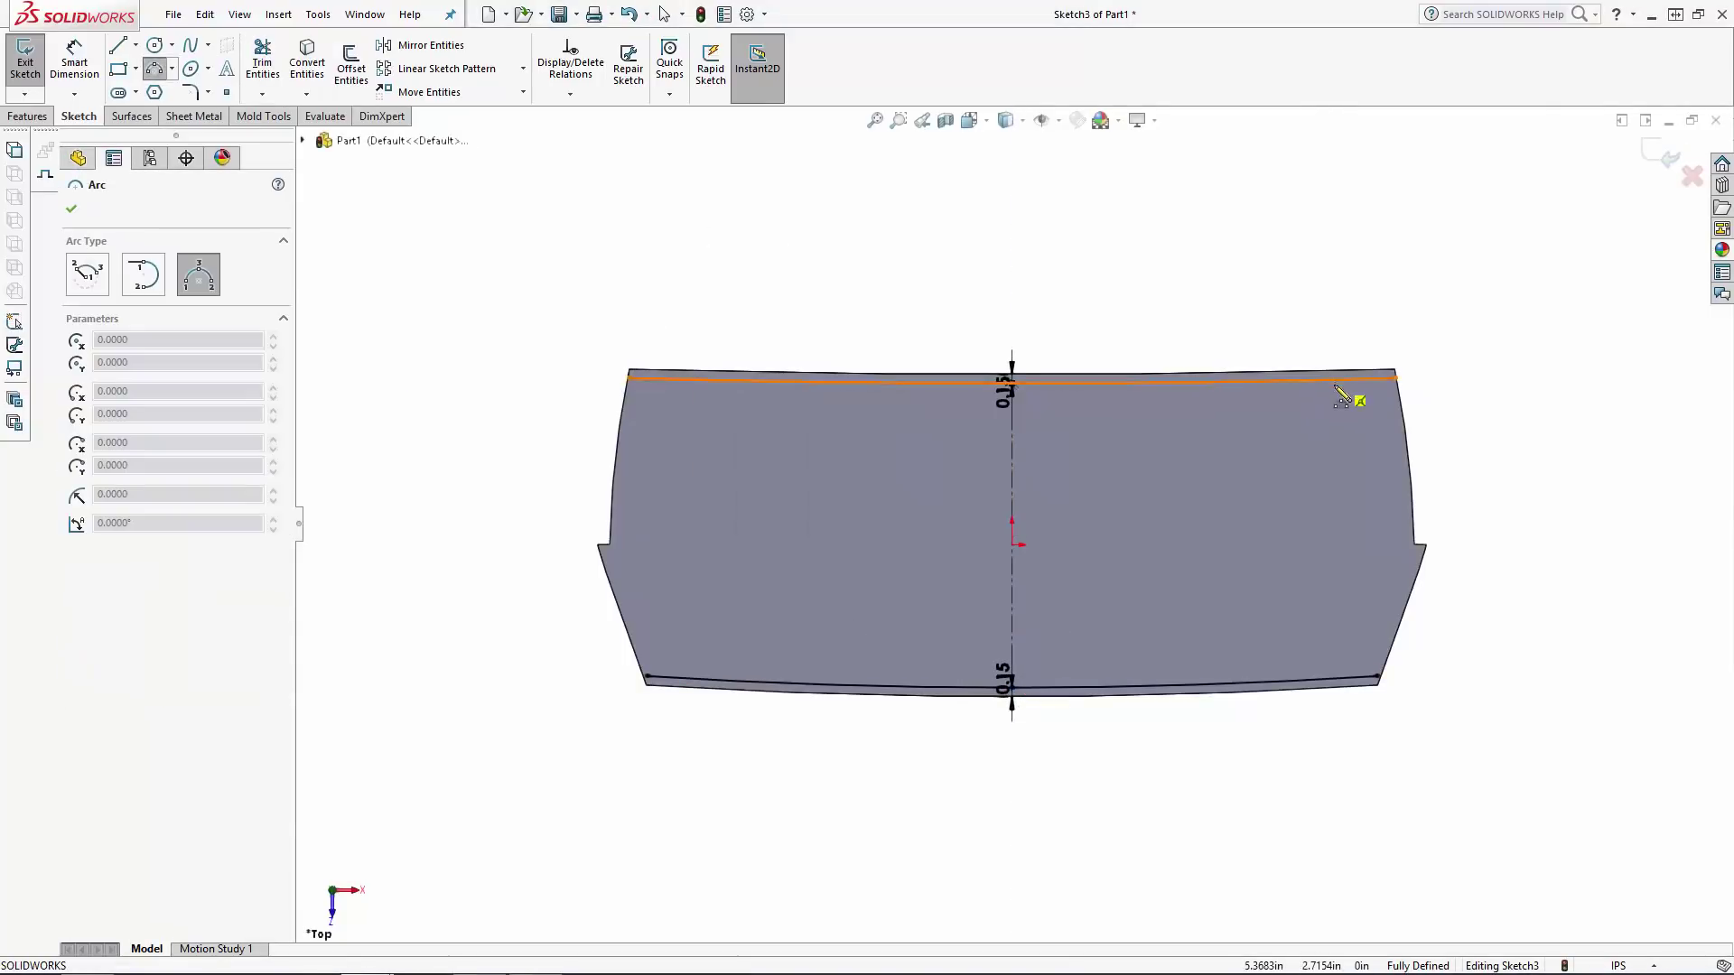
{"action": "left_click", "coordinate": [1364, 587]}
{"action": "key", "text": "Escape"}
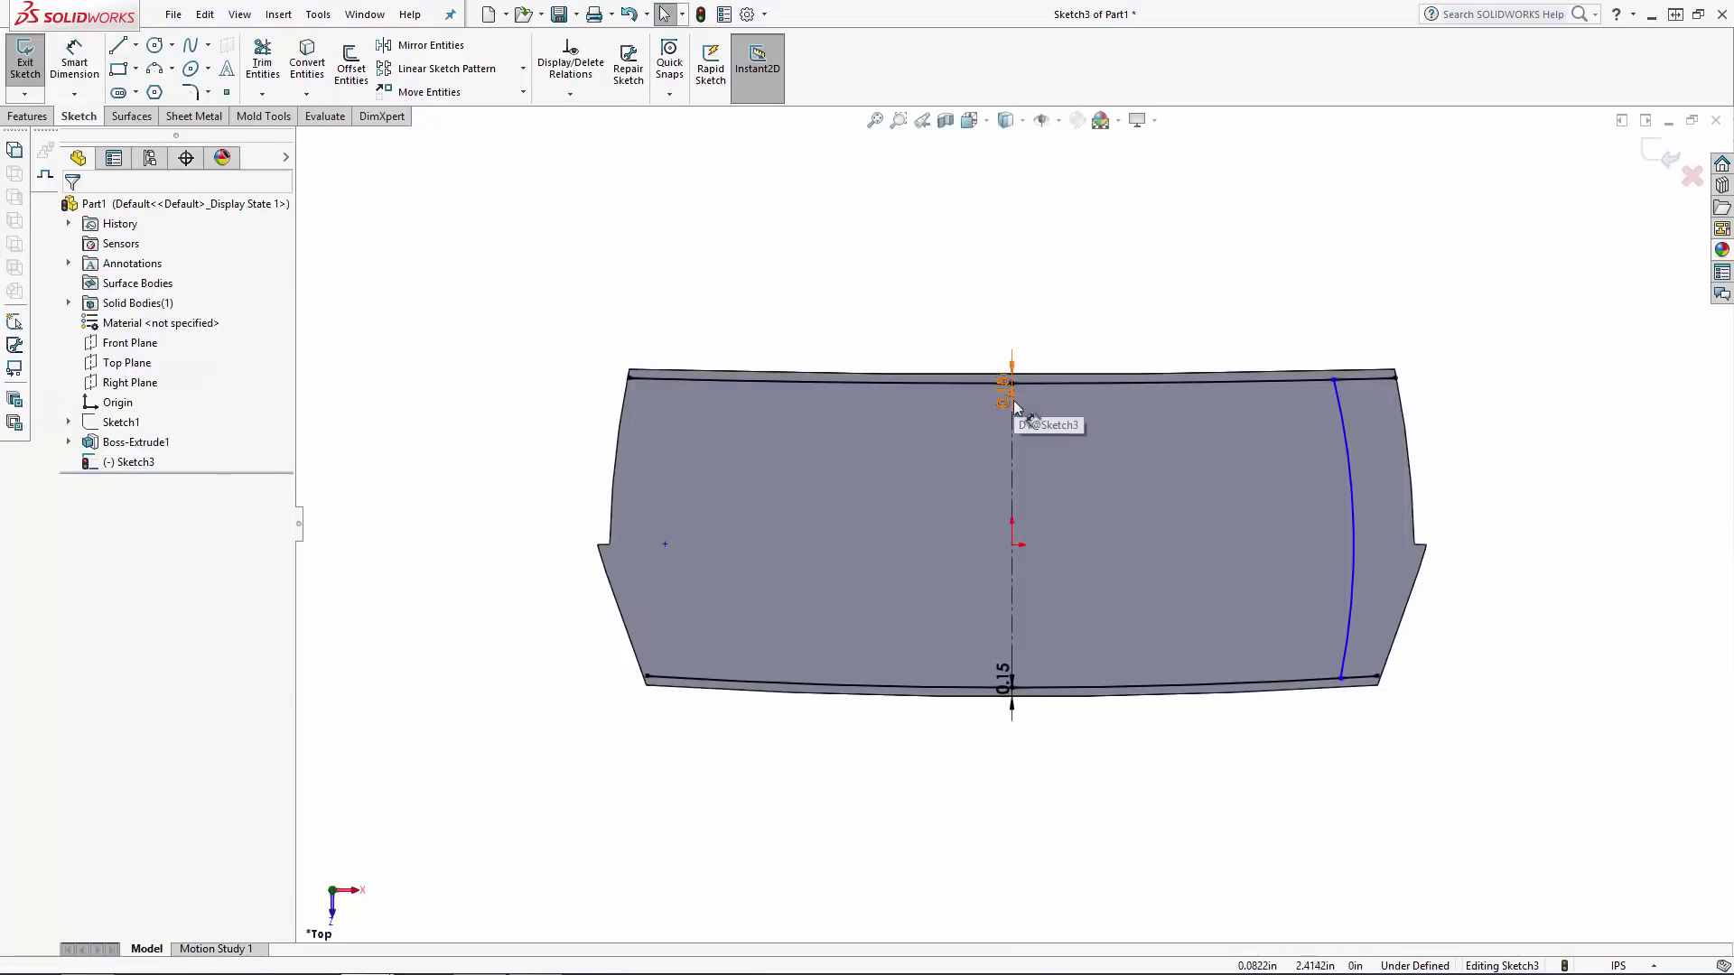
{"action": "left_click", "coordinate": [604, 186]}
Dimension the side arc's upper endpoint at 5.775 in horizontally from the centerline's upper end.
{"action": "left_click", "coordinate": [74, 59]}
{"action": "left_click", "coordinate": [1012, 384]}
{"action": "left_click", "coordinate": [1333, 380]}
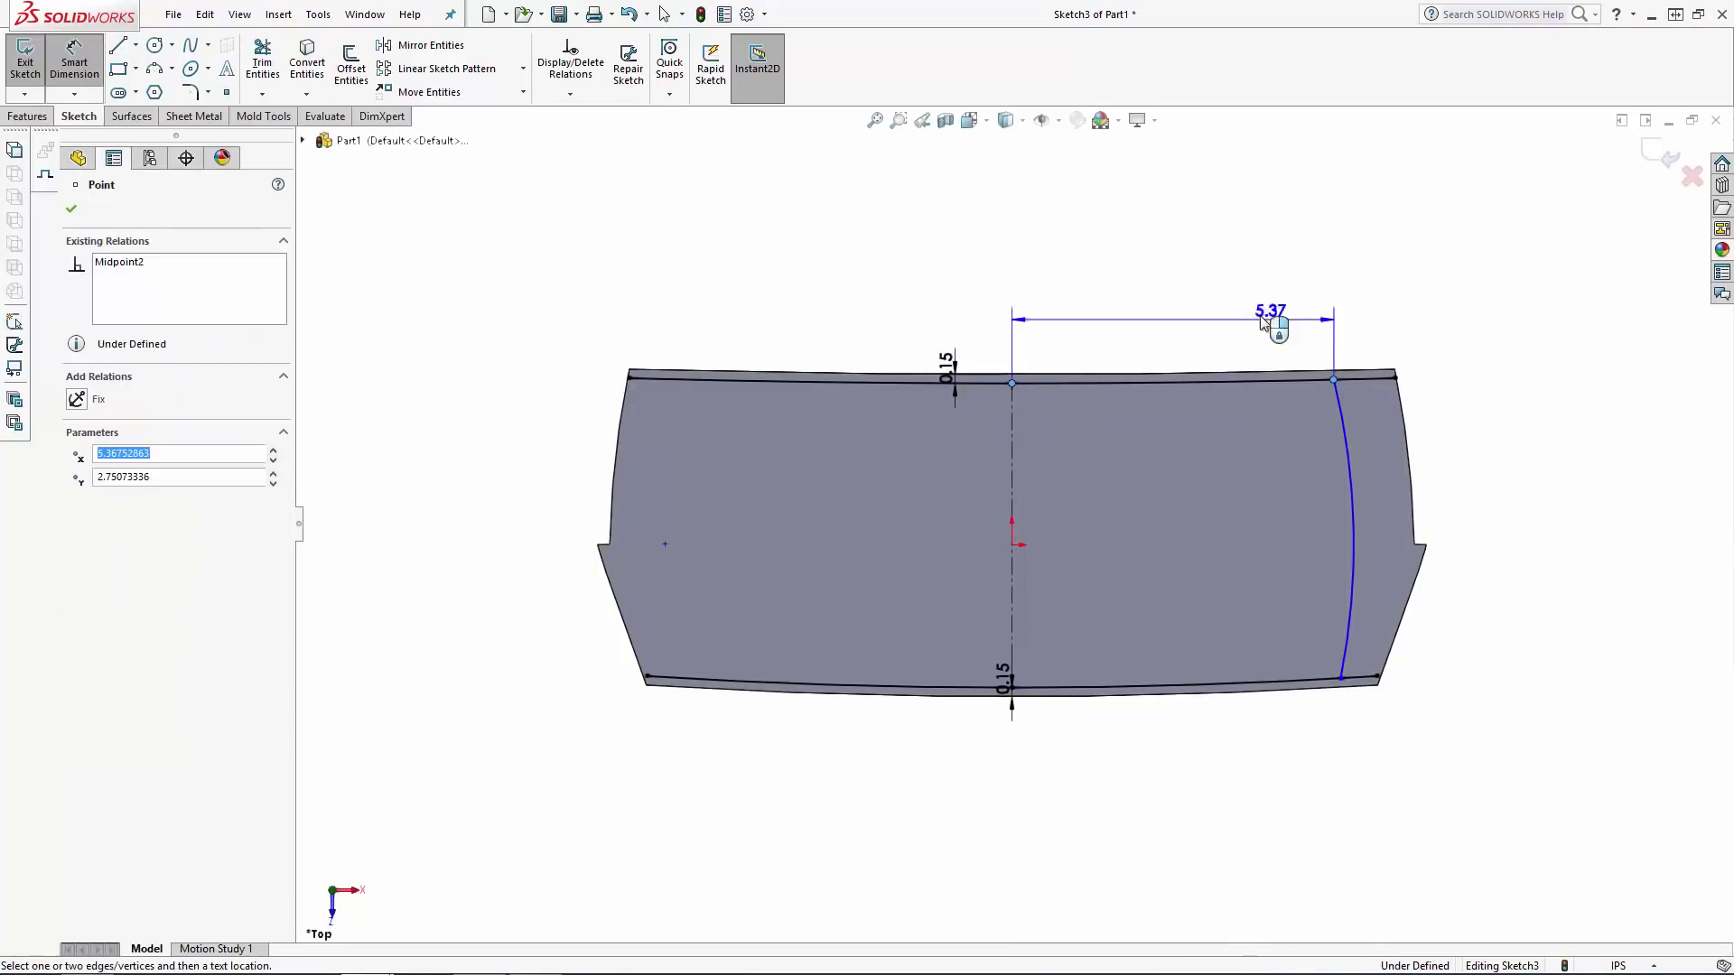
{"action": "left_click", "coordinate": [1254, 305]}
{"action": "type", "text": "5.775"}
{"action": "key", "text": "Return"}
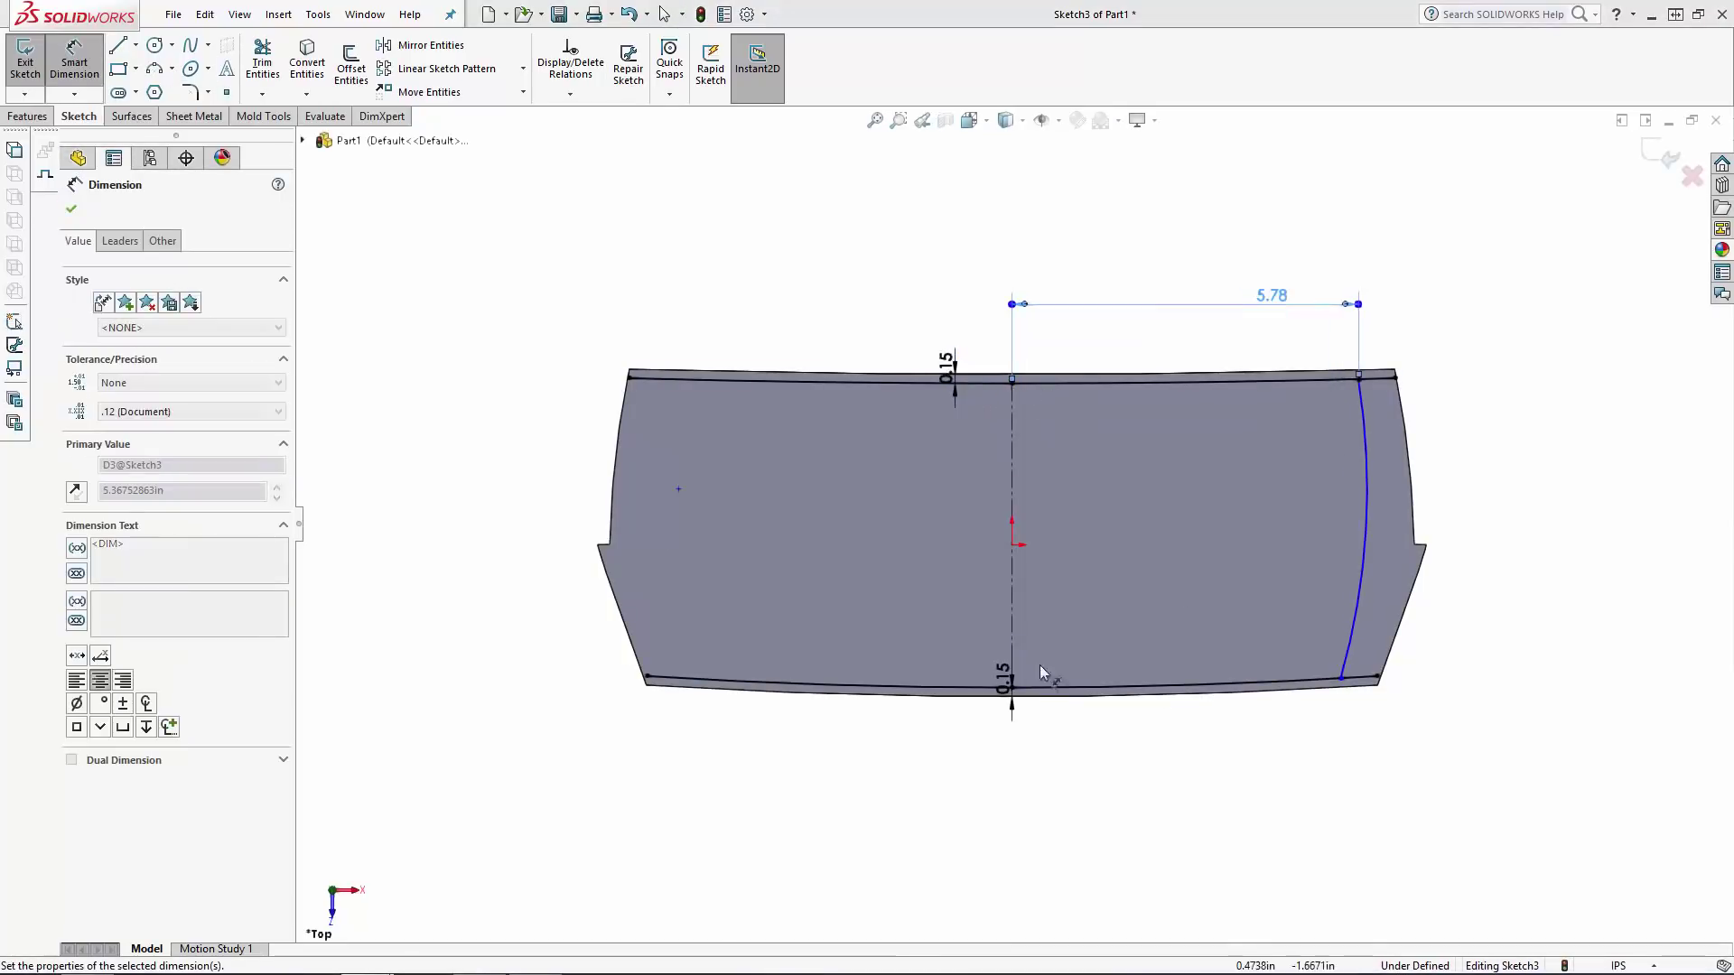
Dimension the side arc's lower endpoint at 5.825 in horizontally from the centerline's lower end.
{"action": "left_click", "coordinate": [1011, 688]}
{"action": "left_click", "coordinate": [1340, 680]}
{"action": "left_click", "coordinate": [1291, 783]}
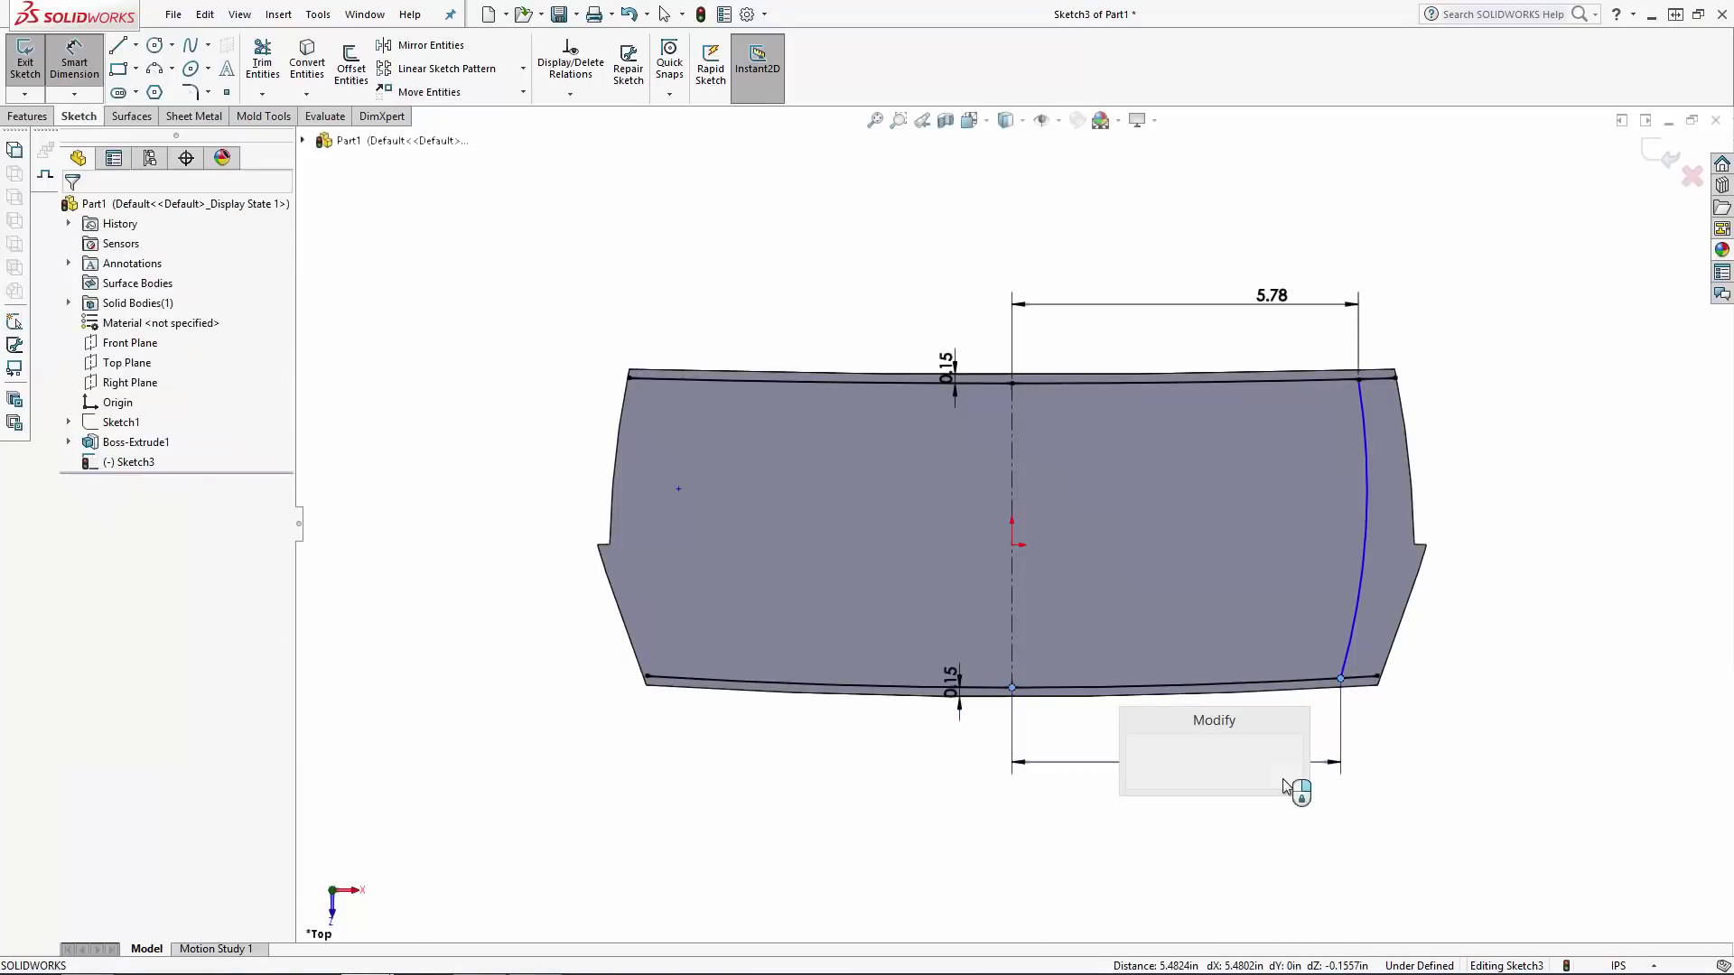
{"action": "type", "text": "5.825"}
{"action": "key", "text": "Return"}
Dimension the side arc with a 10 in radius.
{"action": "left_click", "coordinate": [1374, 540]}
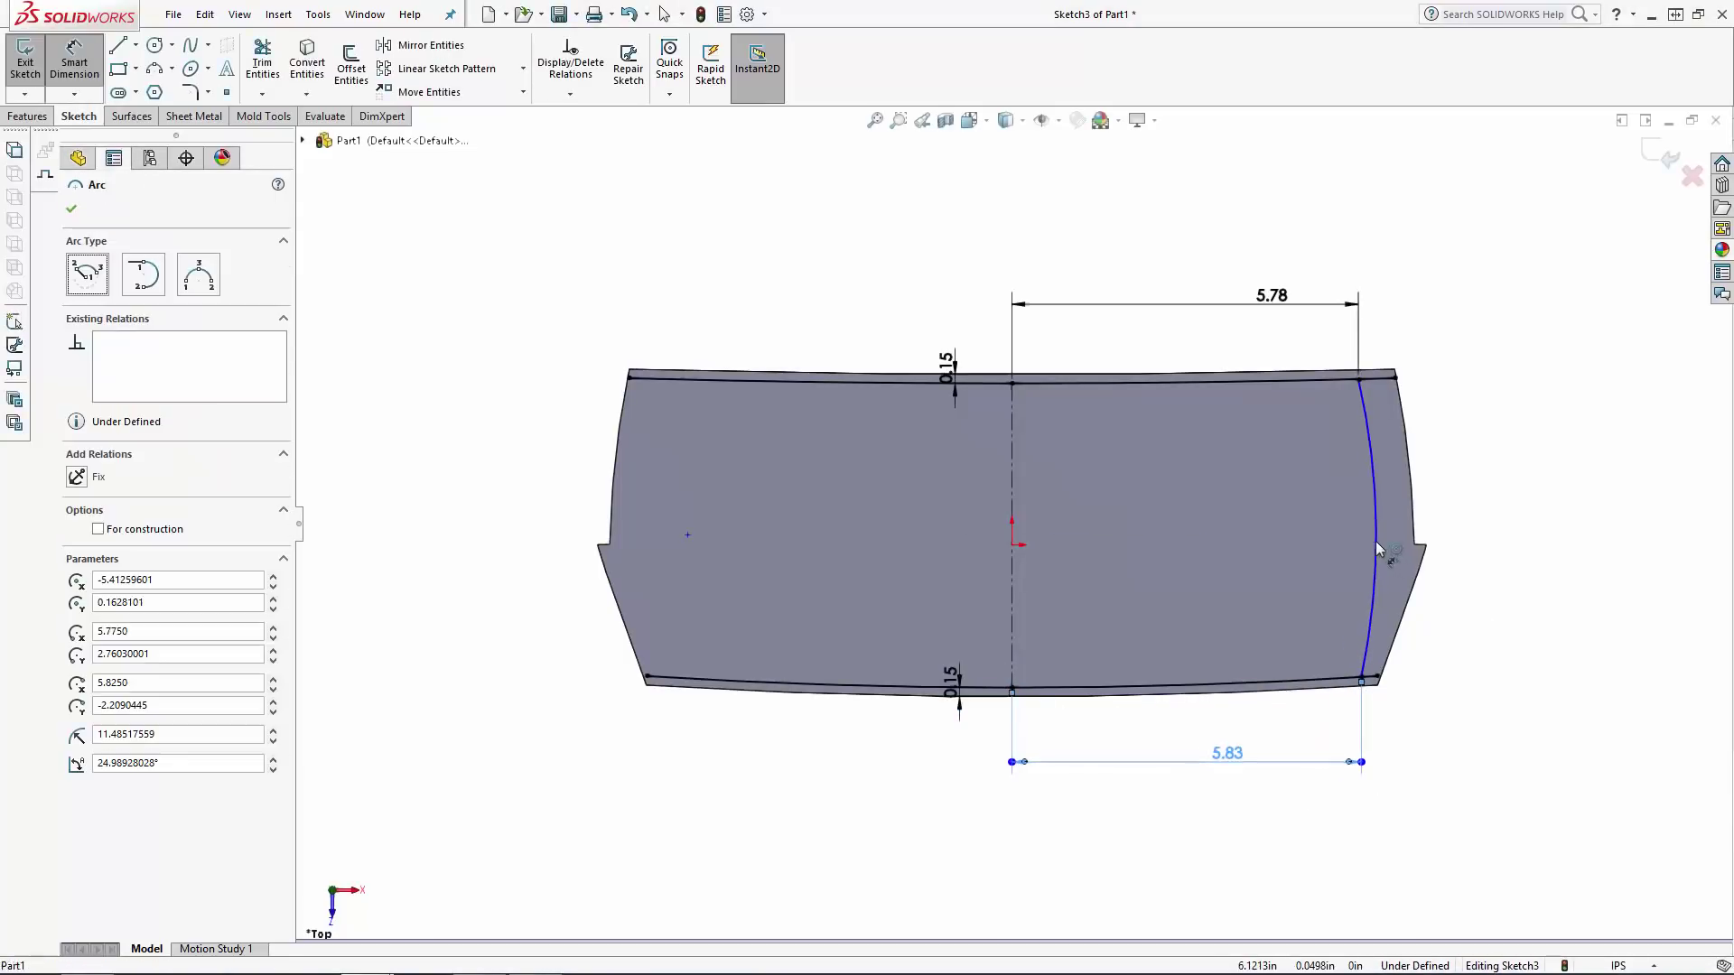
{"action": "left_click", "coordinate": [1630, 524]}
{"action": "type", "text": "10"}
{"action": "key", "text": "Return"}
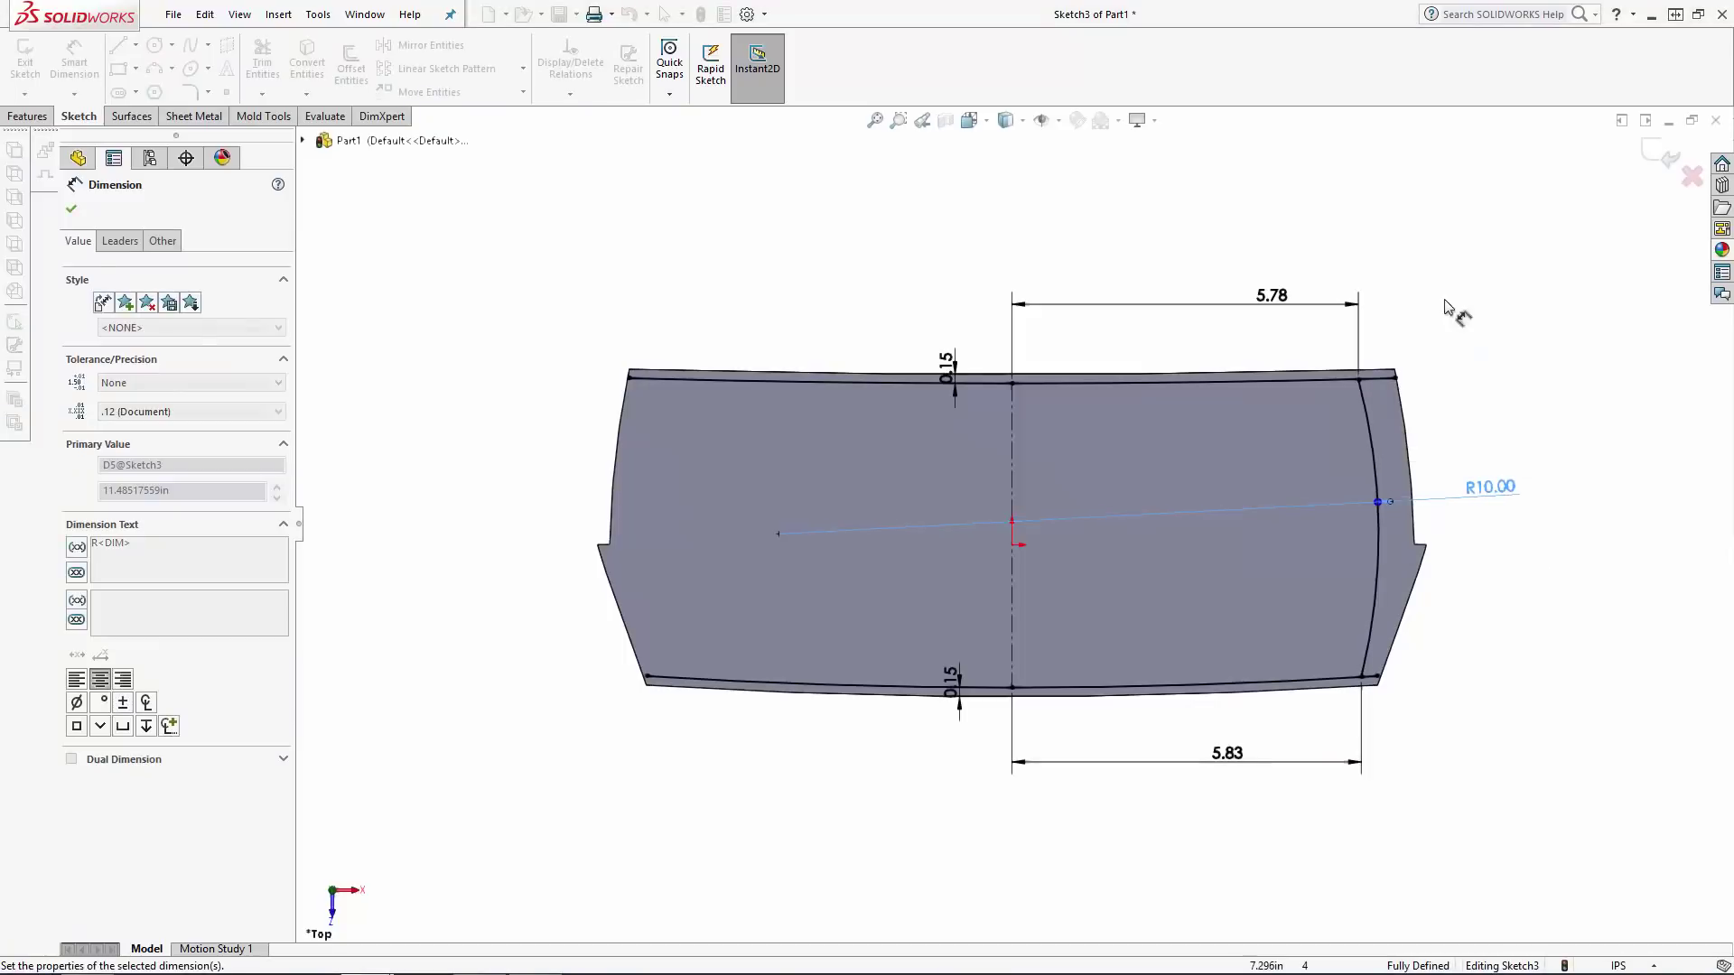
{"action": "key", "text": "Escape"}
Trim the short ends of both offset arcs that overhang the side arc on the right.
{"action": "left_click", "coordinate": [1377, 378]}
{"action": "key", "text": "Return"}
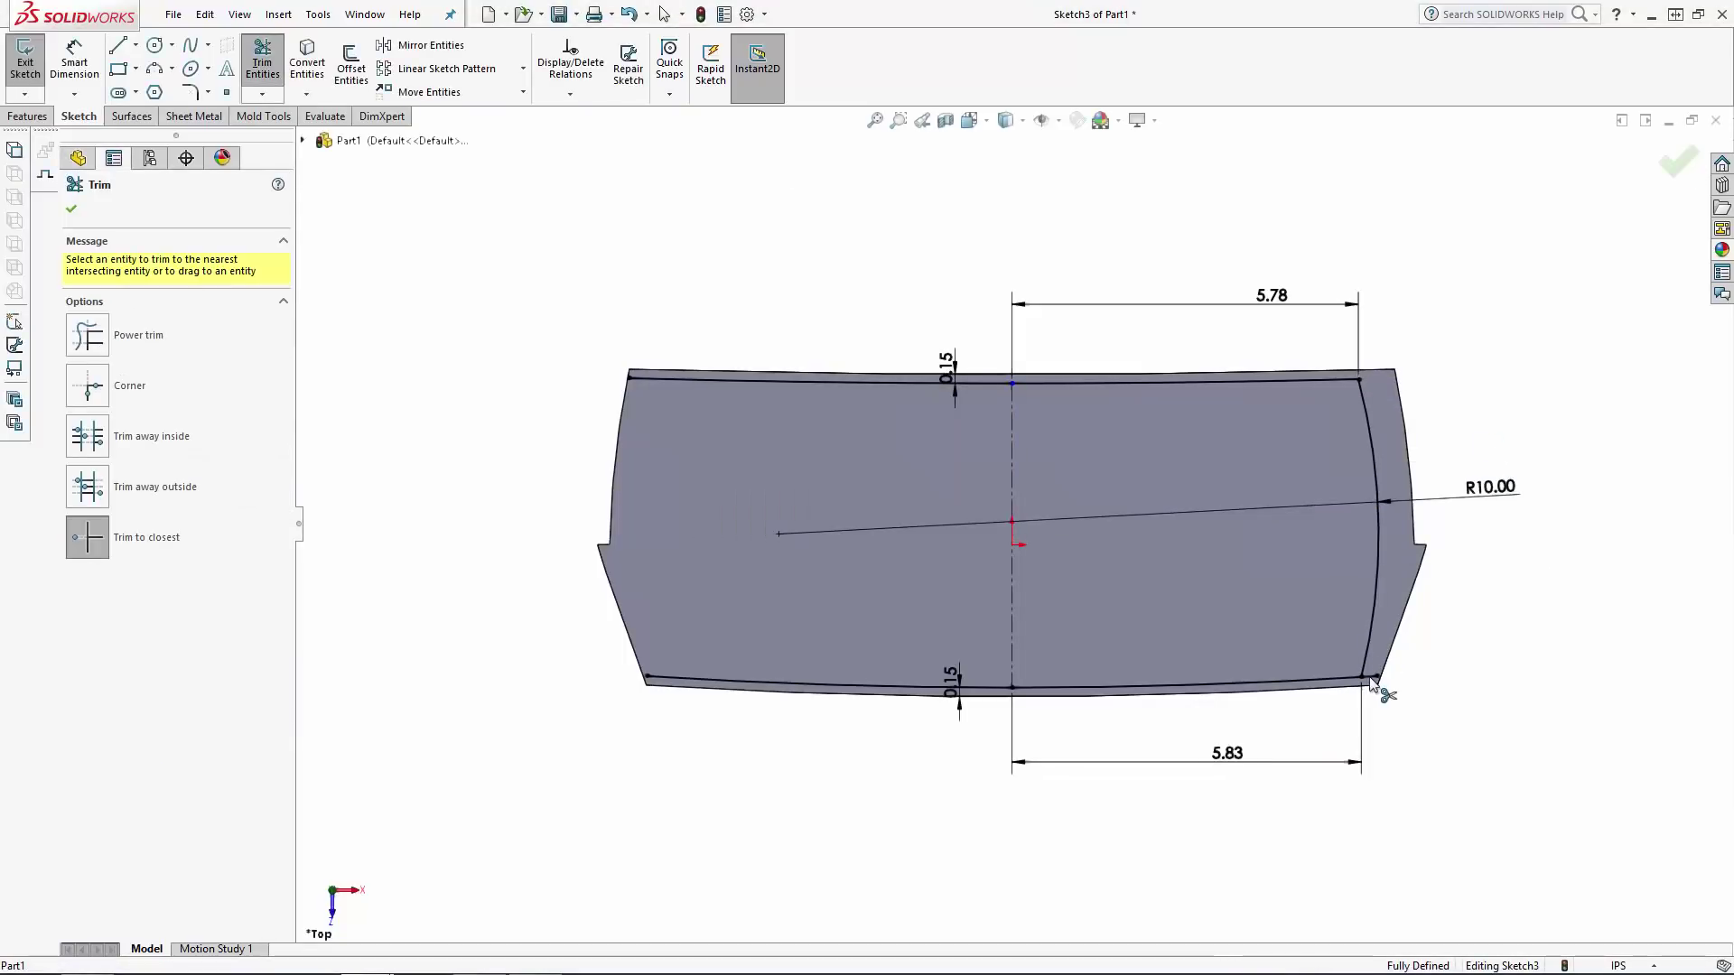
{"action": "left_click", "coordinate": [1369, 677]}
{"action": "key", "text": "Return"}
{"action": "key", "text": "Escape"}
Trim away the halves of both offset arcs left of the centerline.
{"action": "left_click", "coordinate": [74, 63]}
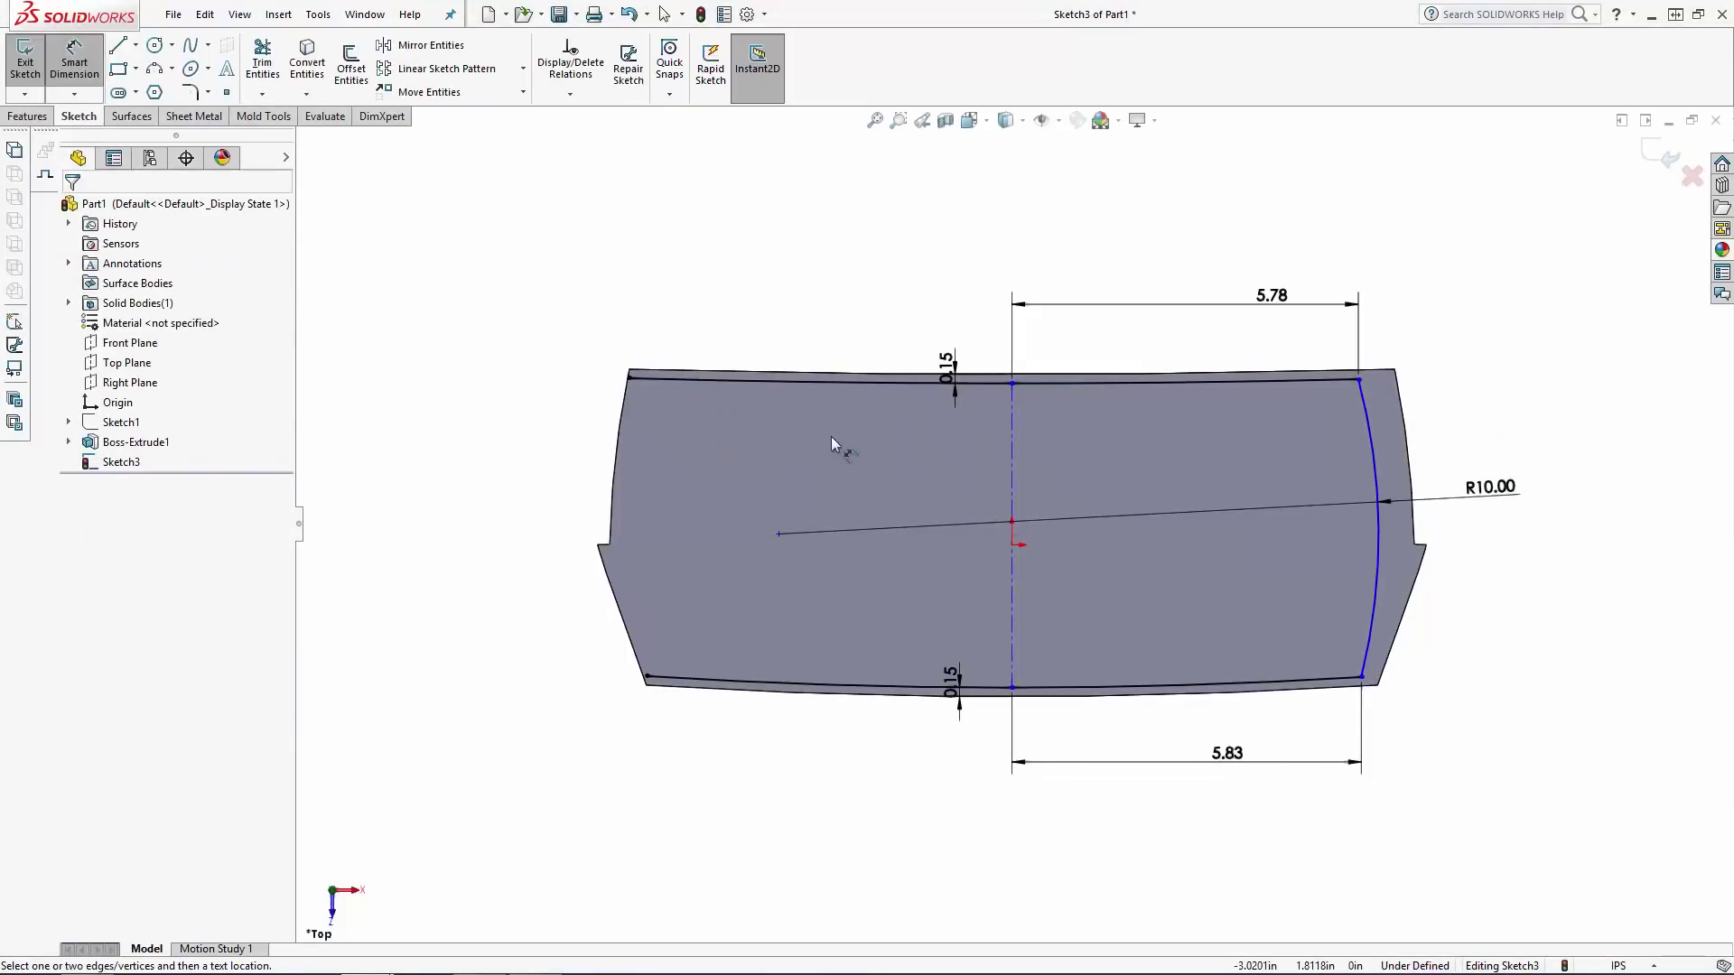
{"action": "key", "text": "Escape"}
{"action": "key", "text": "t"}
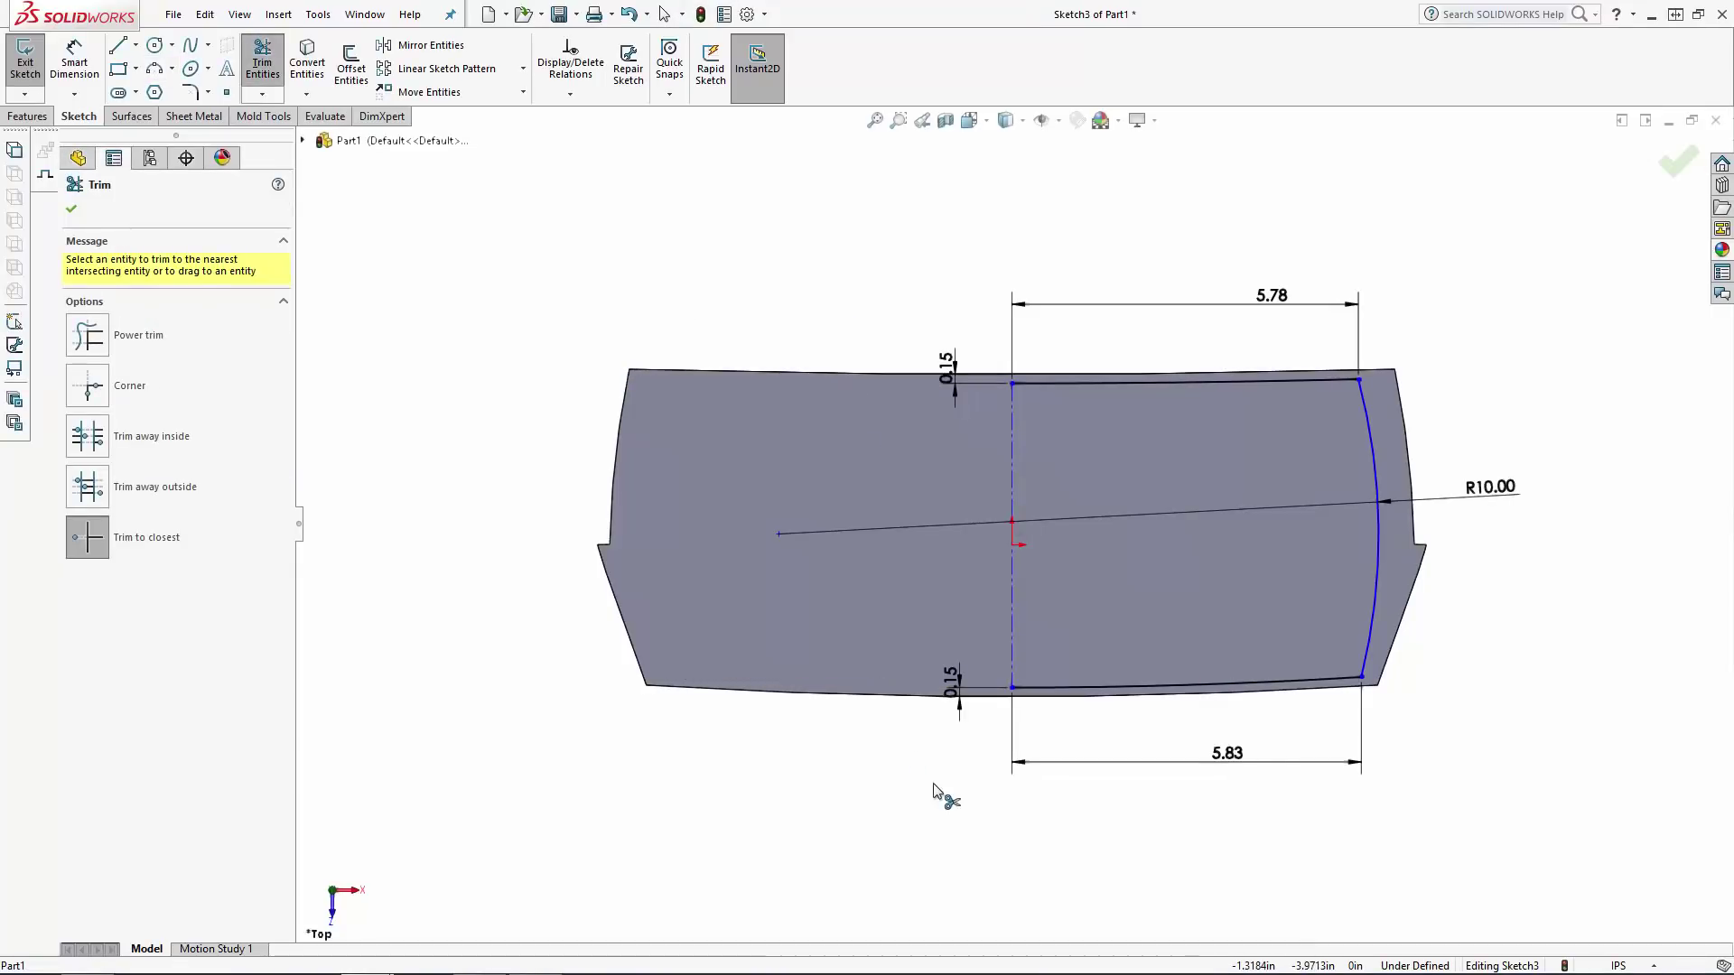
{"action": "key", "text": "Escape"}
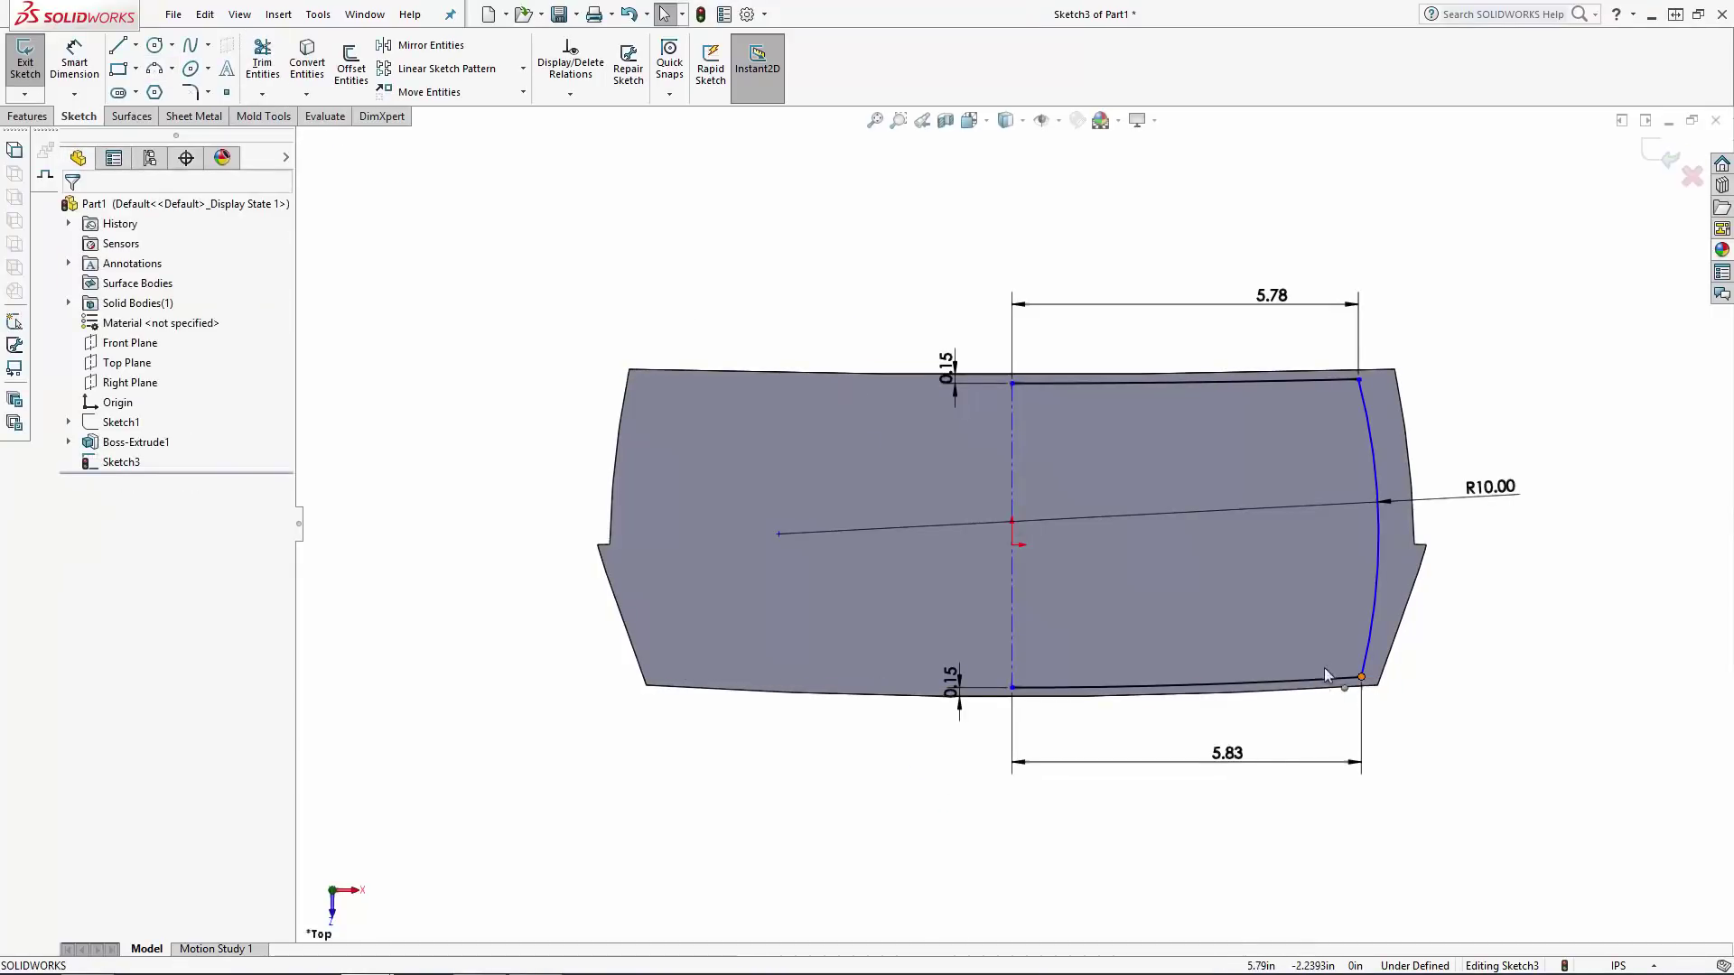
Test the half profile's freedom of movement, then make the vertical centerline coincident with the origin.
{"action": "mouse_move", "coordinate": [1362, 676]}
{"action": "left_mouse_down"}
{"action": "mouse_move", "coordinate": [1367, 646]}
{"action": "mouse_move", "coordinate": [1413, 665]}
{"action": "left_mouse_up"}
{"action": "left_click", "coordinate": [1513, 709]}
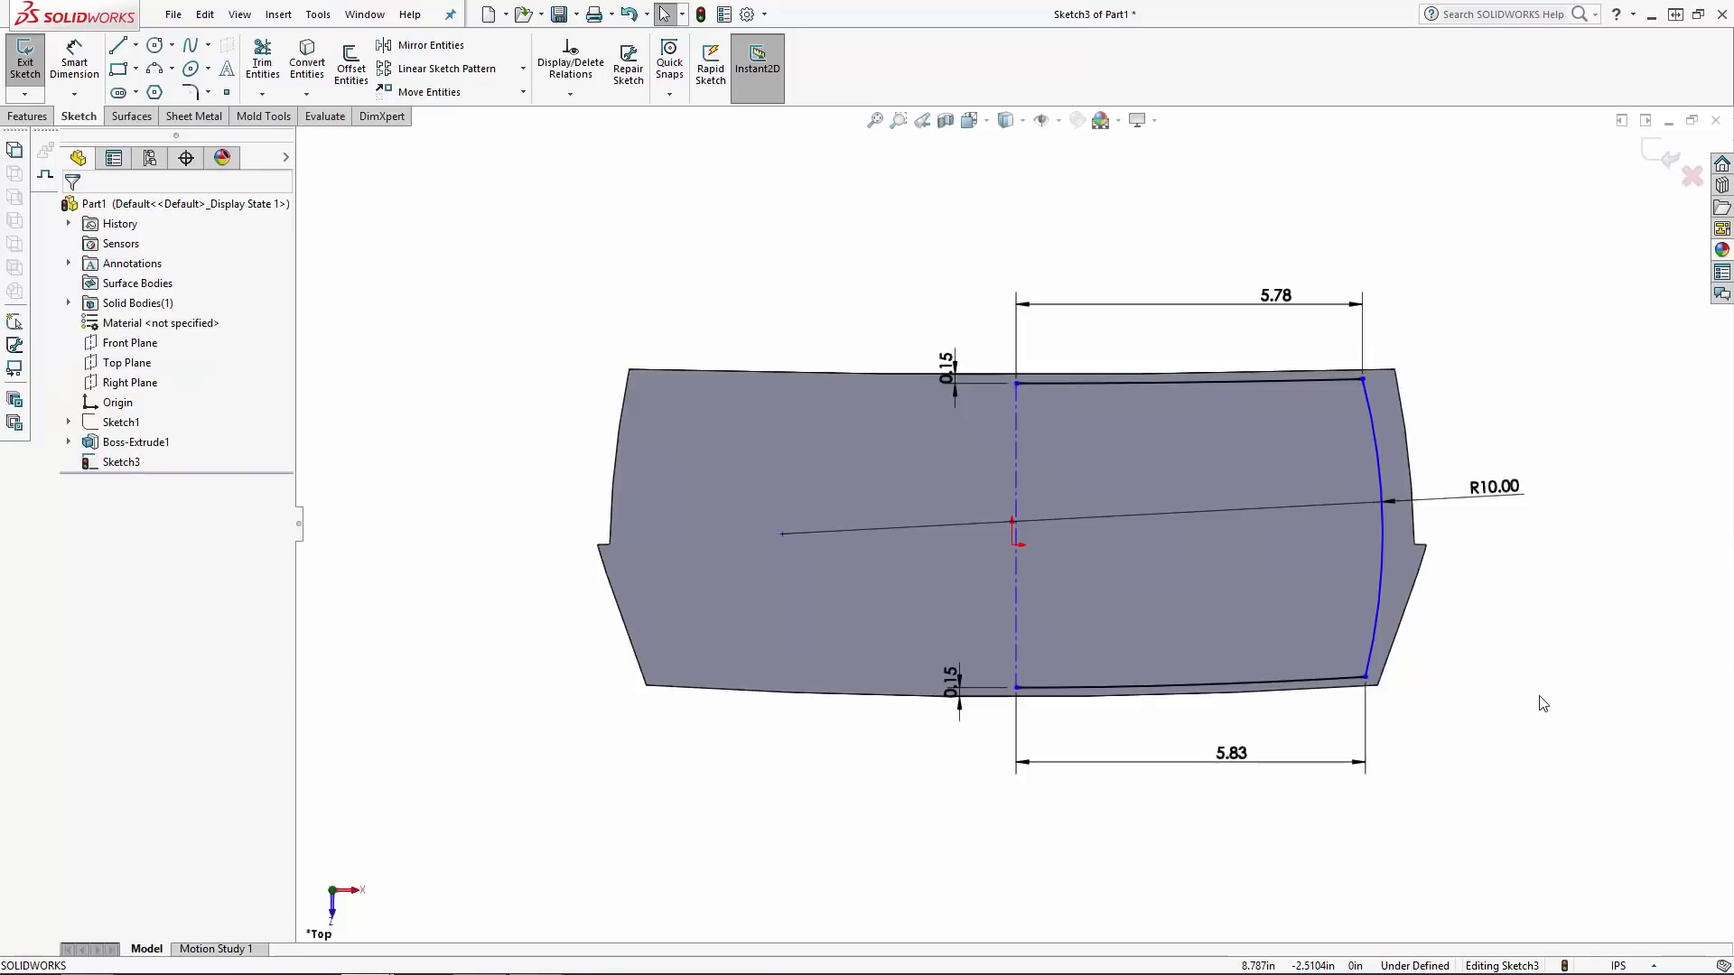
{"action": "left_click", "coordinate": [1015, 565]}
{"action": "left_click", "coordinate": [1012, 544], "text": "ctrl"}
{"action": "left_click", "coordinate": [127, 525]}
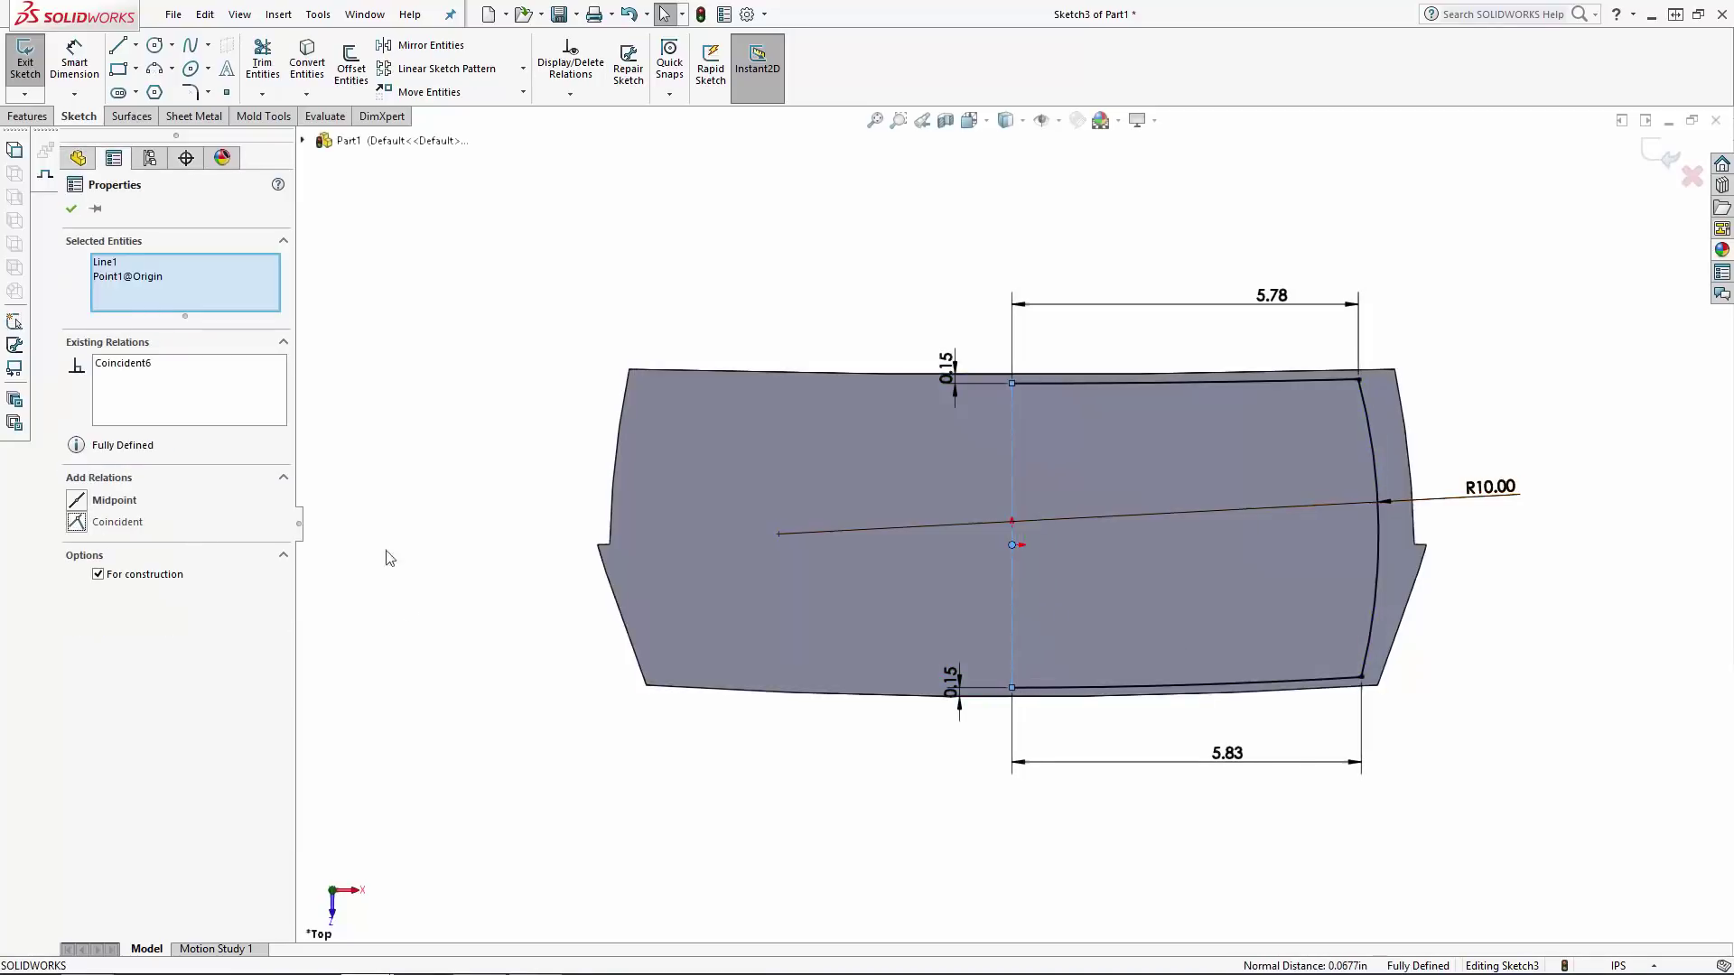
{"action": "left_click", "coordinate": [387, 553]}
Mirror the three arcs of the inner half profile about the vertical centerline.
{"action": "left_click", "coordinate": [444, 50]}
{"action": "left_click_drag", "start_coordinate": [1509, 785], "coordinate": [1219, 334]}
{"action": "left_click", "coordinate": [225, 450]}
{"action": "left_click", "coordinate": [1012, 424]}
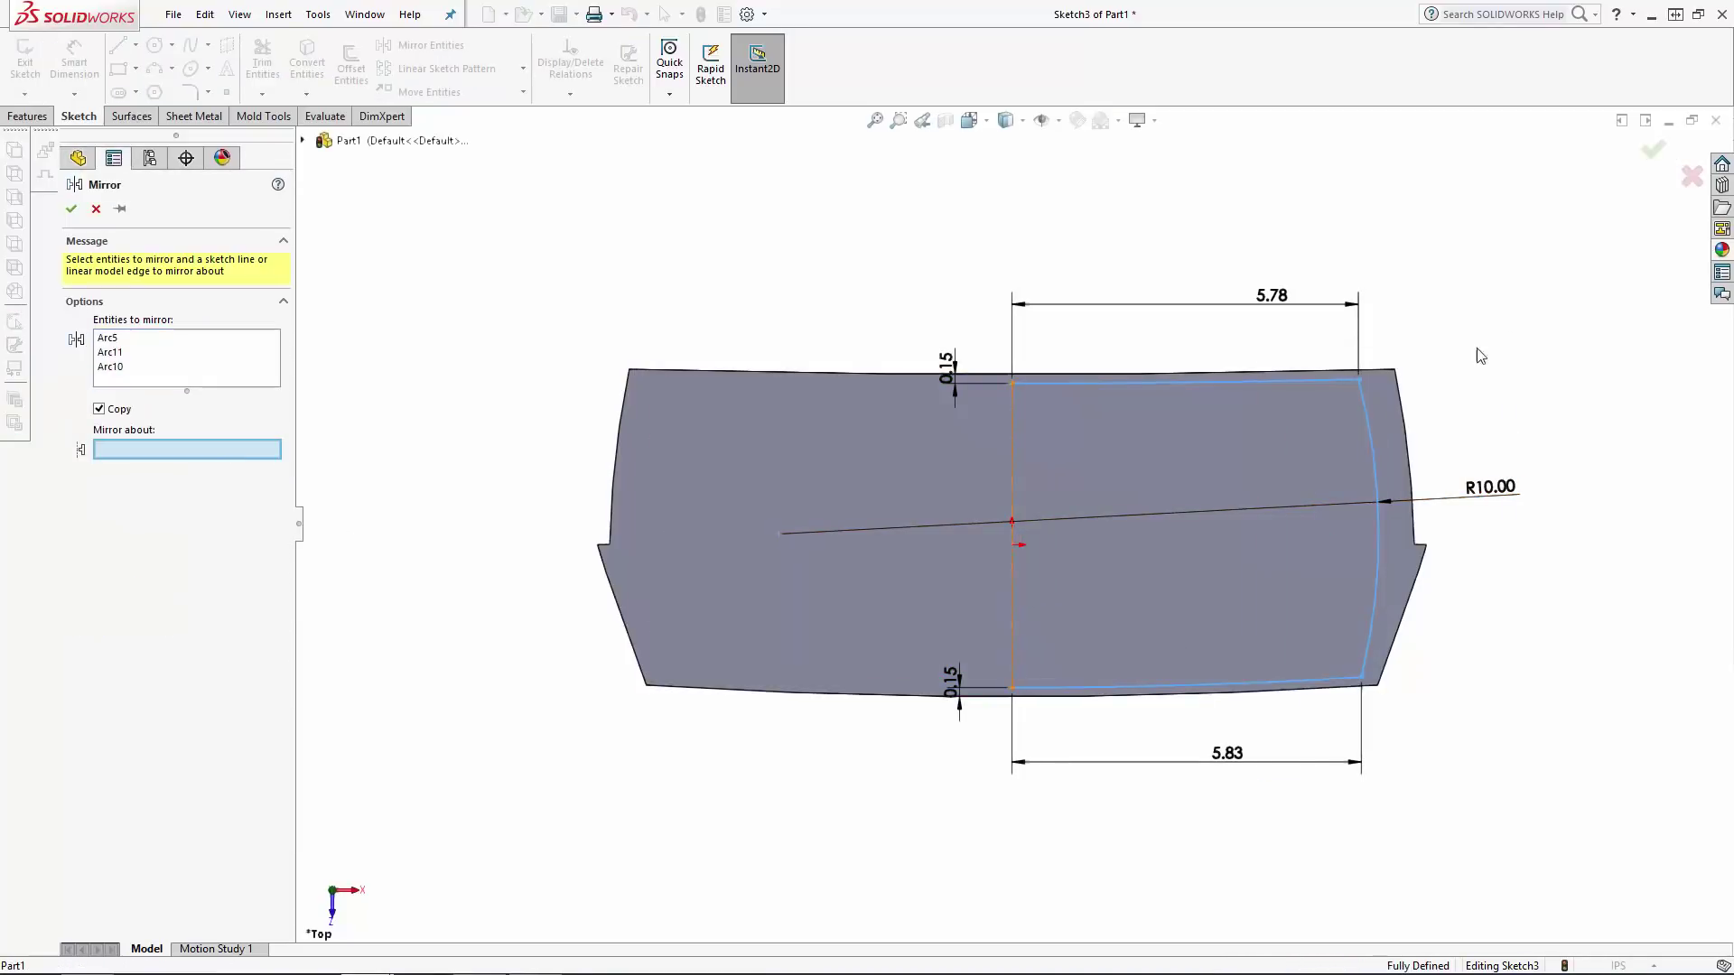
{"action": "right_click", "coordinate": [1618, 334]}
{"action": "key", "text": "Return"}
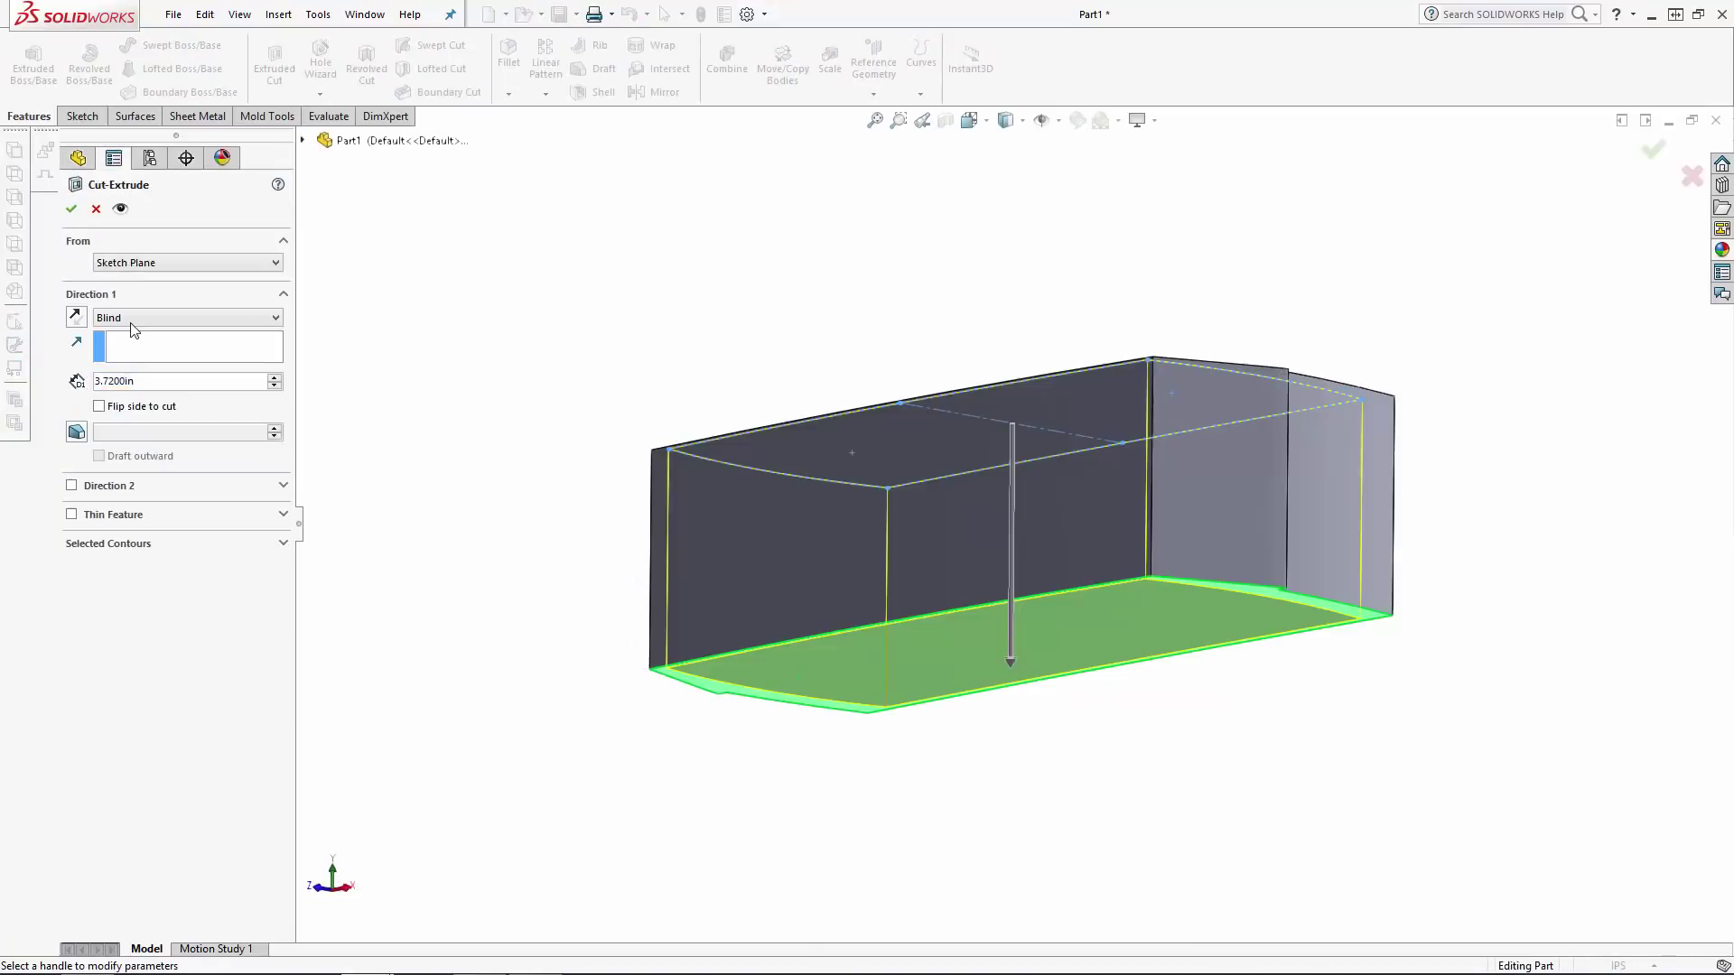
Cut the inner profile using Offset From Surface, ending 0.15 in from the container's bottom face.
{"action": "left_click", "coordinate": [138, 318]}
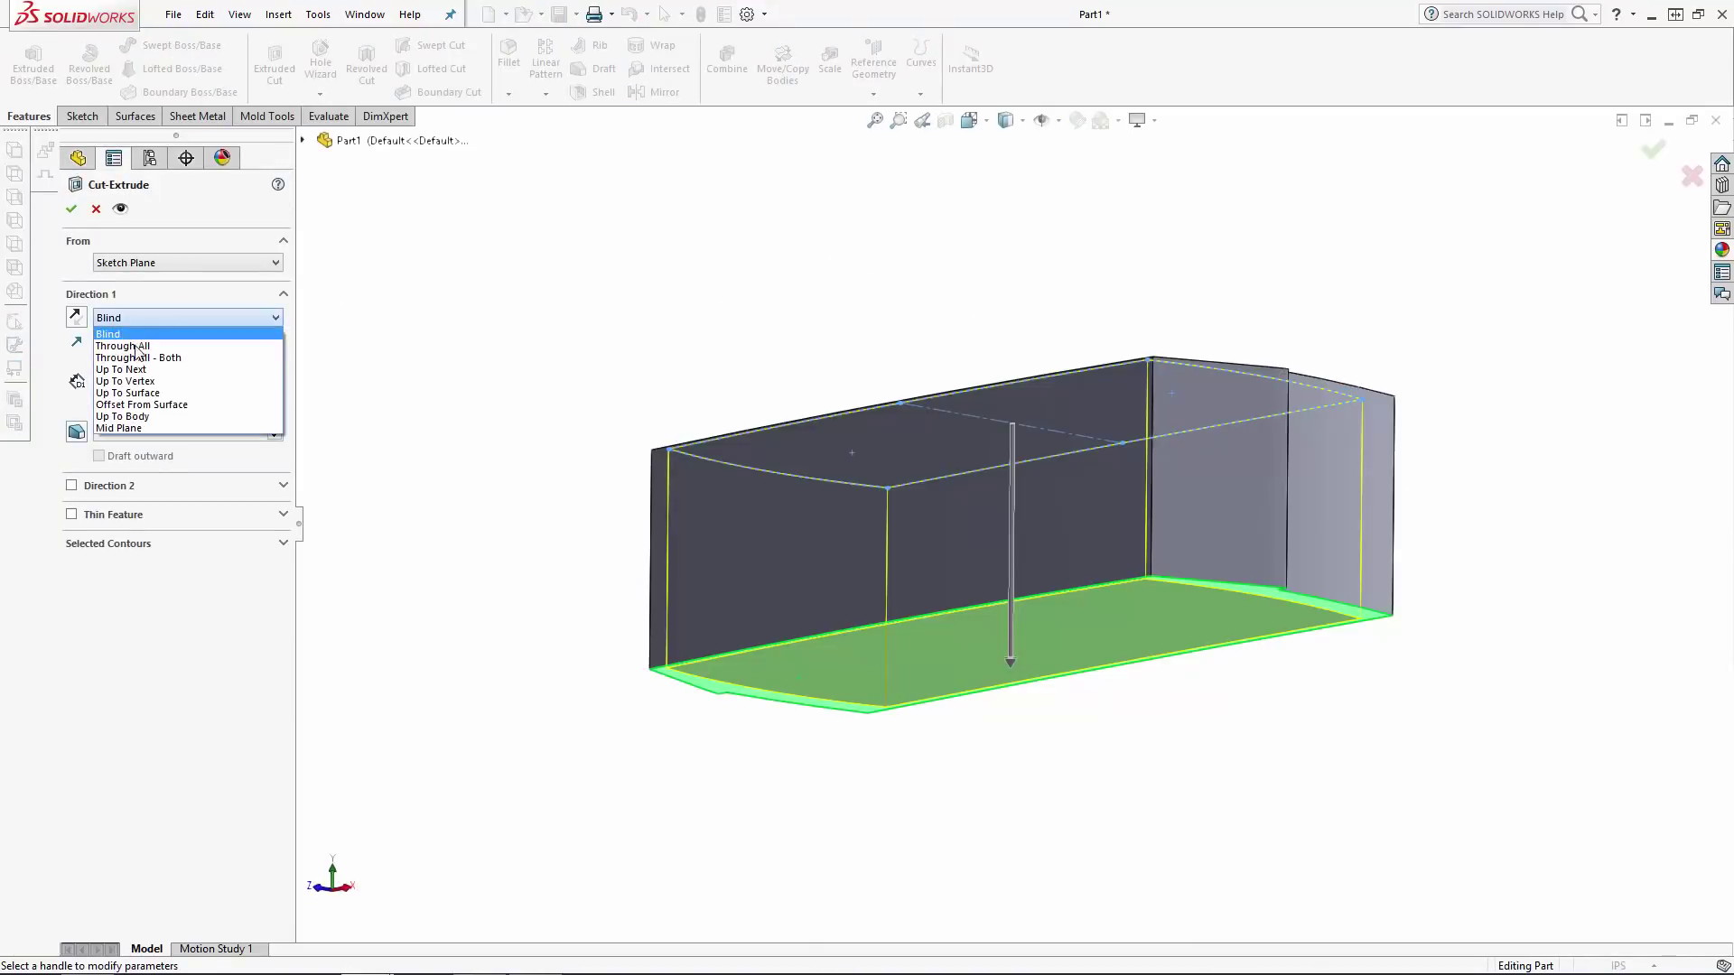
{"action": "left_click", "coordinate": [142, 405]}
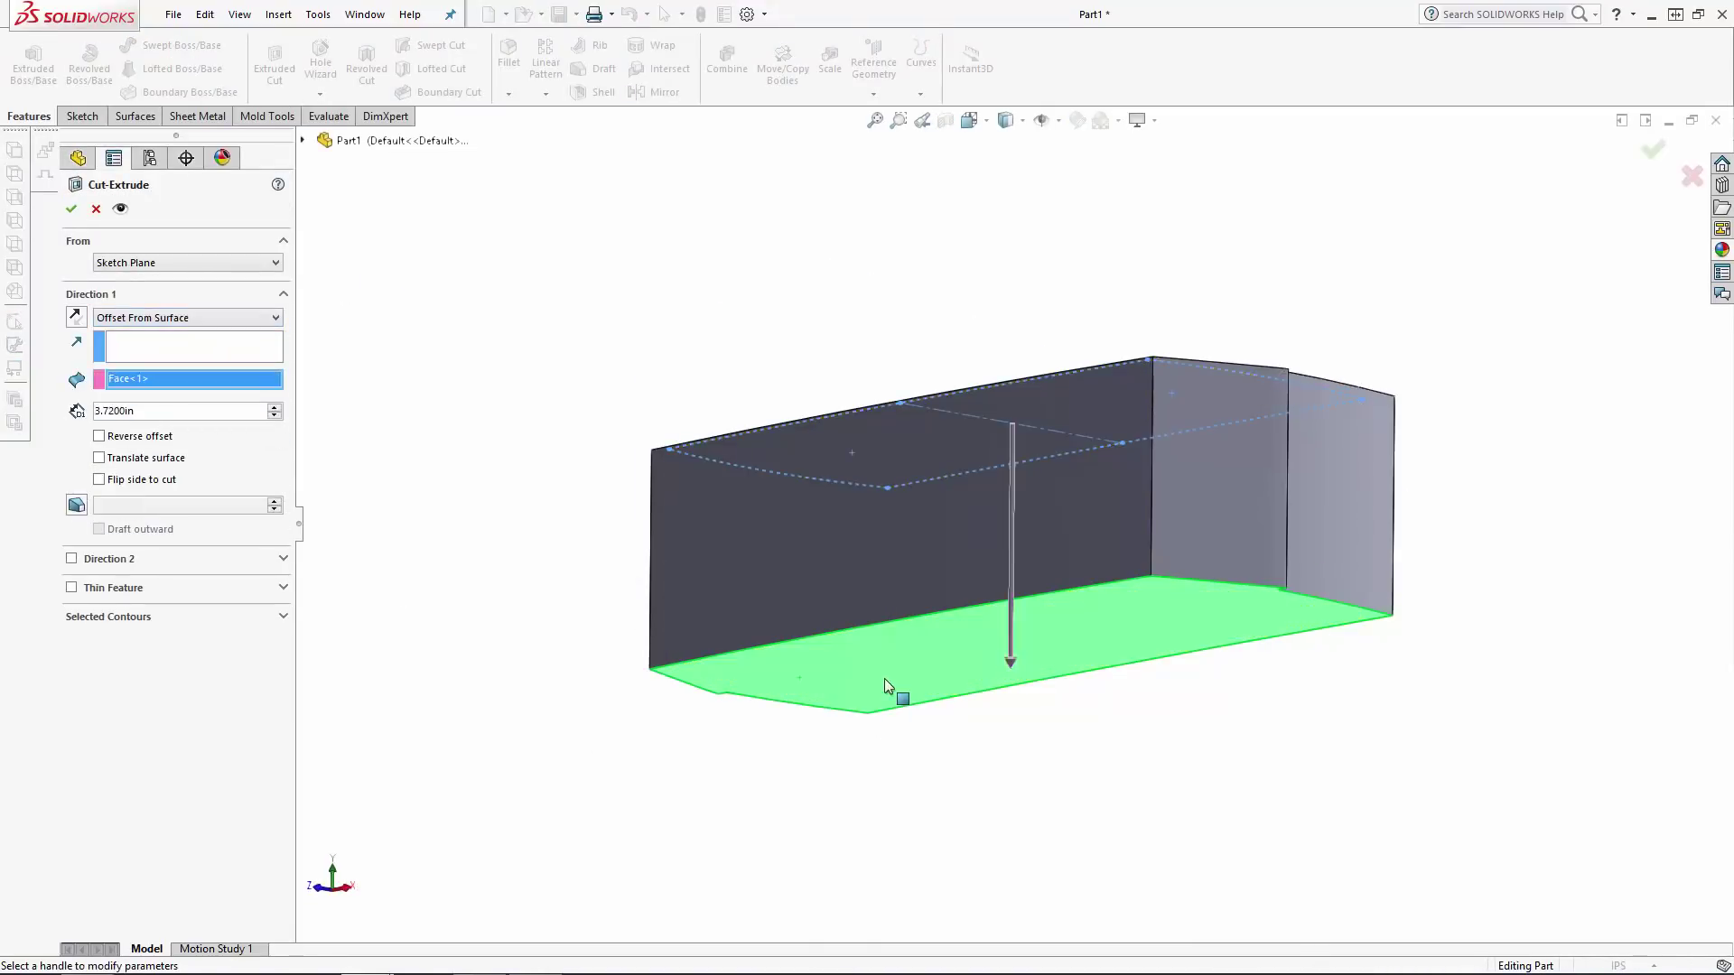
{"action": "type", "text": "0.15"}
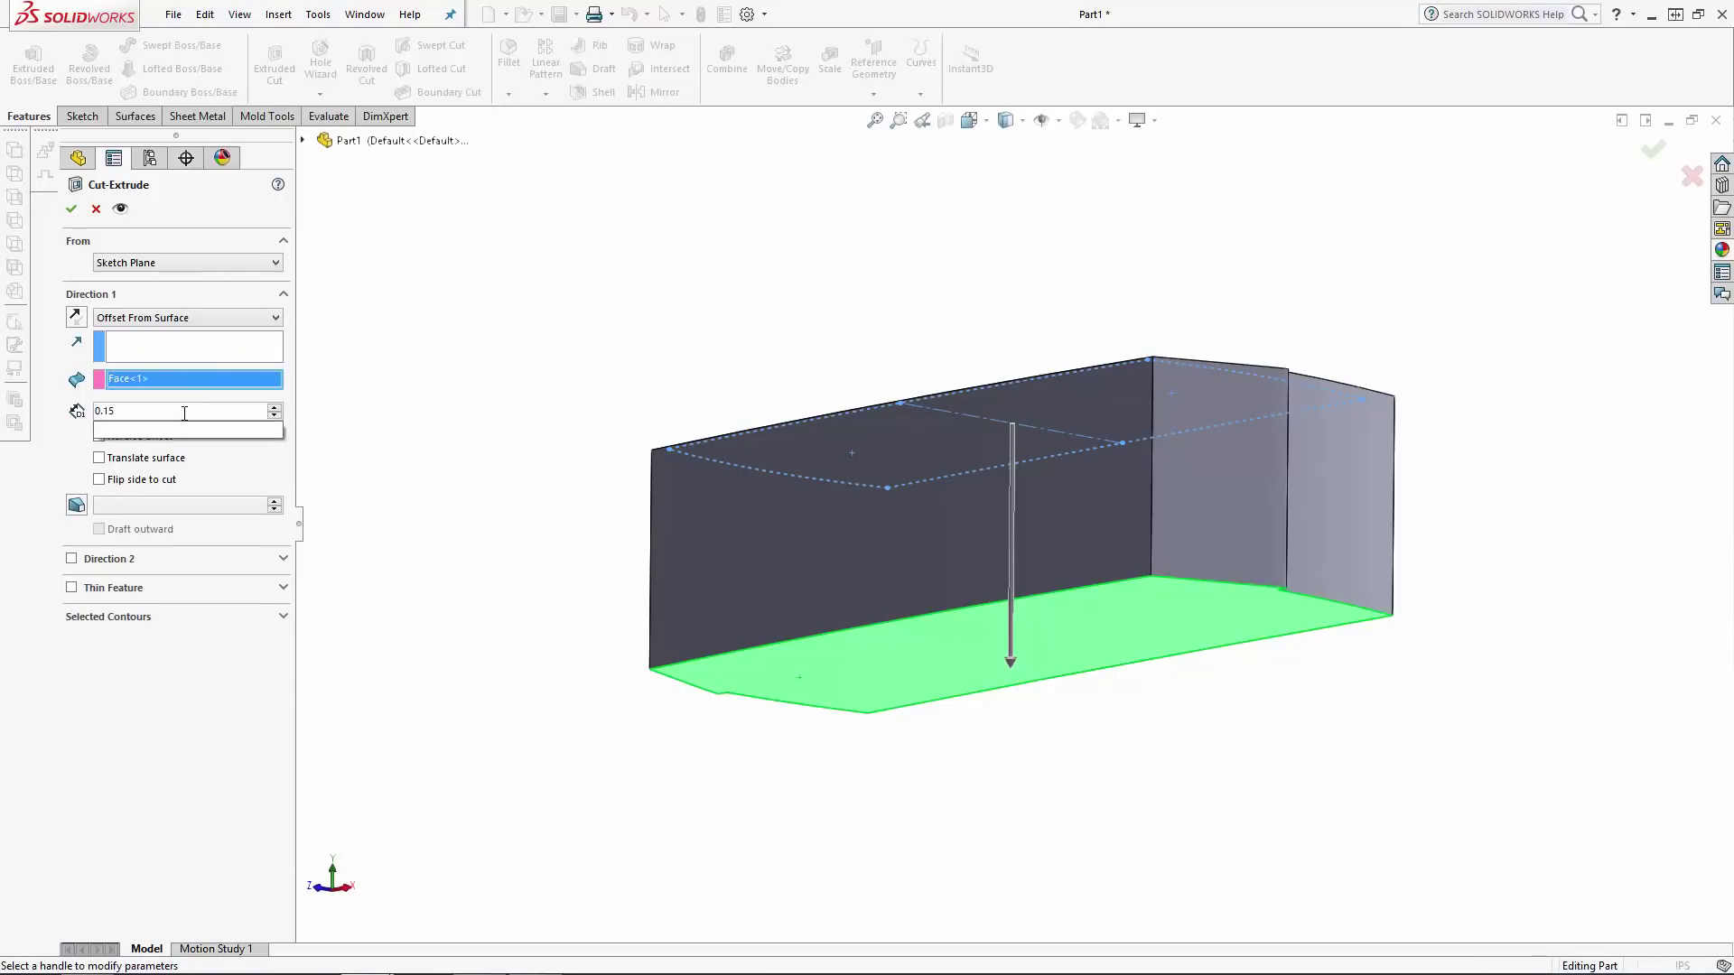
{"action": "key", "text": "Return"}
{"action": "mouse_move", "coordinate": [620, 451]}
{"action": "middle_mouse_down"}
{"action": "mouse_move", "coordinate": [626, 491]}
{"action": "mouse_move", "coordinate": [623, 464]}
{"action": "mouse_move", "coordinate": [587, 452]}
{"action": "middle_mouse_up"}
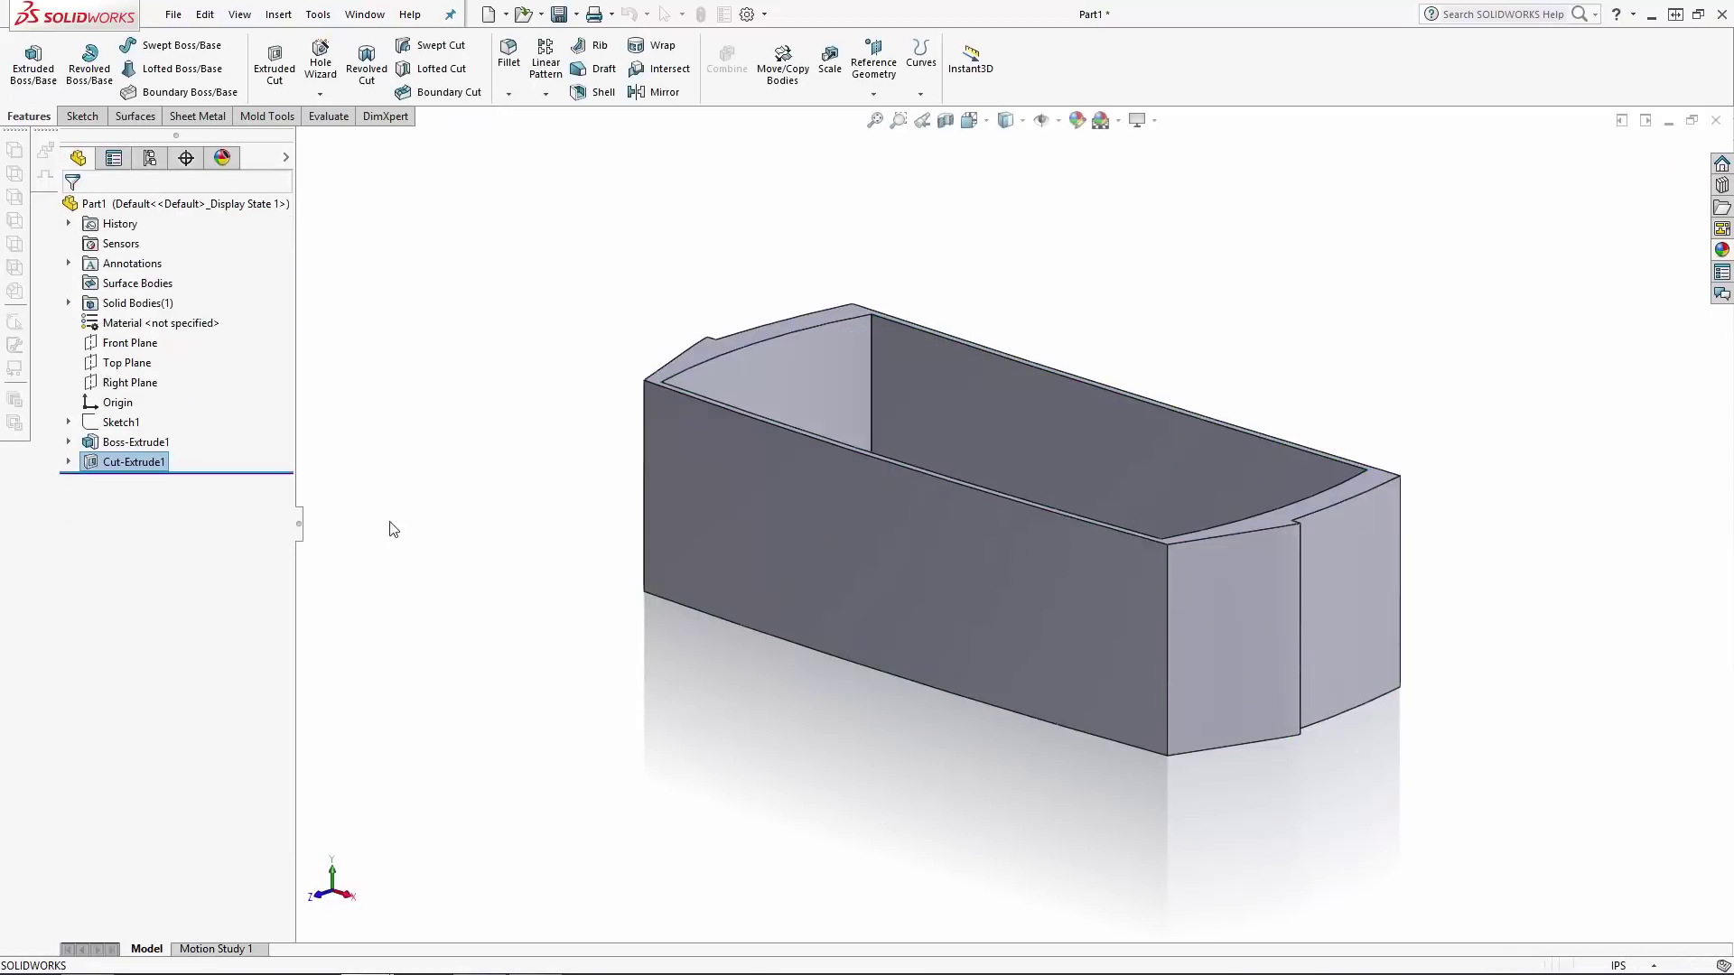
Fillet the cavity's four vertical corners and the two outer vertical corners of the wider-facing long side with a 0.5 in radius.
{"action": "right_click_drag", "start_coordinate": [391, 526], "coordinate": [464, 457]}
{"action": "left_click", "coordinate": [91, 293]}
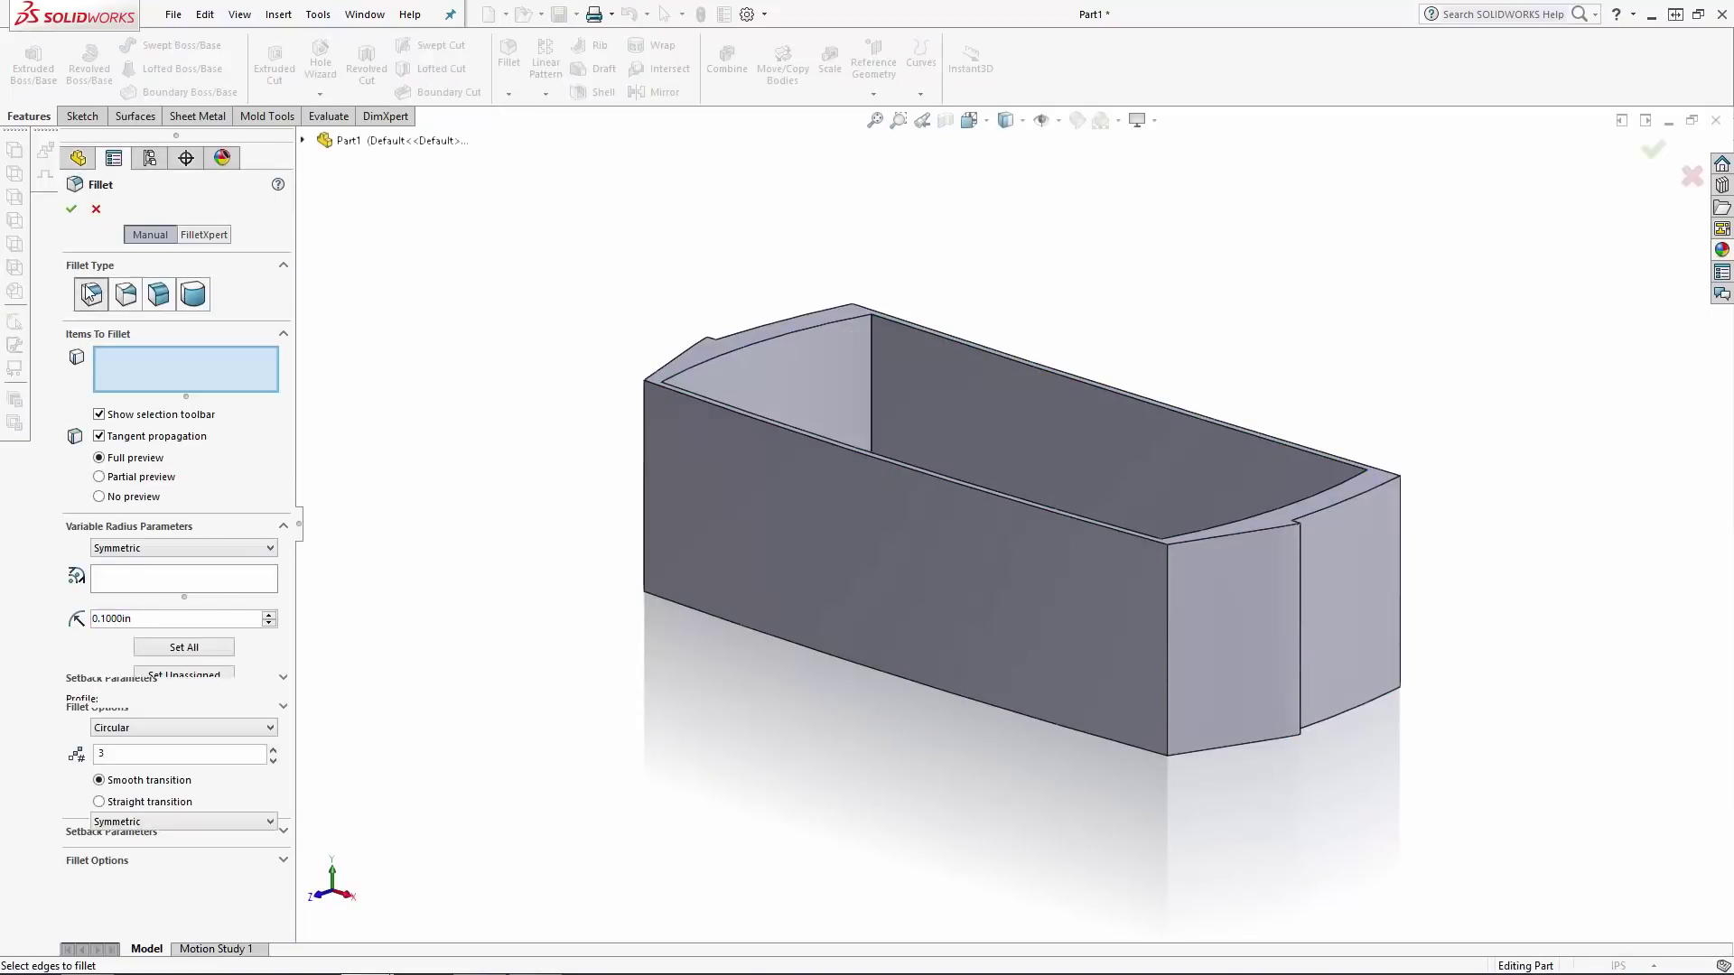
{"action": "double_click", "coordinate": [165, 577]}
{"action": "type", "text": "0."}
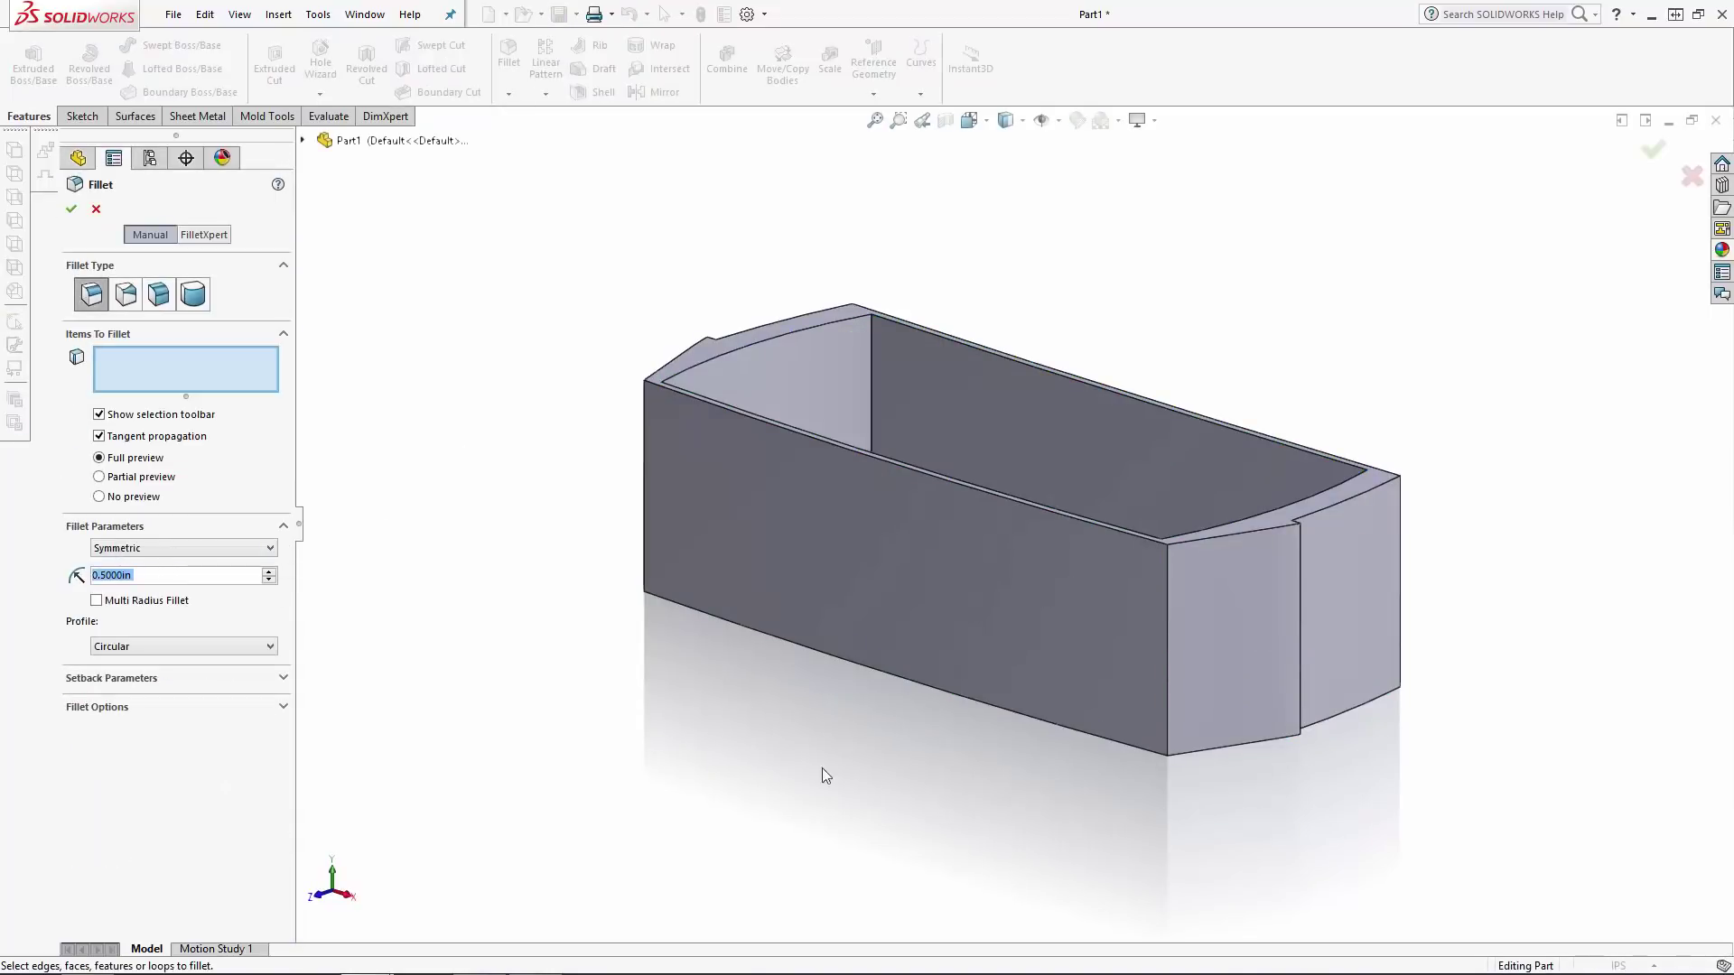
{"action": "middle_click_drag", "start_coordinate": [822, 774], "coordinate": [883, 382]}
{"action": "left_click", "coordinate": [880, 374]}
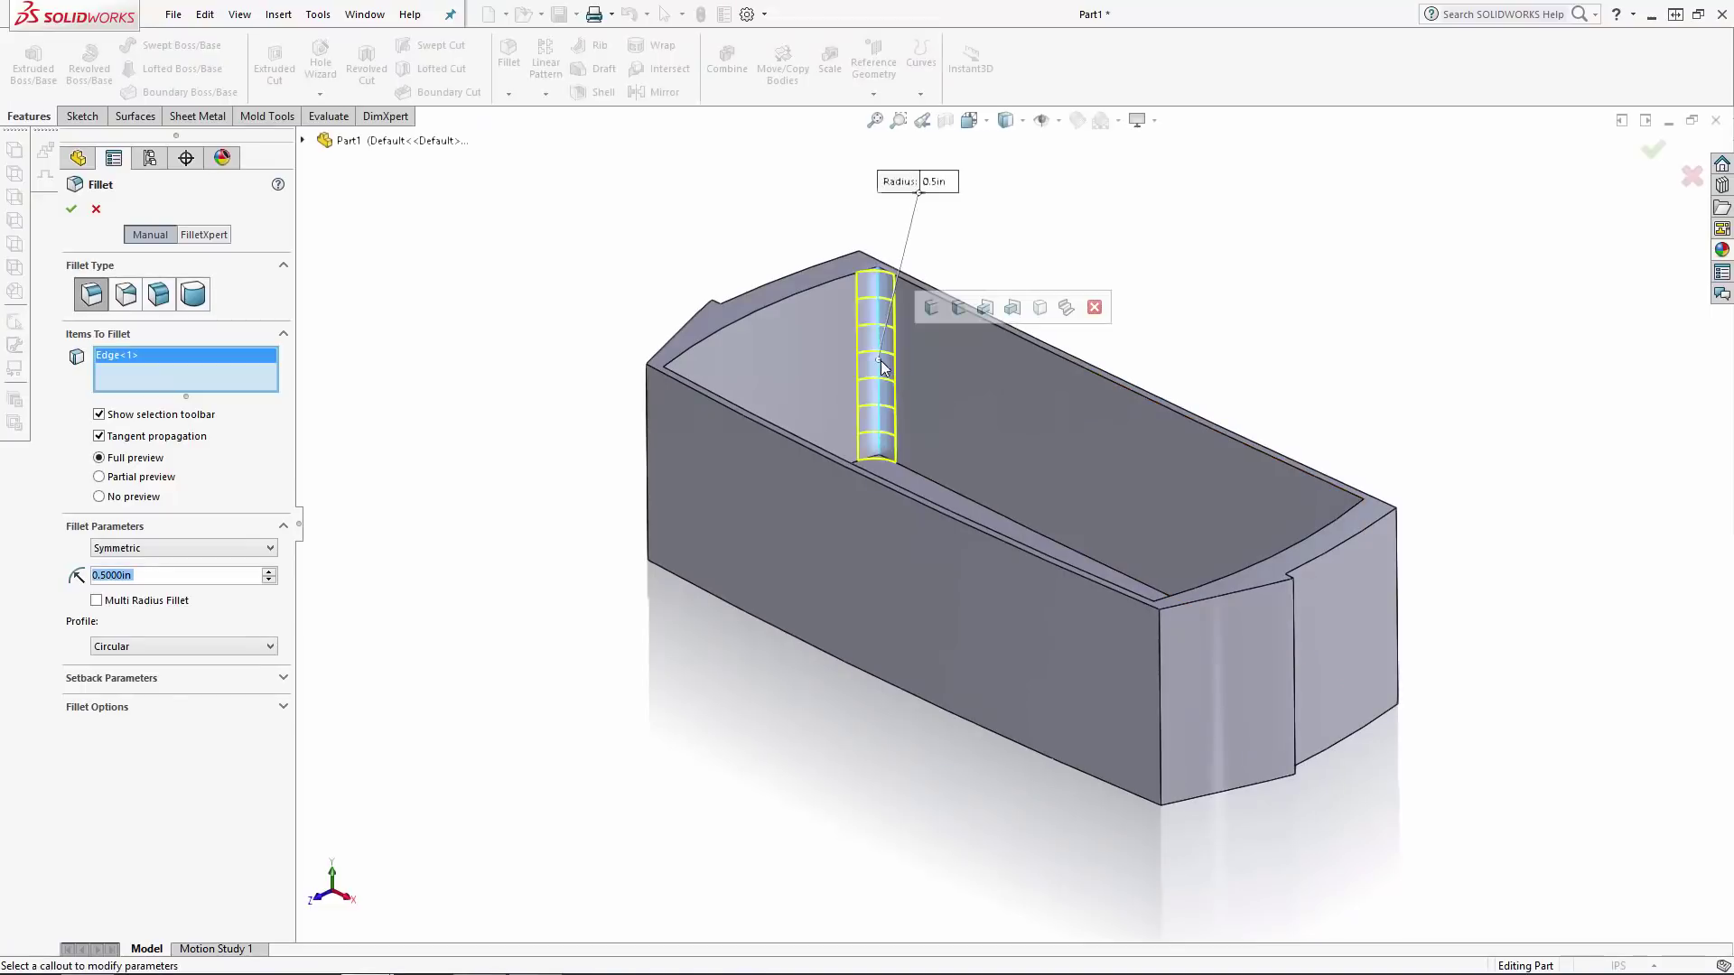
{"action": "left_click", "coordinate": [934, 309]}
{"action": "left_click", "coordinate": [1160, 775]}
{"action": "left_click", "coordinate": [647, 533]}
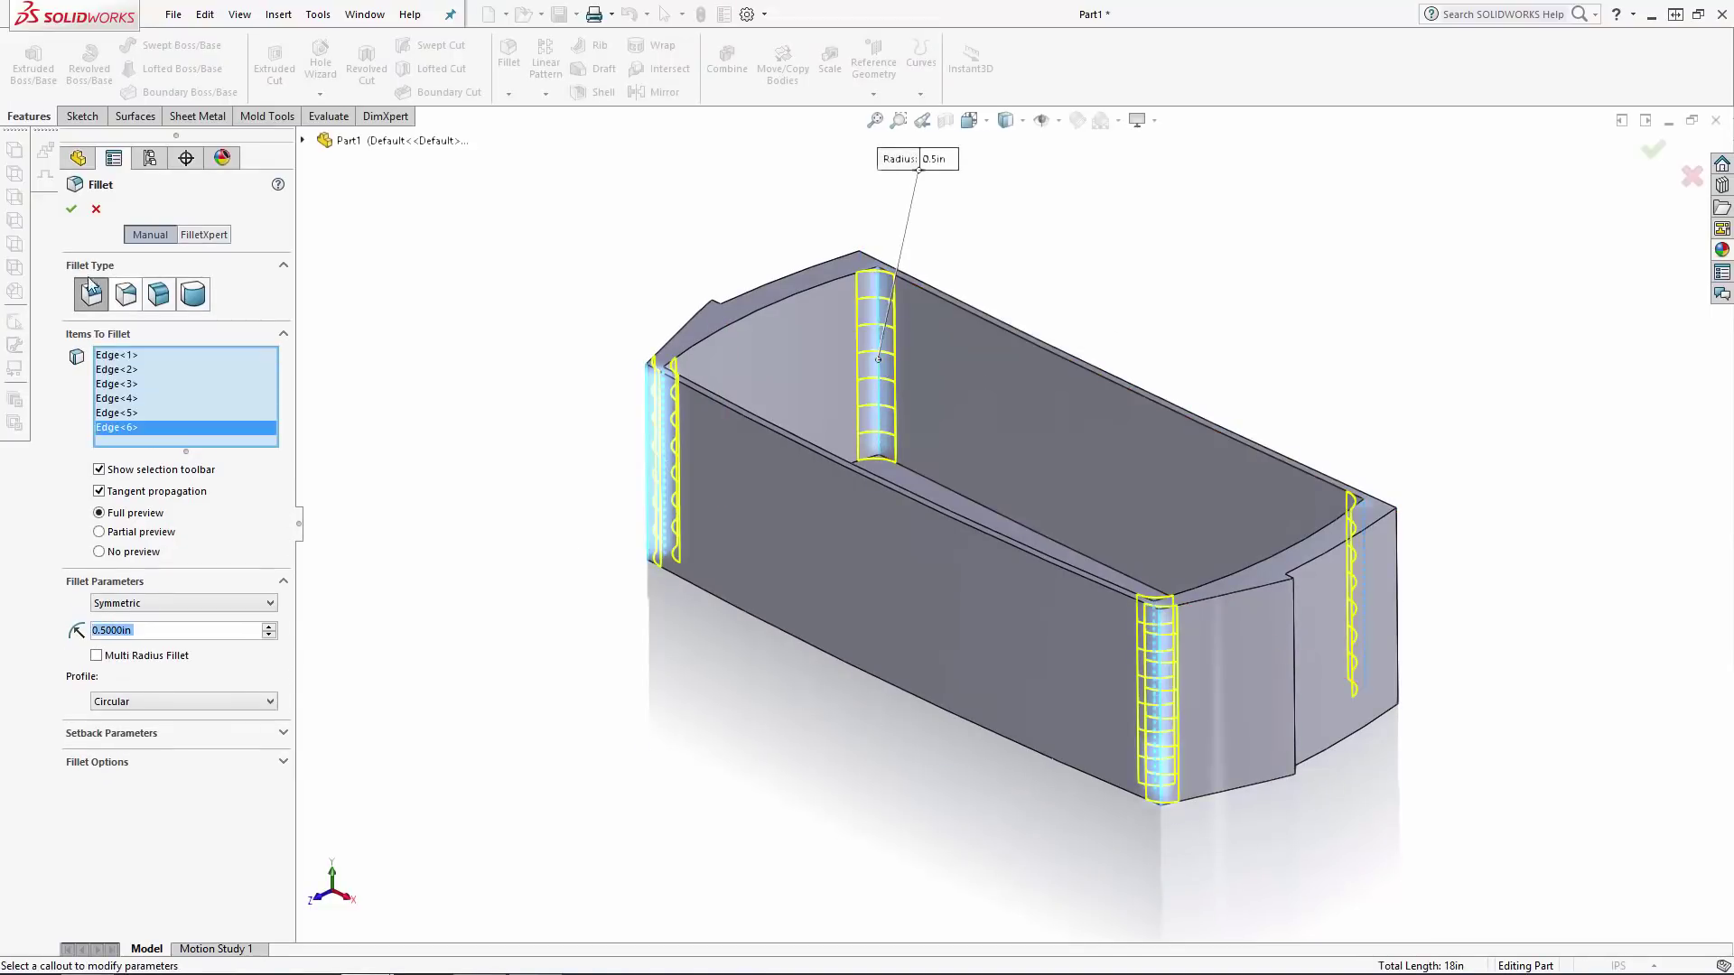
{"action": "key", "text": "Return"}
Fillet the two outer vertical corners on the opposite long side with a 0.6 in radius.
{"action": "key", "text": "Return"}
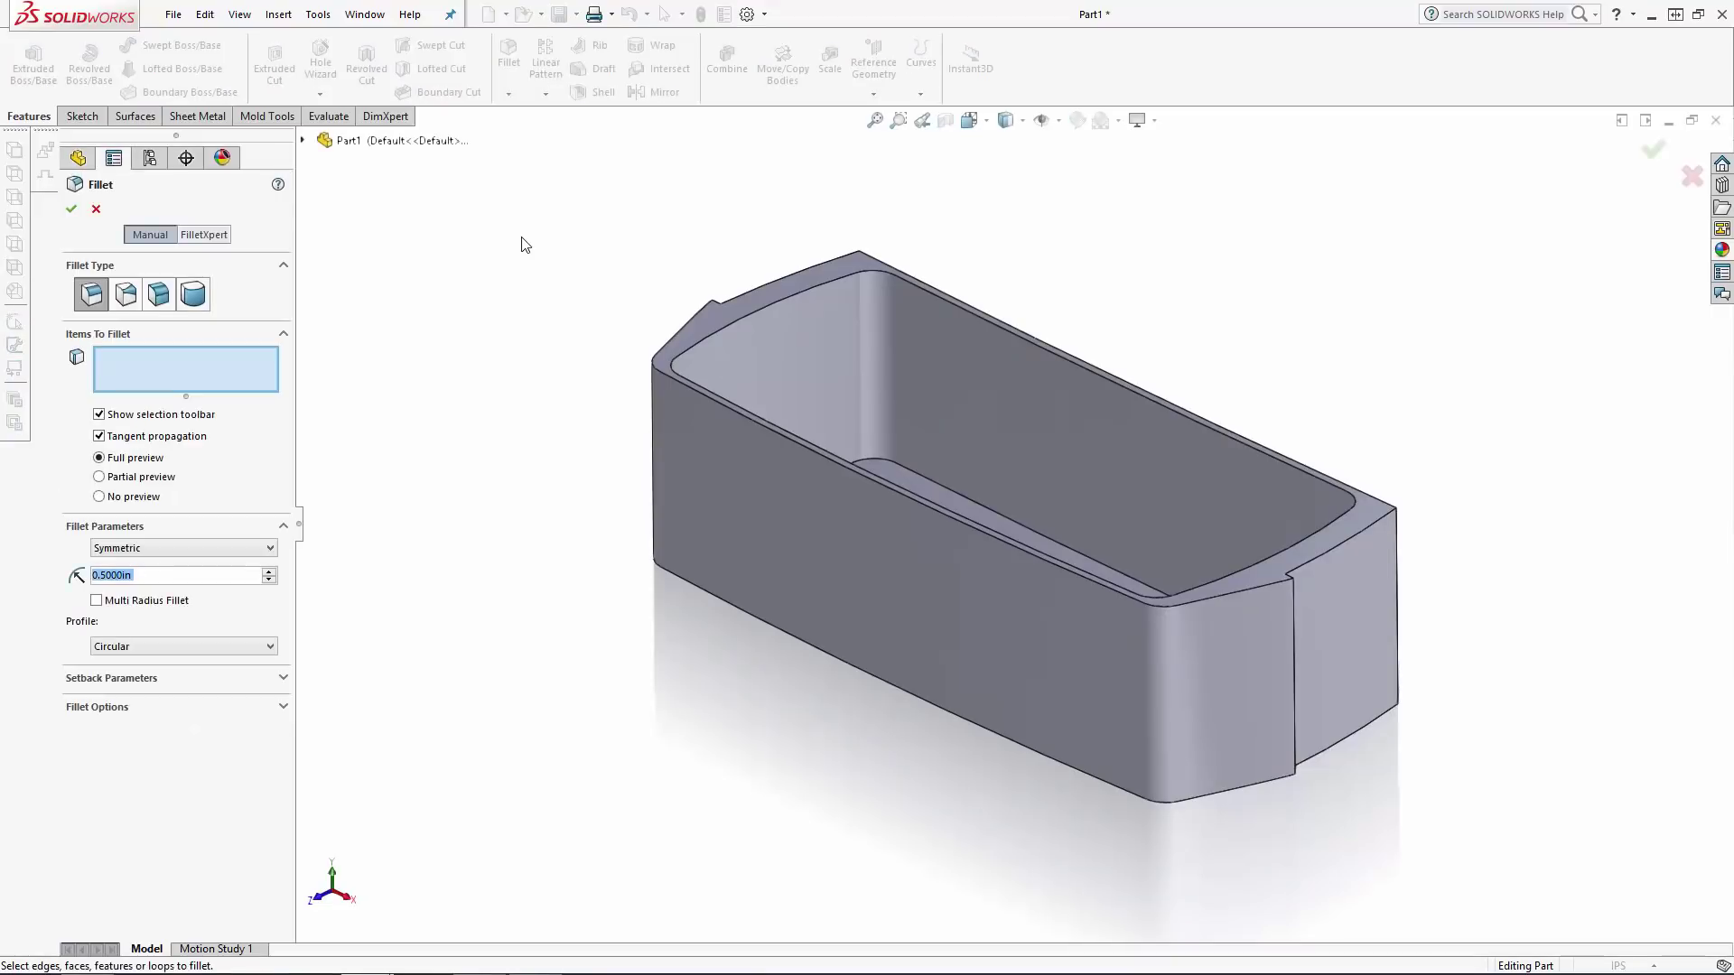
{"action": "left_click", "coordinate": [1397, 551]}
{"action": "middle_click_drag", "start_coordinate": [1417, 418], "coordinate": [1065, 379]}
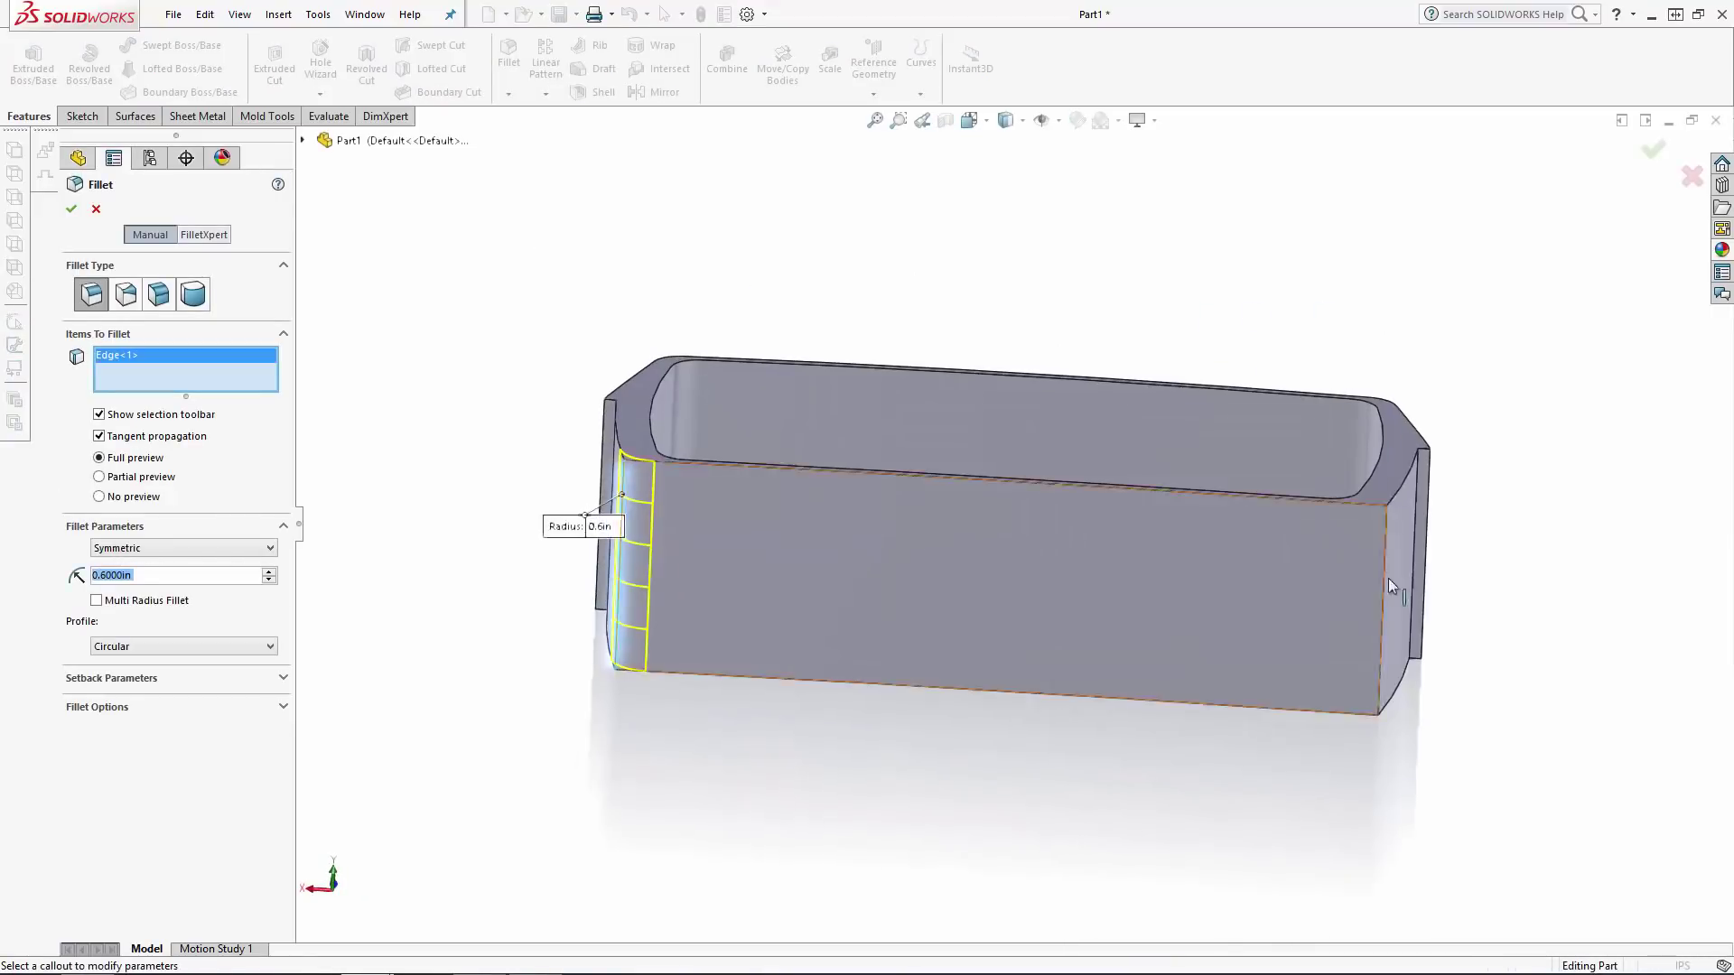
{"action": "left_click", "coordinate": [1387, 582]}
{"action": "key", "text": "Return"}
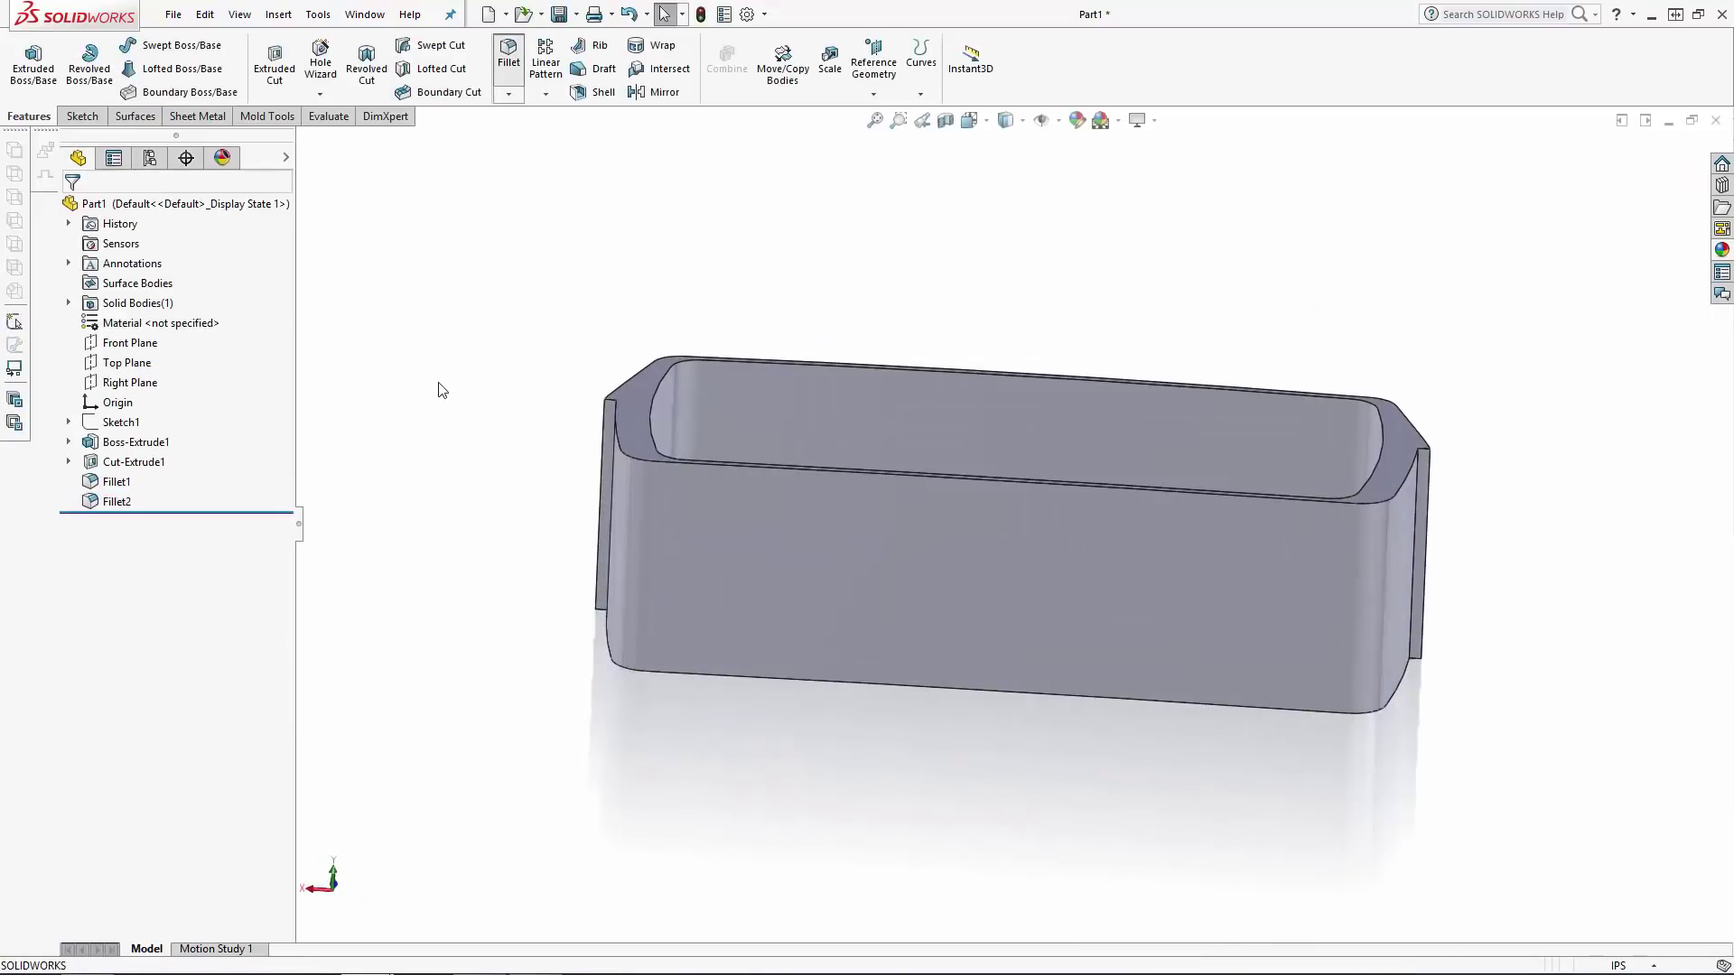
Apply a multi-radius fillet to the end steps: 0.01 in on the outer tip edges and 0.175 in on the inner step edges.
{"action": "key", "text": "Return"}
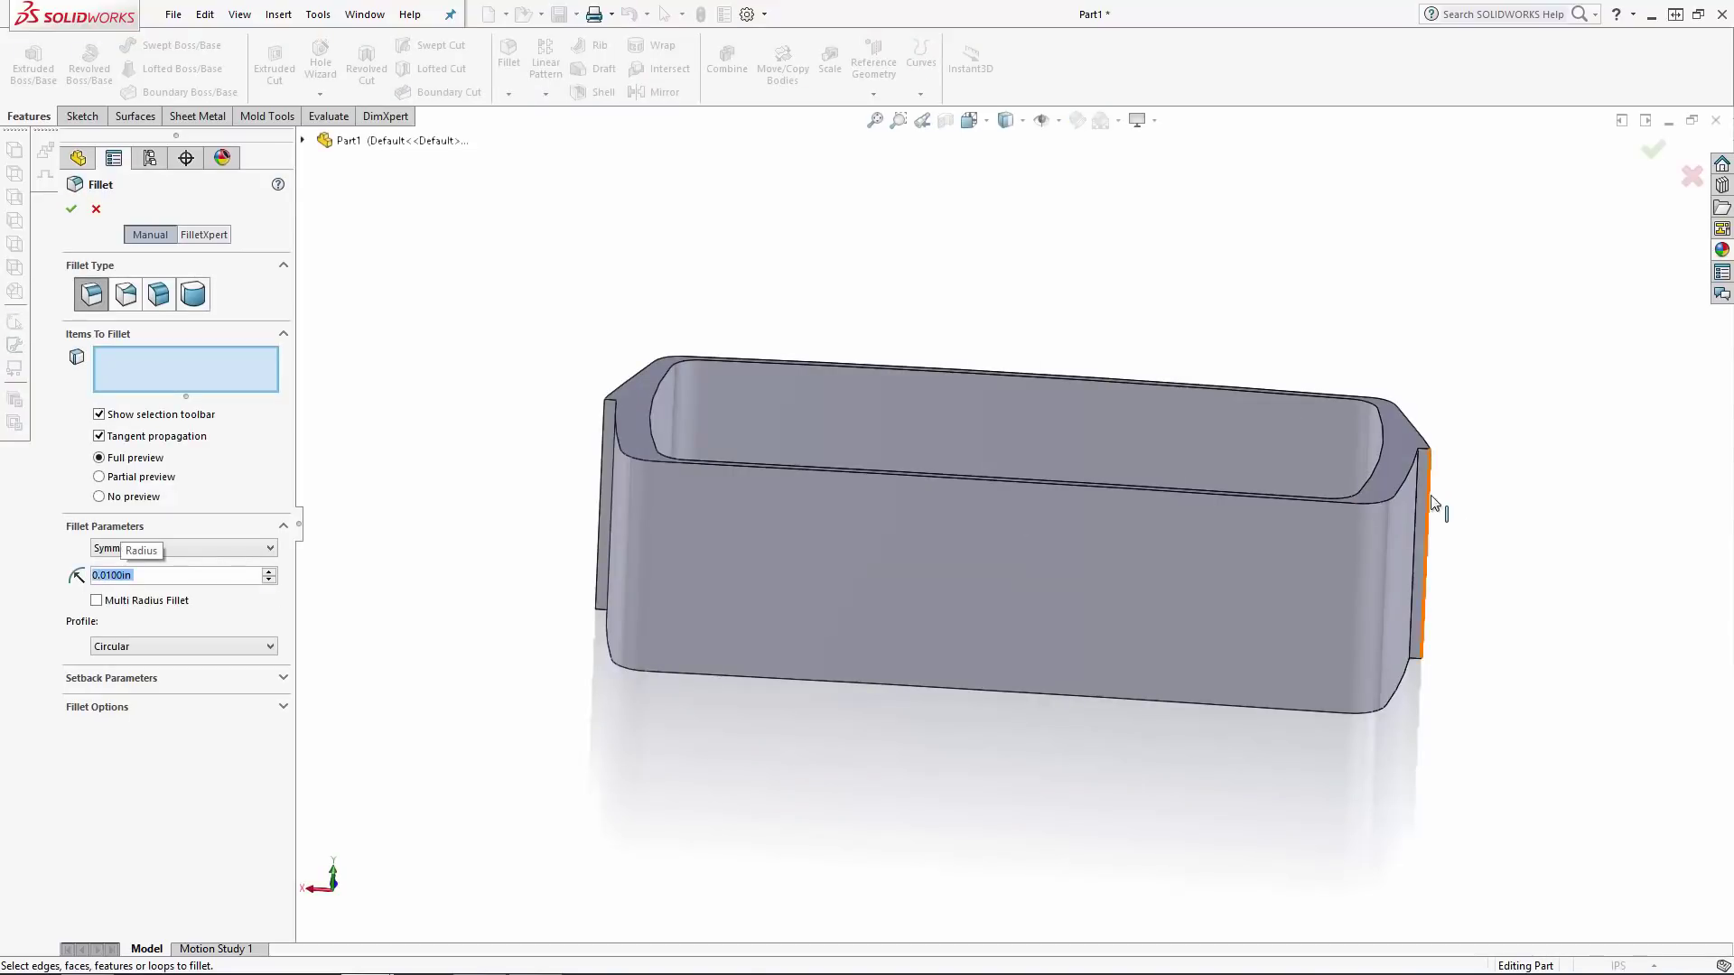
{"action": "left_click", "coordinate": [1431, 484]}
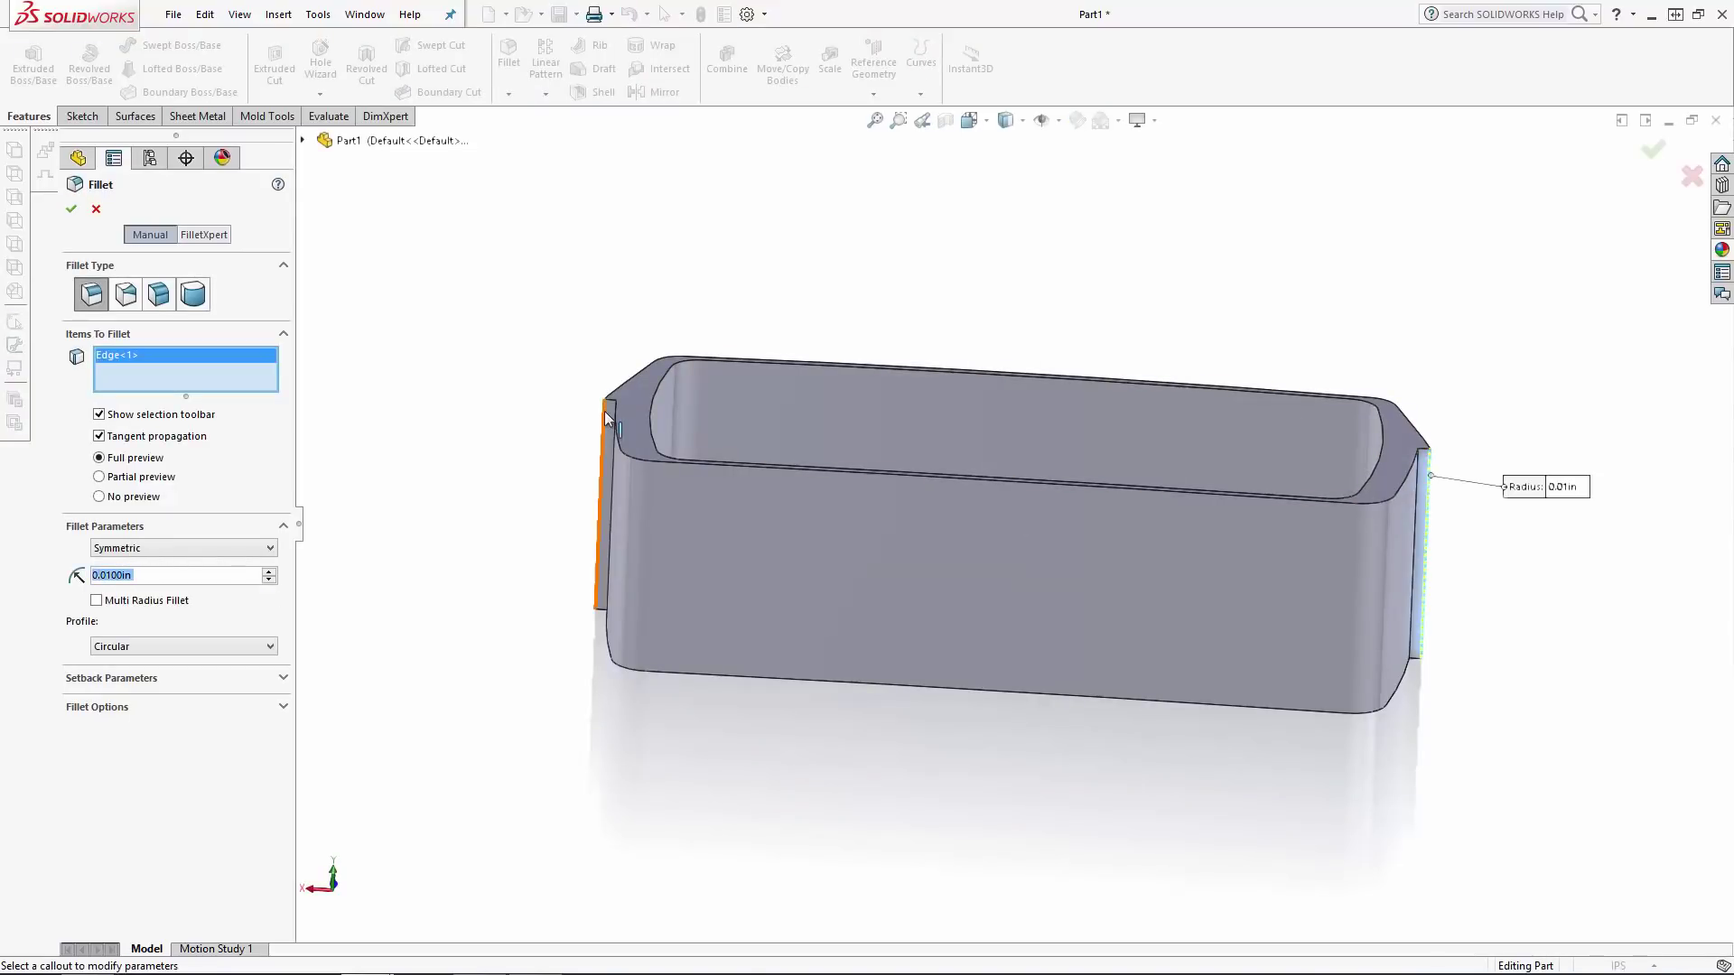
{"action": "left_click", "coordinate": [601, 506]}
{"action": "left_click", "coordinate": [97, 601]}
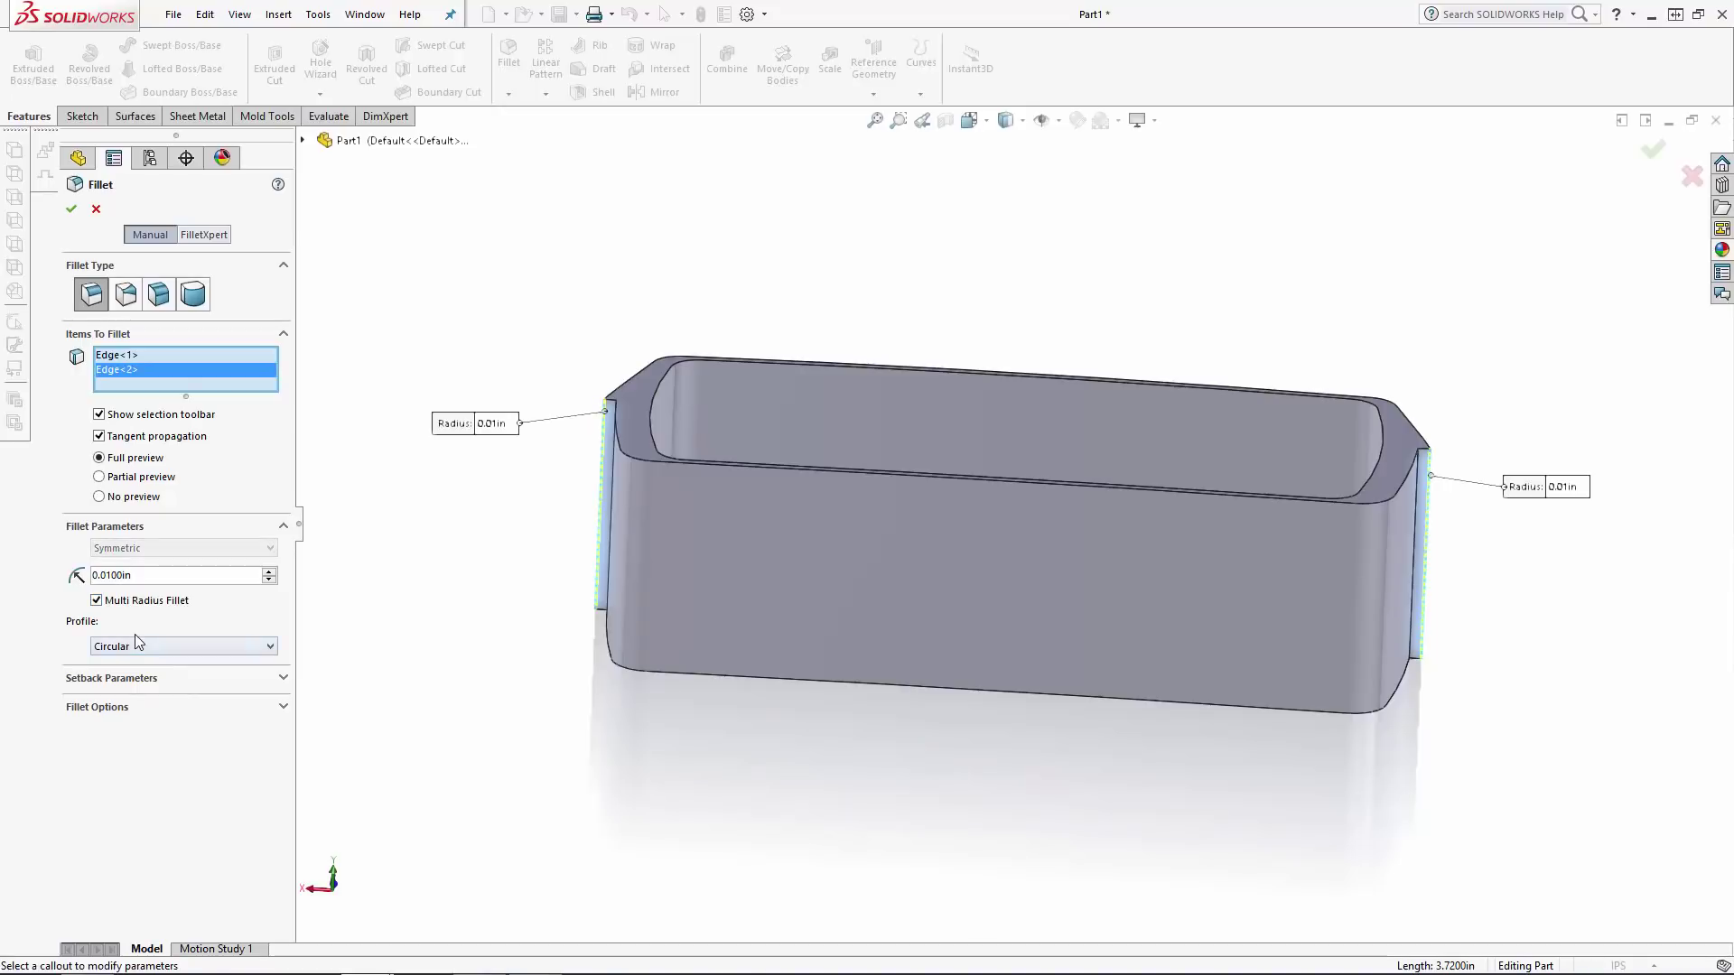
{"action": "left_click", "coordinate": [610, 585]}
{"action": "left_click", "coordinate": [1411, 569]}
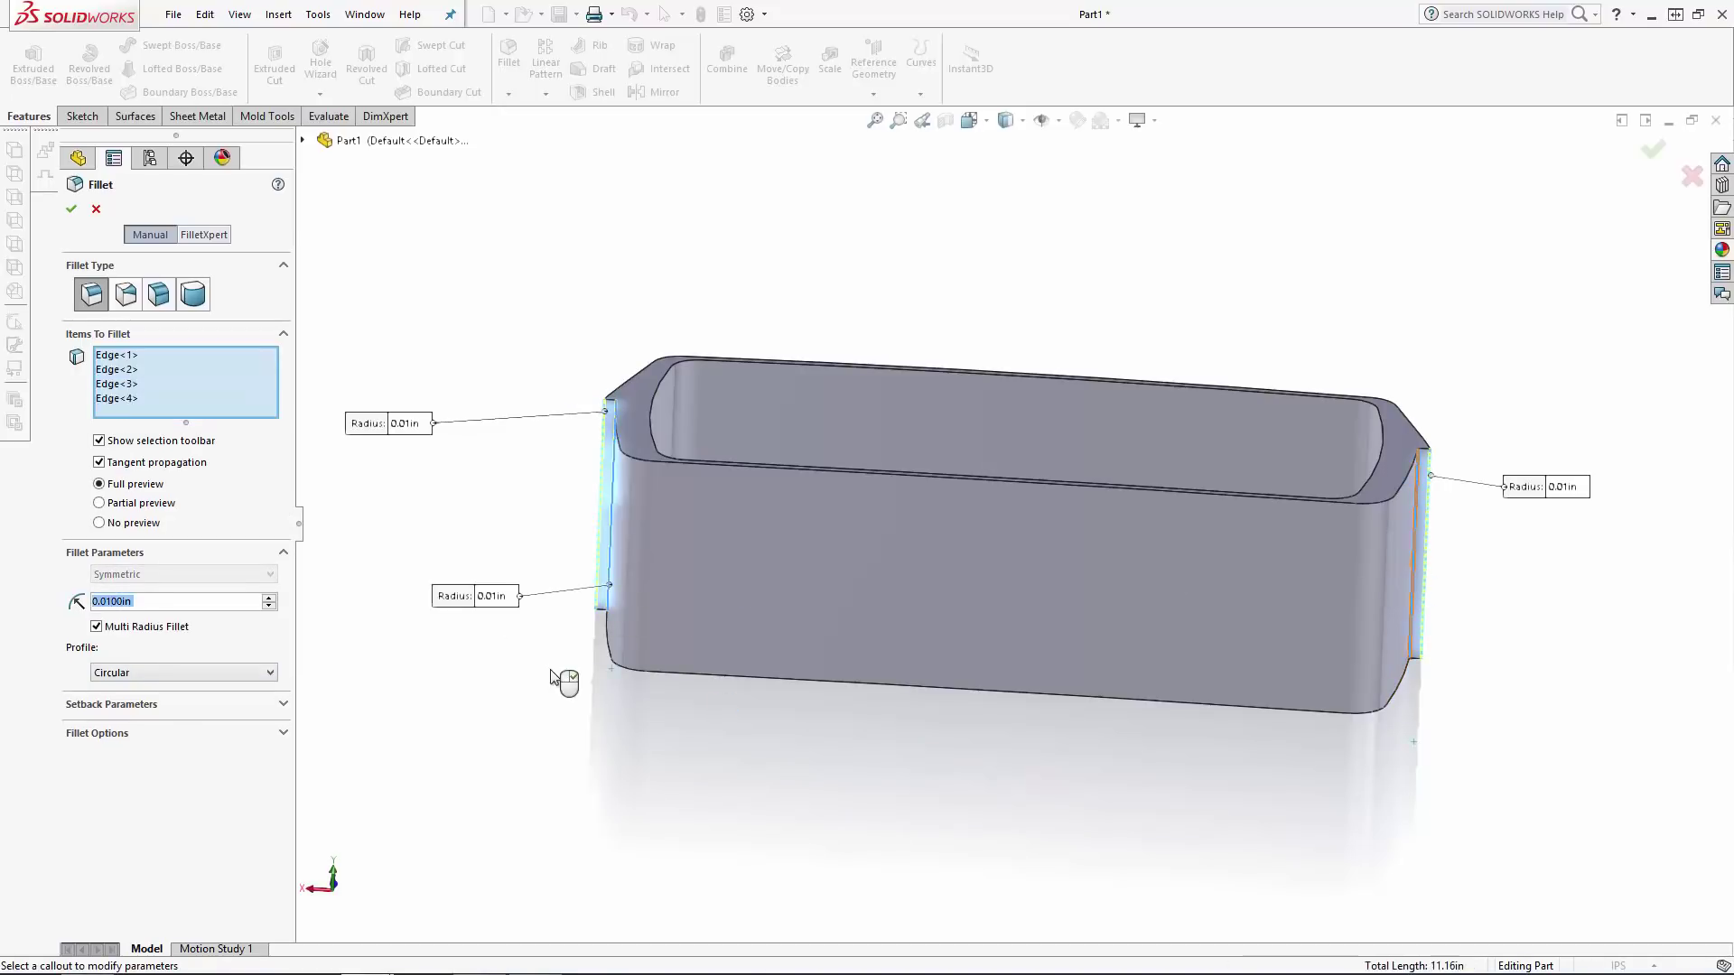
{"action": "left_click", "coordinate": [407, 596]}
{"action": "type", "text": "0.175"}
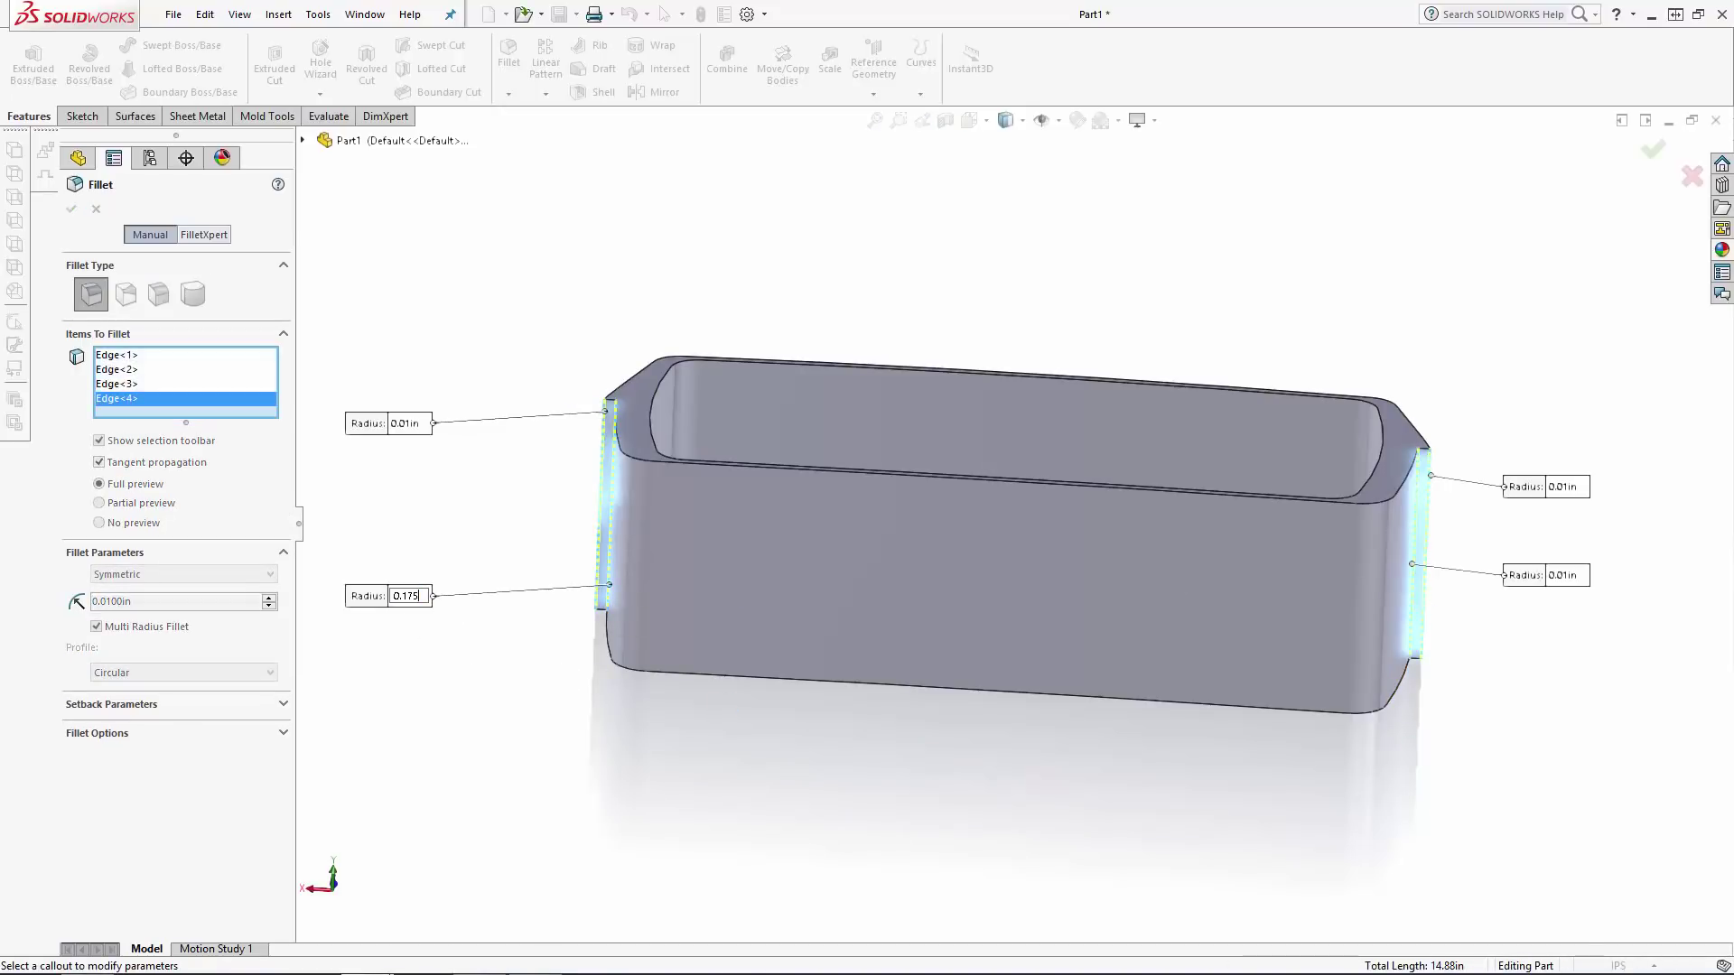
{"action": "left_click", "coordinate": [1564, 575]}
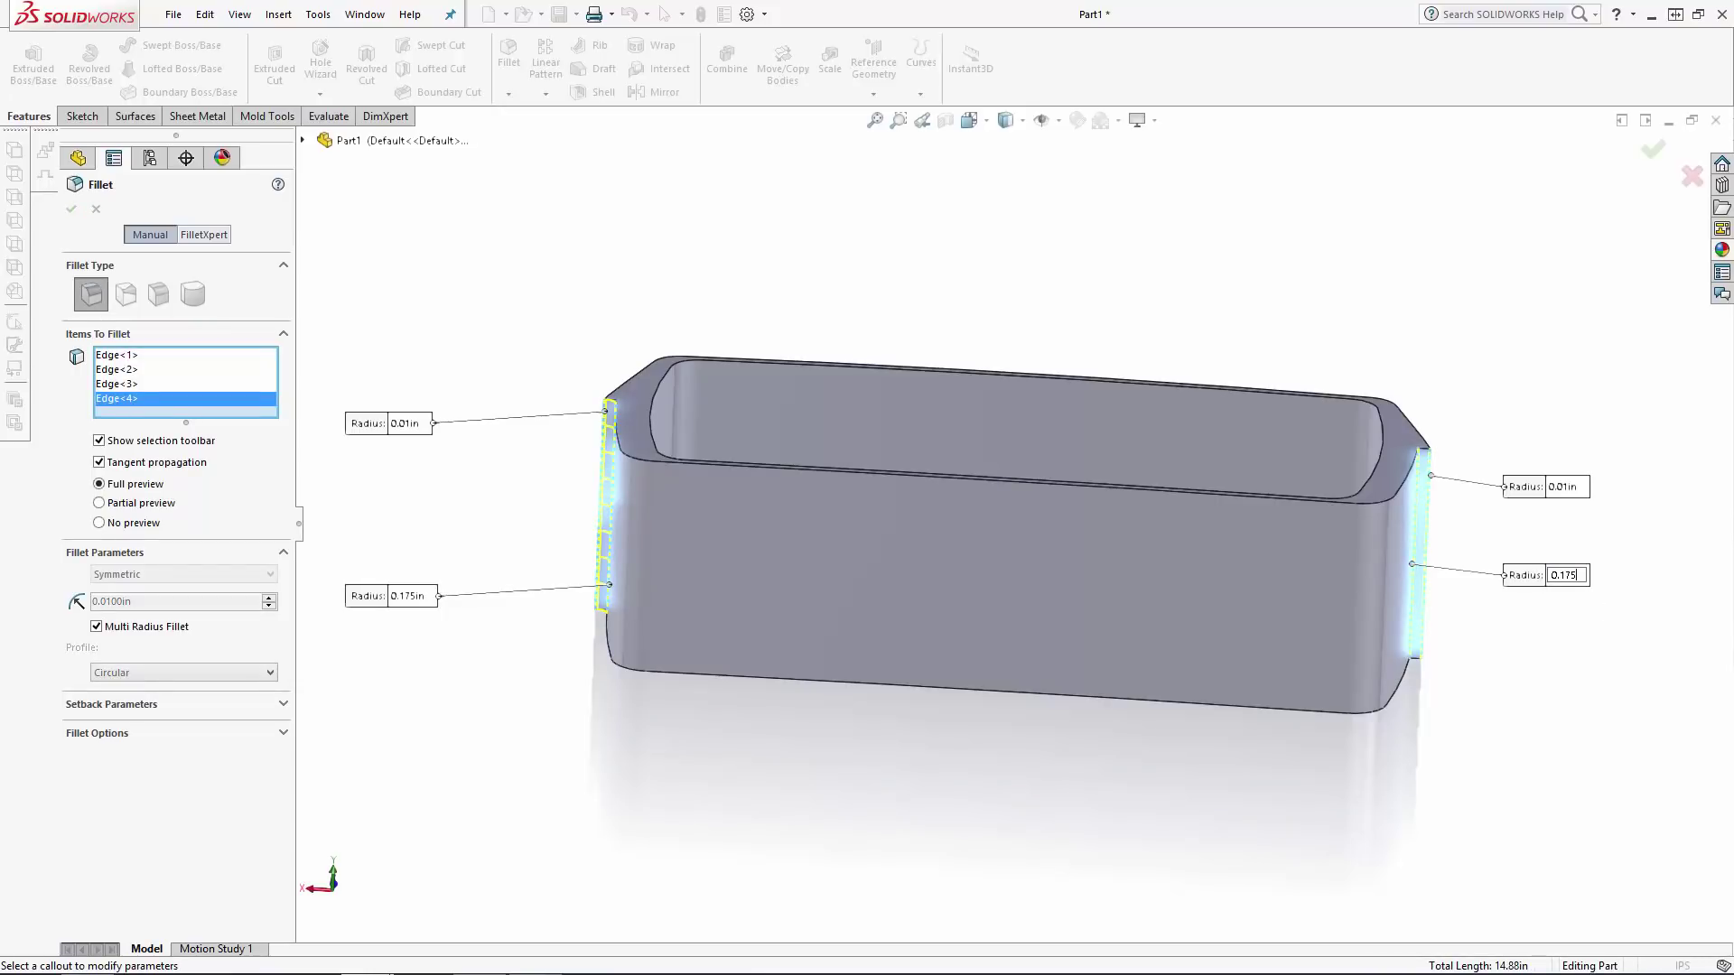
{"action": "key", "text": "Return"}
{"action": "left_click", "coordinate": [1652, 149]}
Fillet the edge where the cavity walls meet the floor.
{"action": "middle_click_drag", "start_coordinate": [1475, 306], "coordinate": [1086, 171]}
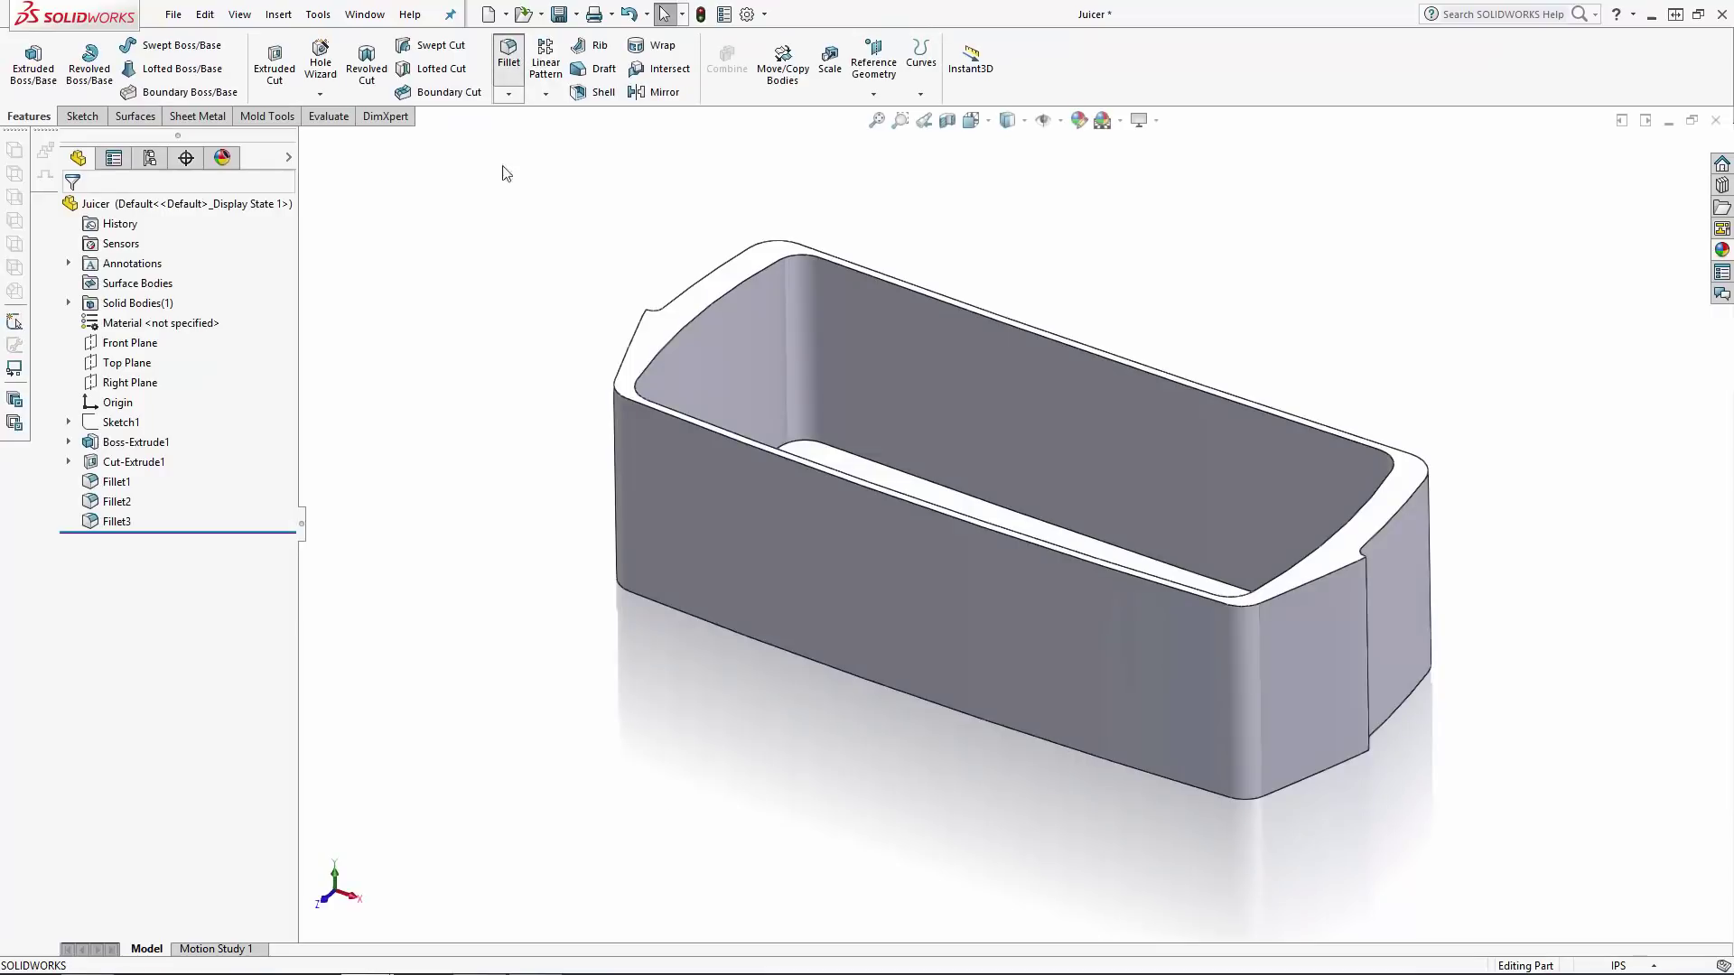
{"action": "left_click", "coordinate": [886, 473]}
{"action": "left_click", "coordinate": [1652, 148]}
Open a new sketch on the container's bottom face and view it straight on.
{"action": "mouse_move", "coordinate": [1553, 244]}
{"action": "middle_mouse_down"}
{"action": "mouse_move", "coordinate": [1594, 243]}
{"action": "mouse_move", "coordinate": [1590, 217]}
{"action": "middle_mouse_up"}
{"action": "left_click", "coordinate": [1310, 497]}
{"action": "left_click", "coordinate": [1361, 480]}
{"action": "left_click", "coordinate": [971, 120]}
{"action": "left_click", "coordinate": [1007, 240]}
{"action": "left_click", "coordinate": [968, 226]}
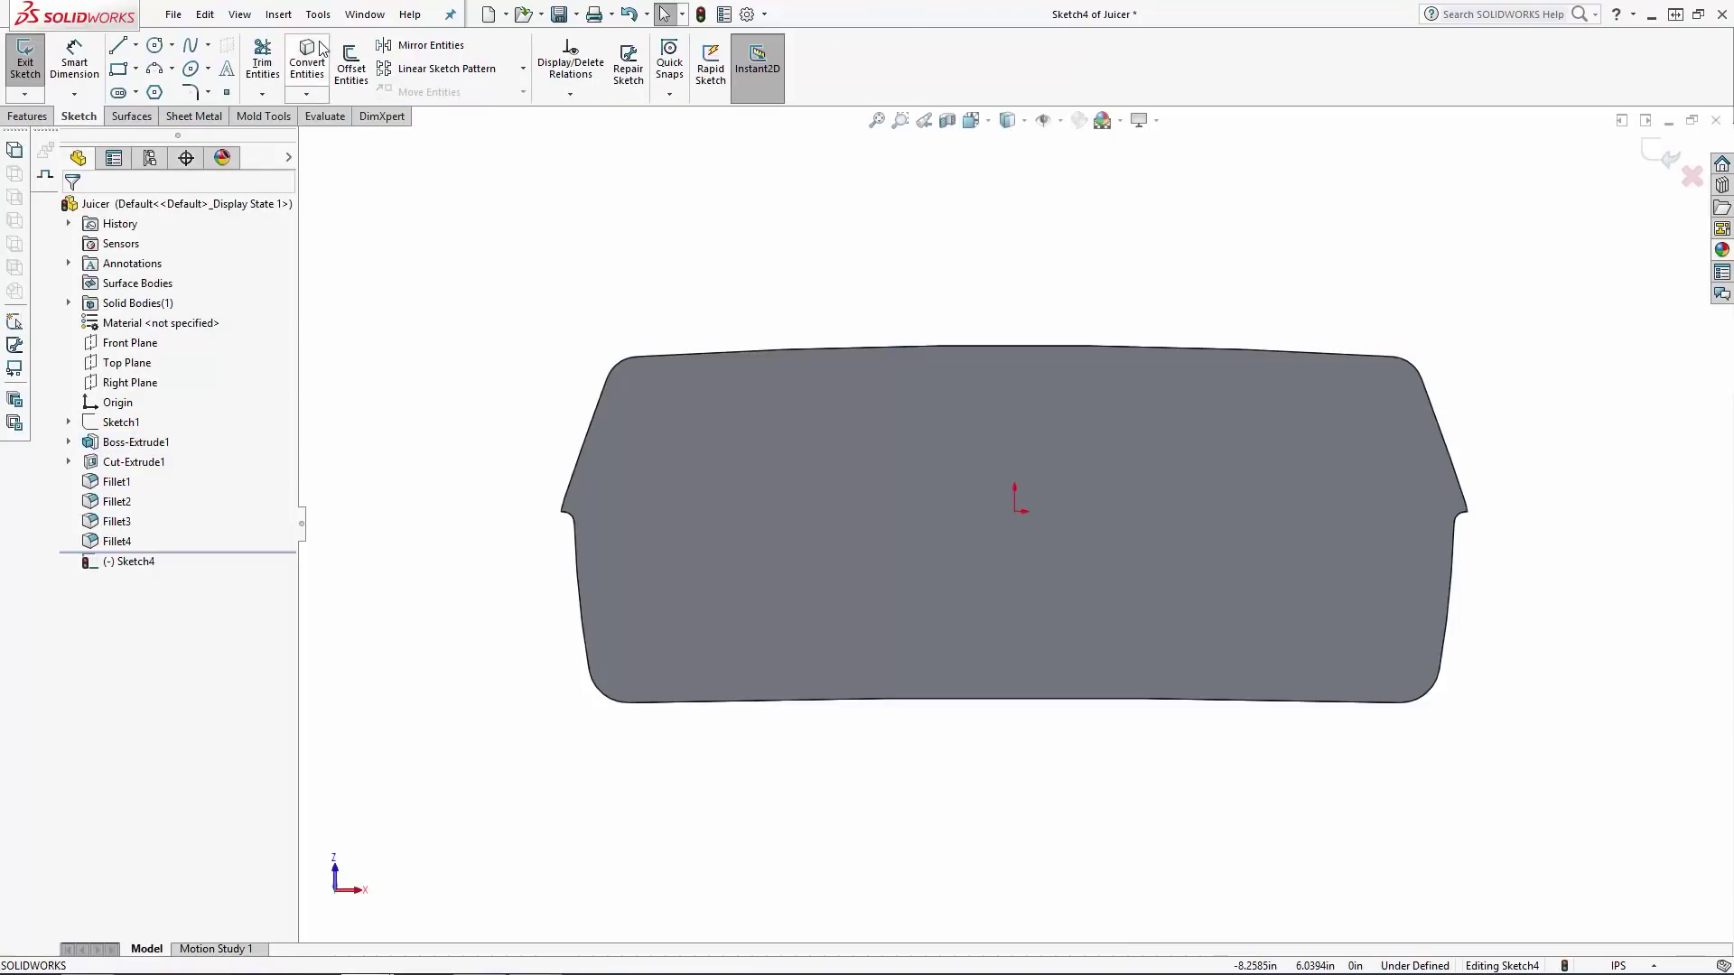
Convert the step fillet, side arc, rounded corner and adjoining long edge at the left end into sketch entities.
{"action": "left_click", "coordinate": [307, 63]}
{"action": "scroll", "coordinate": [673, 519], "scroll_direction": "down", "scroll_amount": 6}
{"action": "left_click", "coordinate": [669, 565]}
{"action": "left_click", "coordinate": [669, 566]}
{"action": "scroll", "coordinate": [668, 565], "scroll_direction": "up", "scroll_amount": 4}
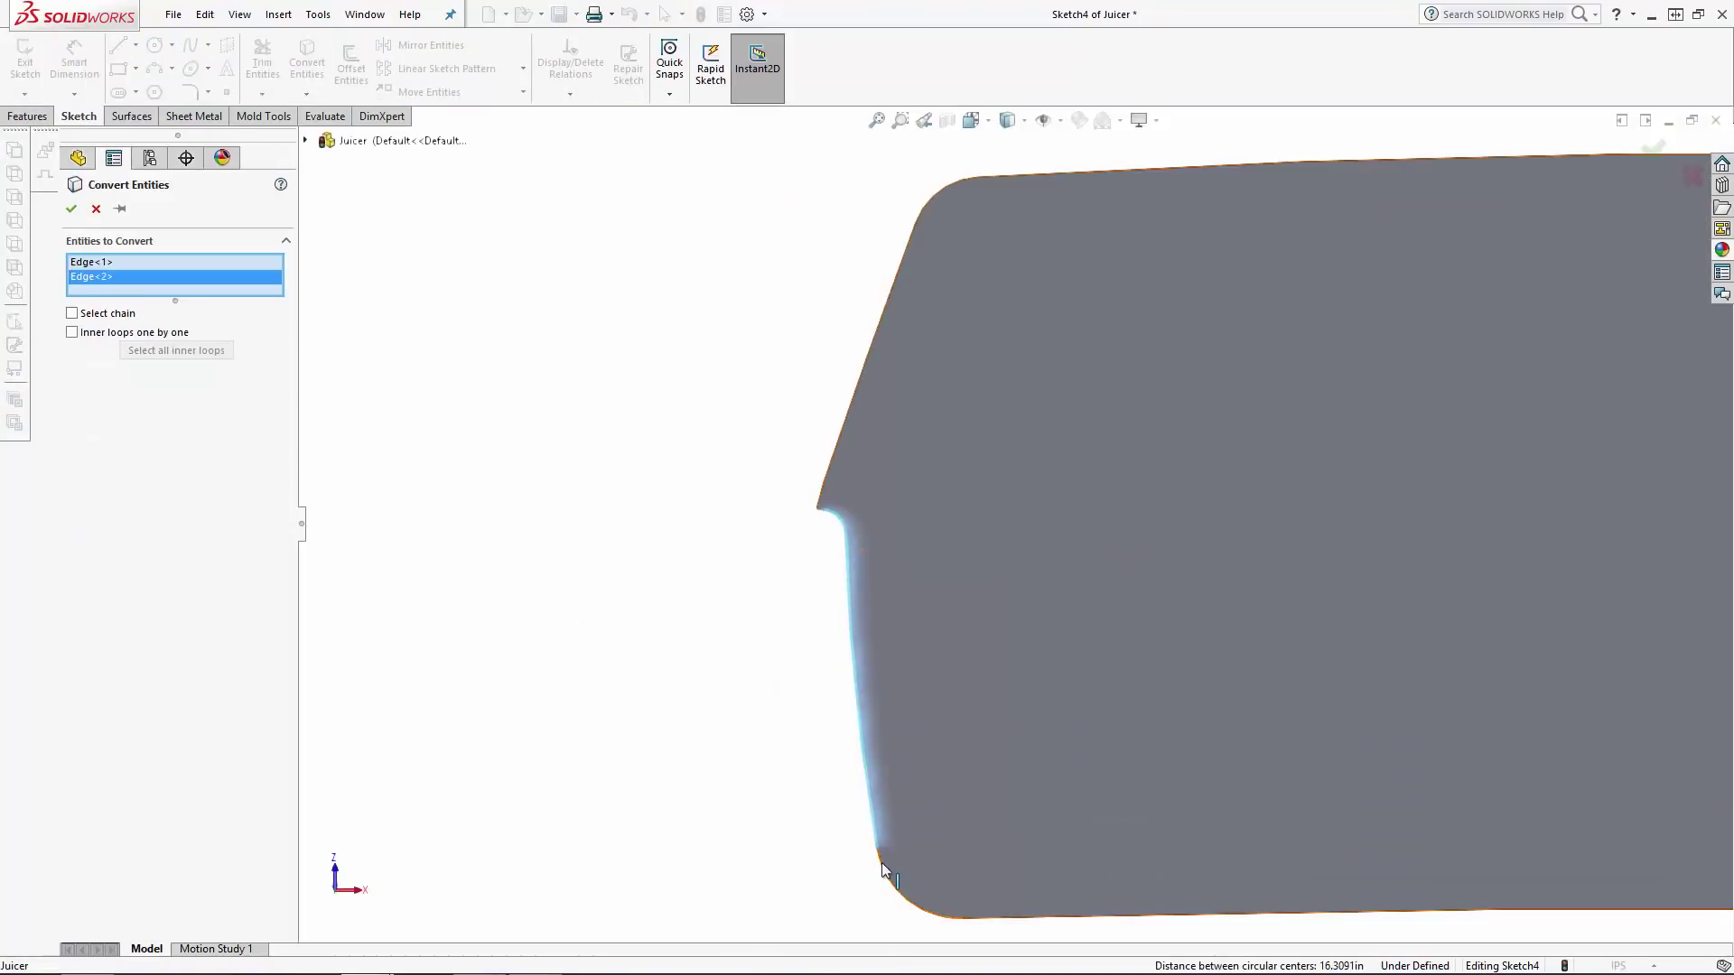
{"action": "left_click", "coordinate": [881, 861]}
{"action": "left_click", "coordinate": [985, 919]}
{"action": "left_click", "coordinate": [72, 208]}
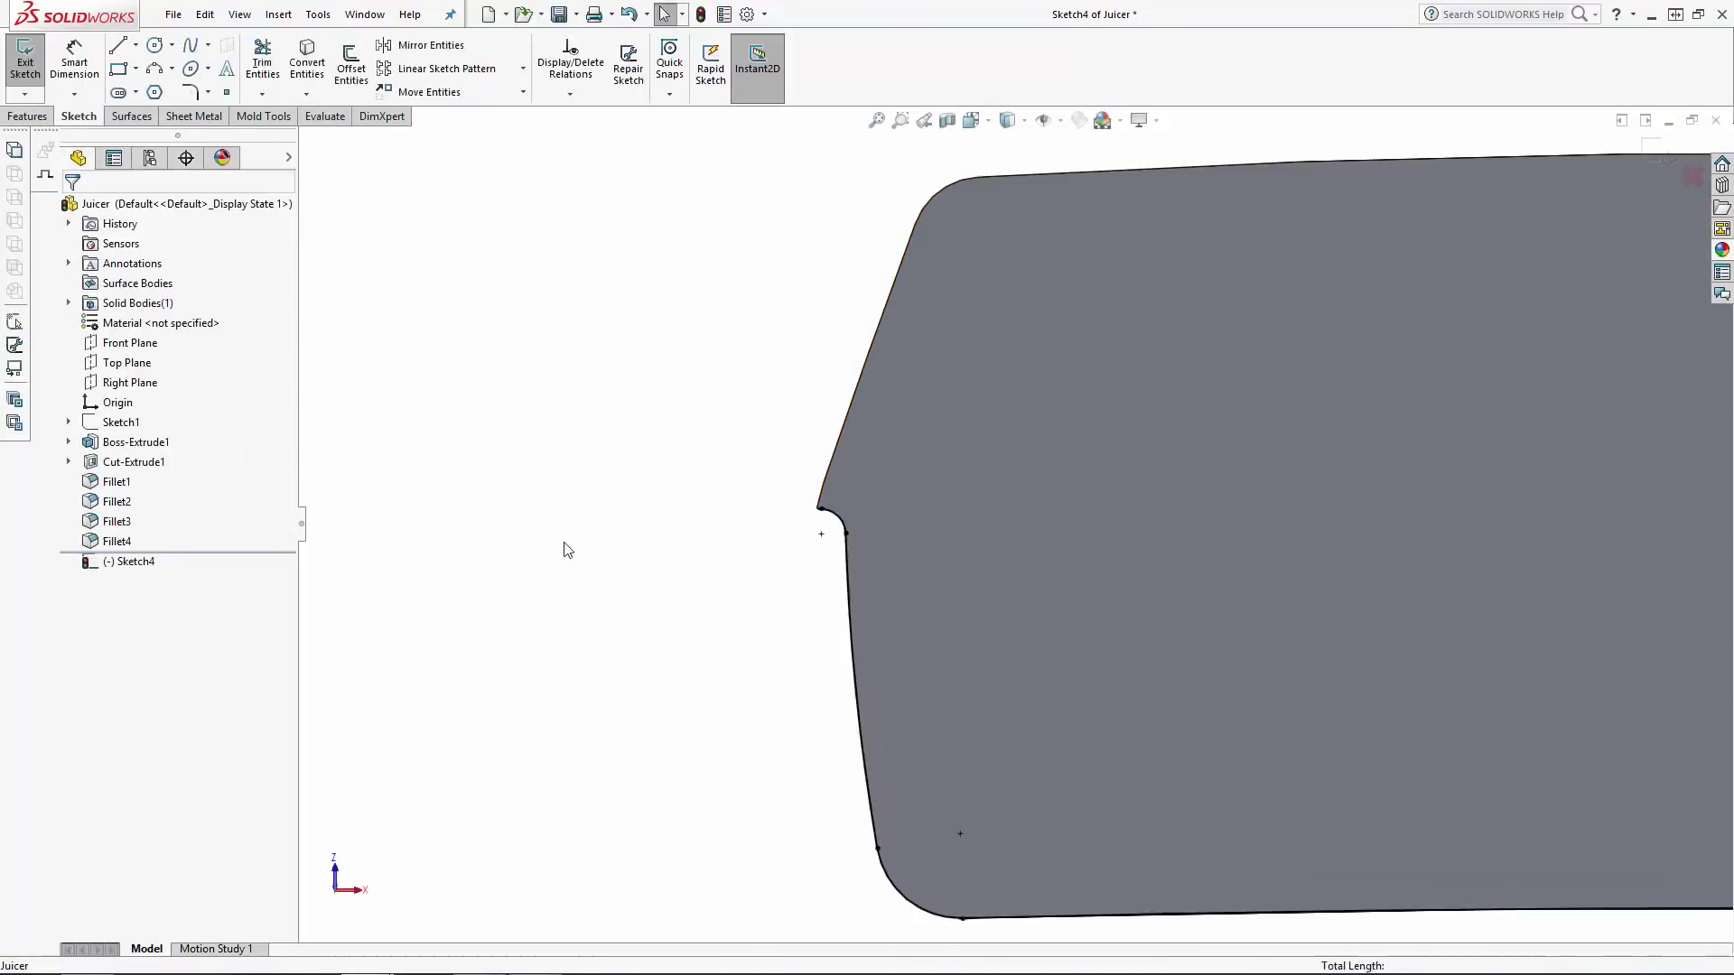
Offset the converted side arc 0.41 in inward.
{"action": "left_click", "coordinate": [352, 65]}
{"action": "left_click", "coordinate": [854, 648]}
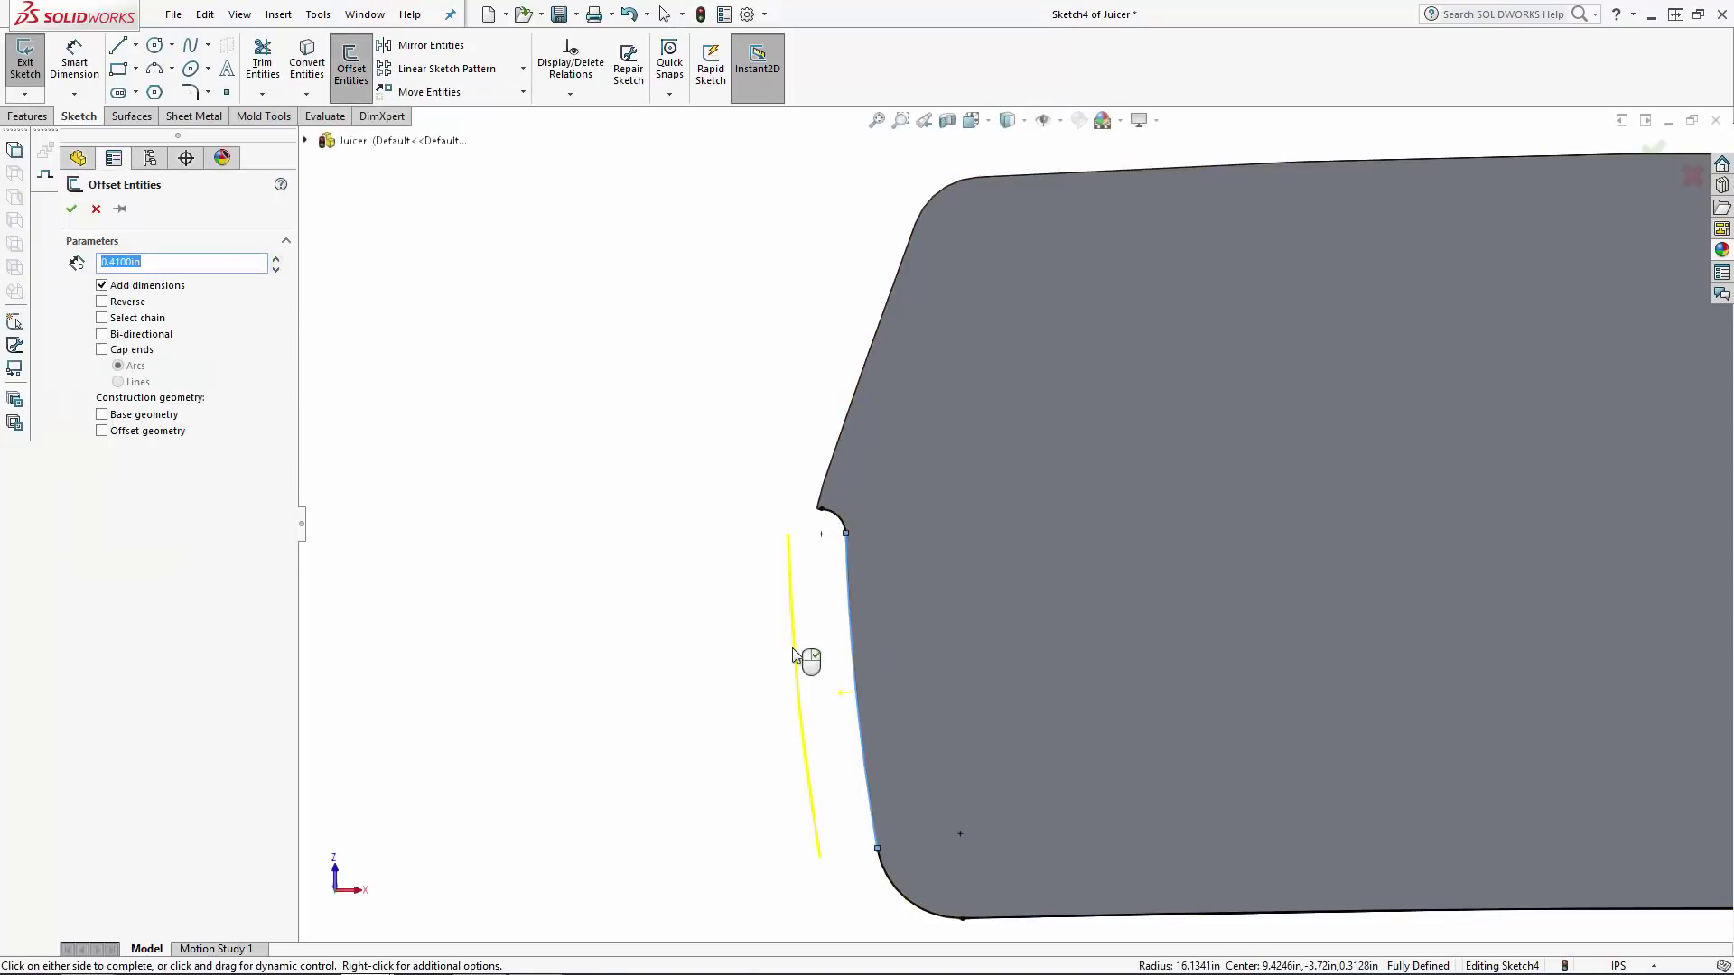
{"action": "left_click", "coordinate": [74, 210]}
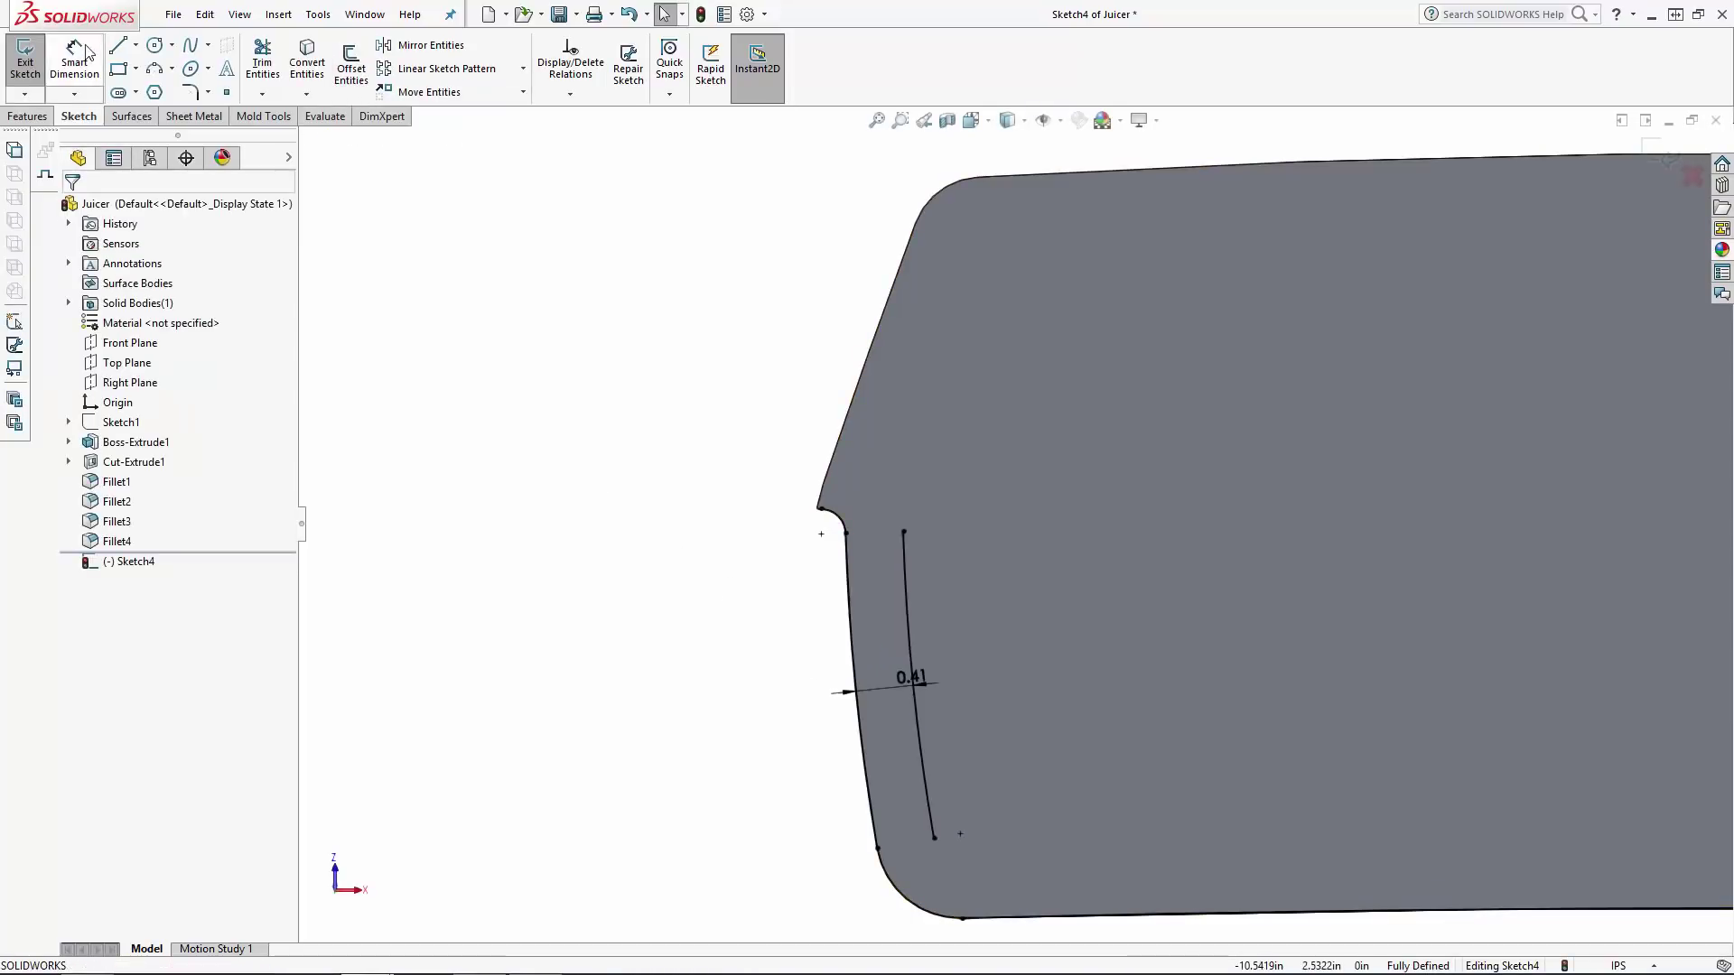
Draw a horizontal line inward from the step's tip, extend the offset arc to meet it, and trim the line's overhang.
{"action": "left_click", "coordinate": [117, 45]}
{"action": "left_click", "coordinate": [821, 509]}
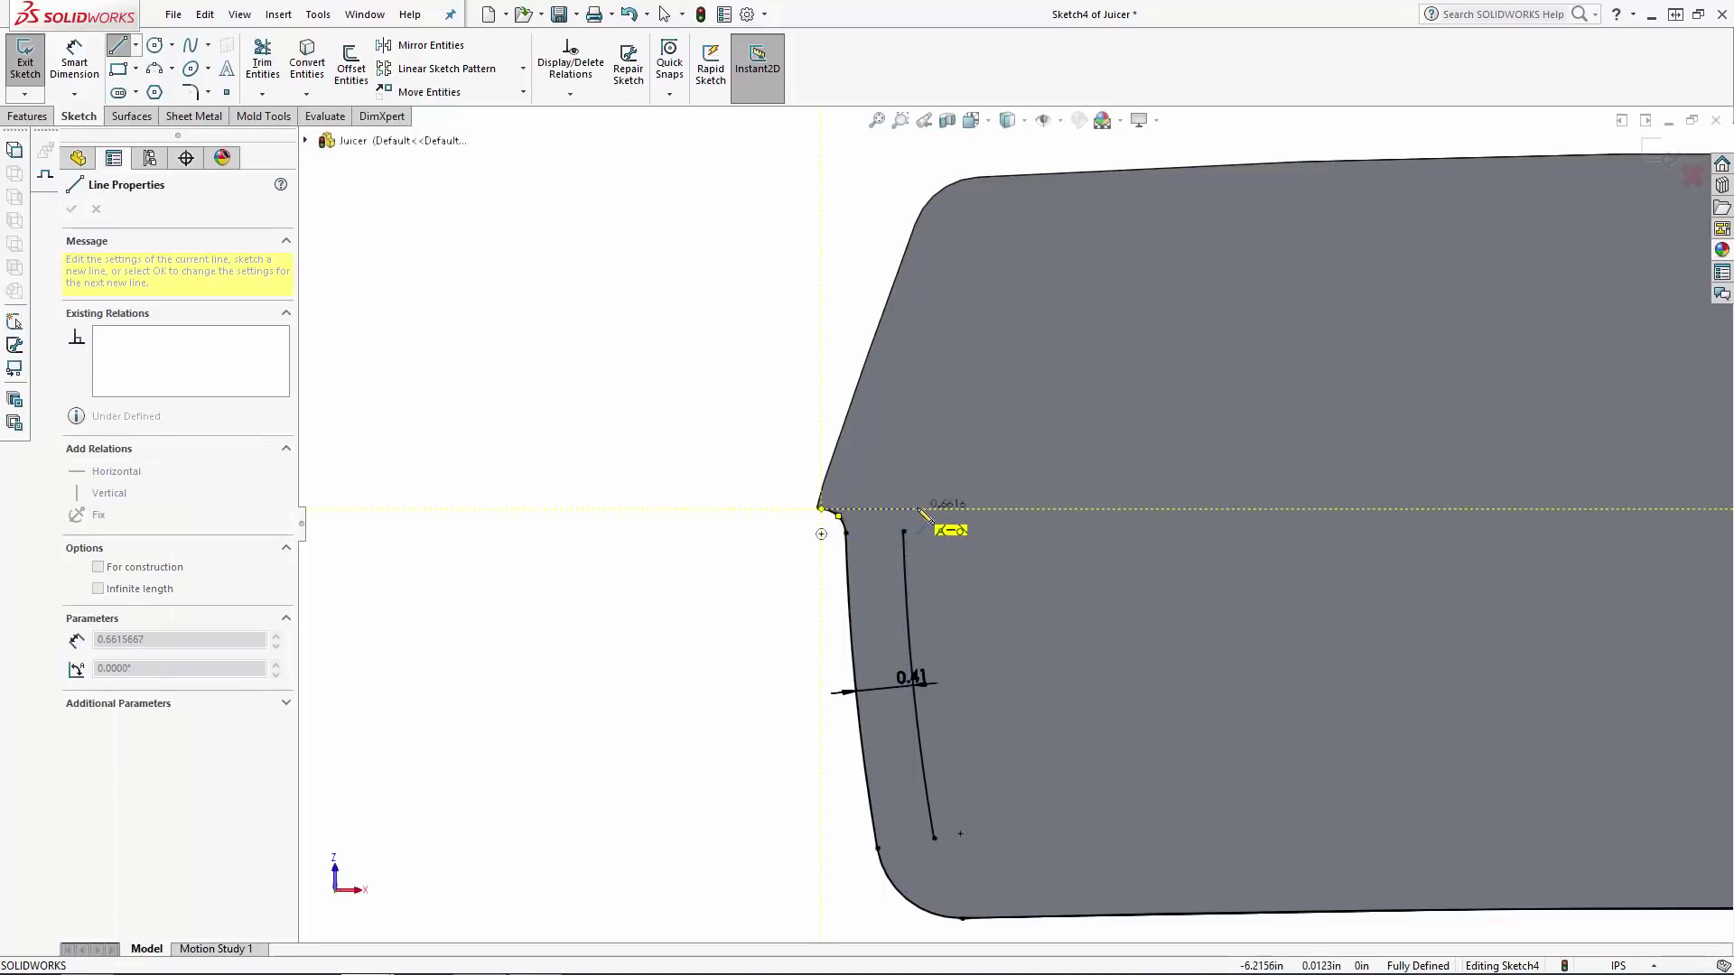
{"action": "left_click", "coordinate": [923, 511]}
{"action": "key", "text": "Escape"}
{"action": "scroll", "coordinate": [908, 480], "scroll_direction": "down", "scroll_amount": 3}
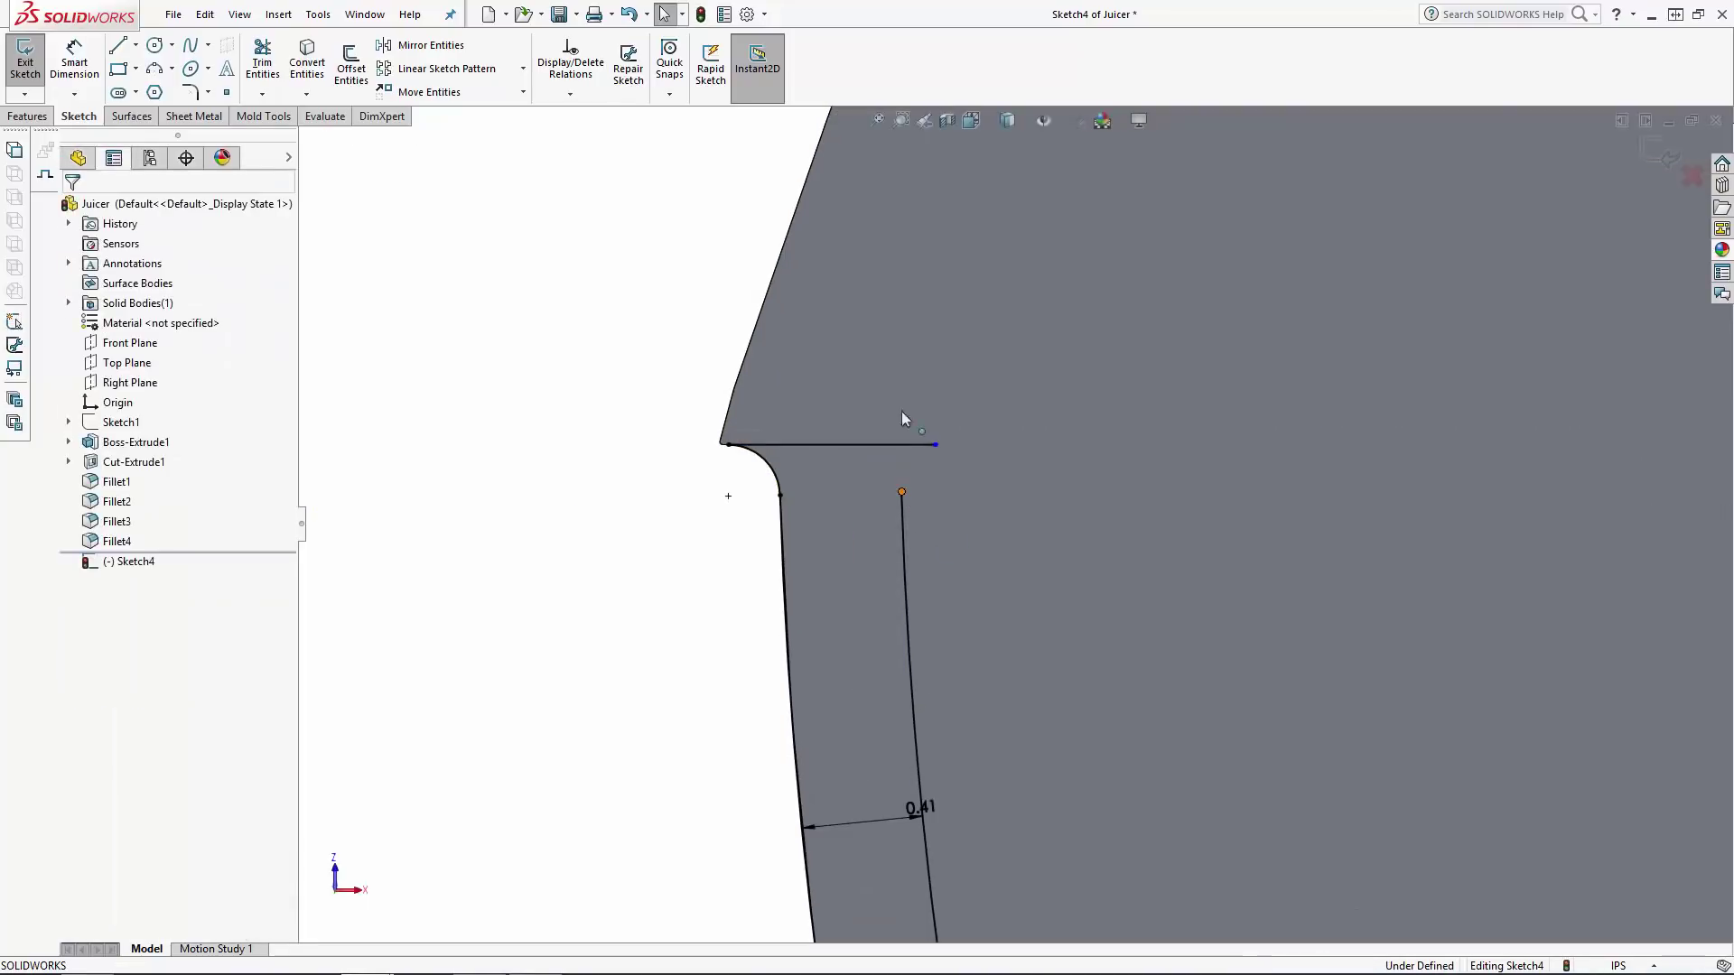
{"action": "left_click_drag", "start_coordinate": [901, 492], "coordinate": [906, 445]}
{"action": "left_click", "coordinate": [262, 62]}
{"action": "left_click", "coordinate": [921, 444]}
{"action": "scroll", "coordinate": [921, 397], "scroll_direction": "up", "scroll_amount": 4}
{"action": "key", "text": "Escape"}
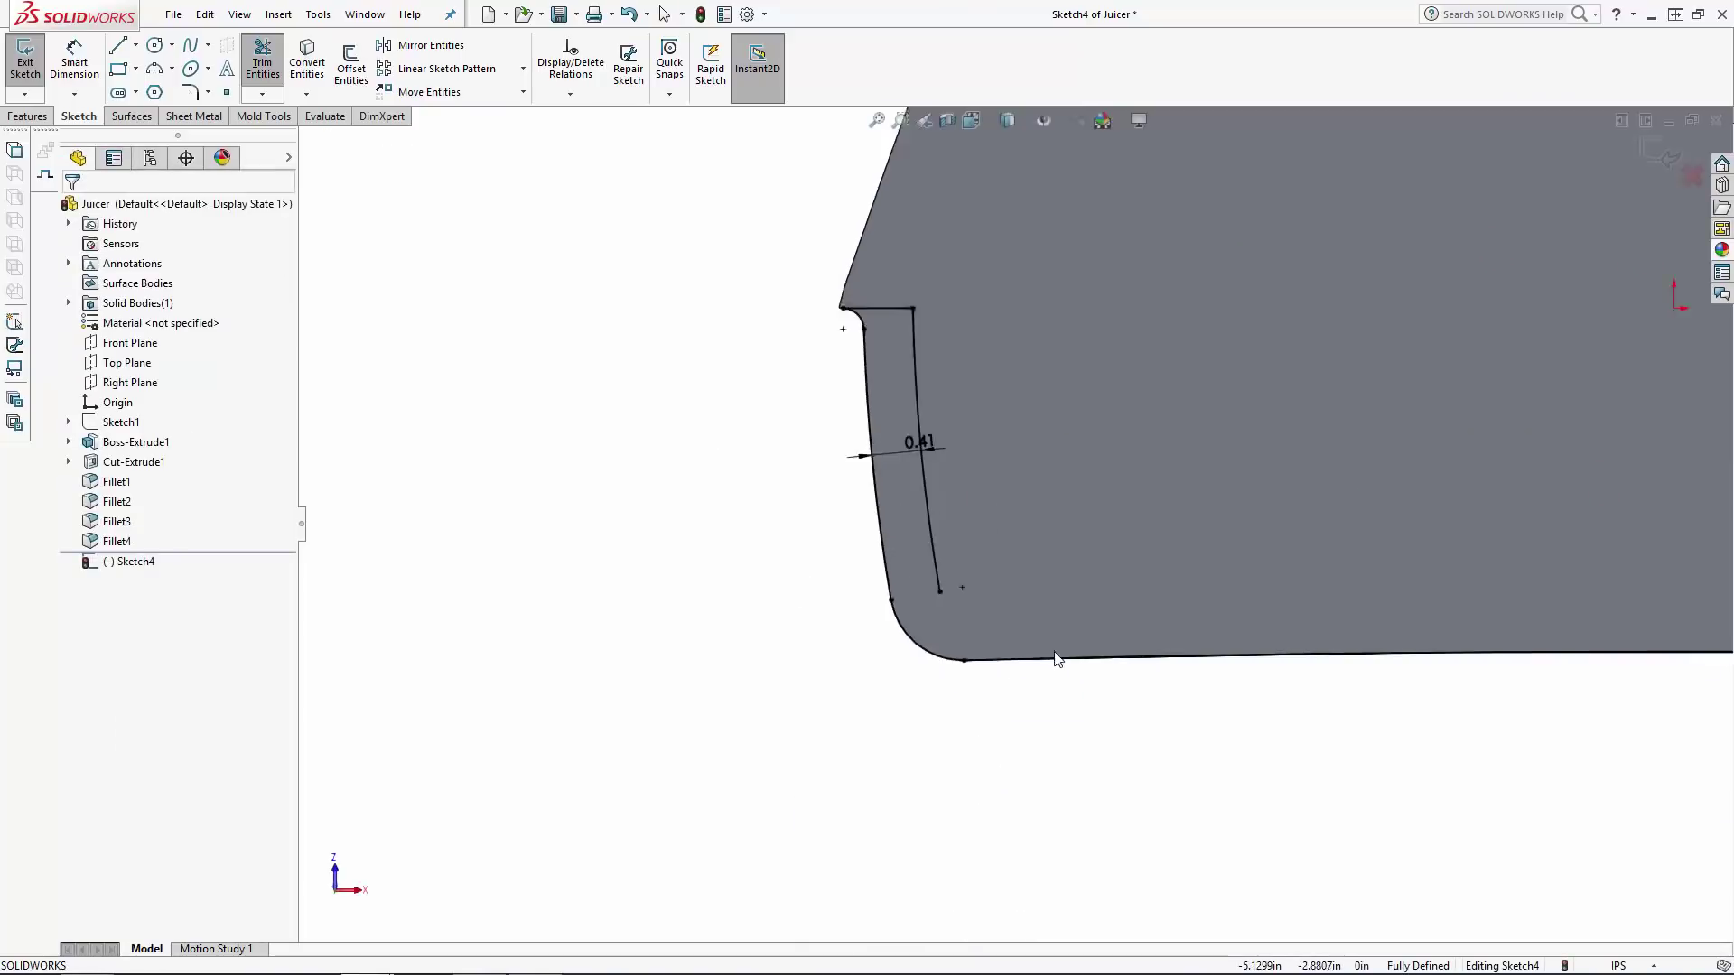
Draw an arc from the offset arc's lower end to the converted long edge and make it tangent to the offset arc.
{"action": "scroll", "coordinate": [1057, 671], "scroll_direction": "down", "scroll_amount": 3}
{"action": "left_click", "coordinate": [155, 69]}
{"action": "left_click", "coordinate": [848, 525]}
{"action": "left_click", "coordinate": [938, 642]}
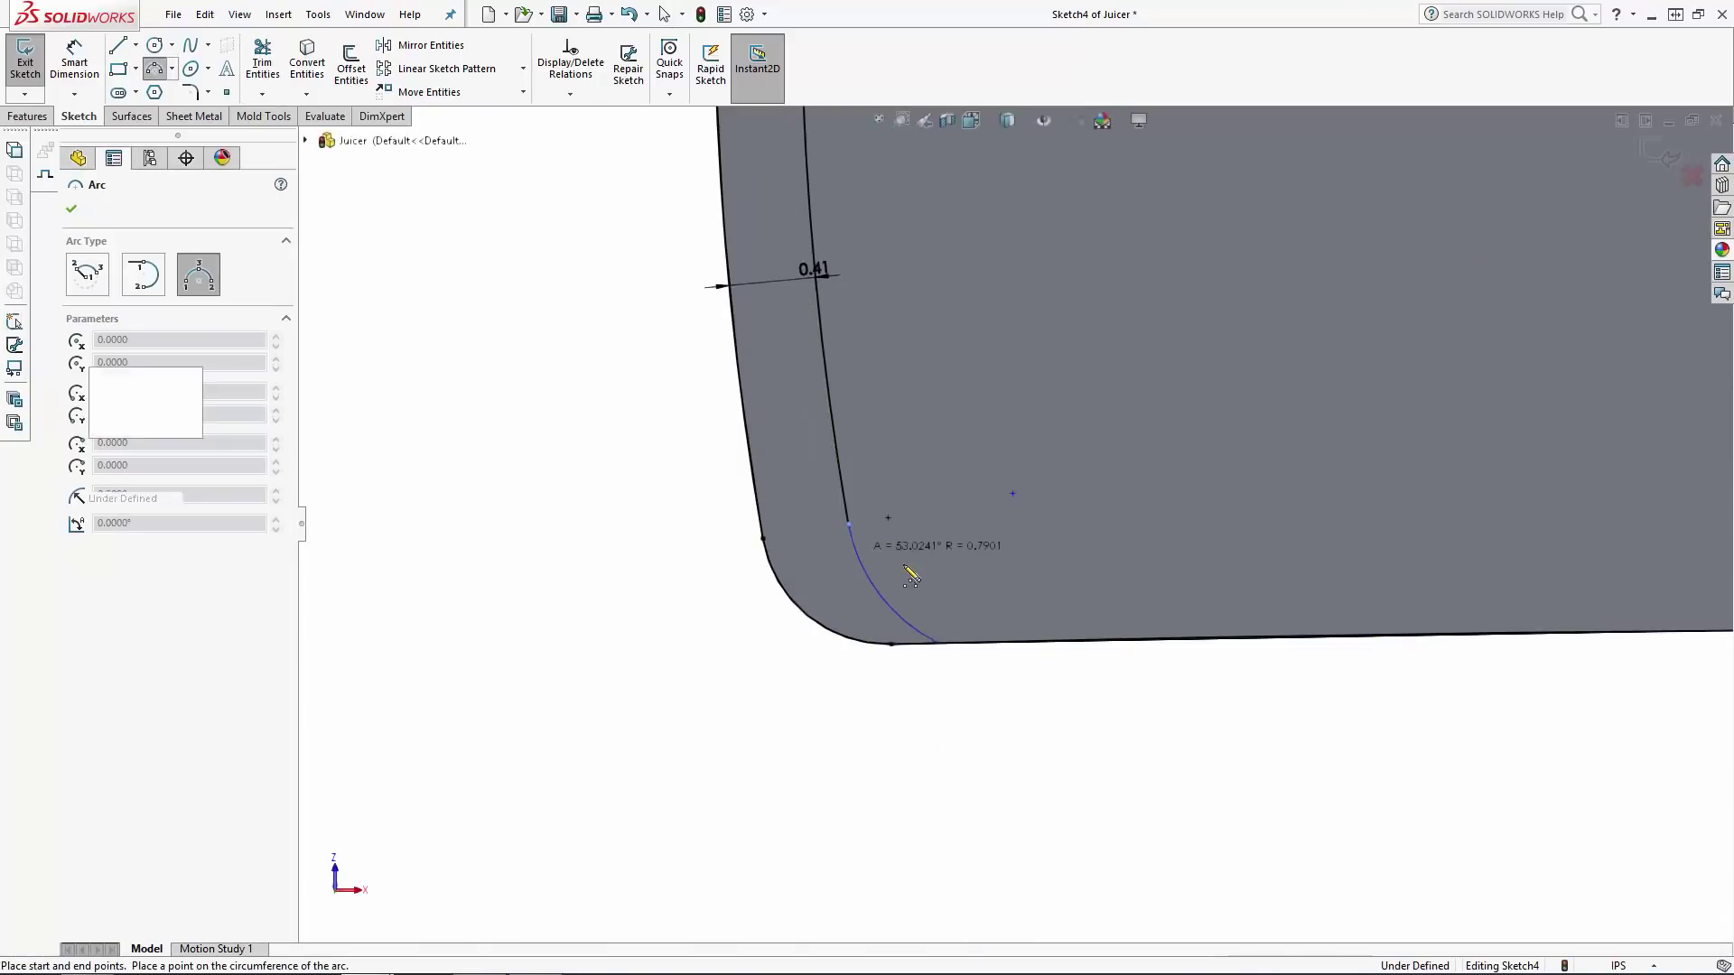
{"action": "key", "text": "Escape"}
{"action": "left_click", "coordinate": [843, 481]}
{"action": "left_click", "coordinate": [858, 561], "text": "ctrl"}
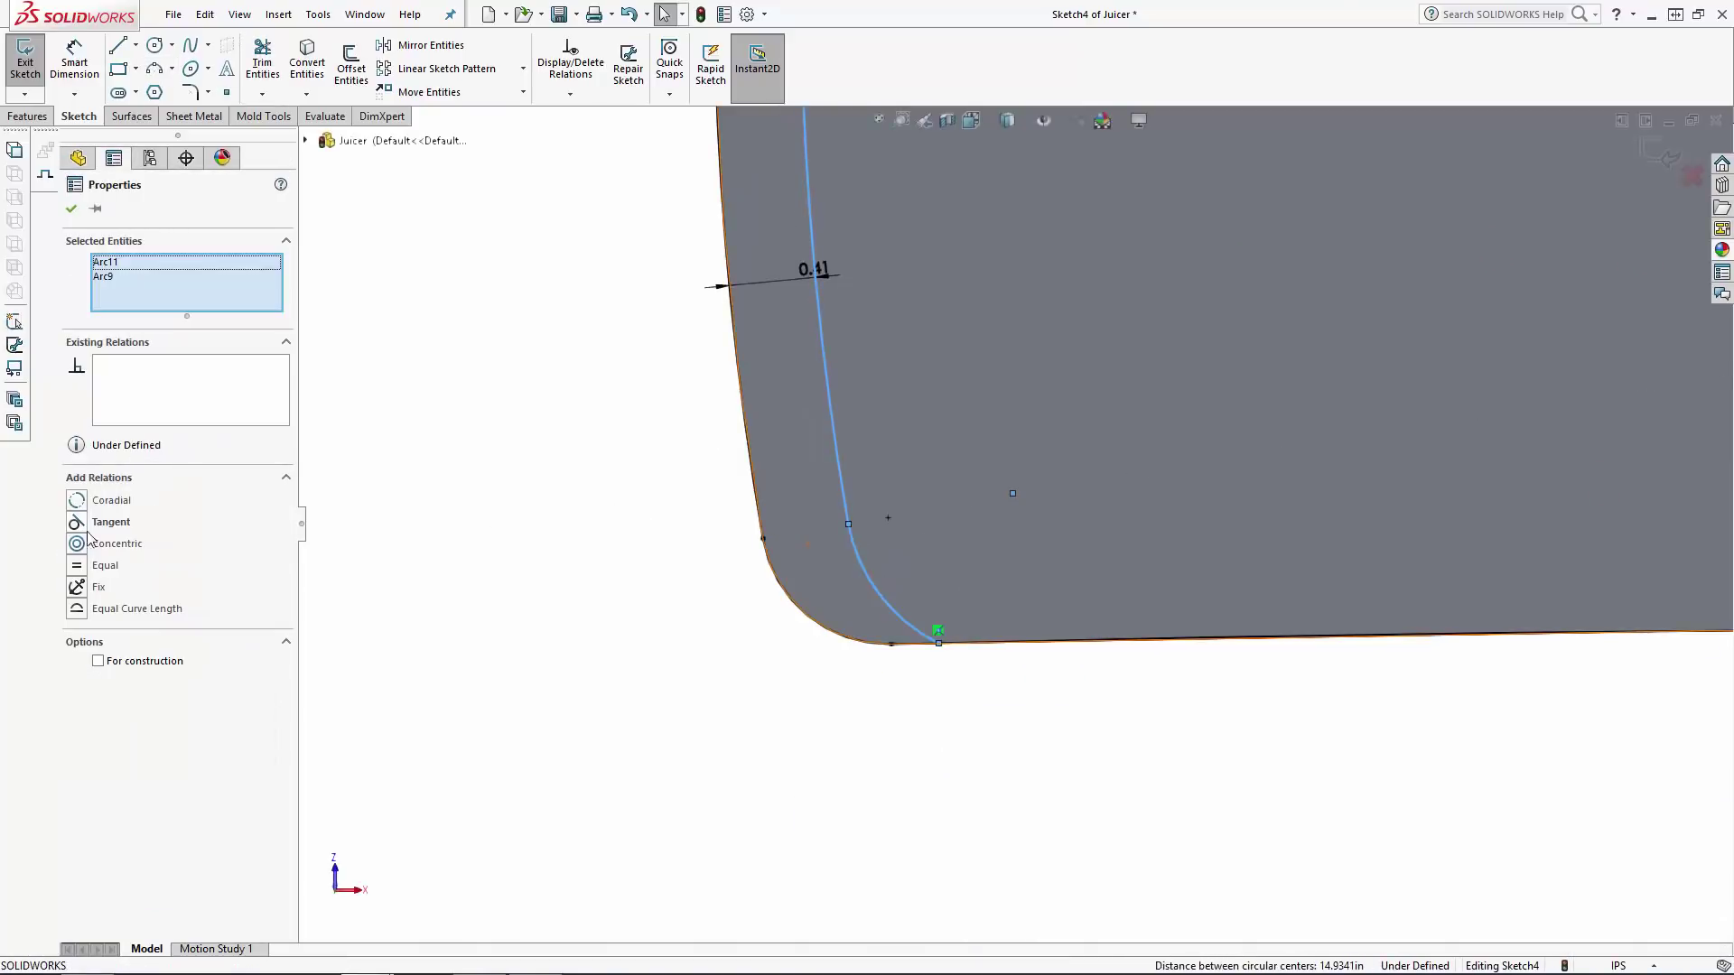
{"action": "left_click", "coordinate": [86, 525]}
Trim the converted long edge beyond the new corner arc and make that arc tangent to the long edge.
{"action": "left_click", "coordinate": [262, 64]}
{"action": "left_click", "coordinate": [971, 644]}
{"action": "key", "text": "Escape"}
{"action": "left_click_drag", "start_coordinate": [933, 643], "coordinate": [995, 655]}
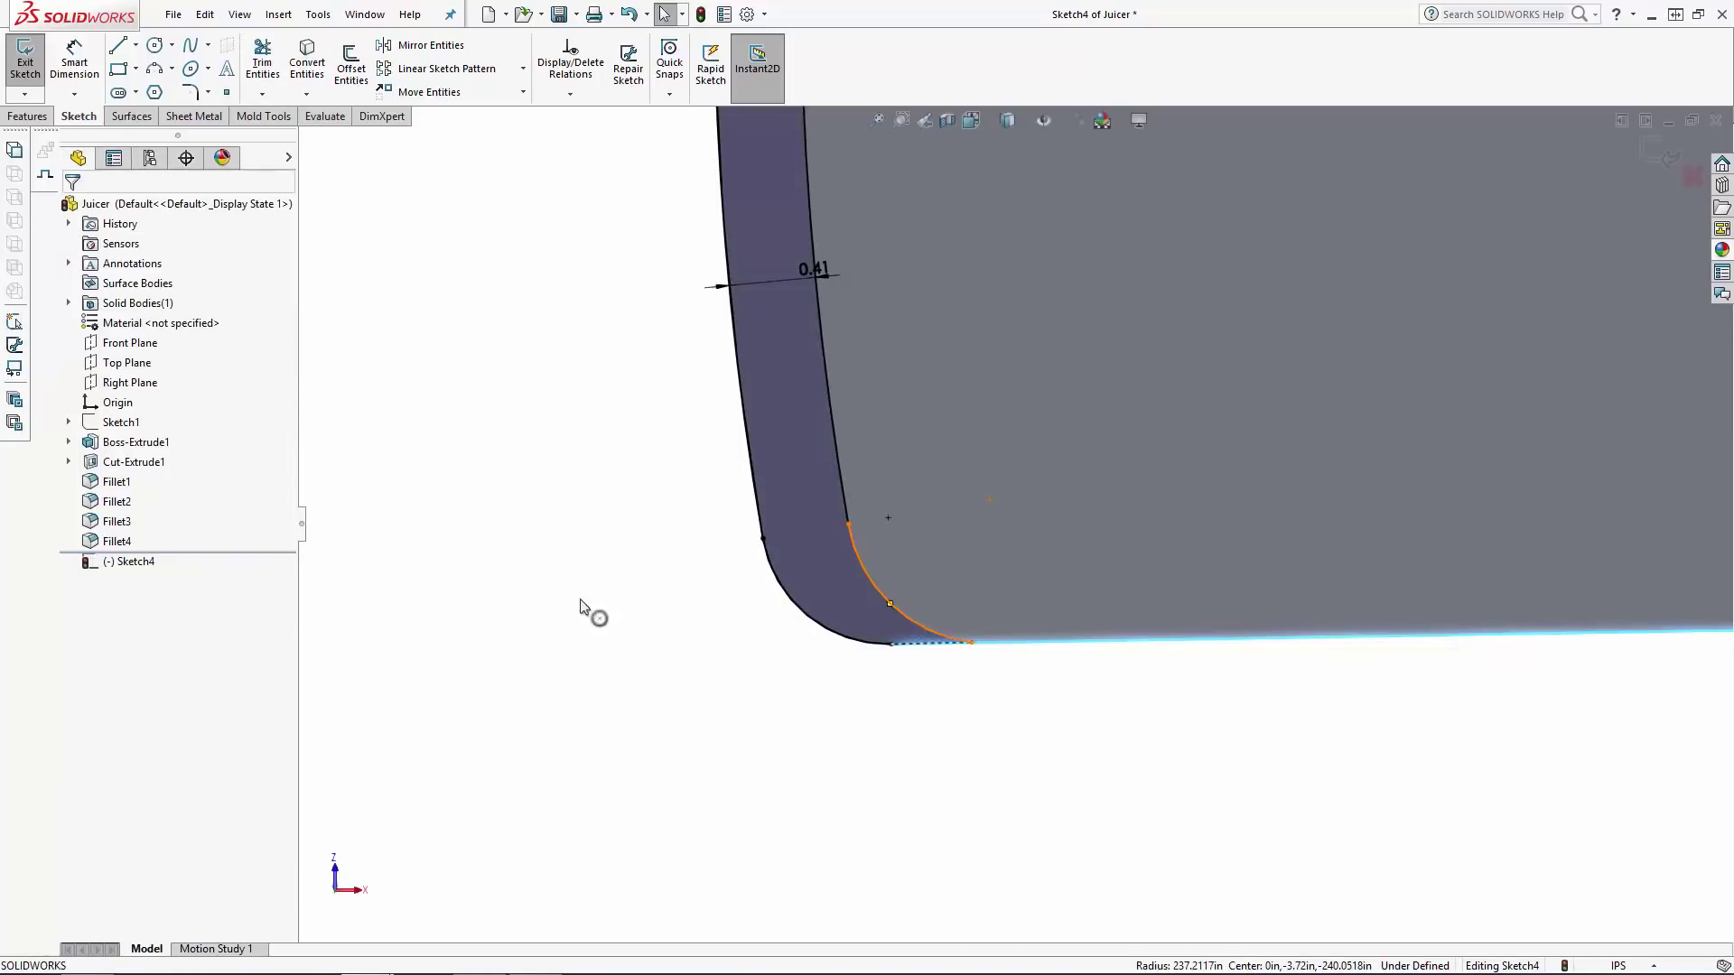
{"action": "left_click", "coordinate": [78, 520]}
{"action": "left_click", "coordinate": [860, 759]}
Close the strip sketch and extrude-cut it using Offset From Surface, 0.15 in short of the container's top rim face.
{"action": "scroll", "coordinate": [859, 759], "scroll_direction": "up", "scroll_amount": 5}
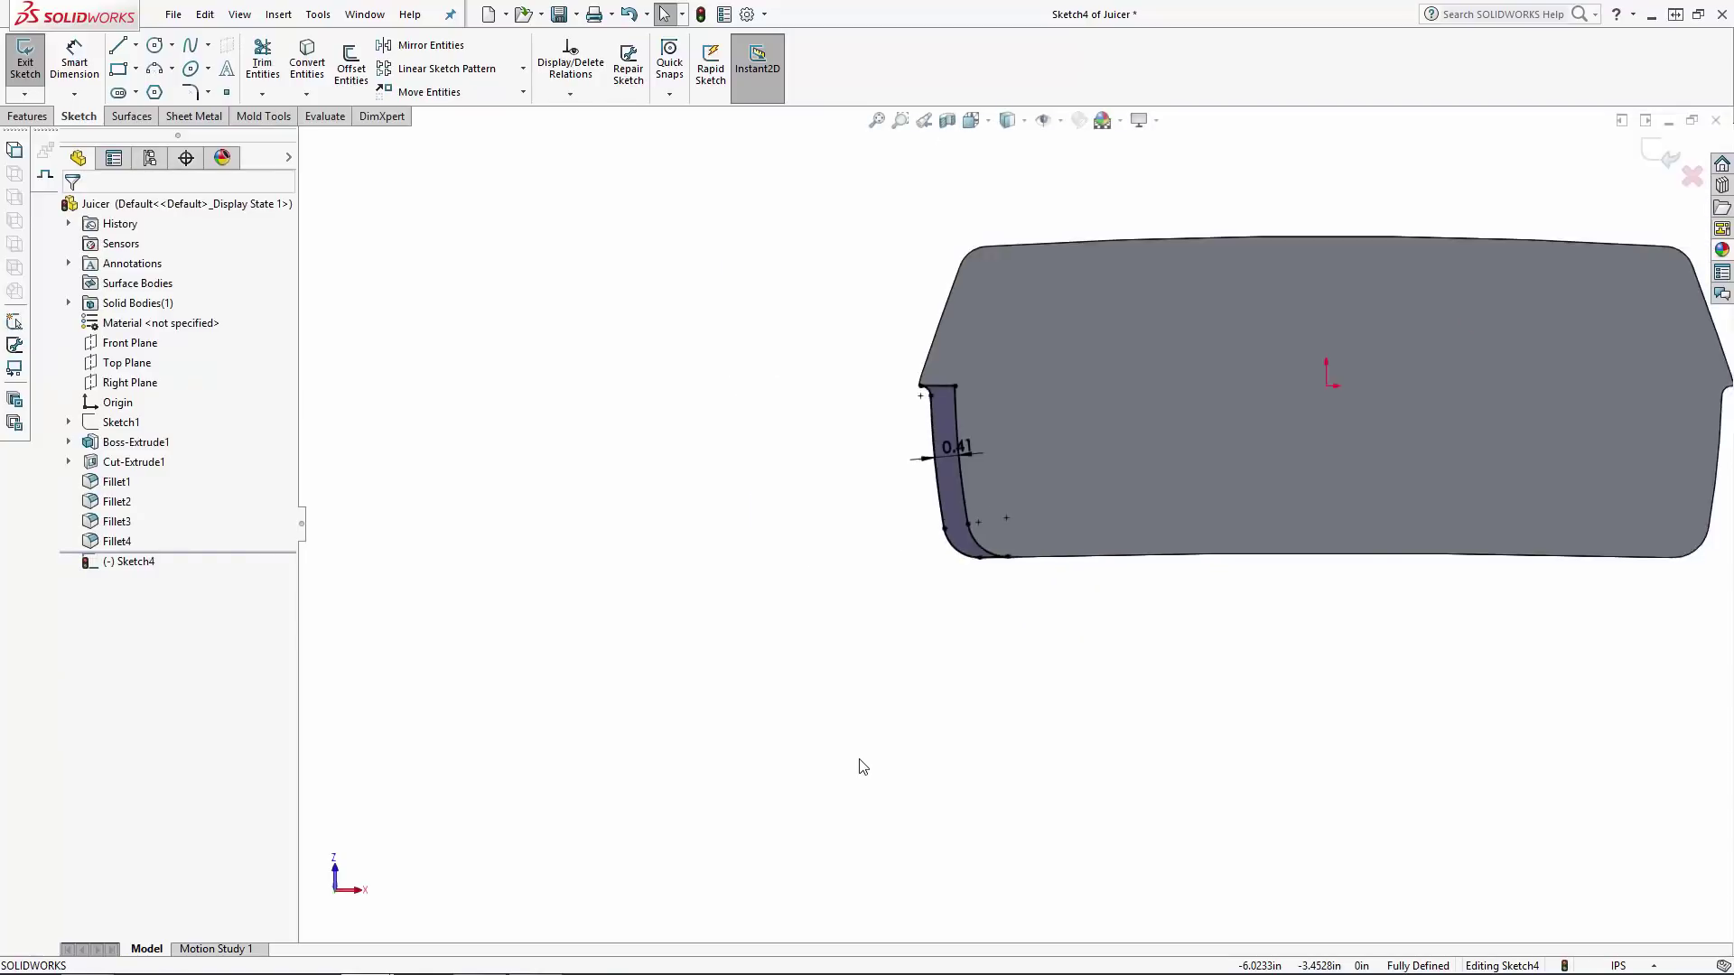
{"action": "middle_click_drag", "start_coordinate": [859, 758], "coordinate": [1276, 620]}
{"action": "scroll", "coordinate": [1015, 519], "scroll_direction": "up", "scroll_amount": 4}
{"action": "scroll", "coordinate": [1428, 372], "scroll_direction": "down", "scroll_amount": 4}
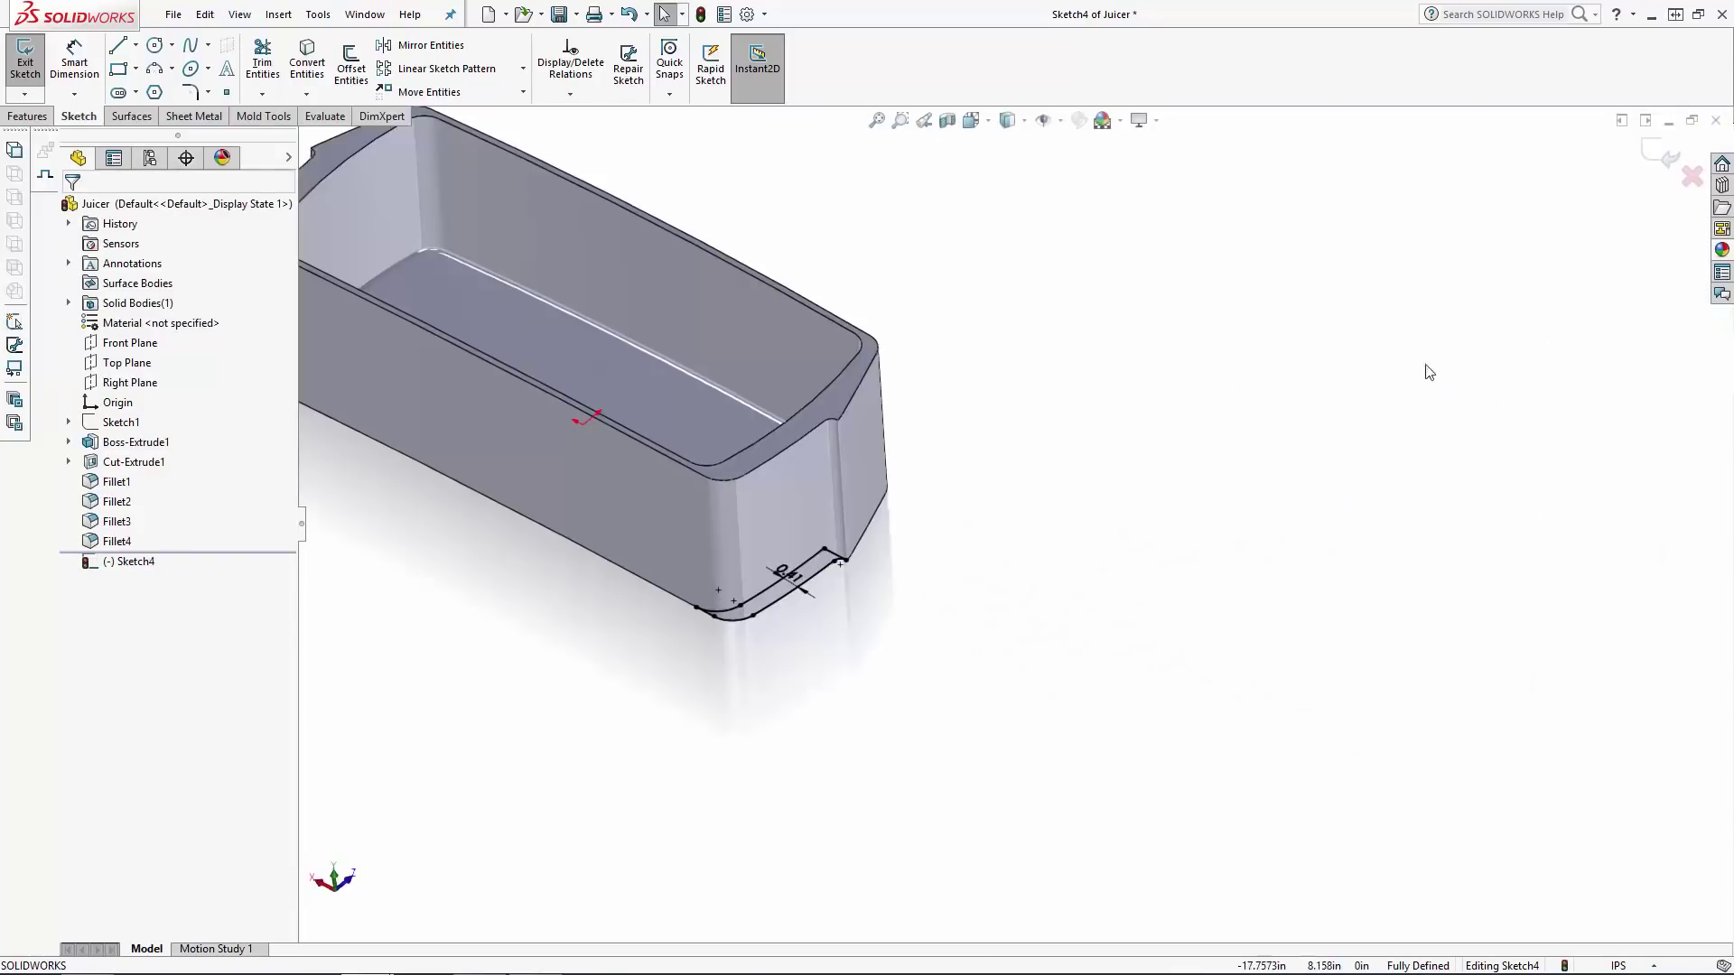
{"action": "double_click", "coordinate": [1393, 352]}
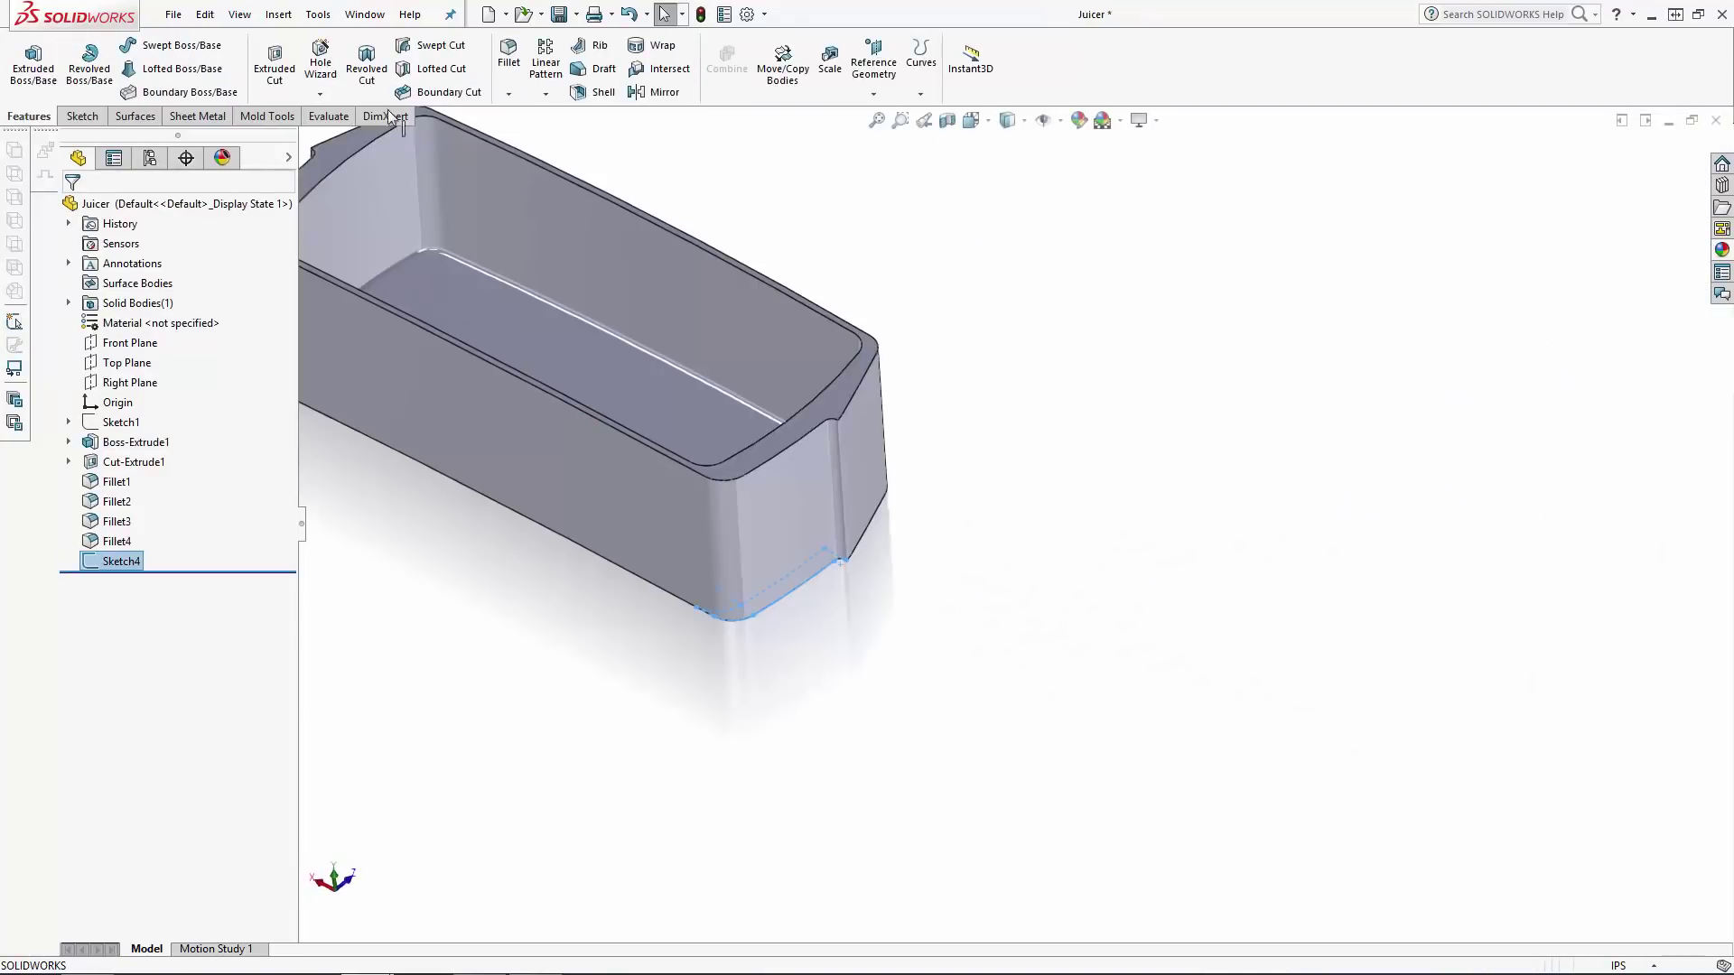
{"action": "left_click", "coordinate": [274, 65]}
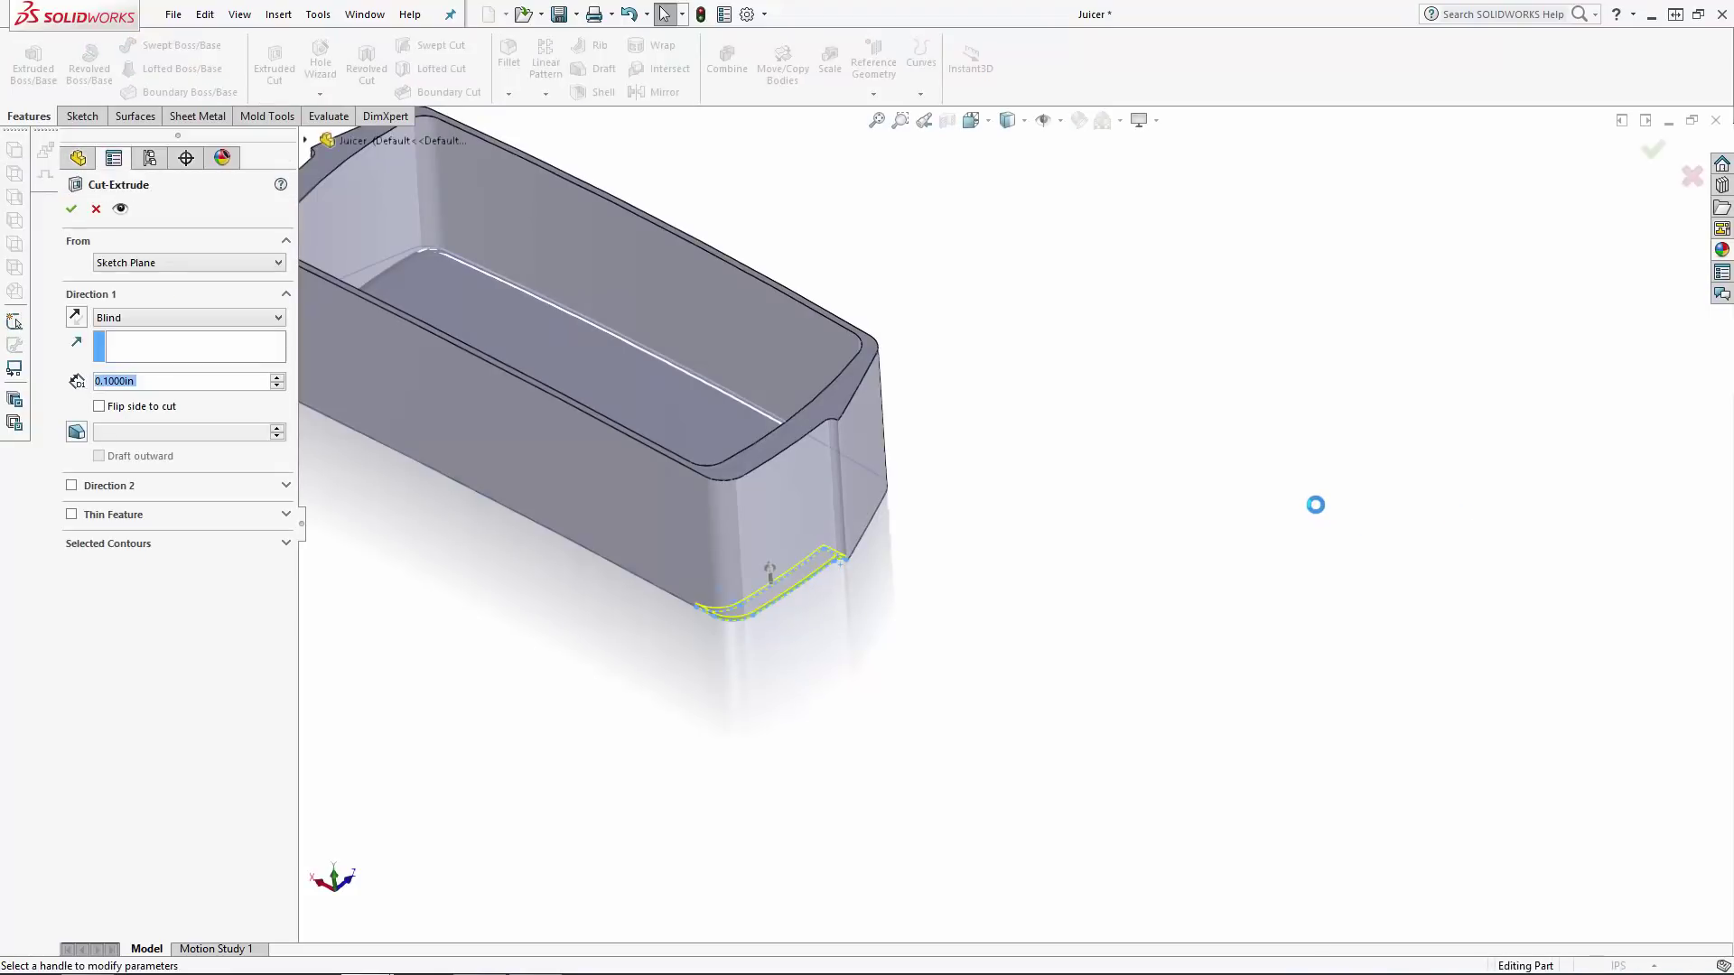
{"action": "left_click", "coordinate": [149, 317]}
{"action": "left_click", "coordinate": [144, 398]}
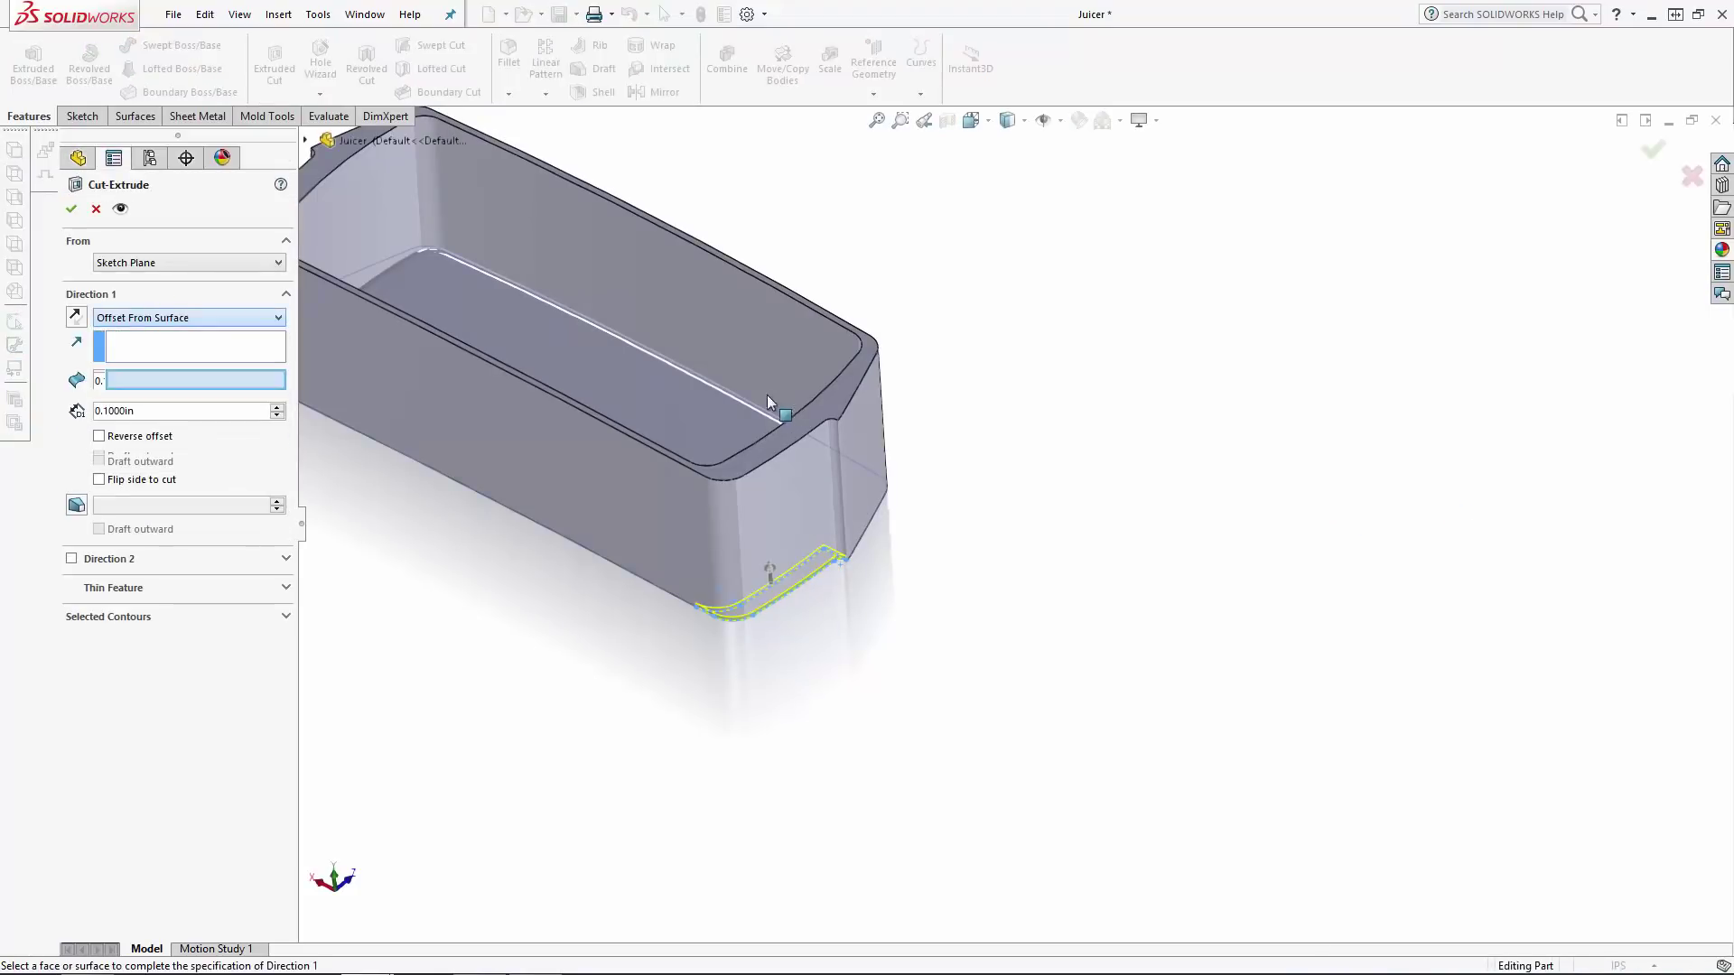
{"action": "left_click", "coordinate": [780, 437]}
{"action": "scroll", "coordinate": [767, 448], "scroll_direction": "down", "scroll_amount": 6}
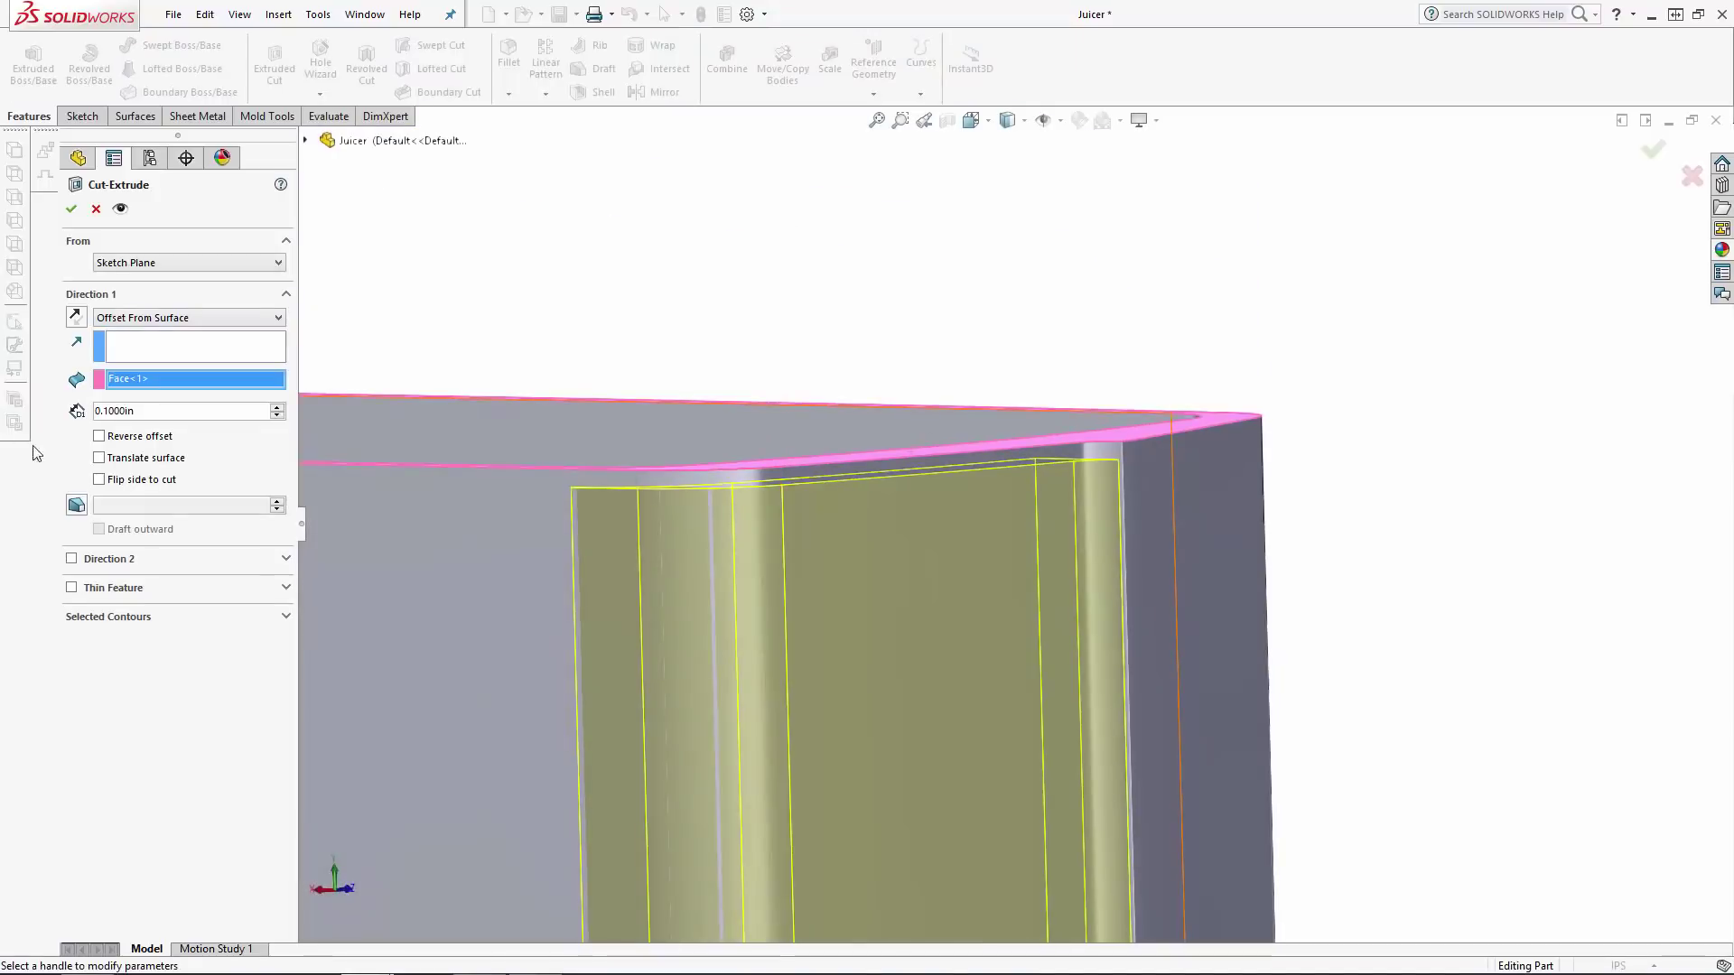
{"action": "type", "text": "0.1"}
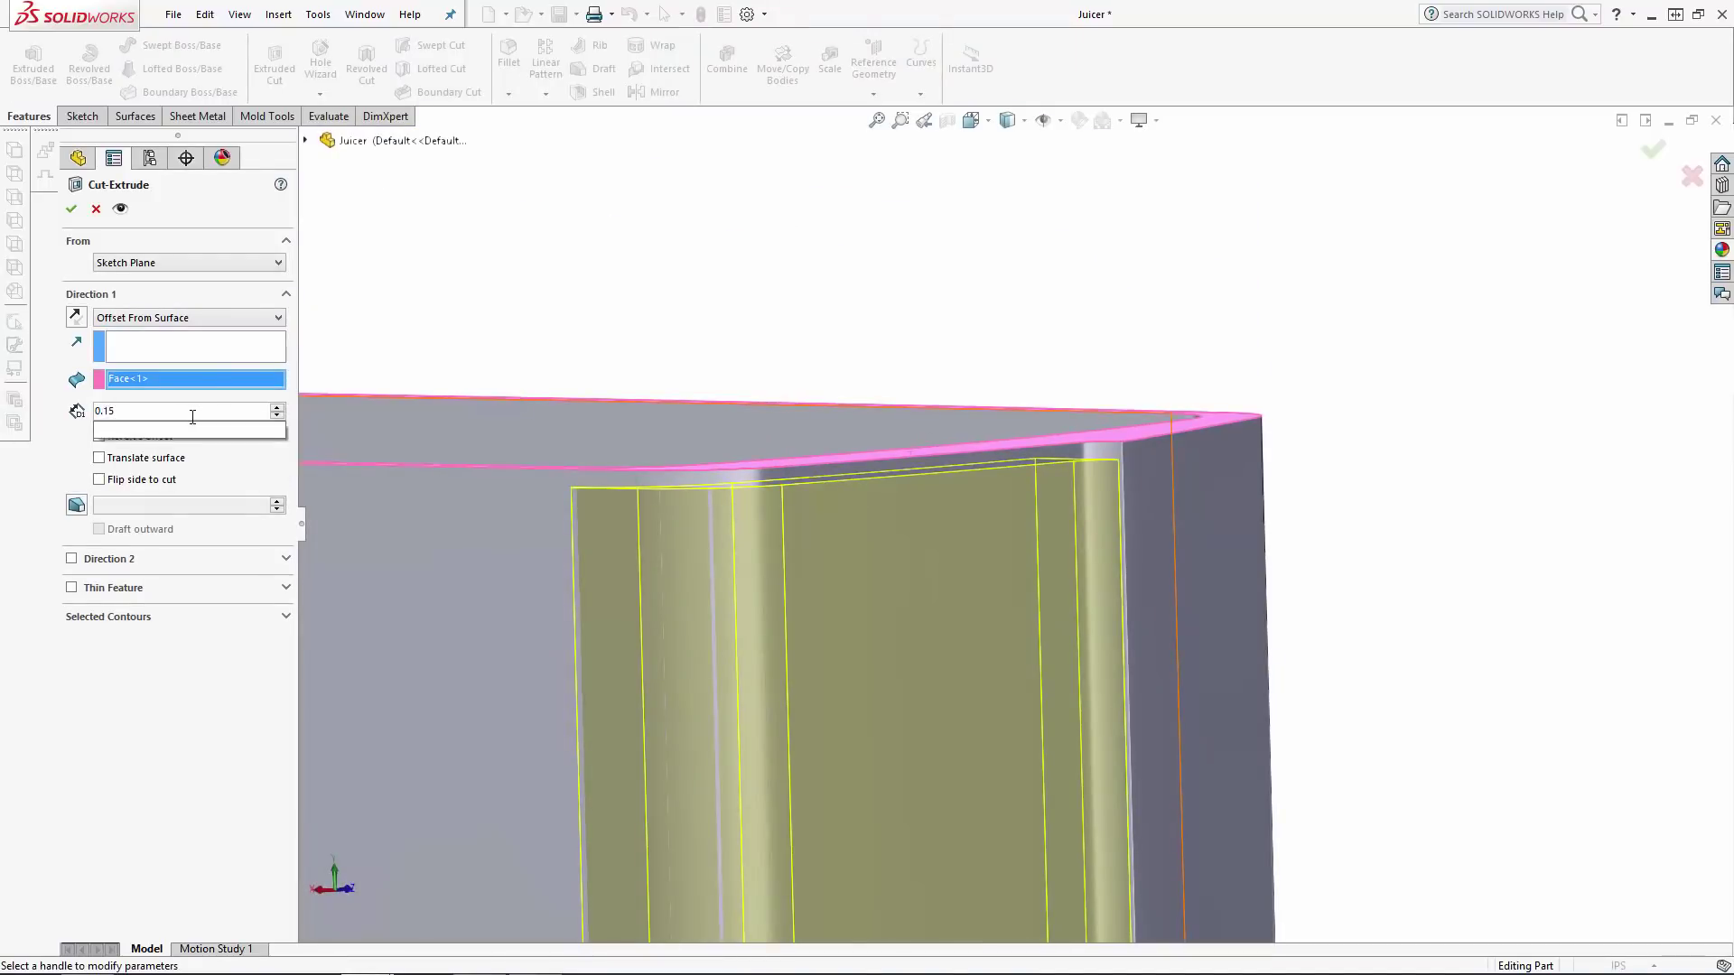
{"action": "type", "text": "5"}
{"action": "key", "text": "Return"}
{"action": "key", "text": "Return"}
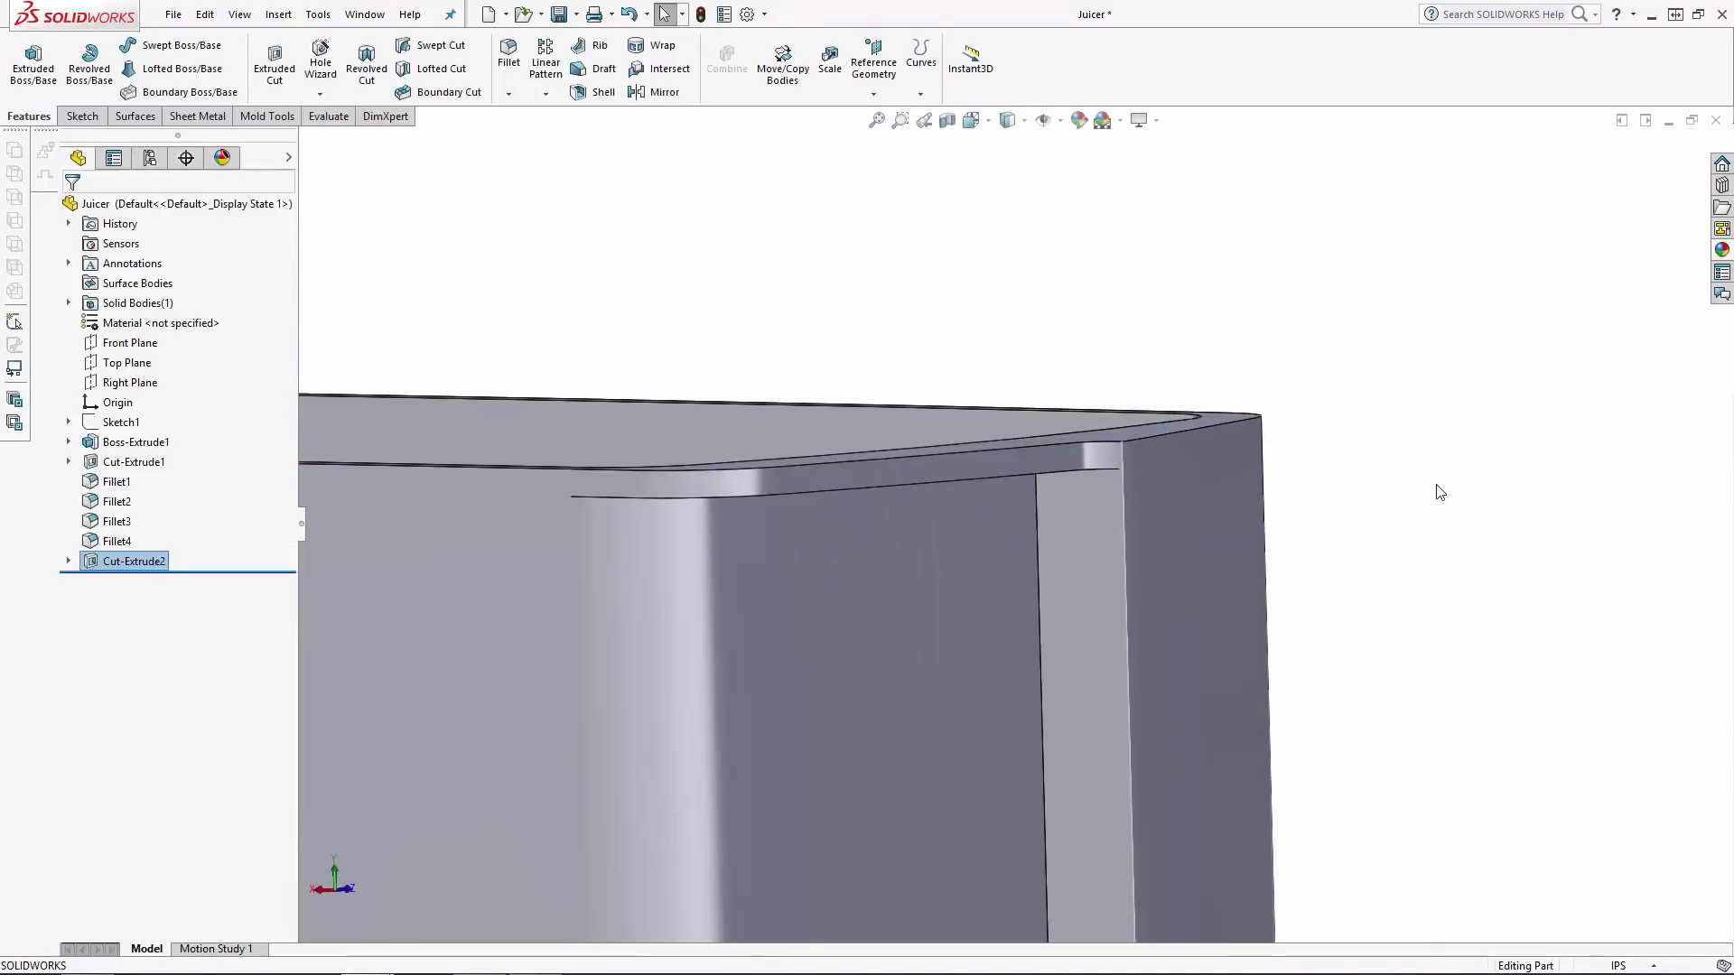
{"action": "left_click", "coordinate": [1435, 484]}
Mirror the end strip cut about the Right Plane to the container's opposite end.
{"action": "scroll", "coordinate": [1436, 485], "scroll_direction": "up", "scroll_amount": 8}
{"action": "scroll", "coordinate": [724, 534], "scroll_direction": "down", "scroll_amount": 4}
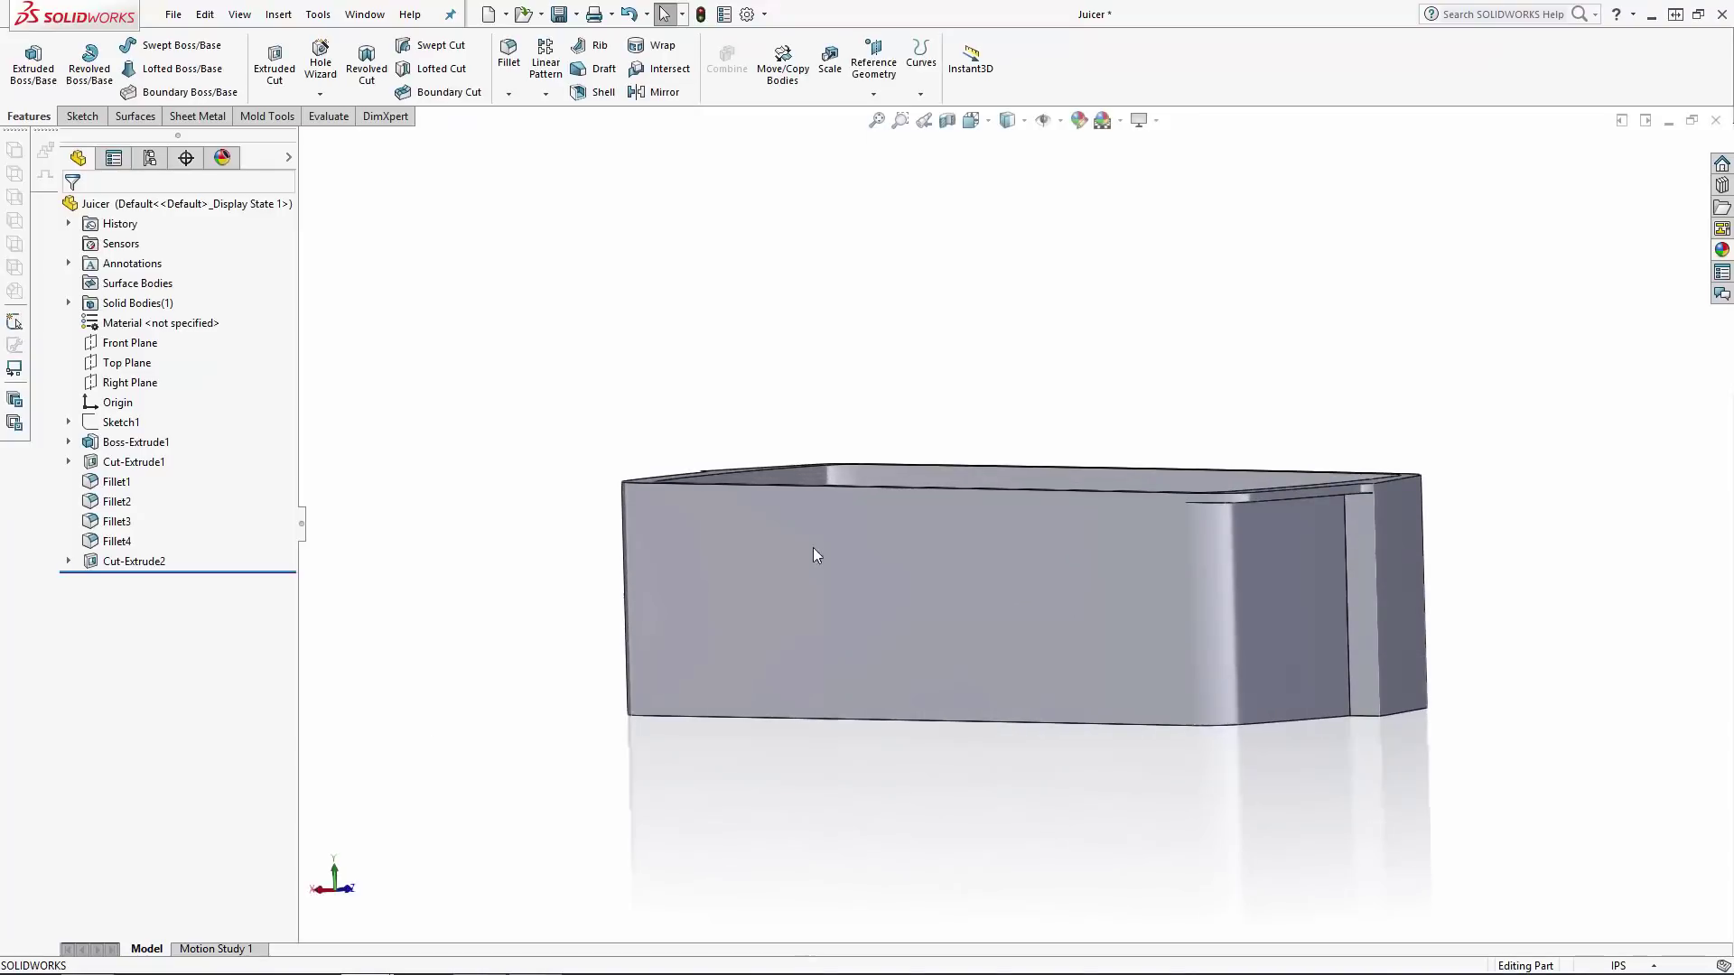
{"action": "left_click", "coordinate": [150, 386]}
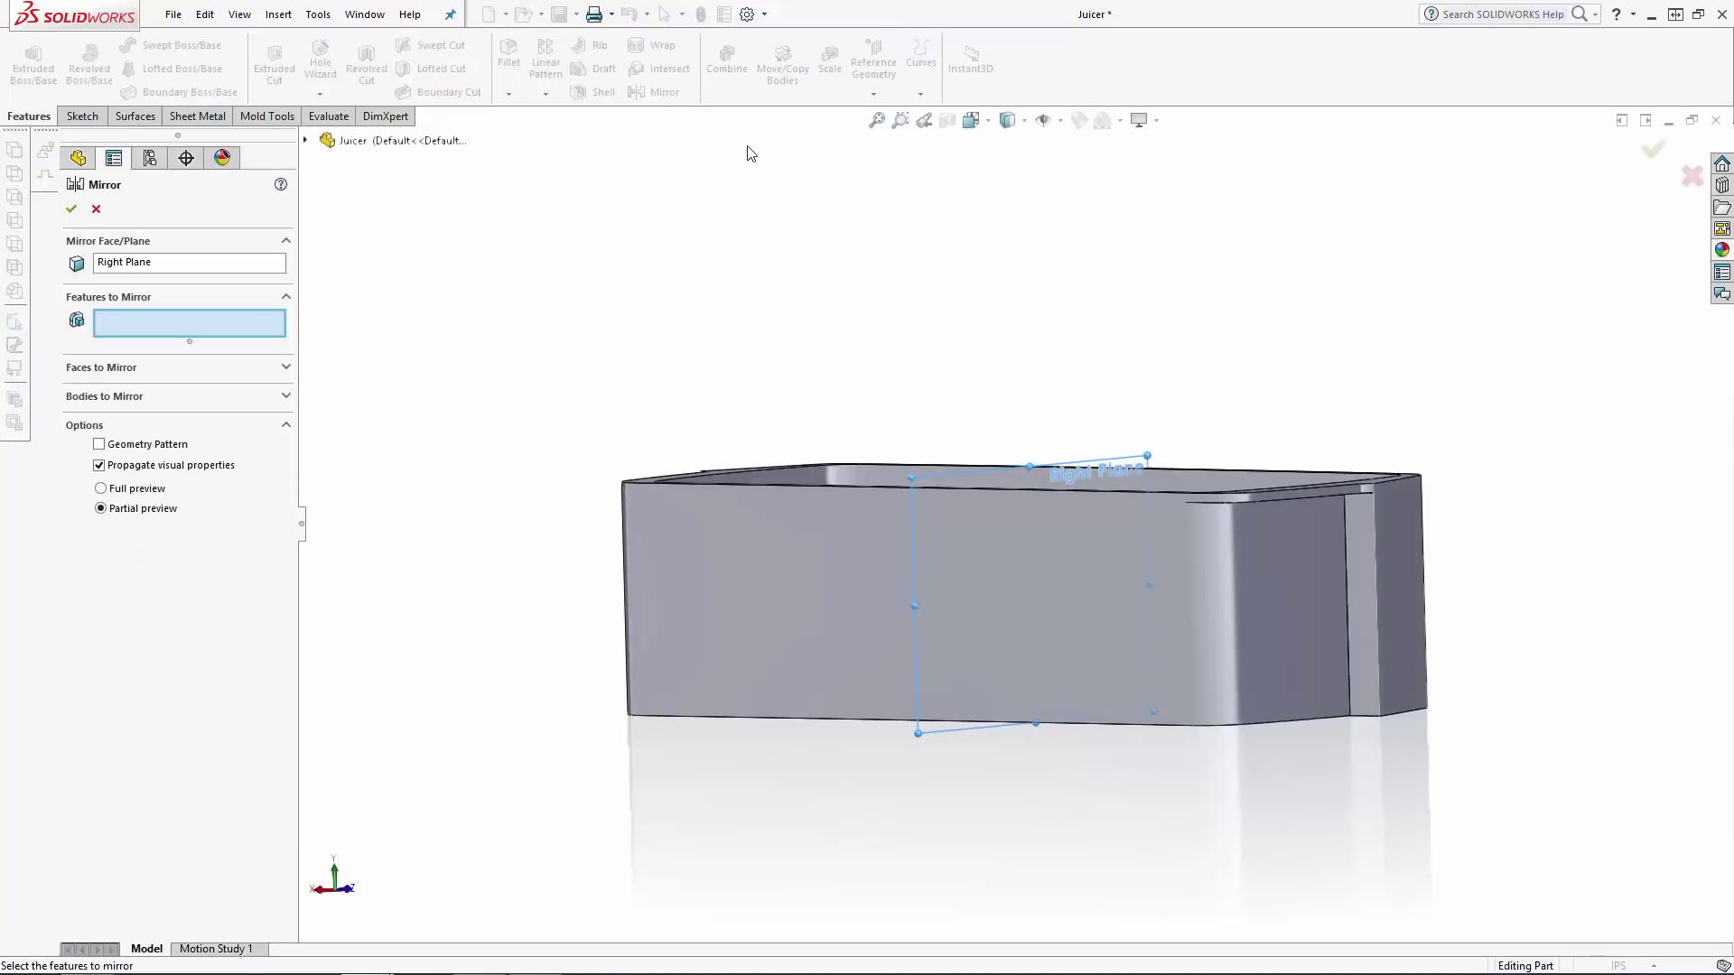
{"action": "middle_click_drag", "start_coordinate": [740, 321], "coordinate": [1337, 420]}
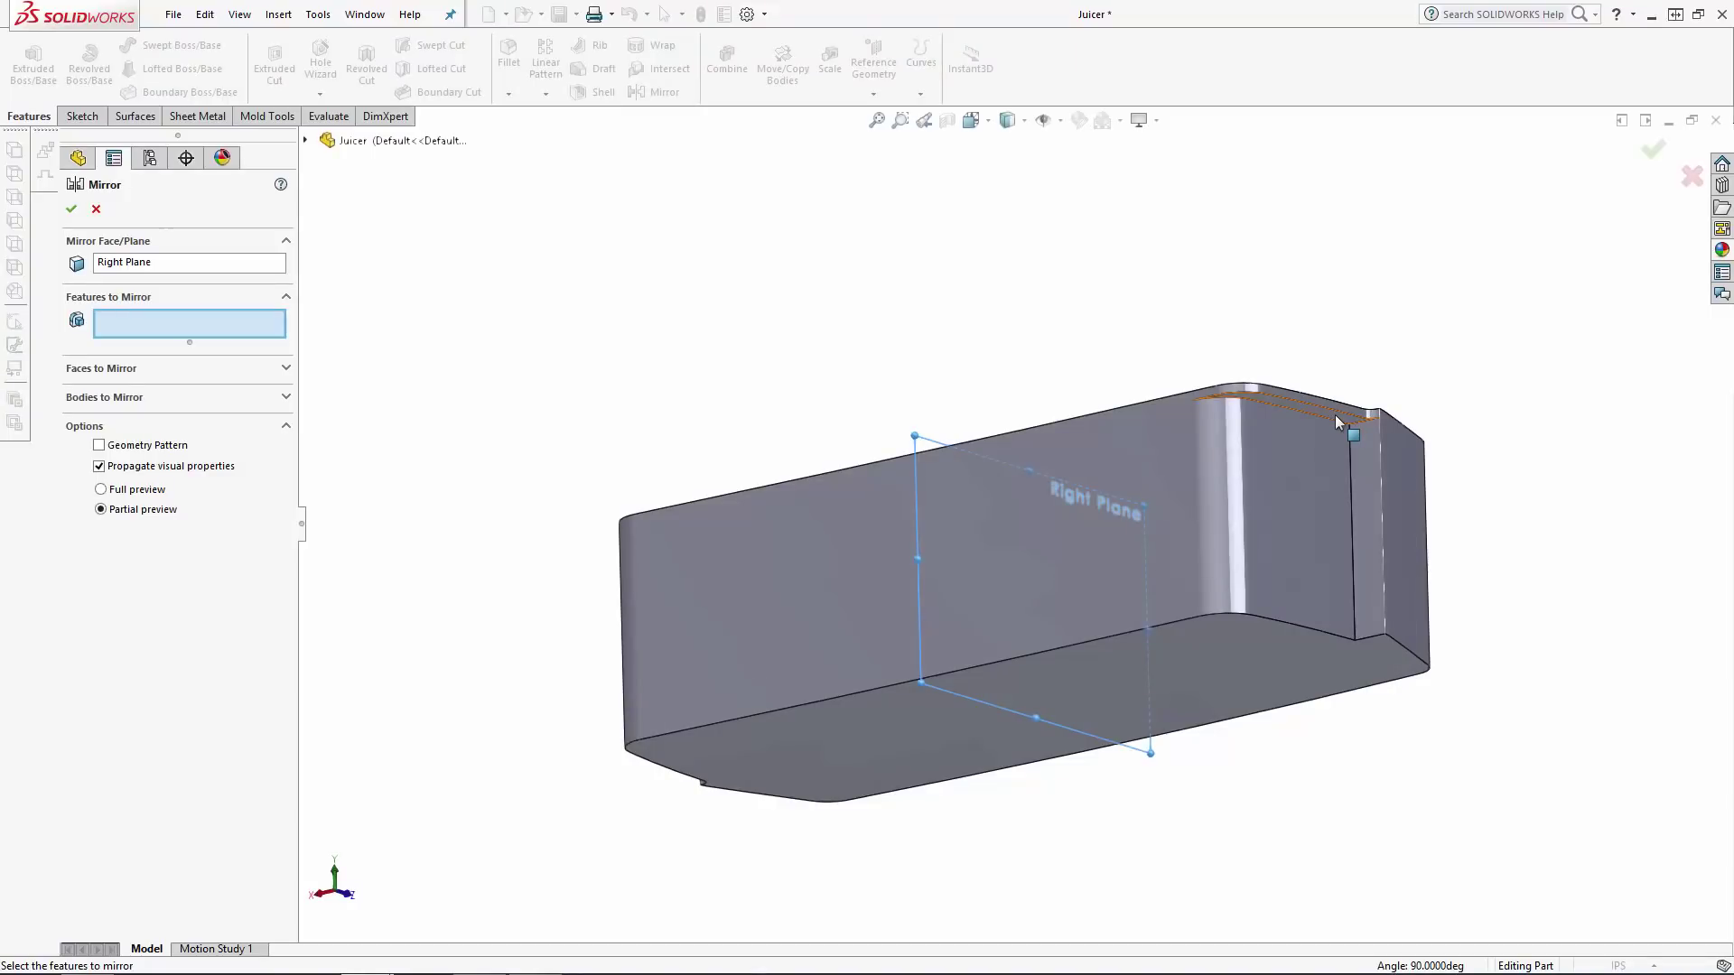
{"action": "left_click", "coordinate": [1335, 414]}
{"action": "middle_click_drag", "start_coordinate": [1334, 414], "coordinate": [975, 234]}
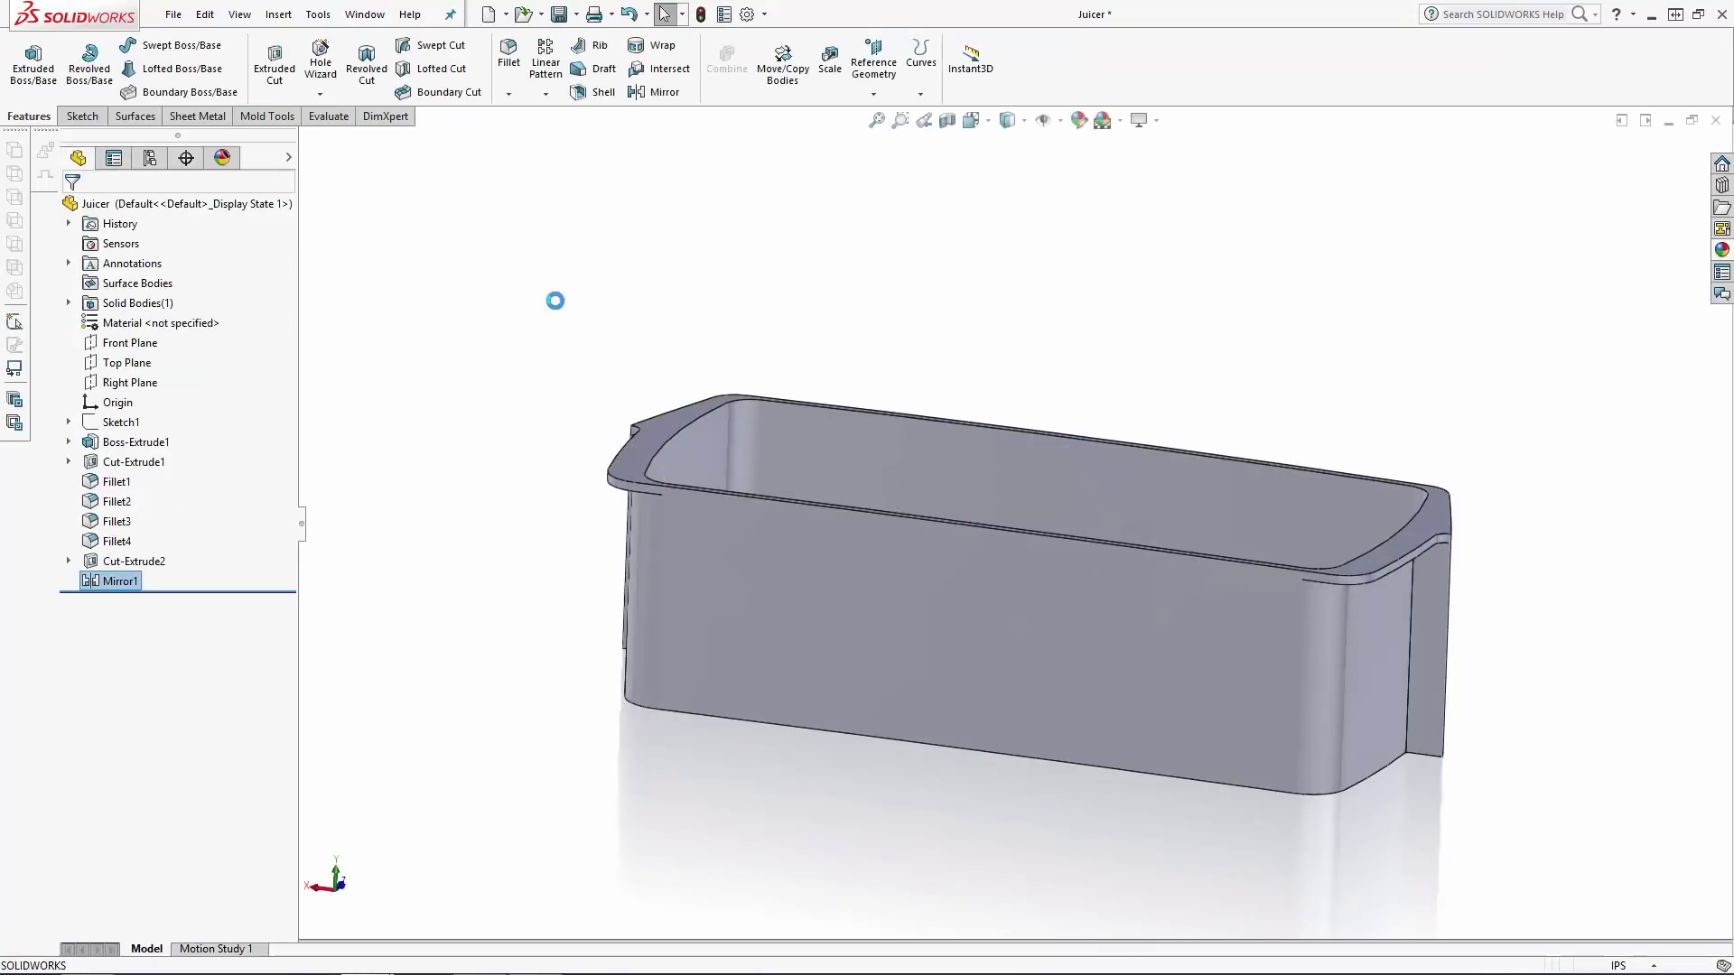
Open a new sketch on the Right Plane and face it squarely.
{"action": "middle_click_drag", "start_coordinate": [556, 301], "coordinate": [533, 484]}
{"action": "key", "text": "z"}
{"action": "key", "text": "z"}
{"action": "key", "text": "z"}
{"action": "key", "text": "z"}
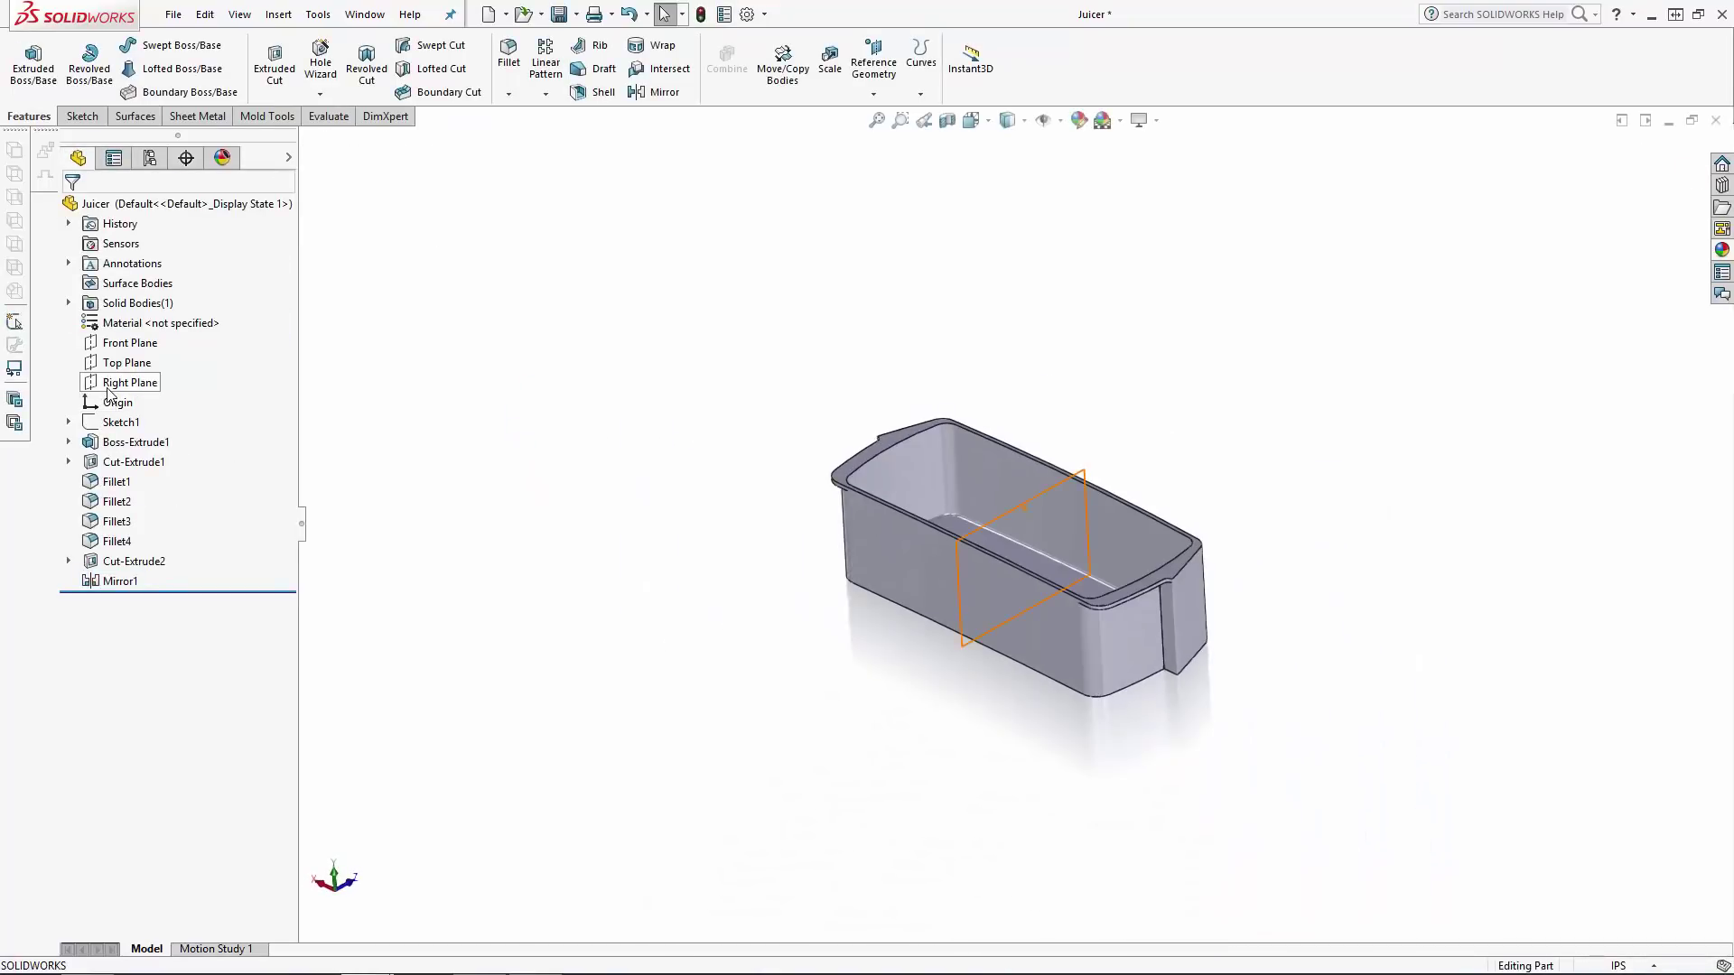
{"action": "left_click", "coordinate": [110, 390]}
{"action": "left_click", "coordinate": [123, 360]}
{"action": "left_click", "coordinate": [972, 121]}
{"action": "left_click", "coordinate": [1075, 223]}
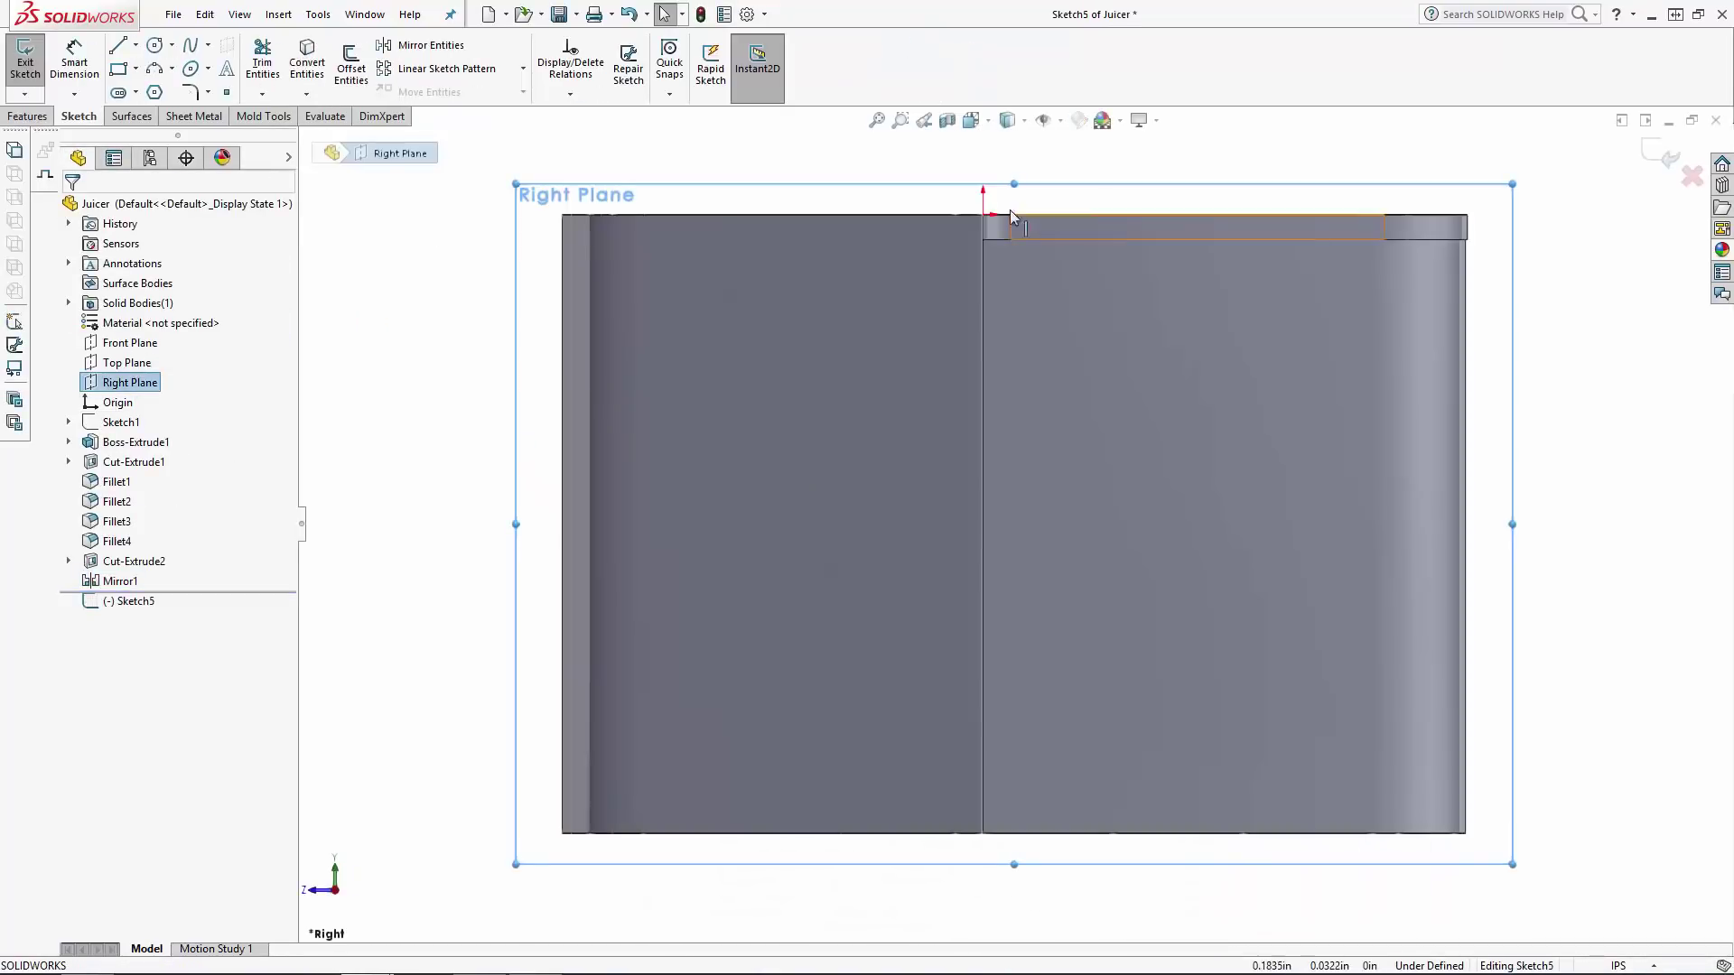
{"action": "left_click", "coordinate": [418, 282]}
Sketch a closed hook profile with a short leg about 0.75 in long and 0.15 in wide, and a longer leg with an angled inner tip.
{"action": "left_click", "coordinate": [119, 45]}
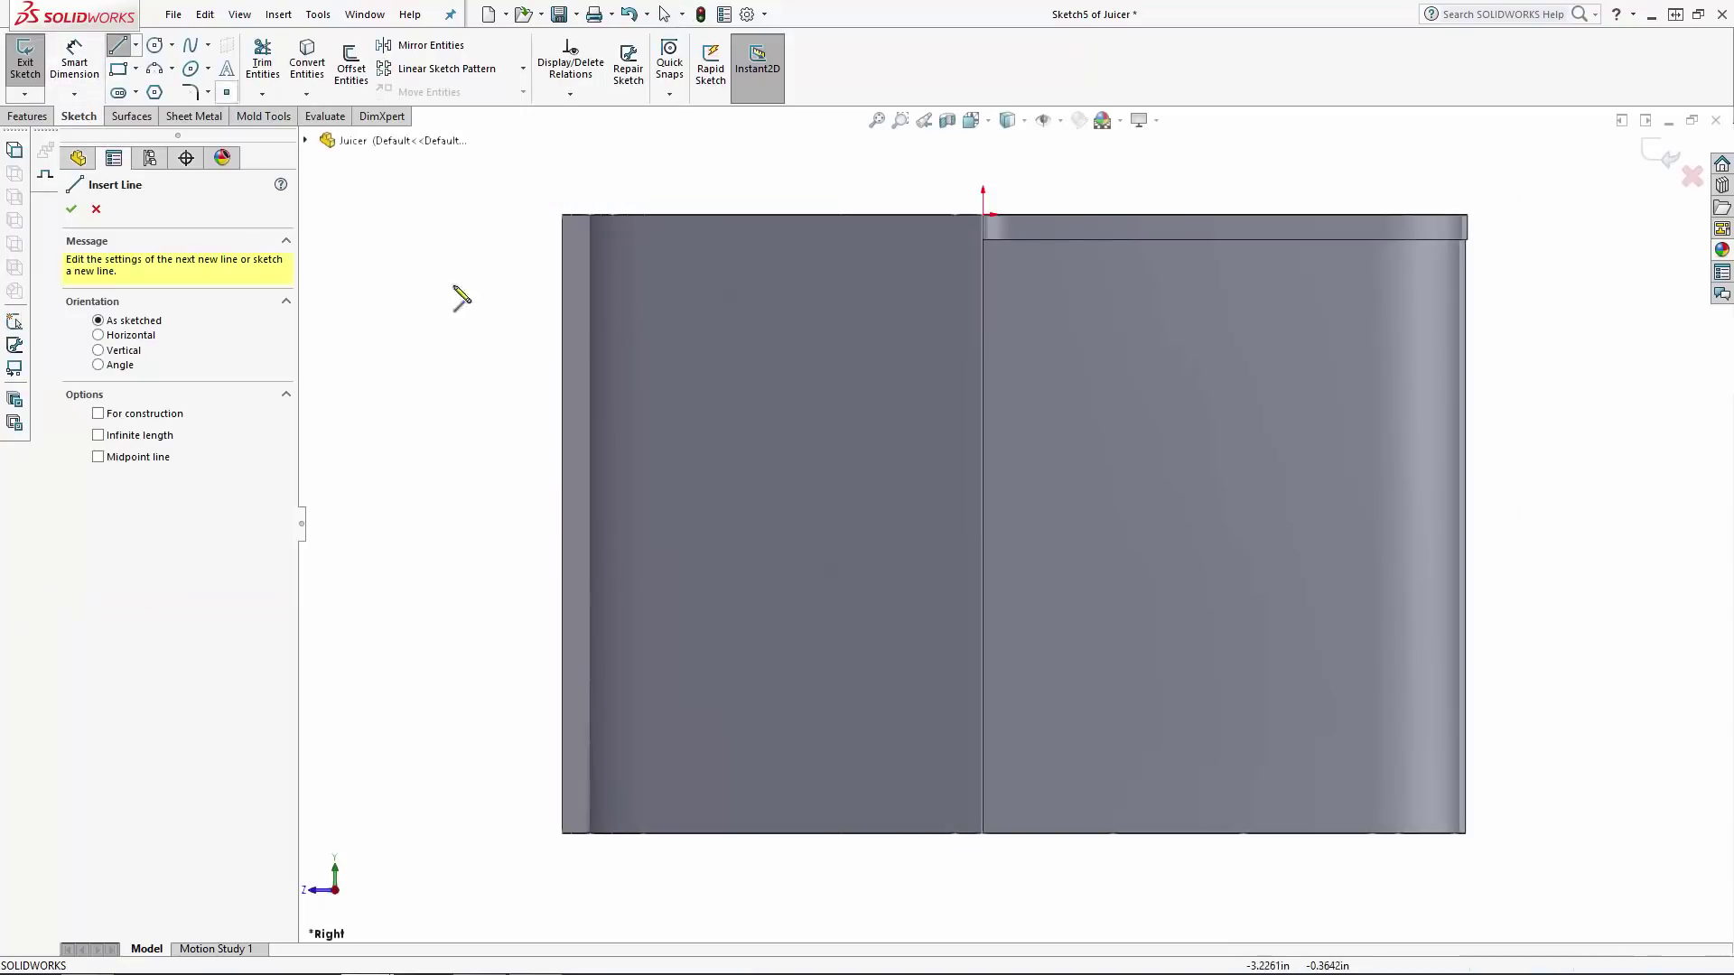
{"action": "left_click", "coordinate": [1085, 493]}
{"action": "left_click", "coordinate": [1085, 368]}
{"action": "left_click", "coordinate": [1323, 368]}
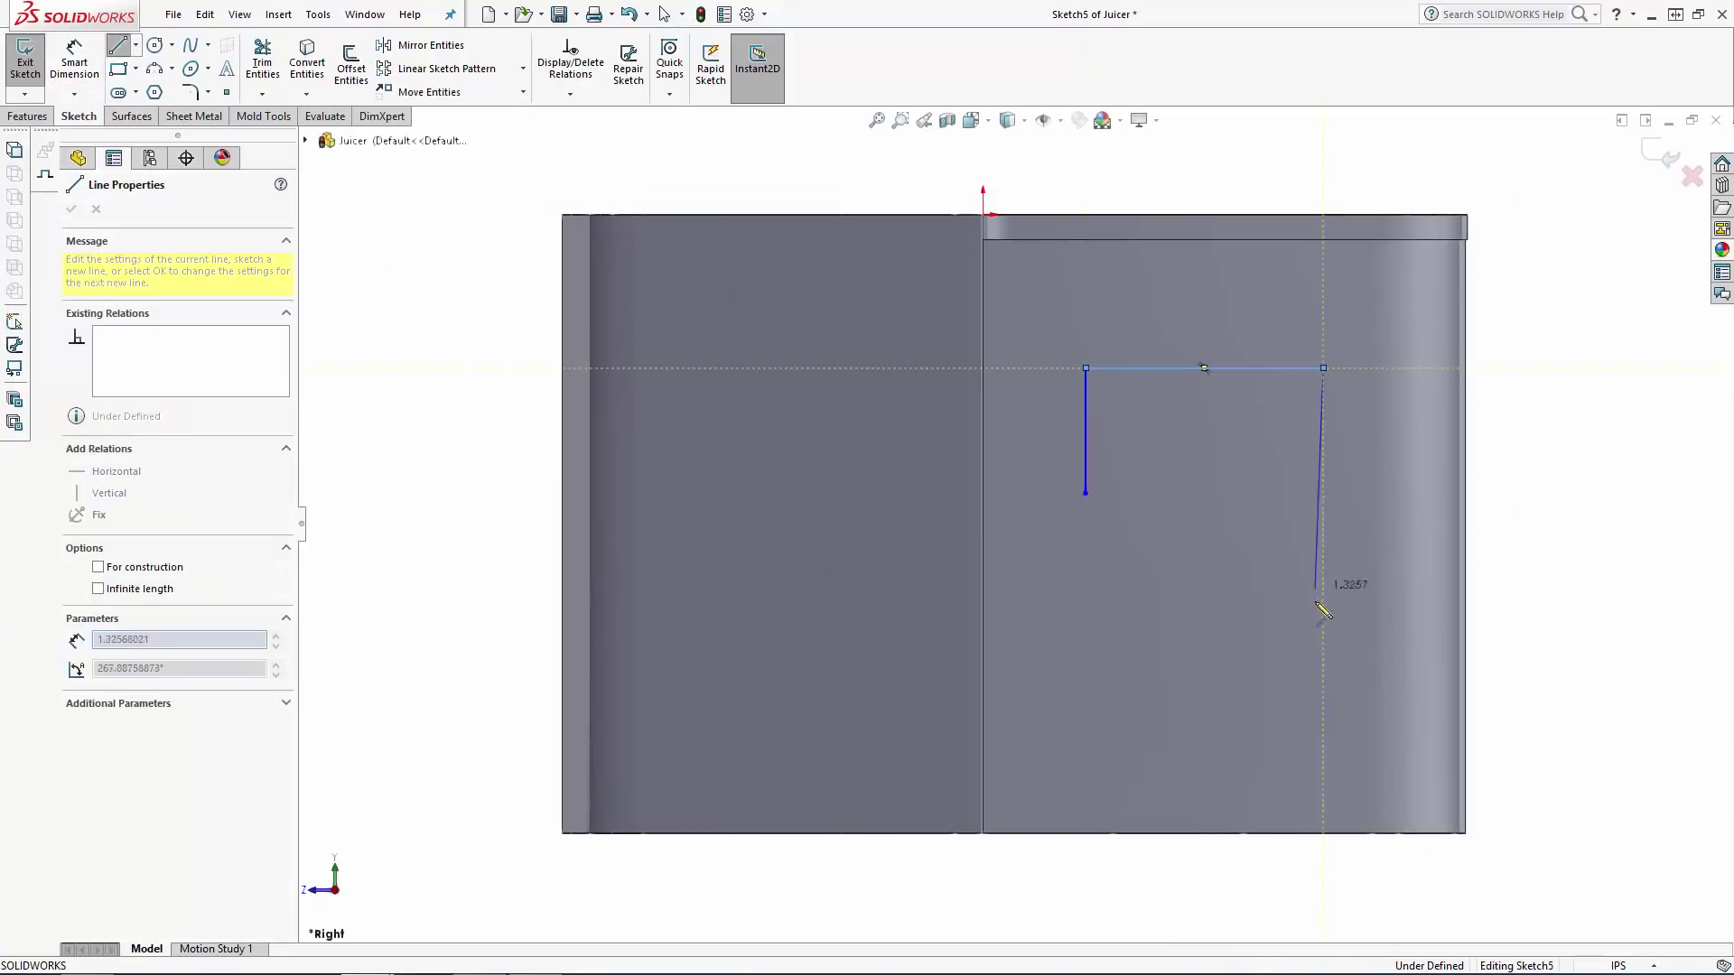
{"action": "left_click", "coordinate": [1322, 576]}
{"action": "left_click", "coordinate": [1294, 576]}
{"action": "left_click", "coordinate": [1261, 547]}
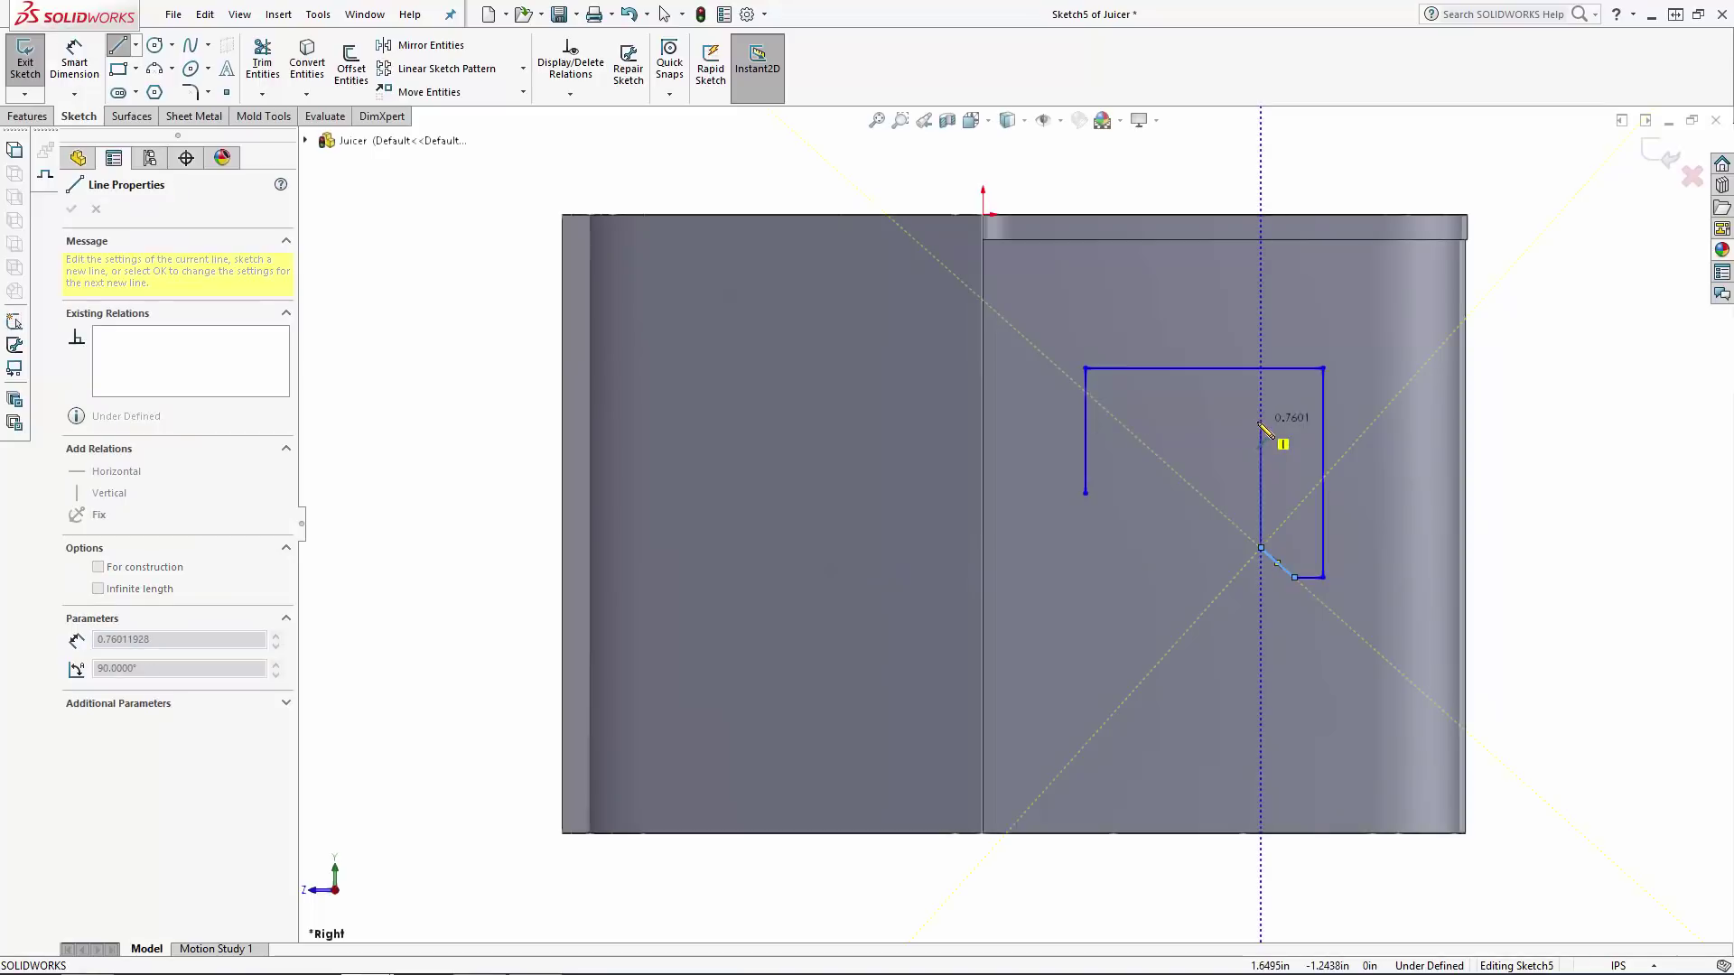
{"action": "left_click", "coordinate": [1261, 421]}
{"action": "left_click", "coordinate": [1110, 421]}
{"action": "left_click", "coordinate": [1110, 493]}
{"action": "left_click", "coordinate": [1085, 492]}
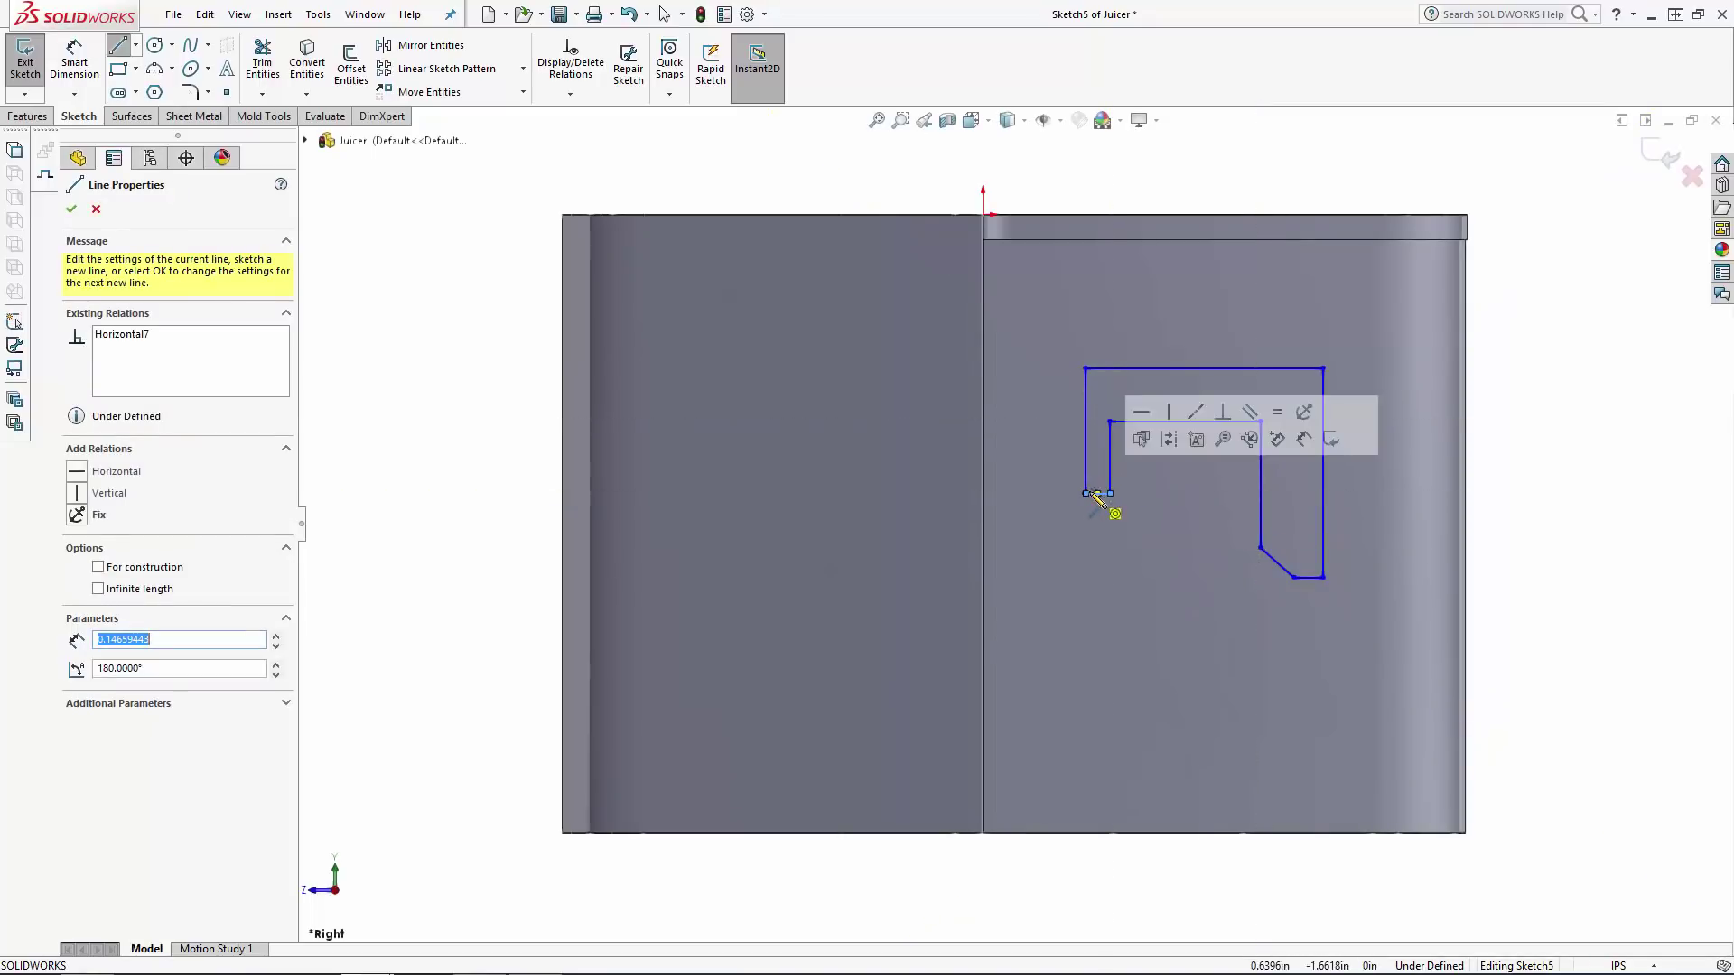
{"action": "key", "text": "Escape"}
Dimension the hook's short leg to 0.08 in wide and its outer edge to 0.65 in long.
{"action": "left_click", "coordinate": [74, 64]}
{"action": "left_click", "coordinate": [1097, 493]}
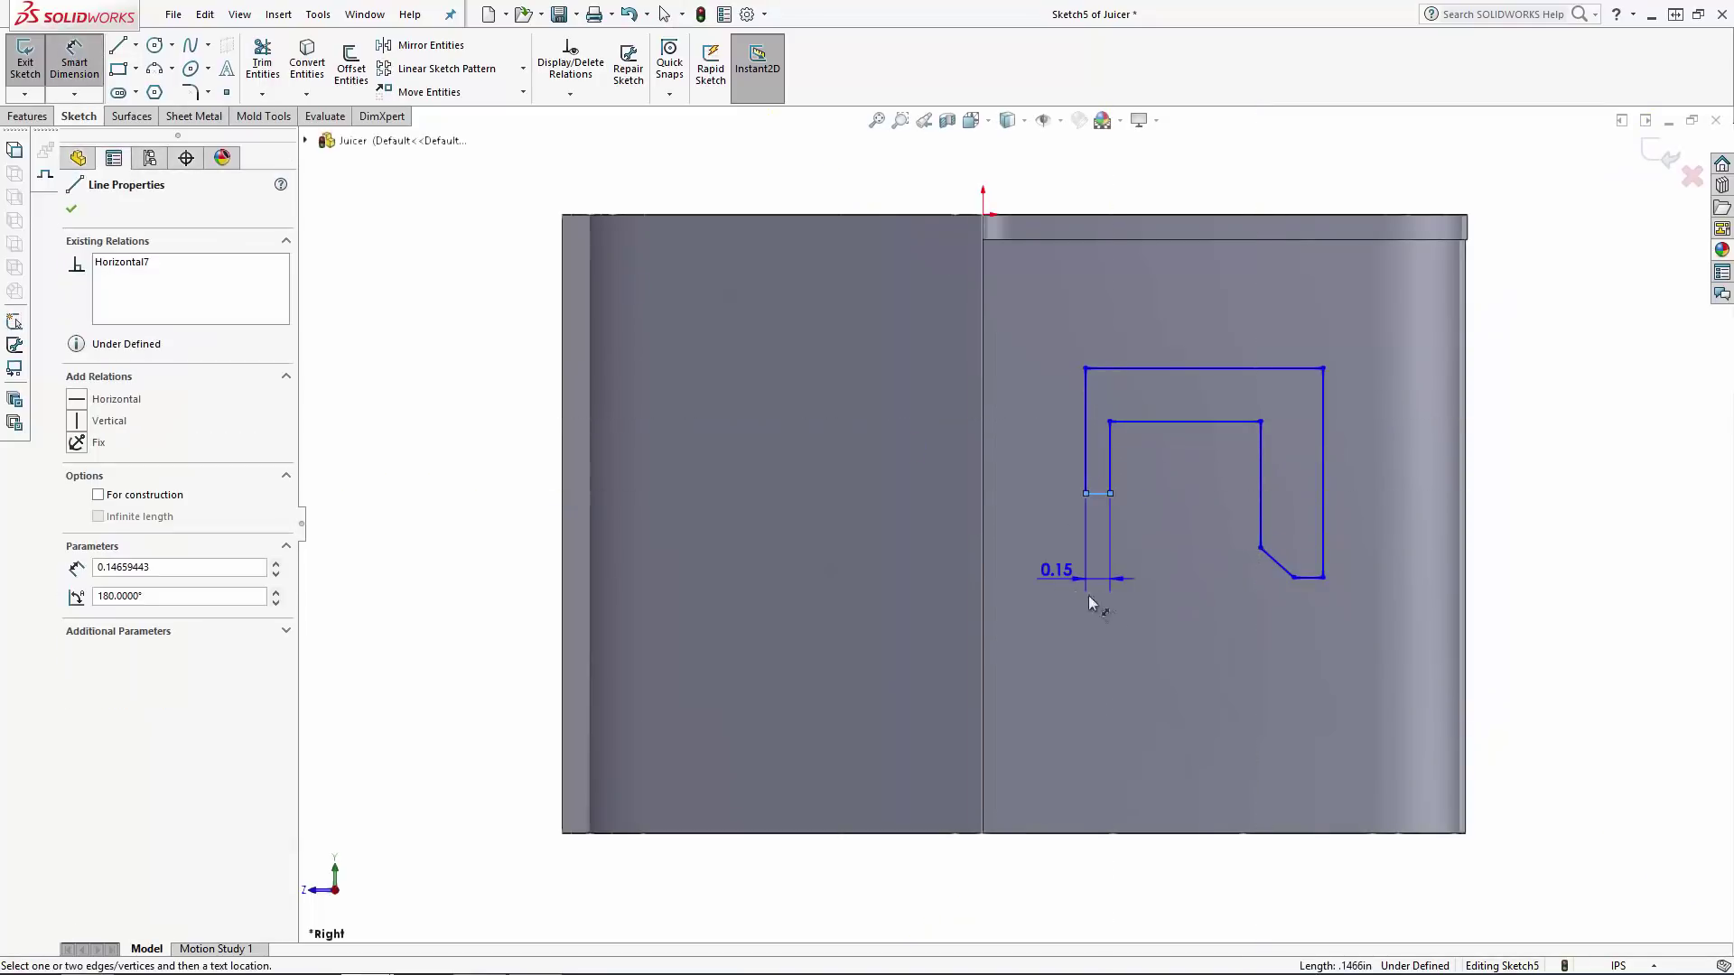
{"action": "left_click", "coordinate": [1098, 607]}
{"action": "key", "text": "Return"}
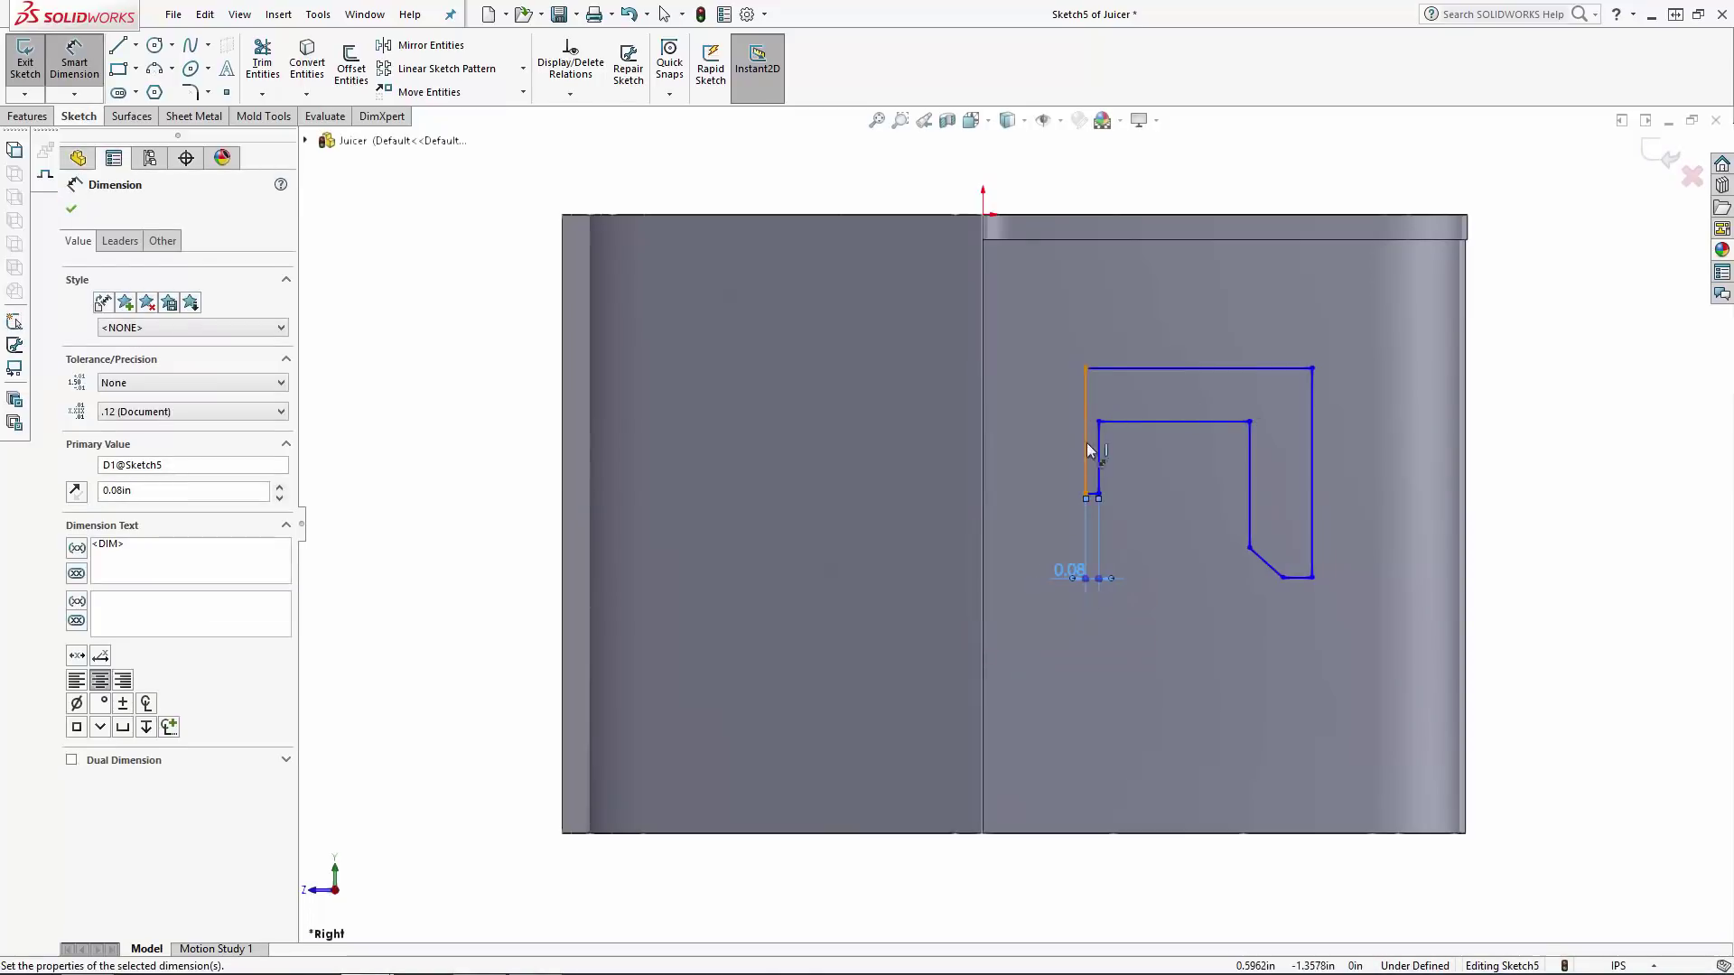
{"action": "left_click", "coordinate": [1085, 446]}
{"action": "left_click", "coordinate": [1059, 443]}
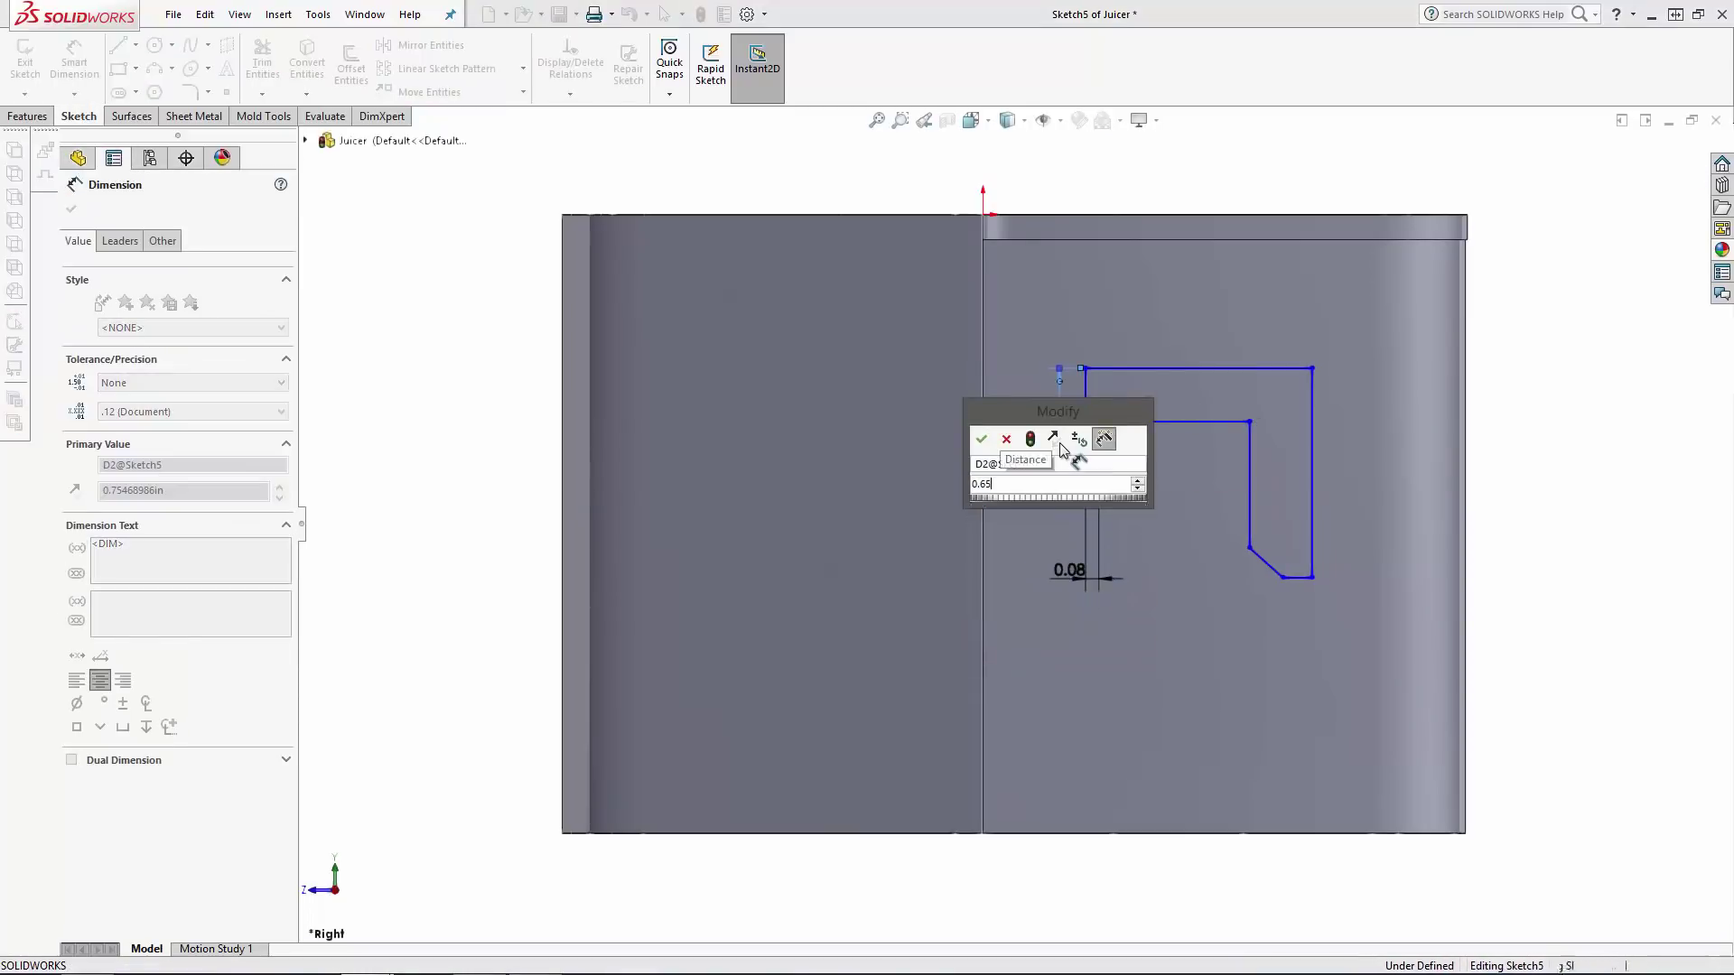
{"action": "type", "text": "0.65"}
{"action": "key", "text": "Return"}
Dimension the gap between the hook's legs to 0.83 in and the upper bar's thickness to 0.30 in.
{"action": "left_click", "coordinate": [1107, 457]}
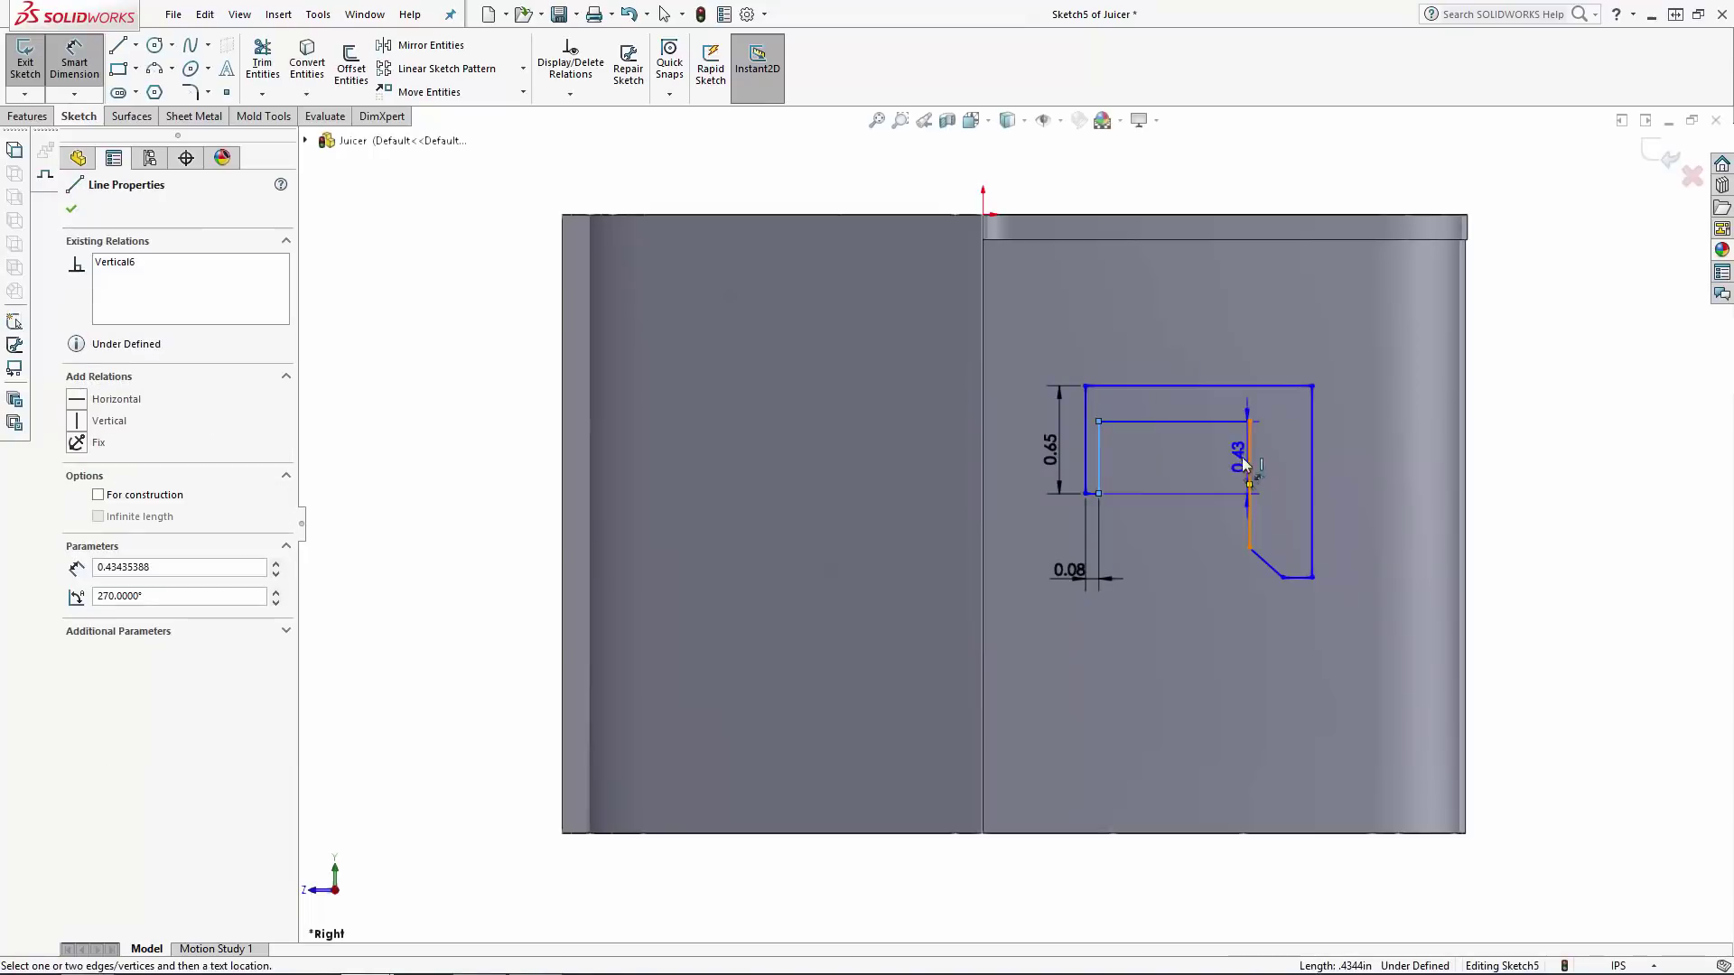
{"action": "left_click", "coordinate": [1248, 462]}
{"action": "left_click", "coordinate": [1193, 461]}
{"action": "type", "text": "0.82"}
{"action": "key", "text": "Return"}
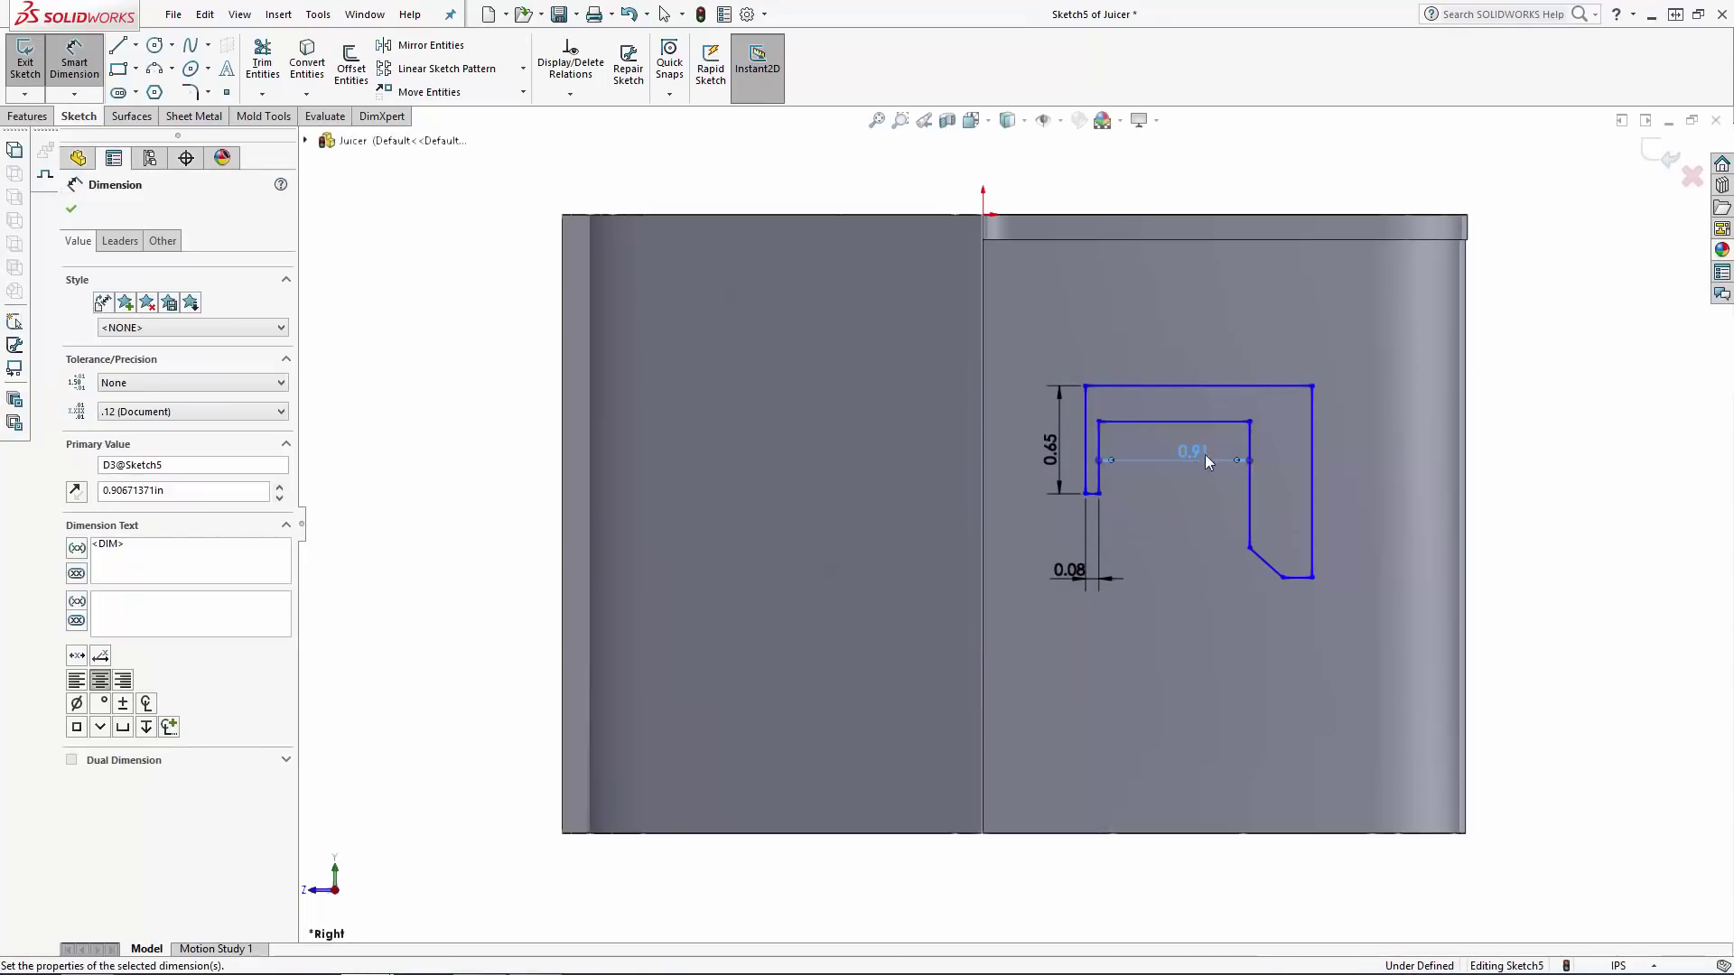
{"action": "left_click", "coordinate": [1195, 386]}
{"action": "left_click", "coordinate": [1173, 420]}
{"action": "left_click", "coordinate": [1204, 334]}
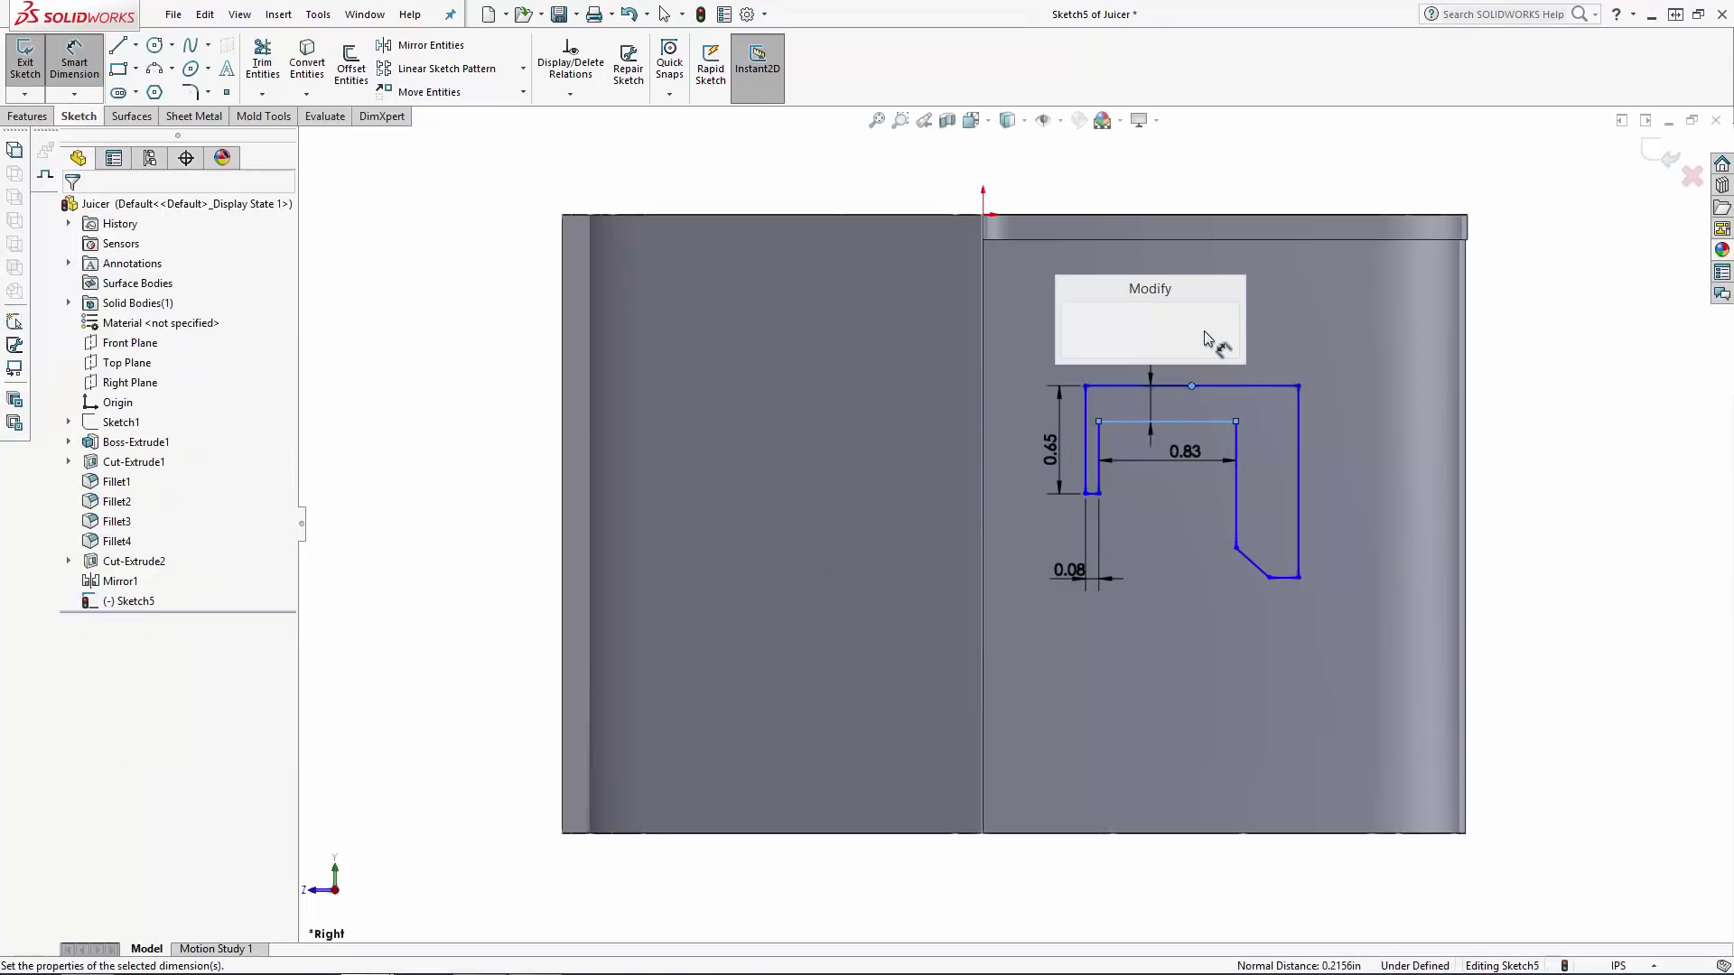
{"action": "type", "text": "0.3"}
{"action": "key", "text": "Return"}
Dimension the hook's longer leg to 0.44 in wide and its bottom edge to 0.225 in.
{"action": "left_click", "coordinate": [1299, 490]}
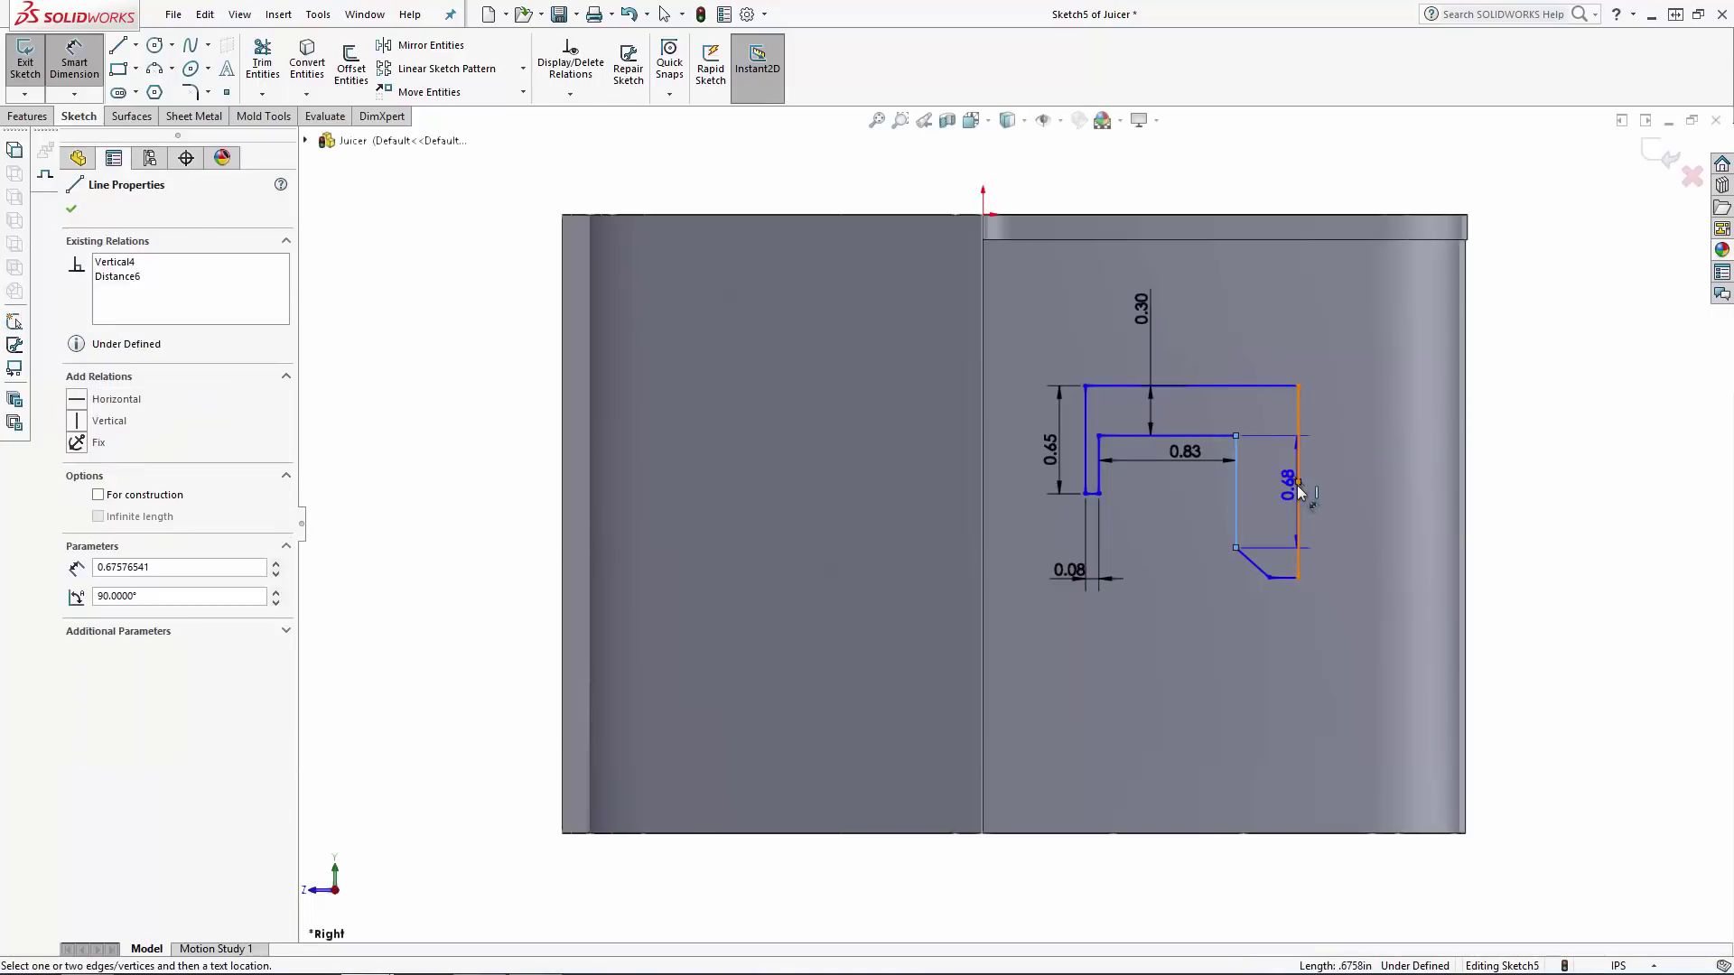
{"action": "left_click", "coordinate": [1273, 711]}
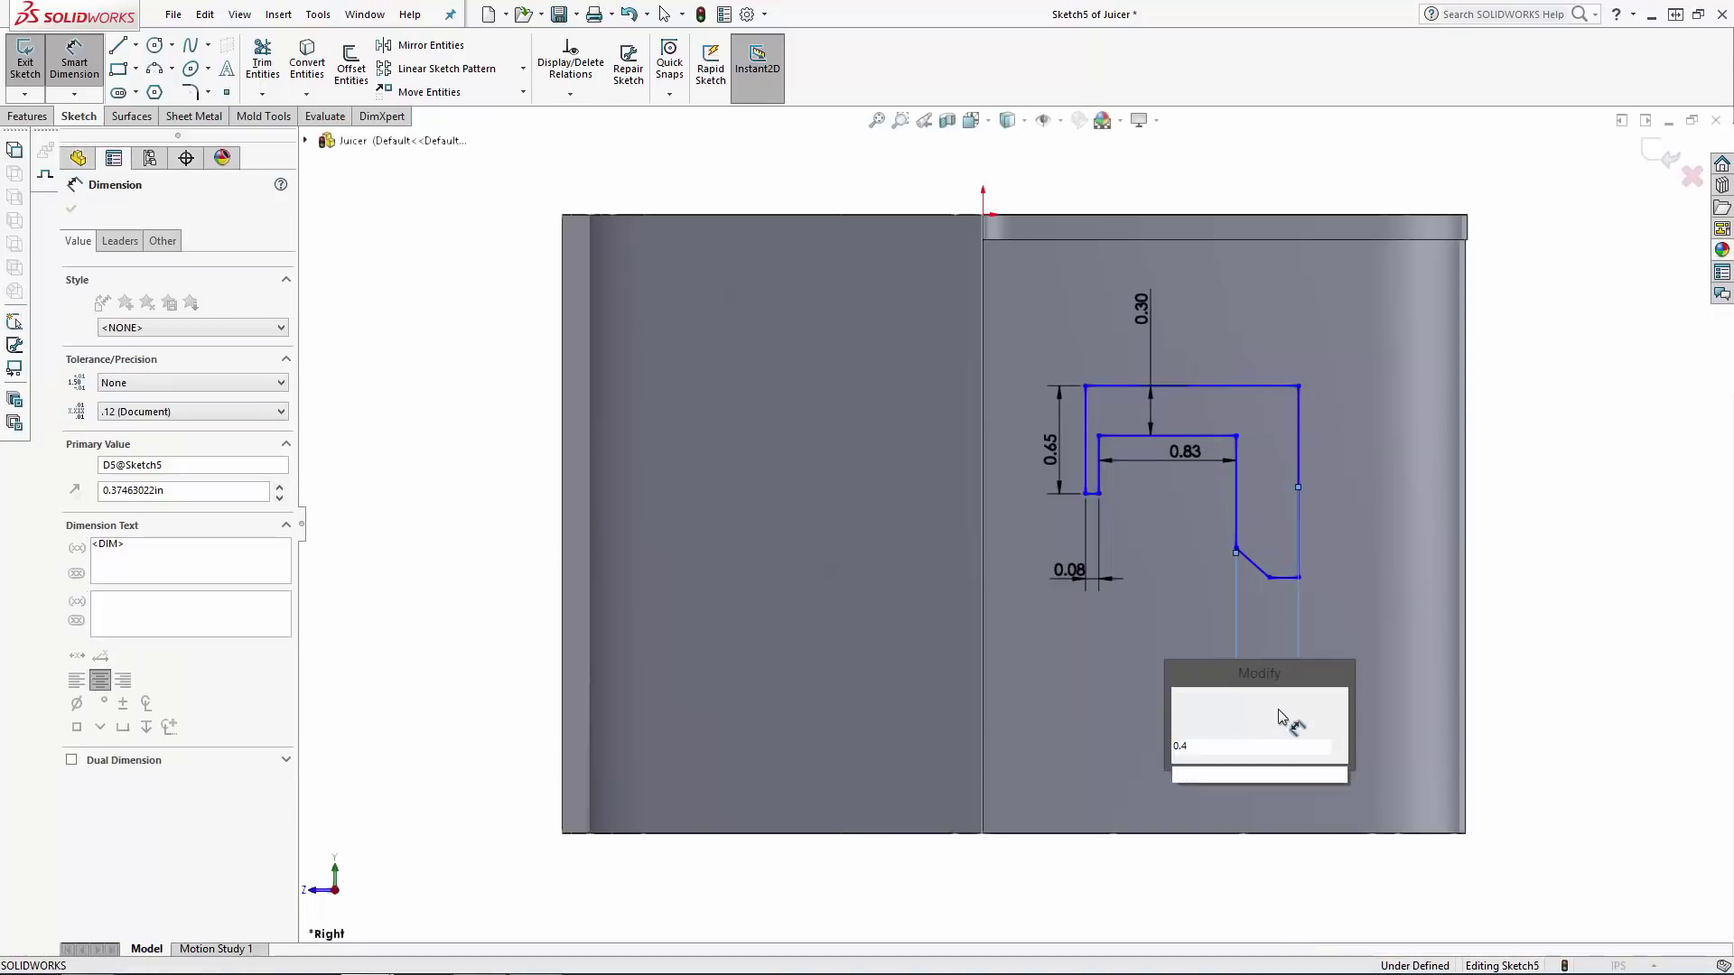
{"action": "key", "text": "Return"}
{"action": "left_click", "coordinate": [1286, 577]}
{"action": "left_click", "coordinate": [1286, 625]}
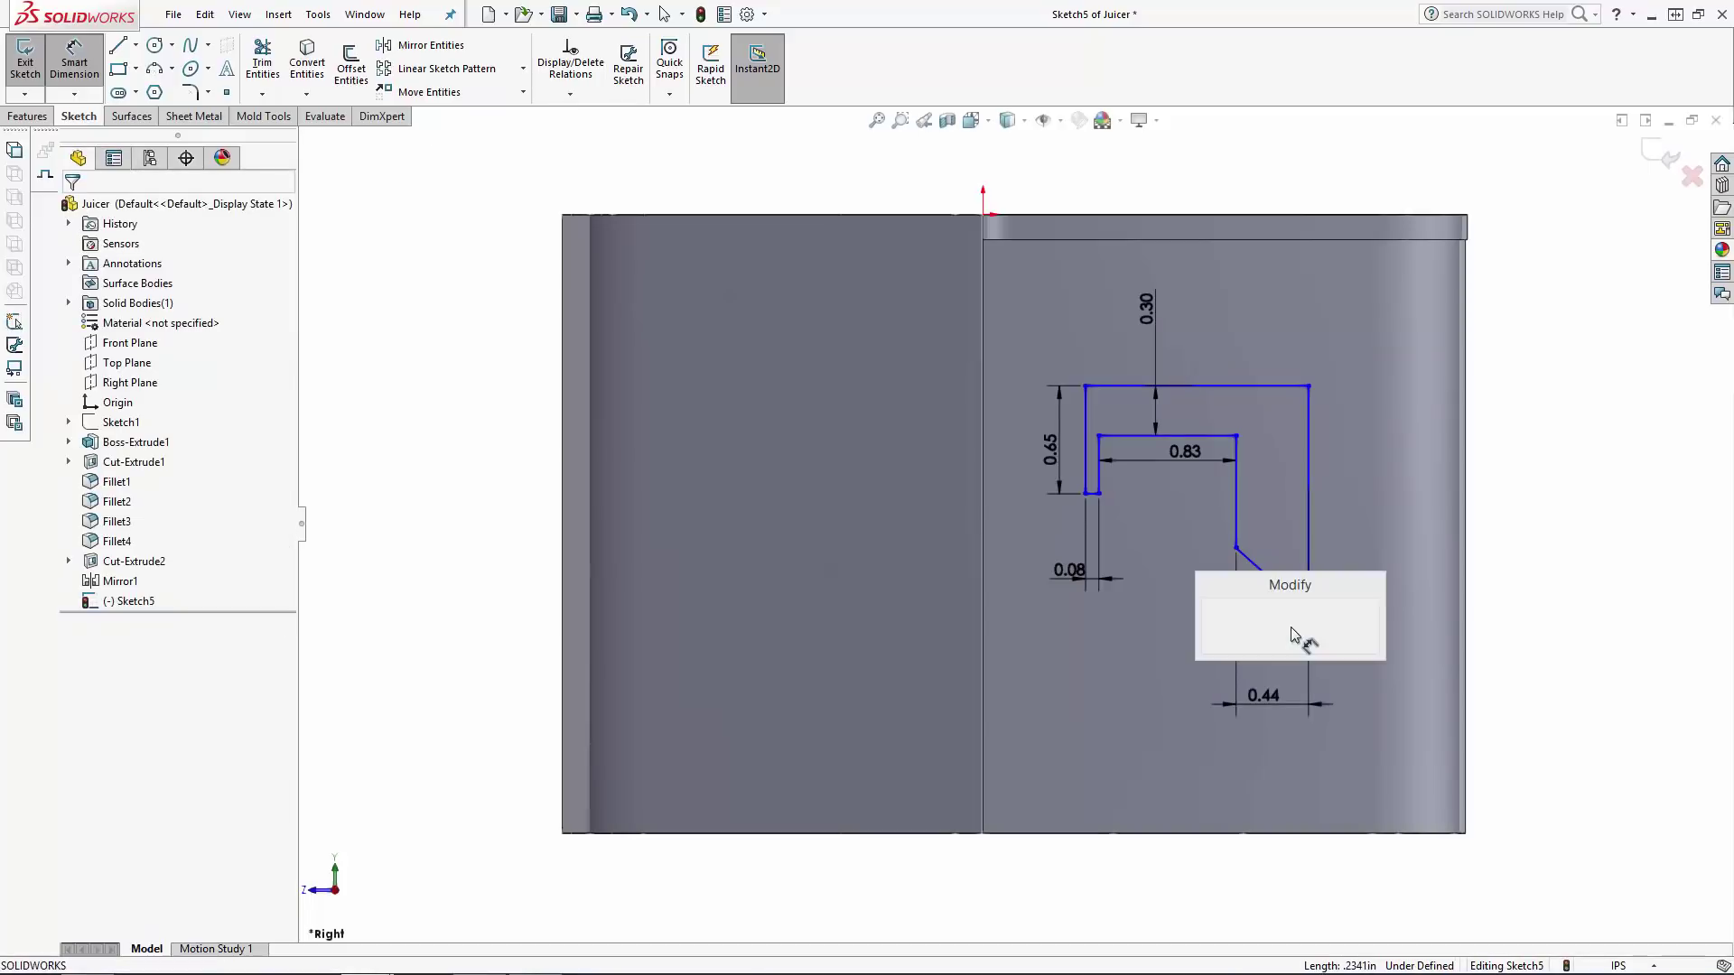
{"action": "key", "text": "Return"}
Set the longer leg's inner vertical edge to 0.70 in and the hook's overall height to 1.25 in.
{"action": "left_click", "coordinate": [1239, 507]}
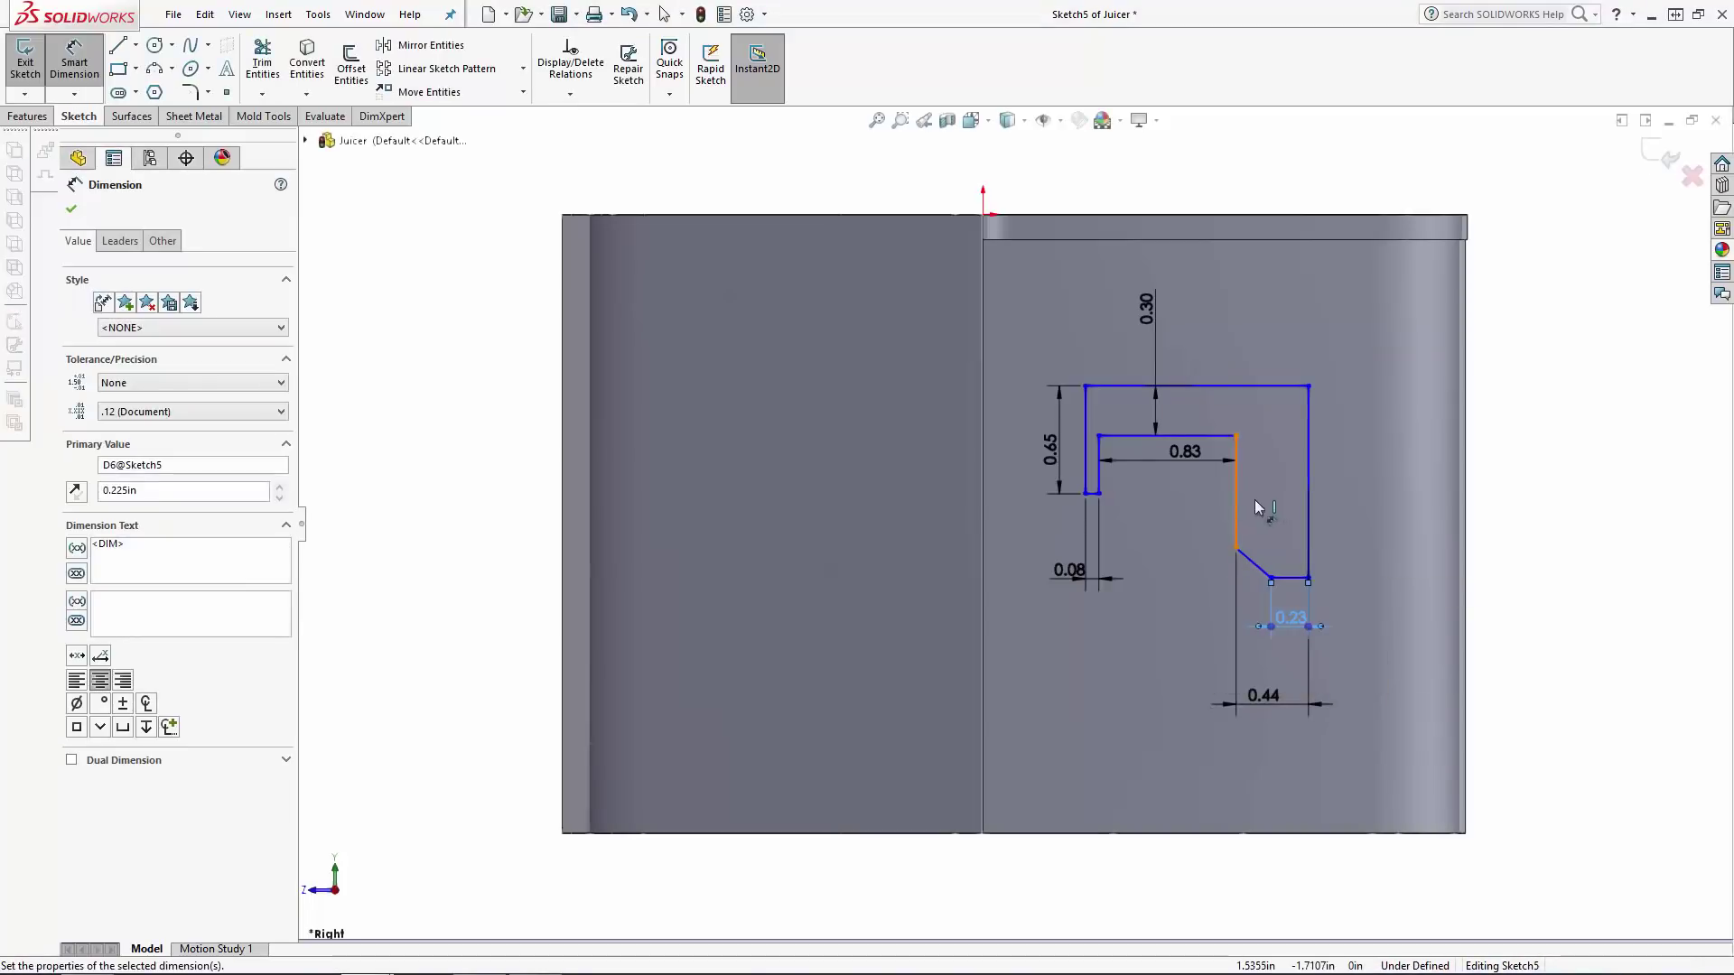
{"action": "left_click", "coordinate": [1268, 490]}
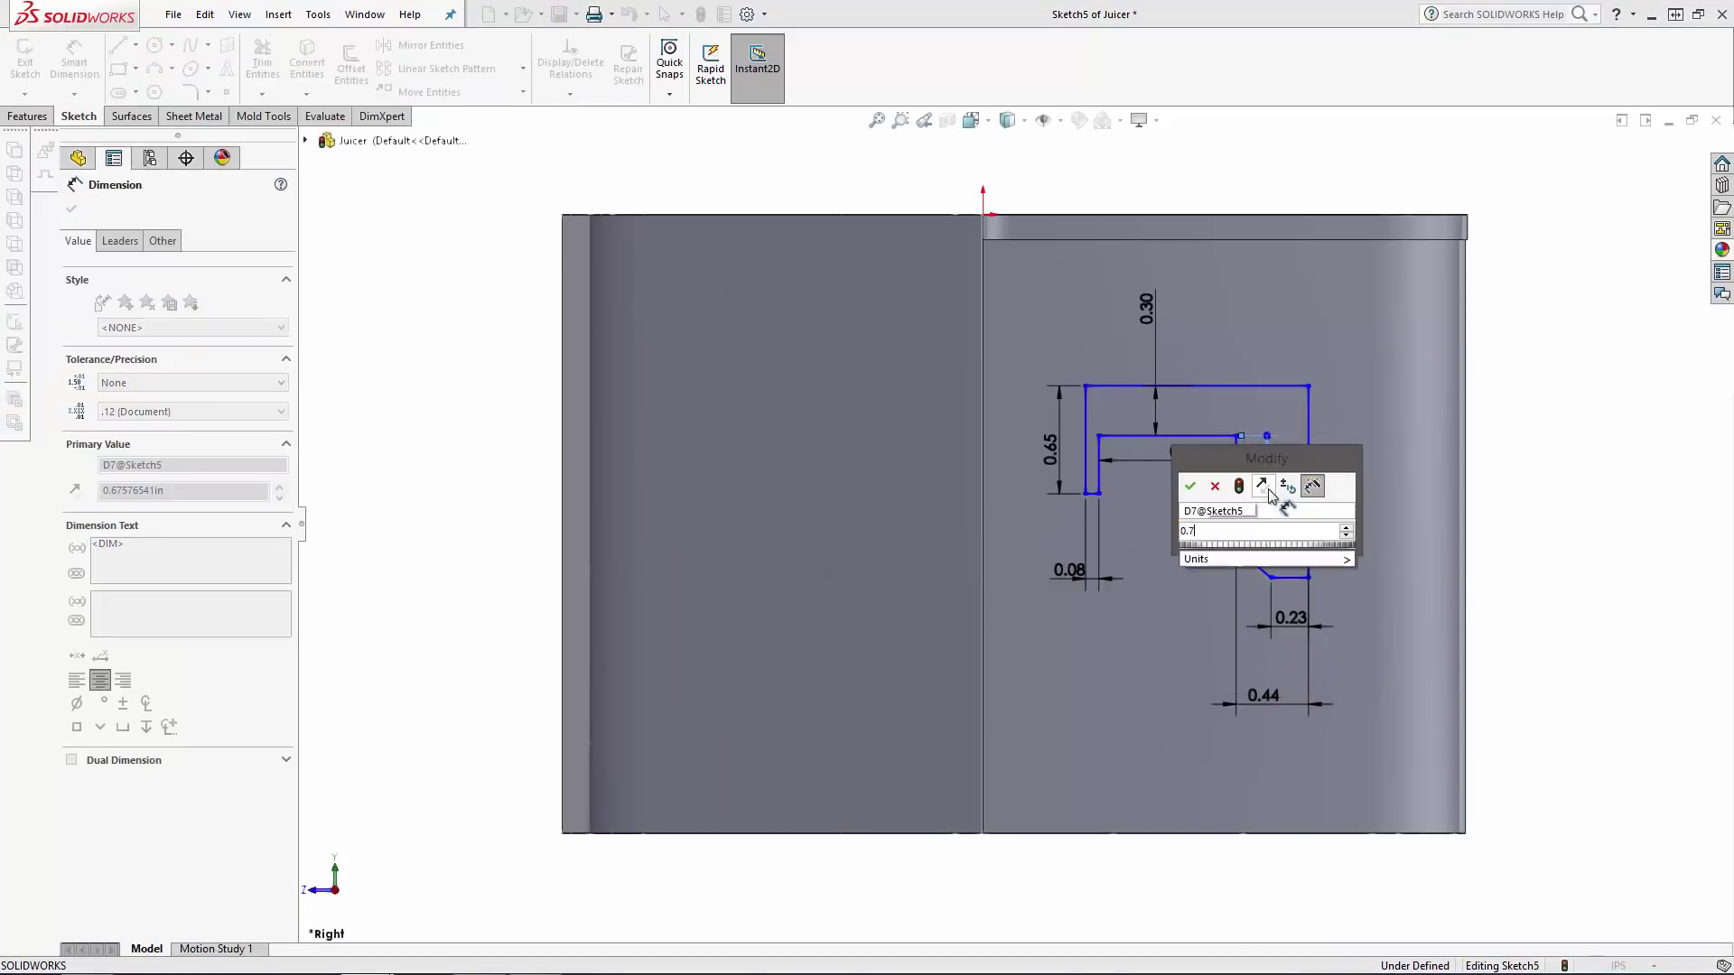
{"action": "key", "text": "Return"}
{"action": "left_click", "coordinate": [1287, 385]}
{"action": "left_click", "coordinate": [1291, 577]}
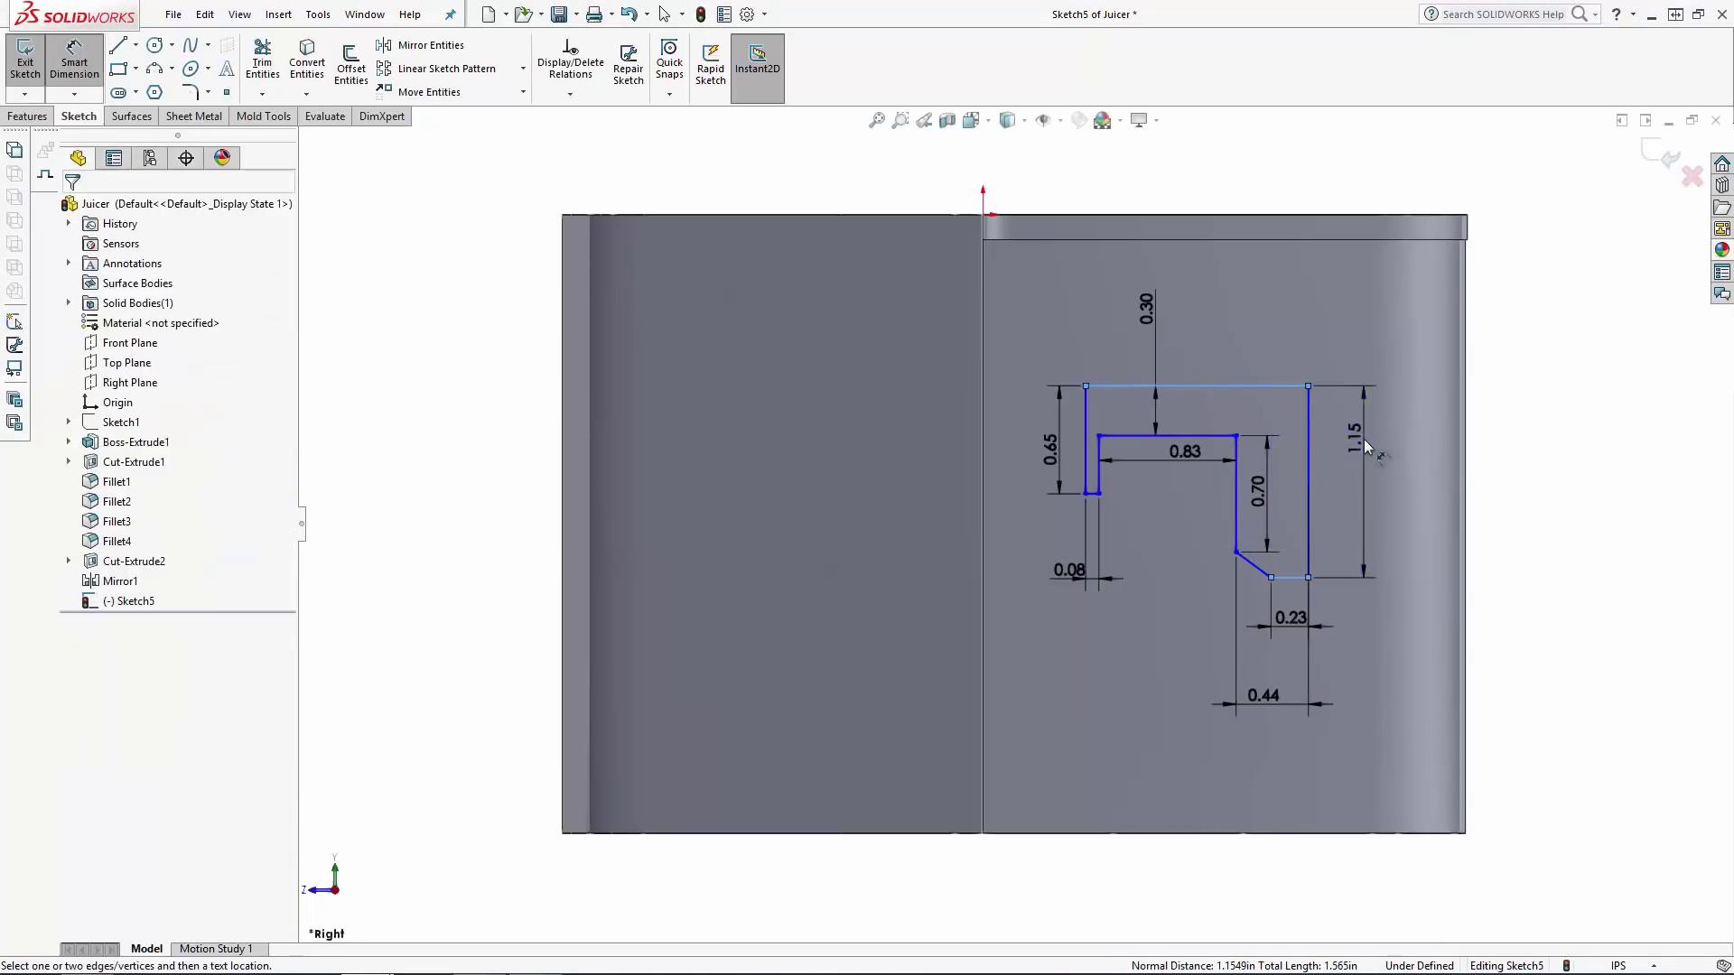
{"action": "left_click", "coordinate": [1363, 447]}
{"action": "type", "text": "1.25"}
{"action": "key", "text": "Return"}
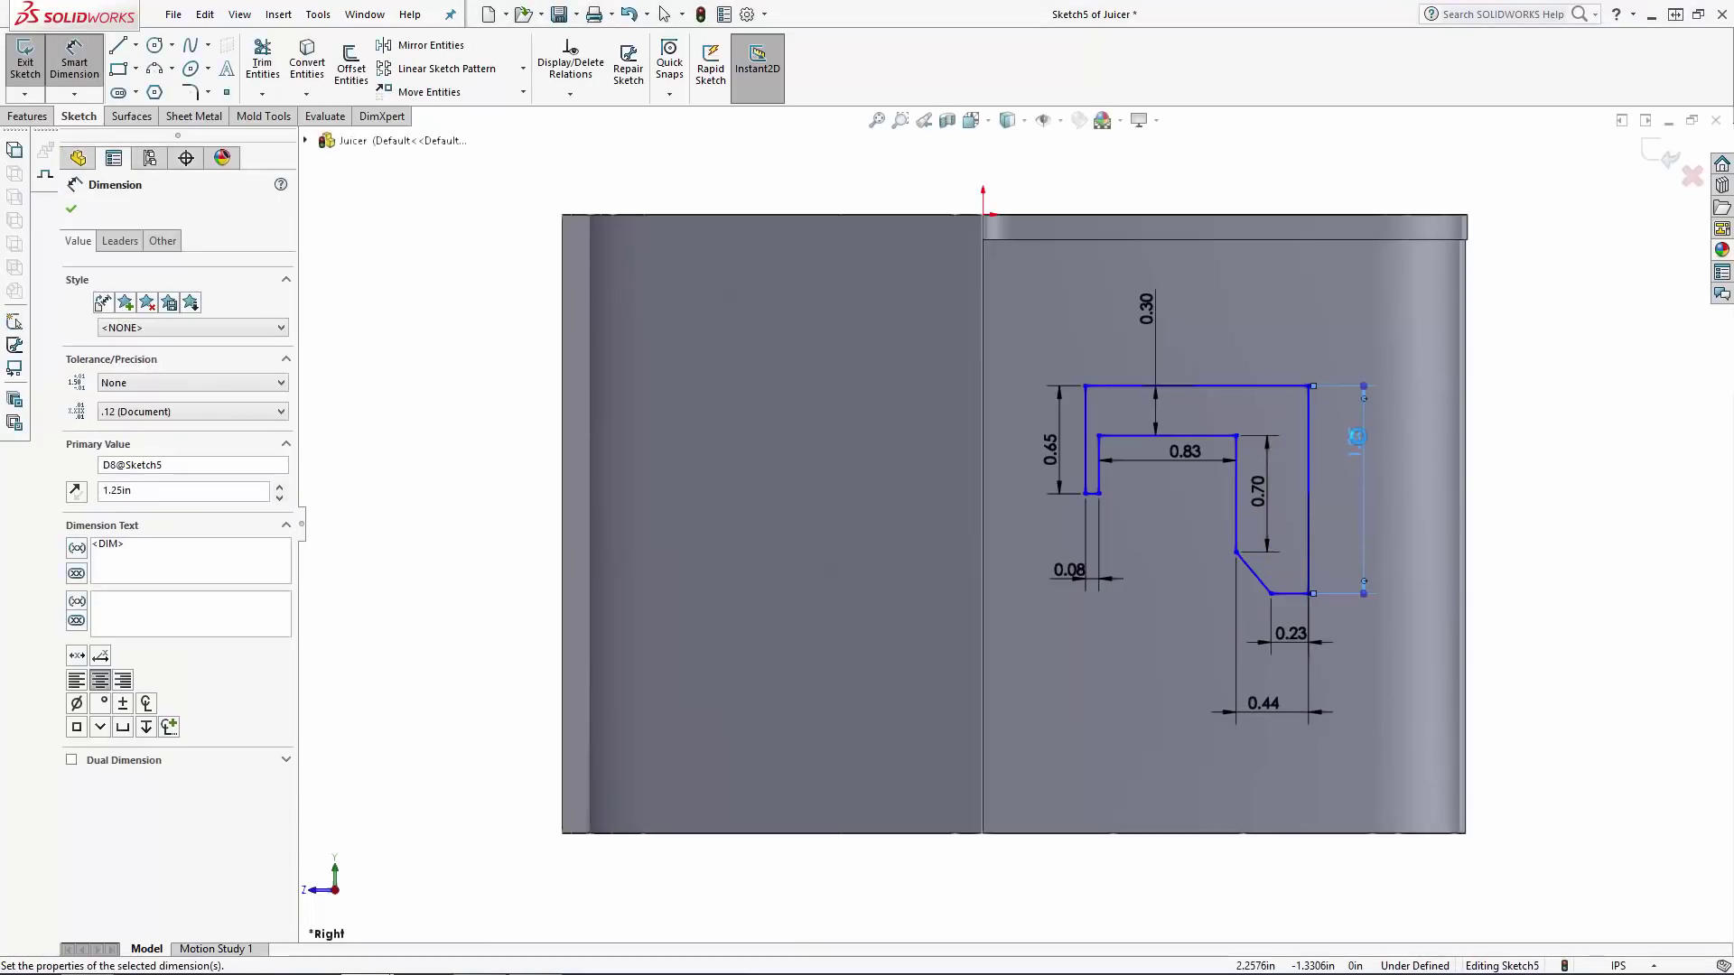
Position the hook profile 0.62 in below the rim's lower edge and 0.47 in from the container's central vertical edge.
{"action": "left_click", "coordinate": [1226, 362]}
{"action": "left_click", "coordinate": [1258, 241]}
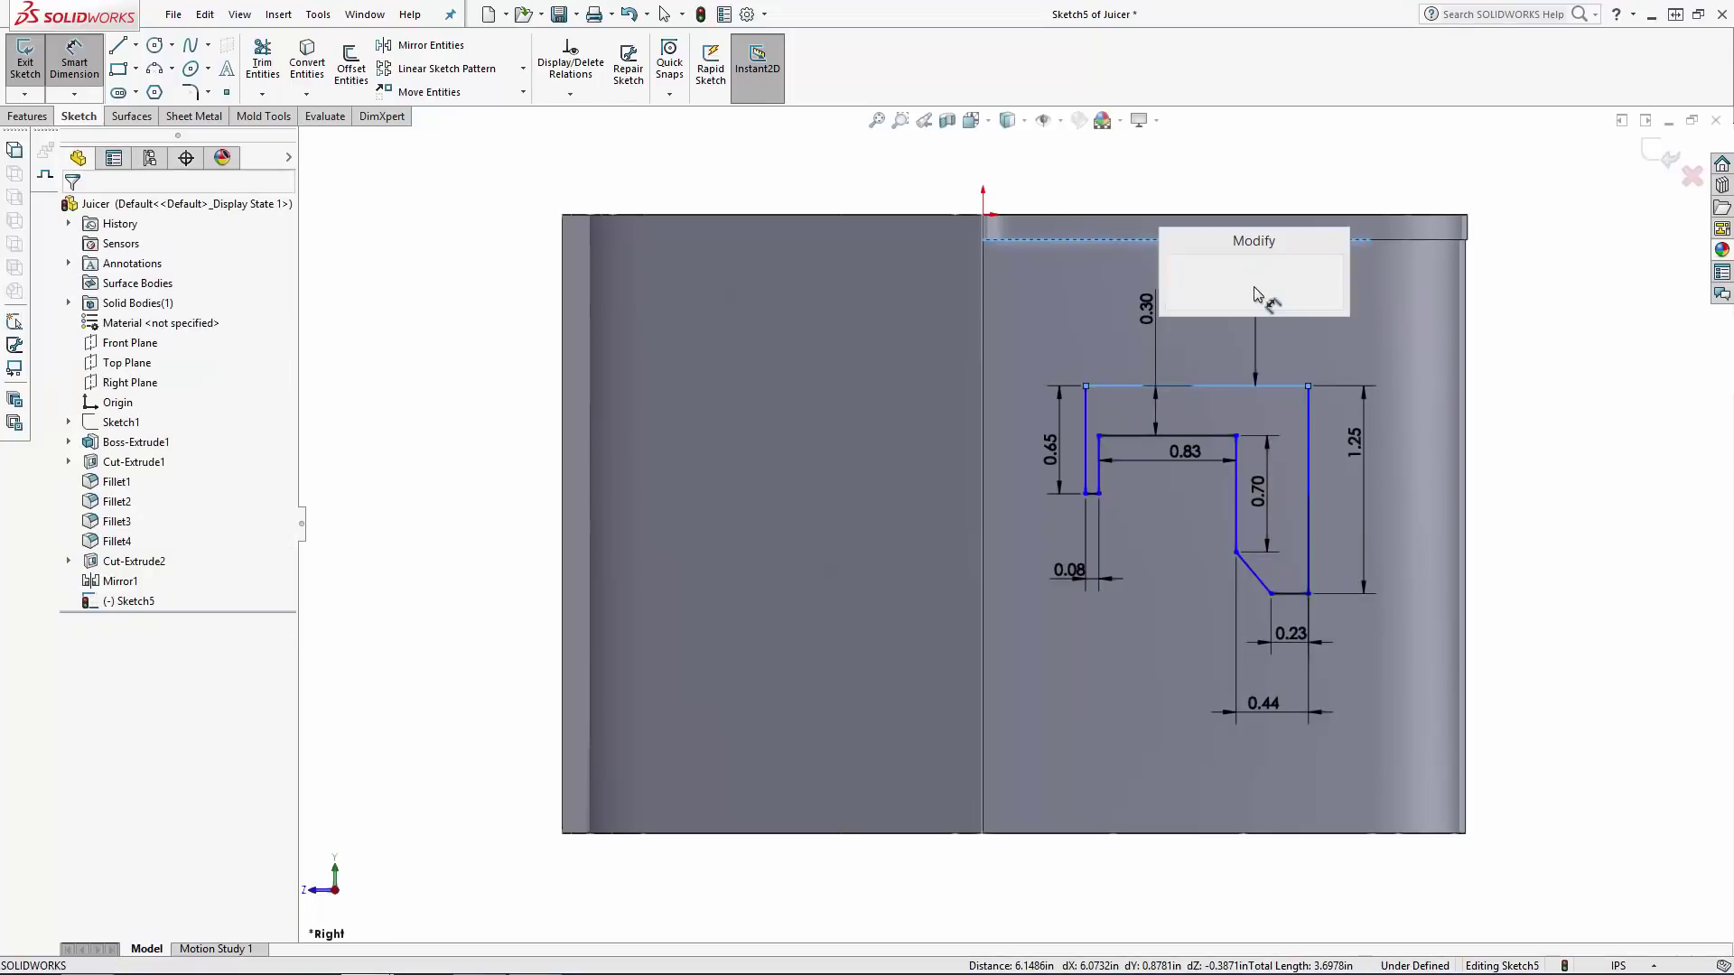
{"action": "type", "text": "0.62"}
{"action": "key", "text": "Return"}
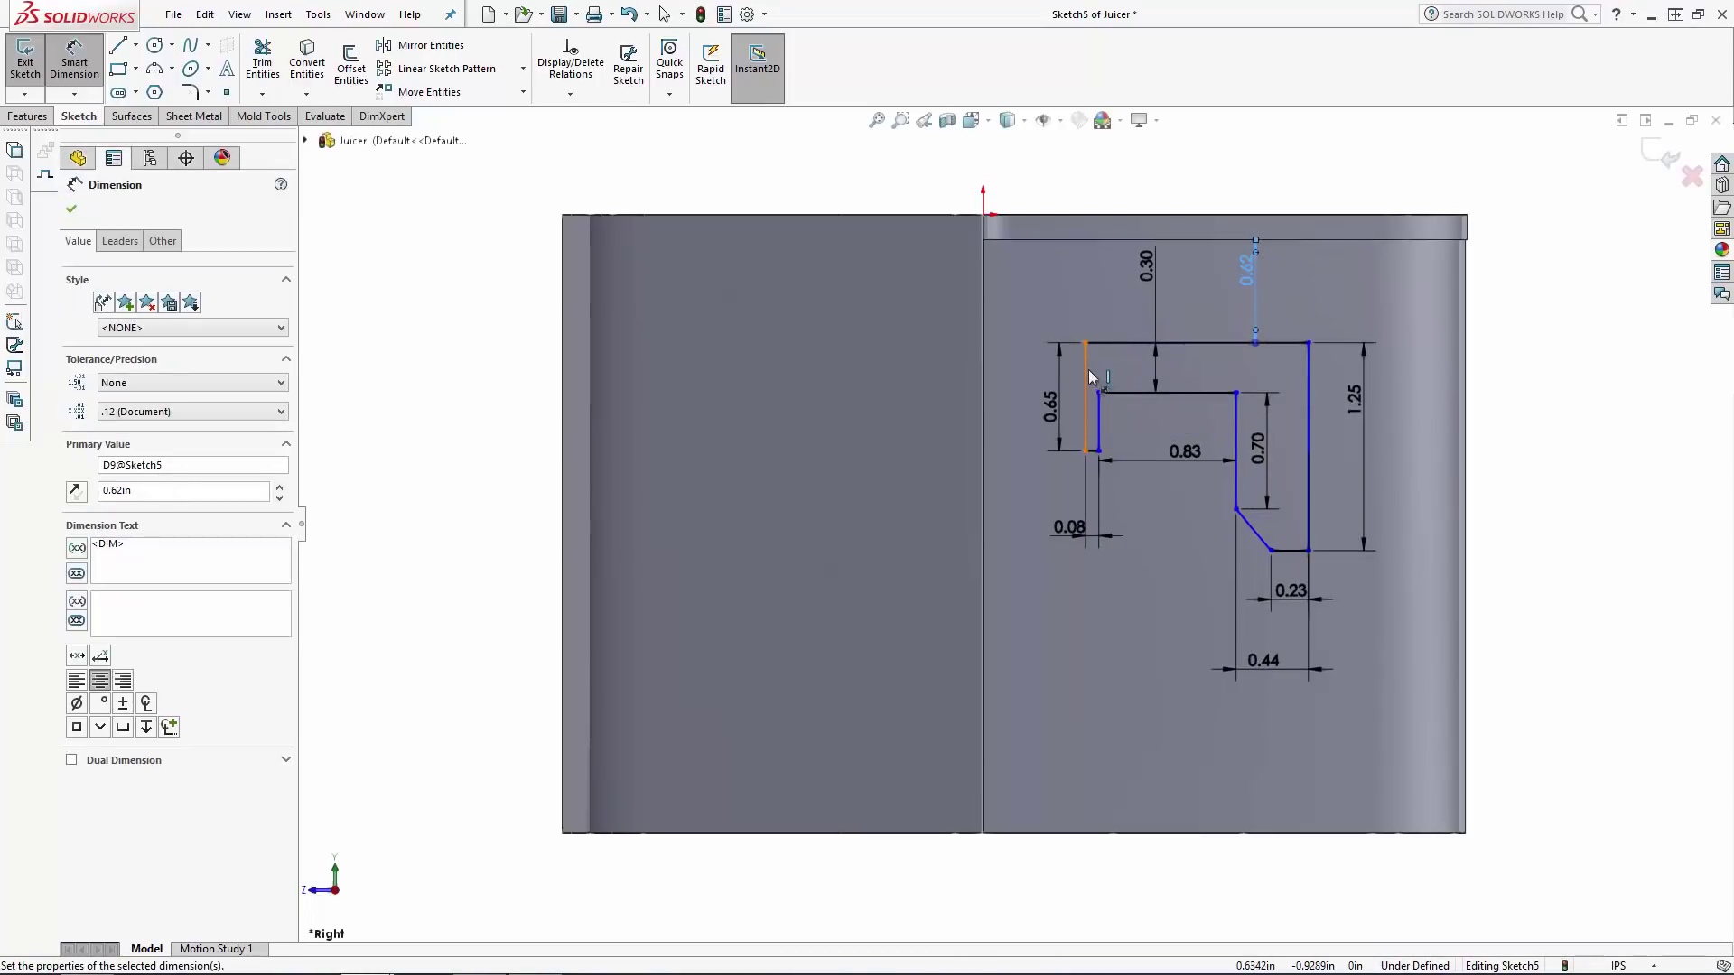
{"action": "left_click", "coordinate": [1086, 374]}
{"action": "left_click", "coordinate": [984, 397]}
{"action": "left_click", "coordinate": [1018, 422]}
{"action": "type", "text": "0.47"}
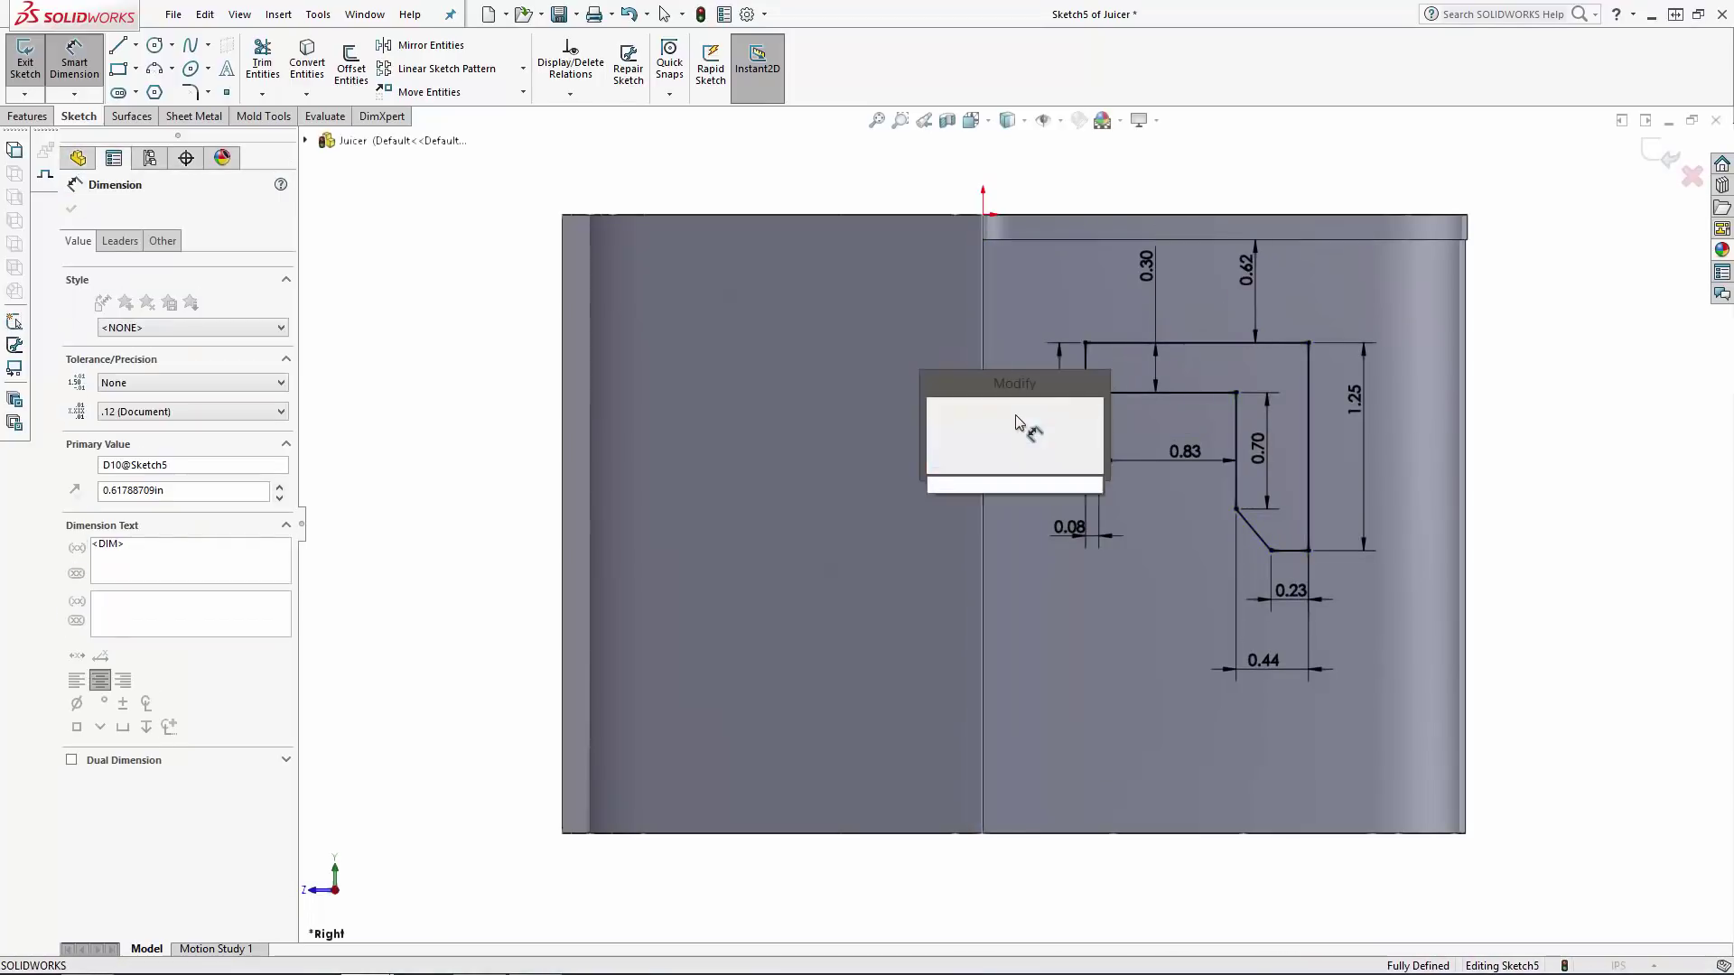
{"action": "key", "text": "Return"}
{"action": "key", "text": "Escape"}
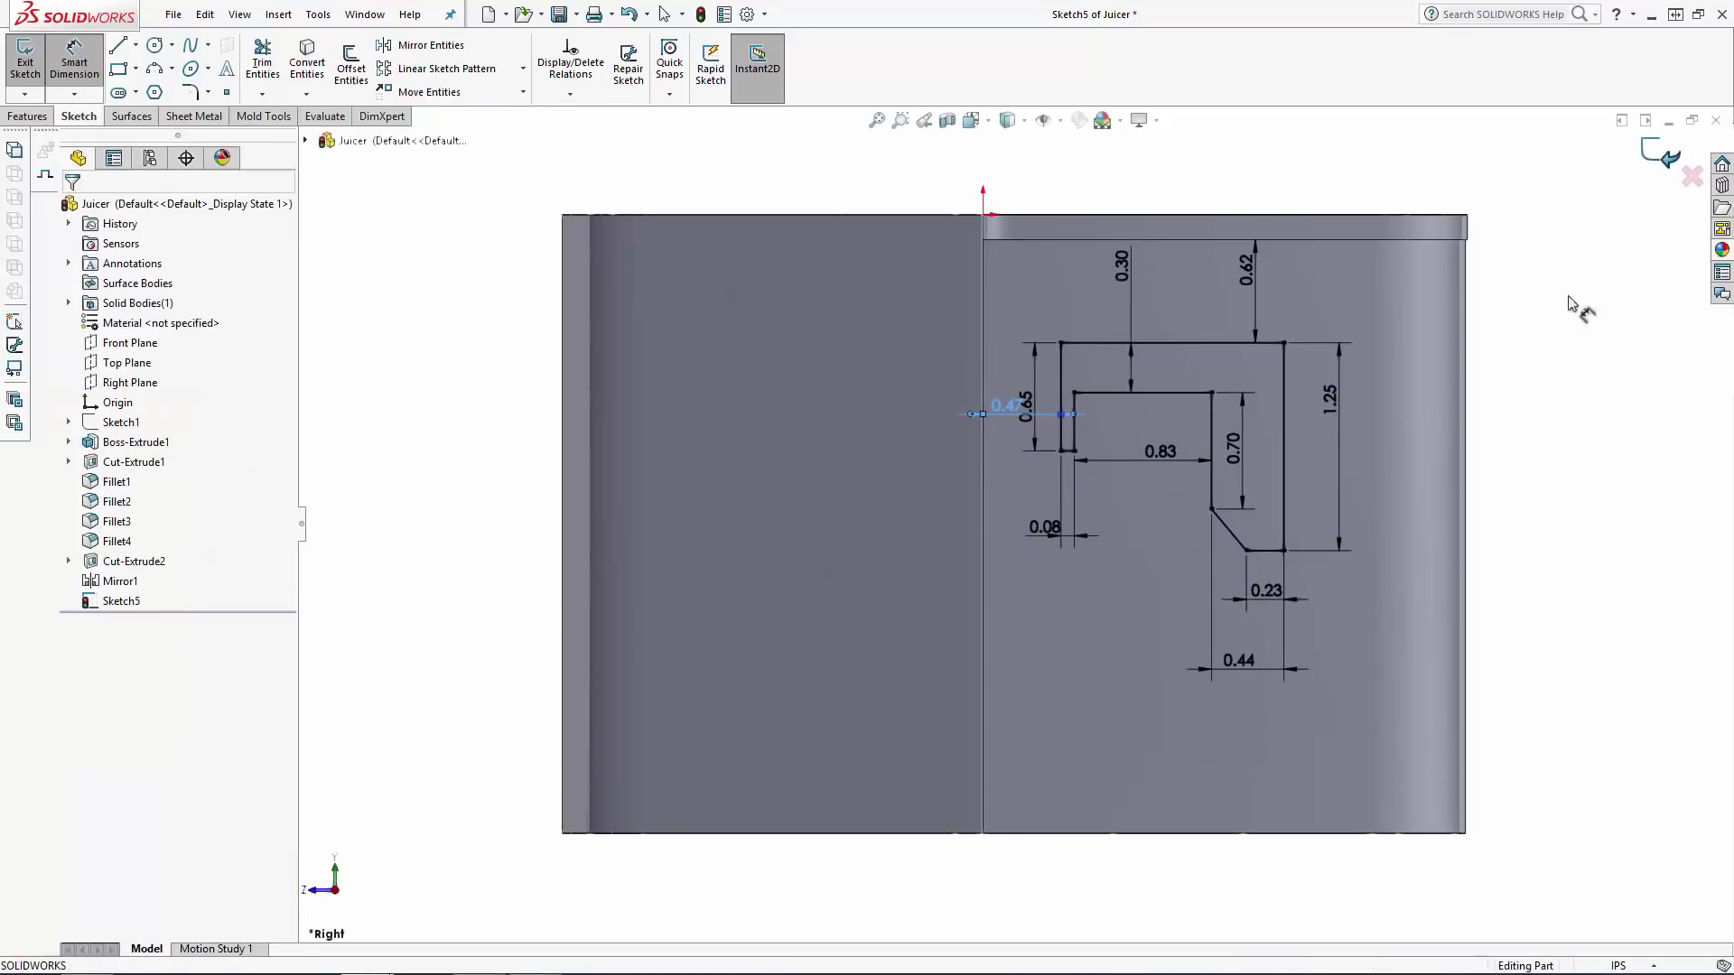
Extrude the hook profile 0.3 in, starting from the recessed end face of the container.
{"action": "key", "text": "ctrl+b"}
{"action": "scroll", "coordinate": [1451, 379], "scroll_direction": "up", "scroll_amount": 3}
{"action": "middle_click_drag", "start_coordinate": [1451, 380], "coordinate": [1376, 478]}
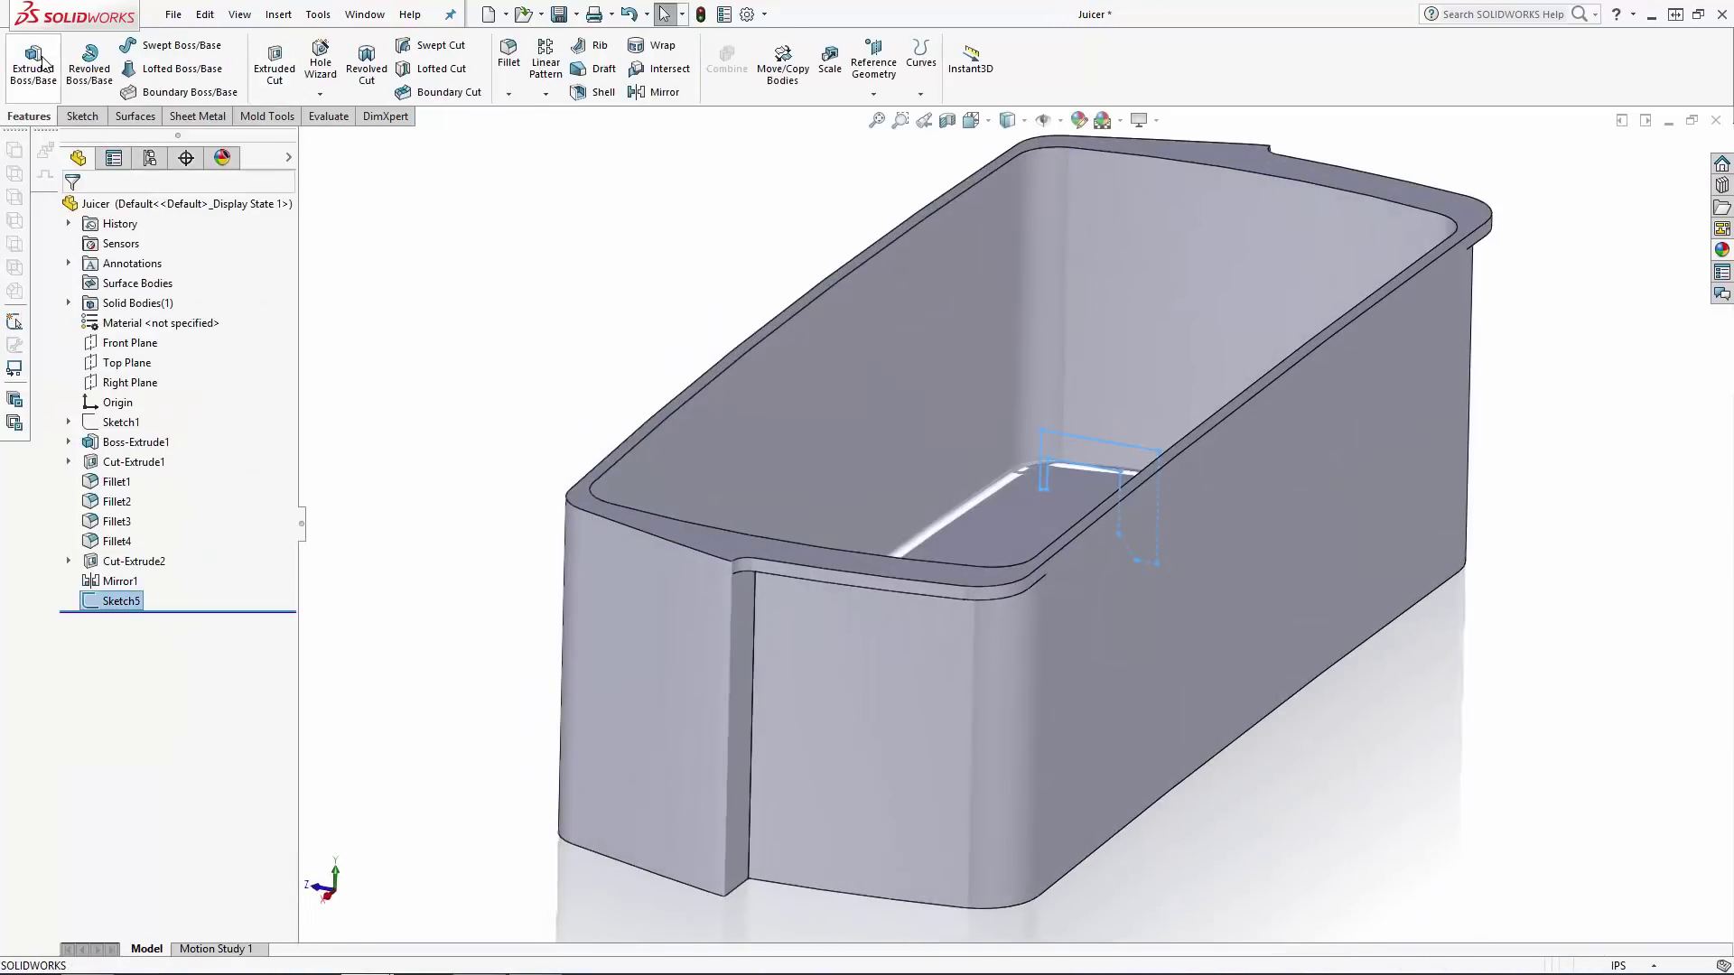
{"action": "left_click", "coordinate": [45, 69]}
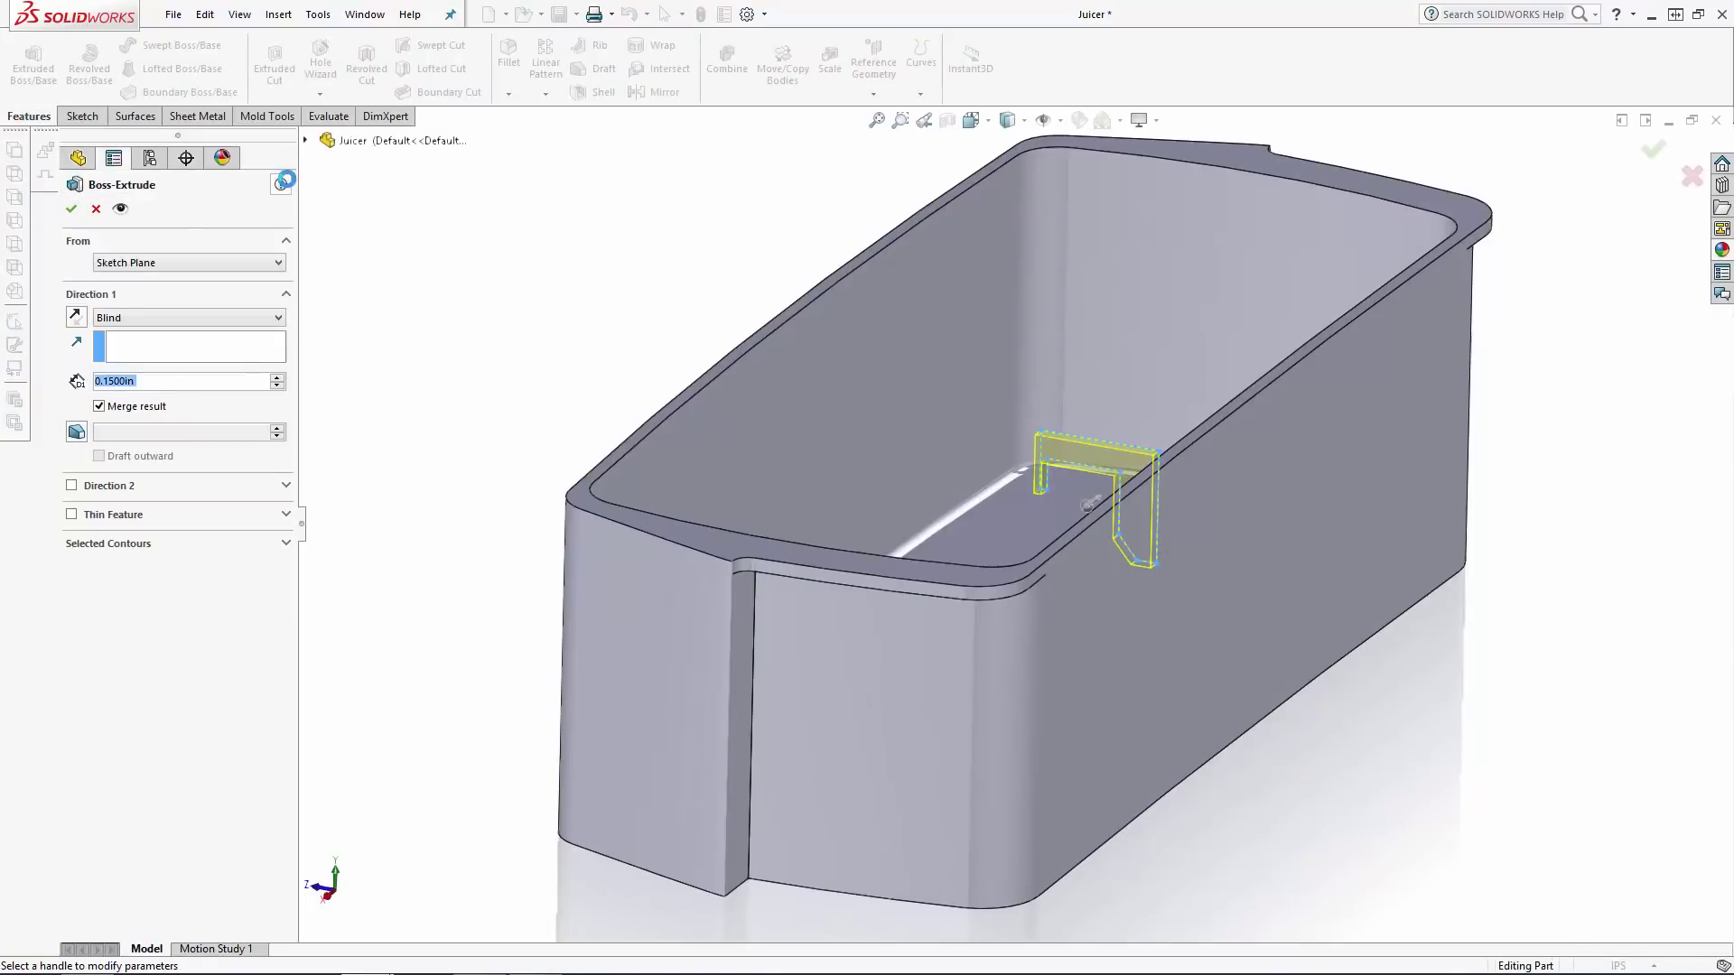
{"action": "left_click", "coordinate": [155, 260]}
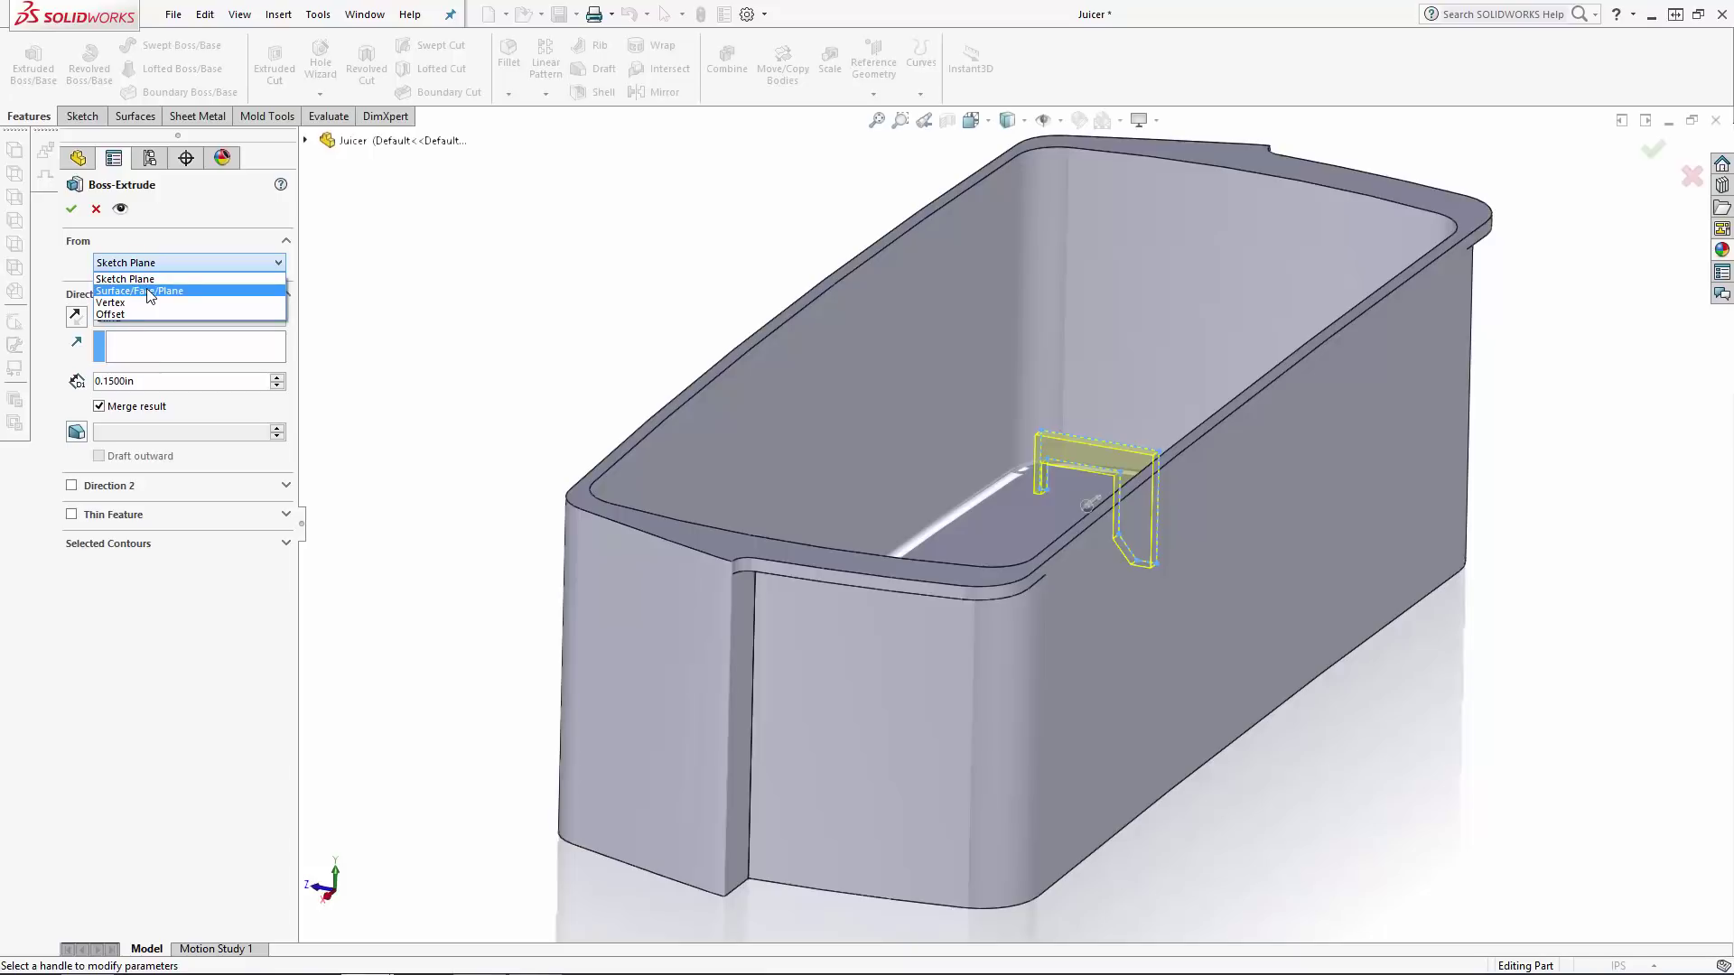
{"action": "left_click", "coordinate": [150, 291]}
{"action": "left_click", "coordinate": [844, 708]}
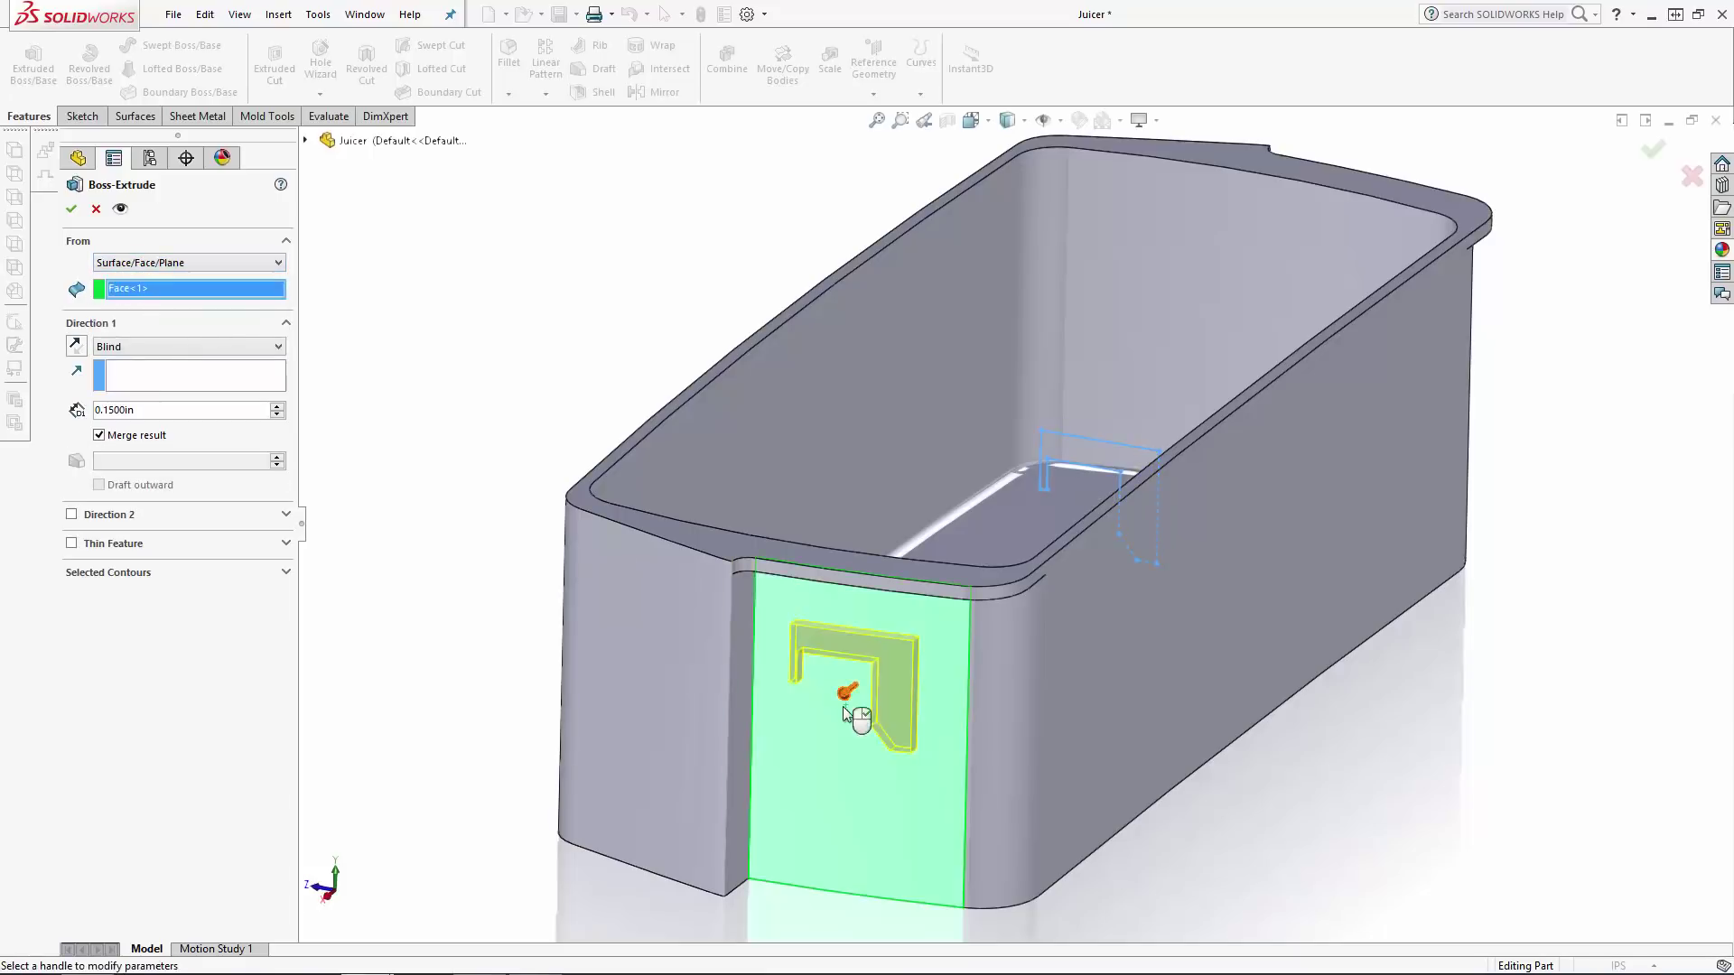
{"action": "type", "text": "0.3"}
{"action": "key", "text": "Return"}
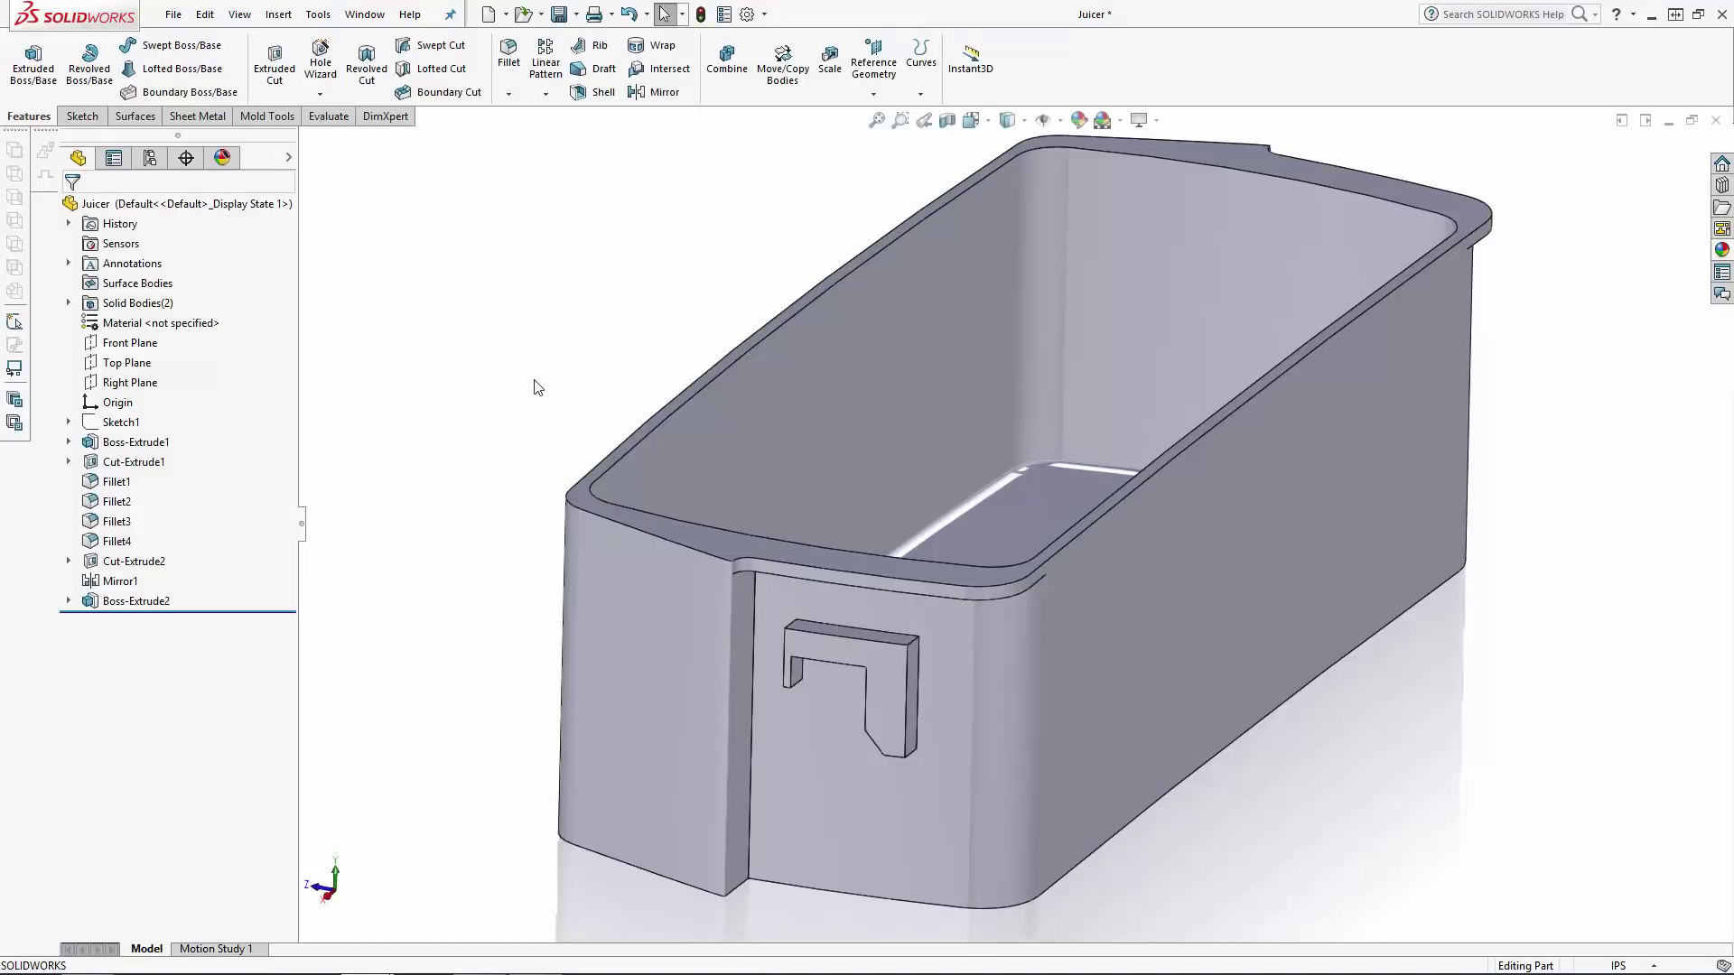
Fillet the hook's depth-direction corner edges with a 0.05 in radius.
{"action": "type", "text": ".05"}
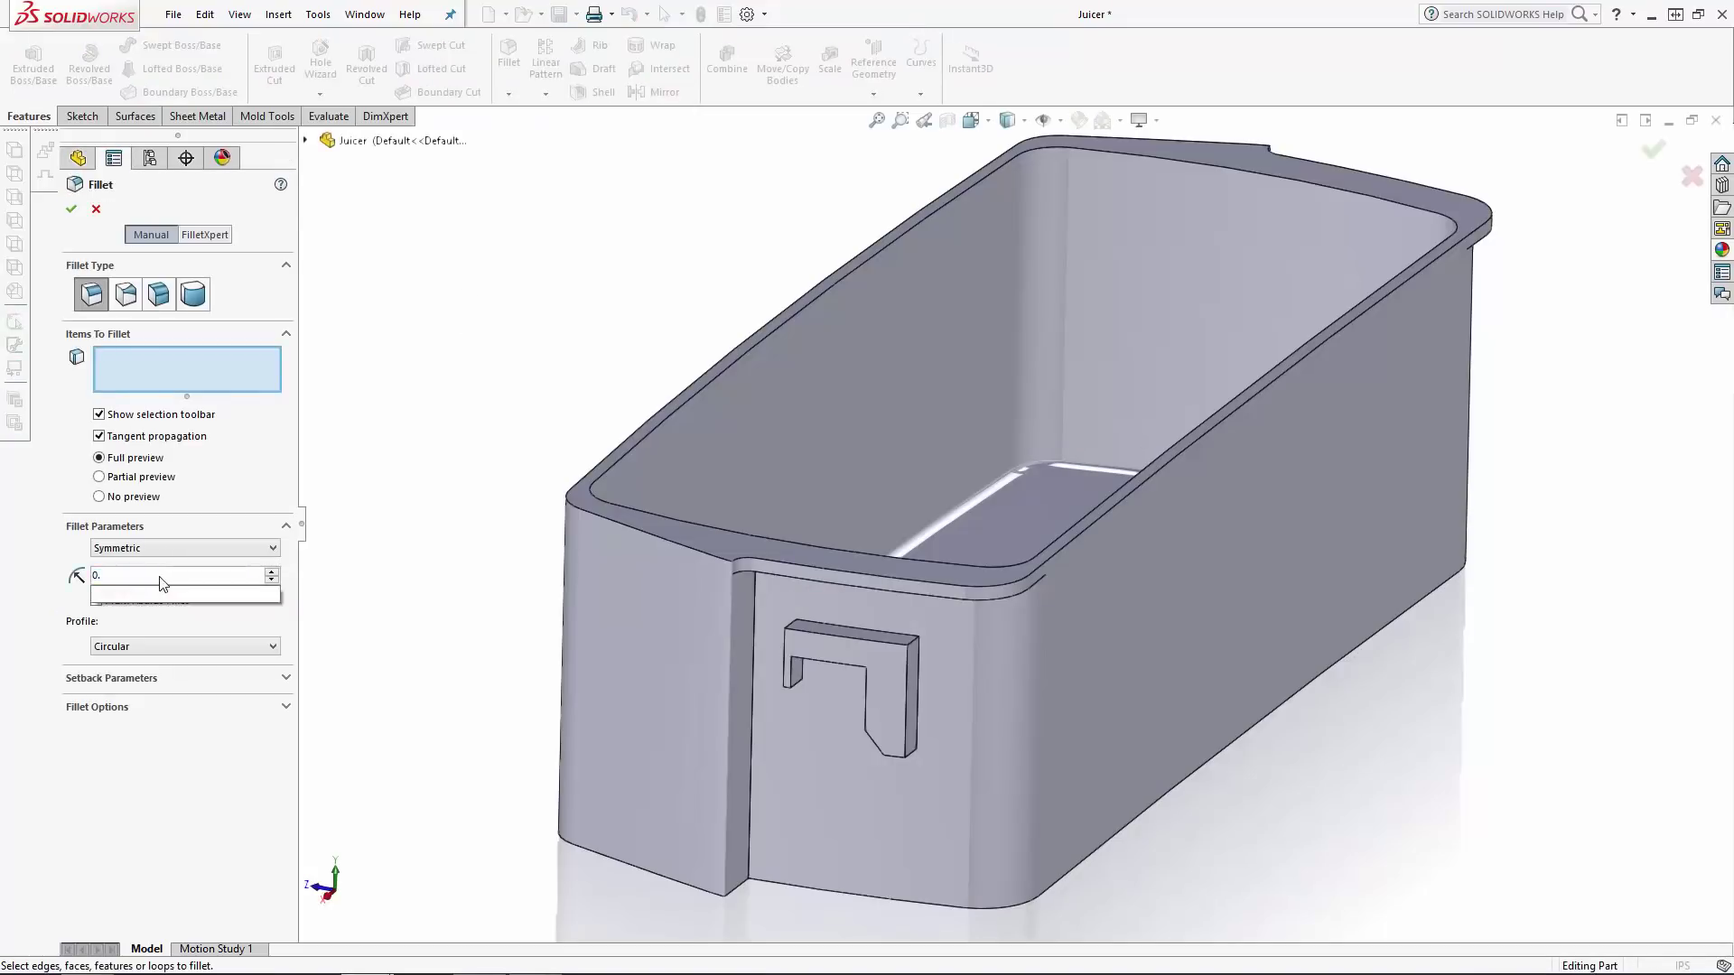
{"action": "key", "text": "Return"}
{"action": "scroll", "coordinate": [949, 587], "scroll_direction": "down", "scroll_amount": 8}
{"action": "left_click", "coordinate": [926, 457]}
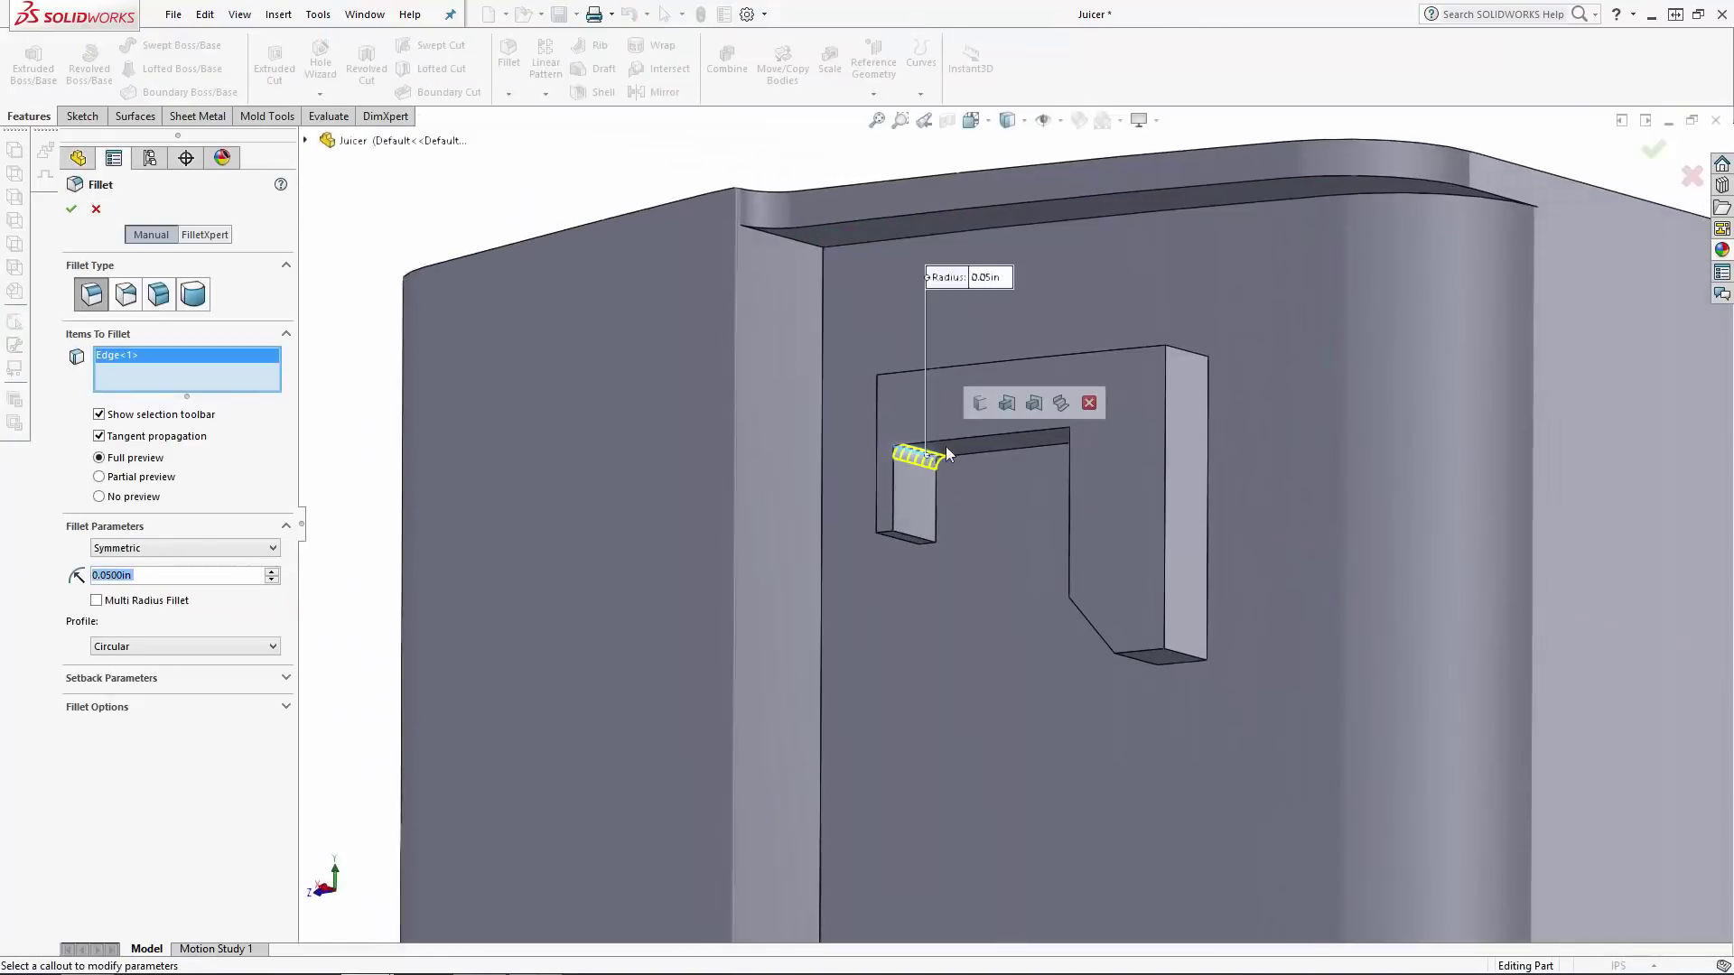
{"action": "left_click", "coordinate": [981, 403]}
{"action": "left_click", "coordinate": [71, 209]}
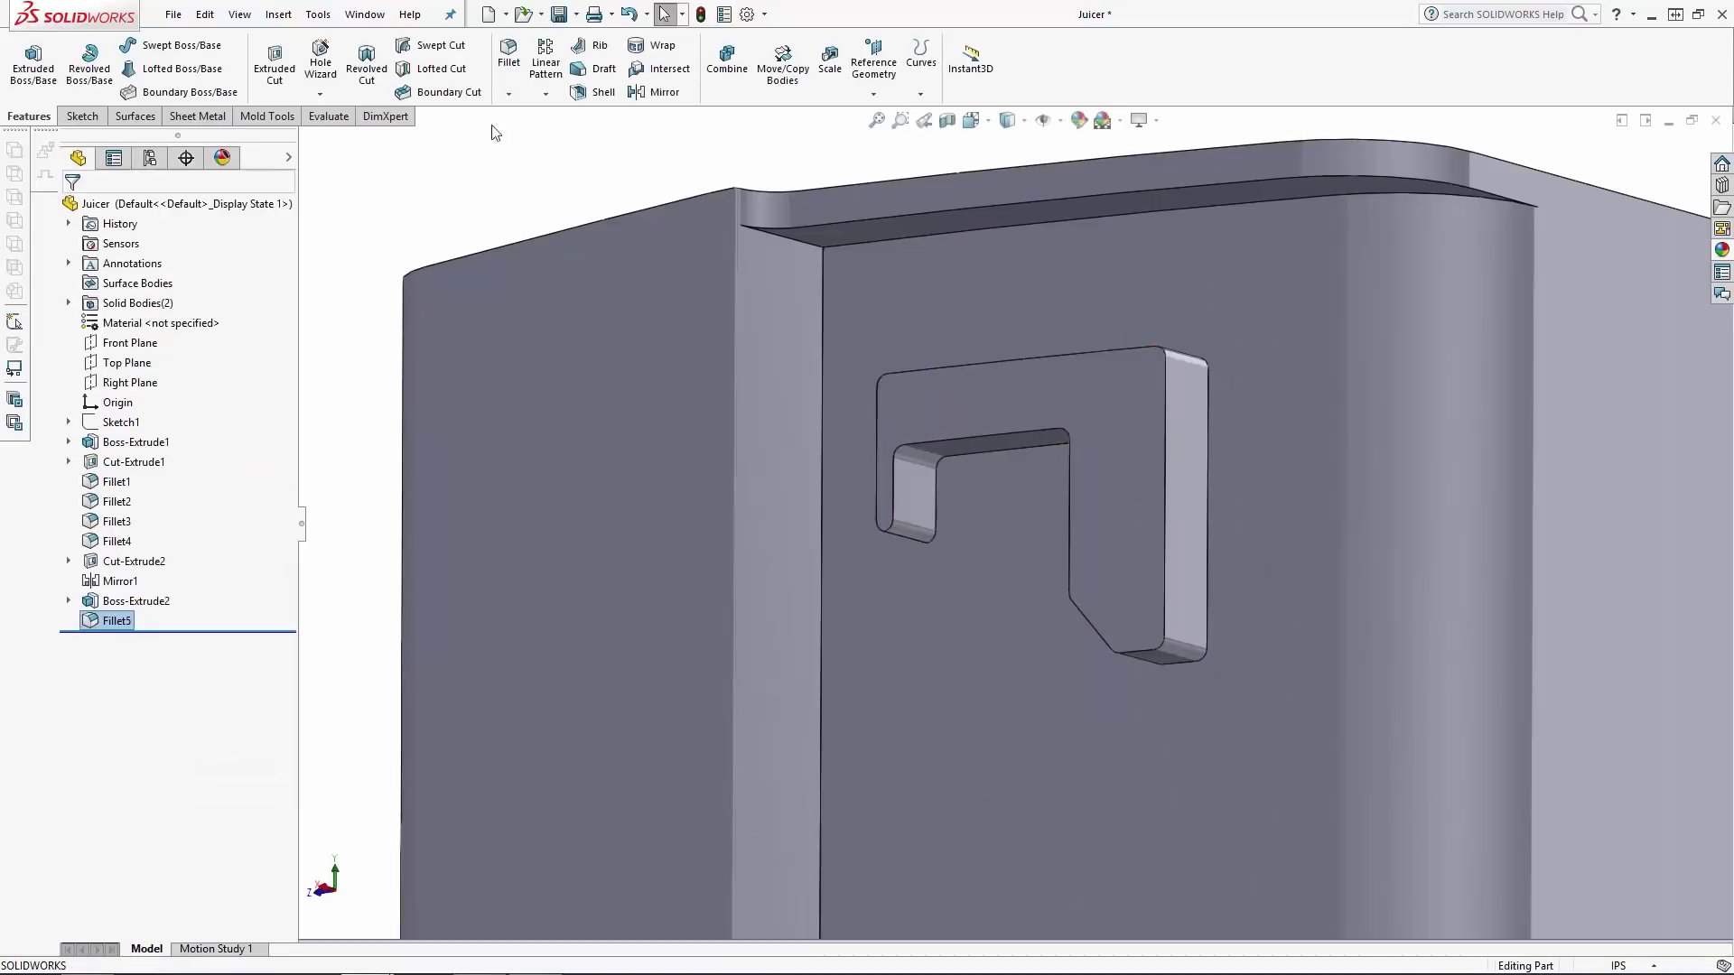
Round the edges of the hook's outer face with a 0.04 in fillet.
{"action": "type", "text": ".04"}
{"action": "key", "text": "Return"}
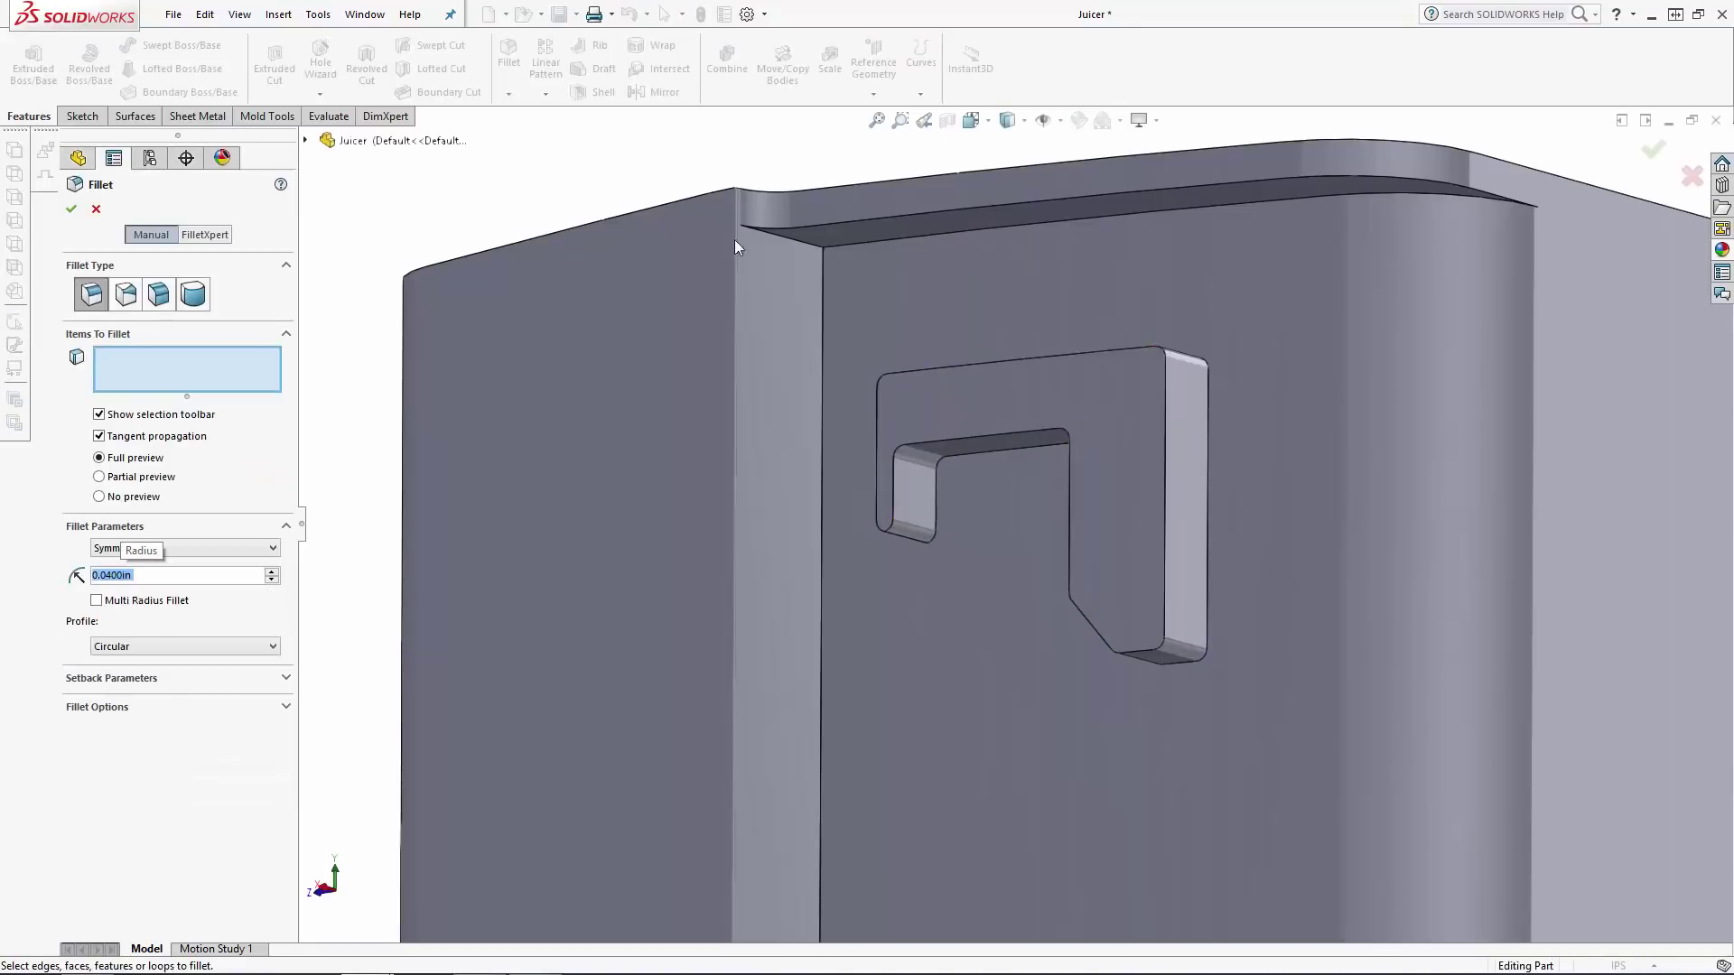
{"action": "left_click", "coordinate": [1129, 475]}
{"action": "key", "text": "Return"}
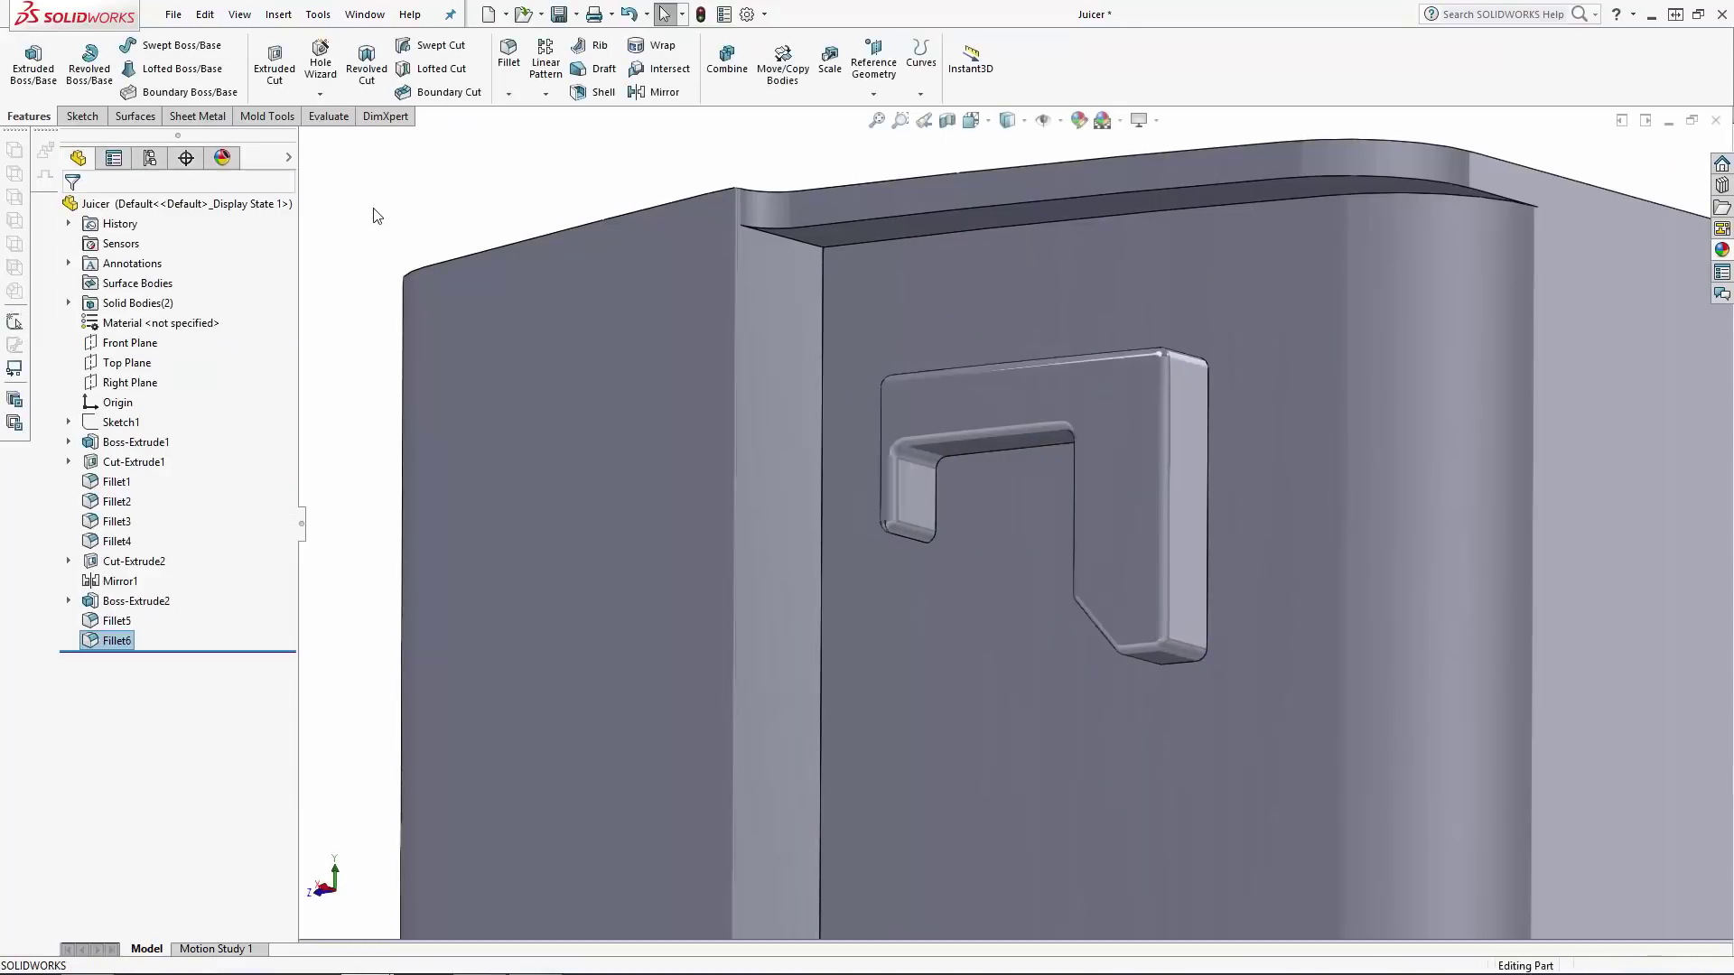
Create a reference plane parallel to the rim and offset above the container's open top.
{"action": "scroll", "coordinate": [924, 411], "scroll_direction": "up", "scroll_amount": 10}
{"action": "middle_click_drag", "start_coordinate": [924, 412], "coordinate": [1414, 823]}
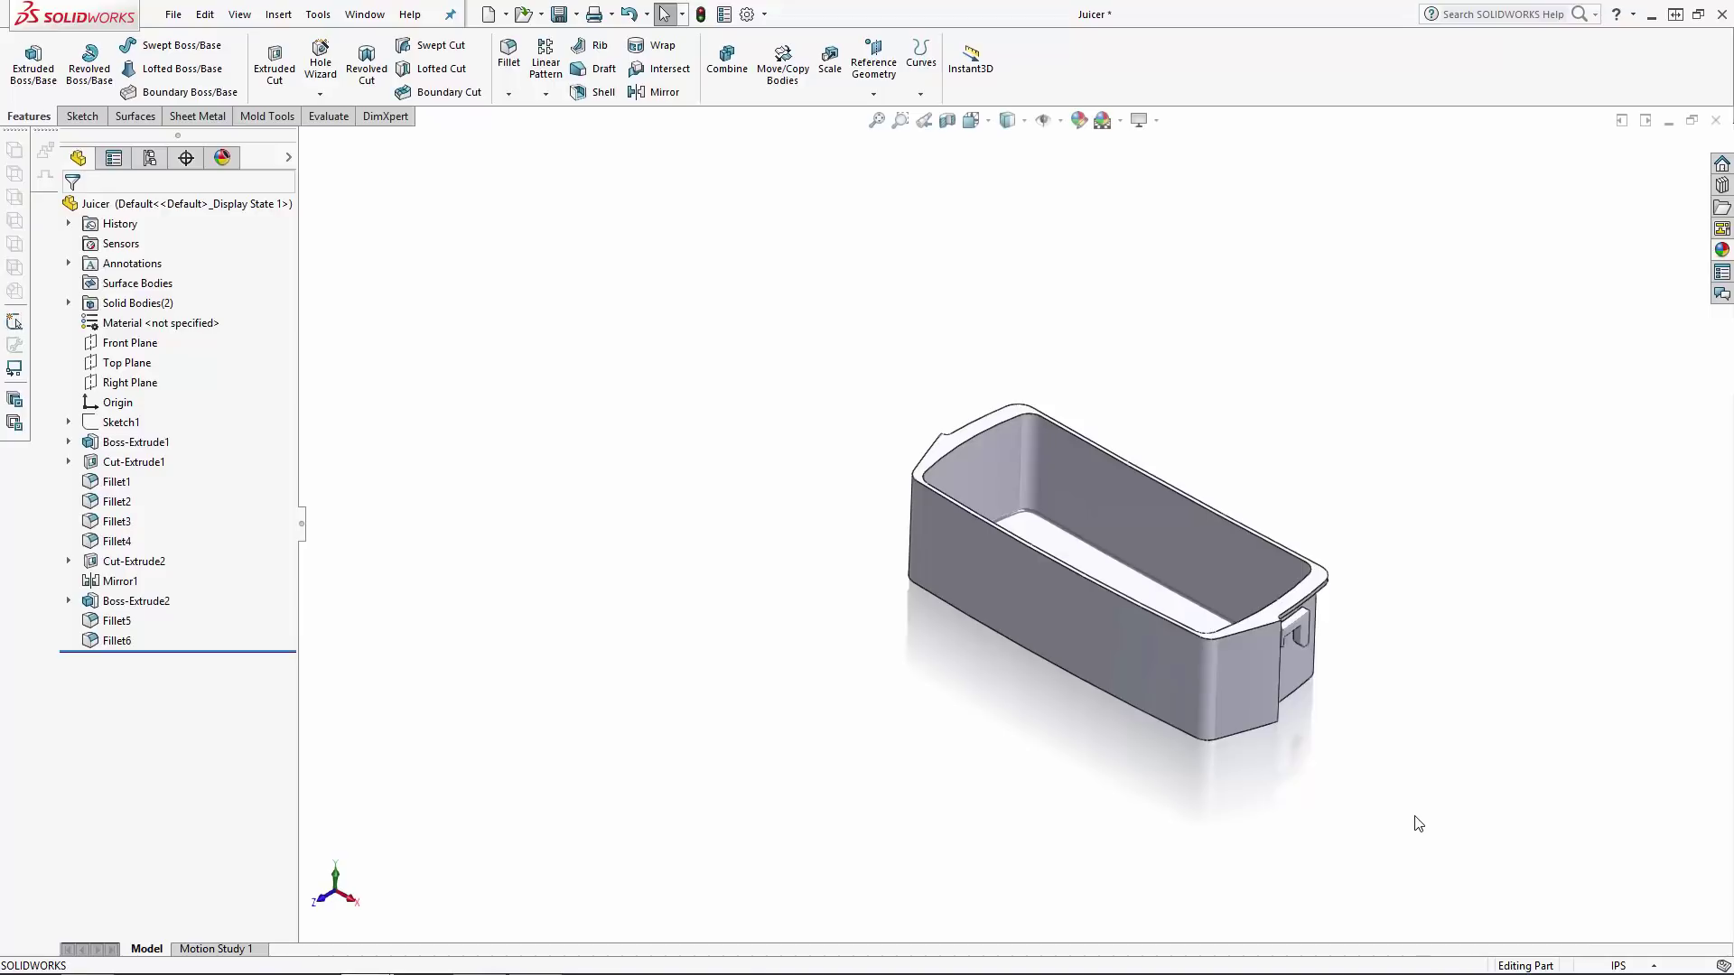
{"action": "left_click", "coordinate": [873, 63]}
{"action": "left_click", "coordinate": [894, 121]}
{"action": "left_click", "coordinate": [1035, 525]}
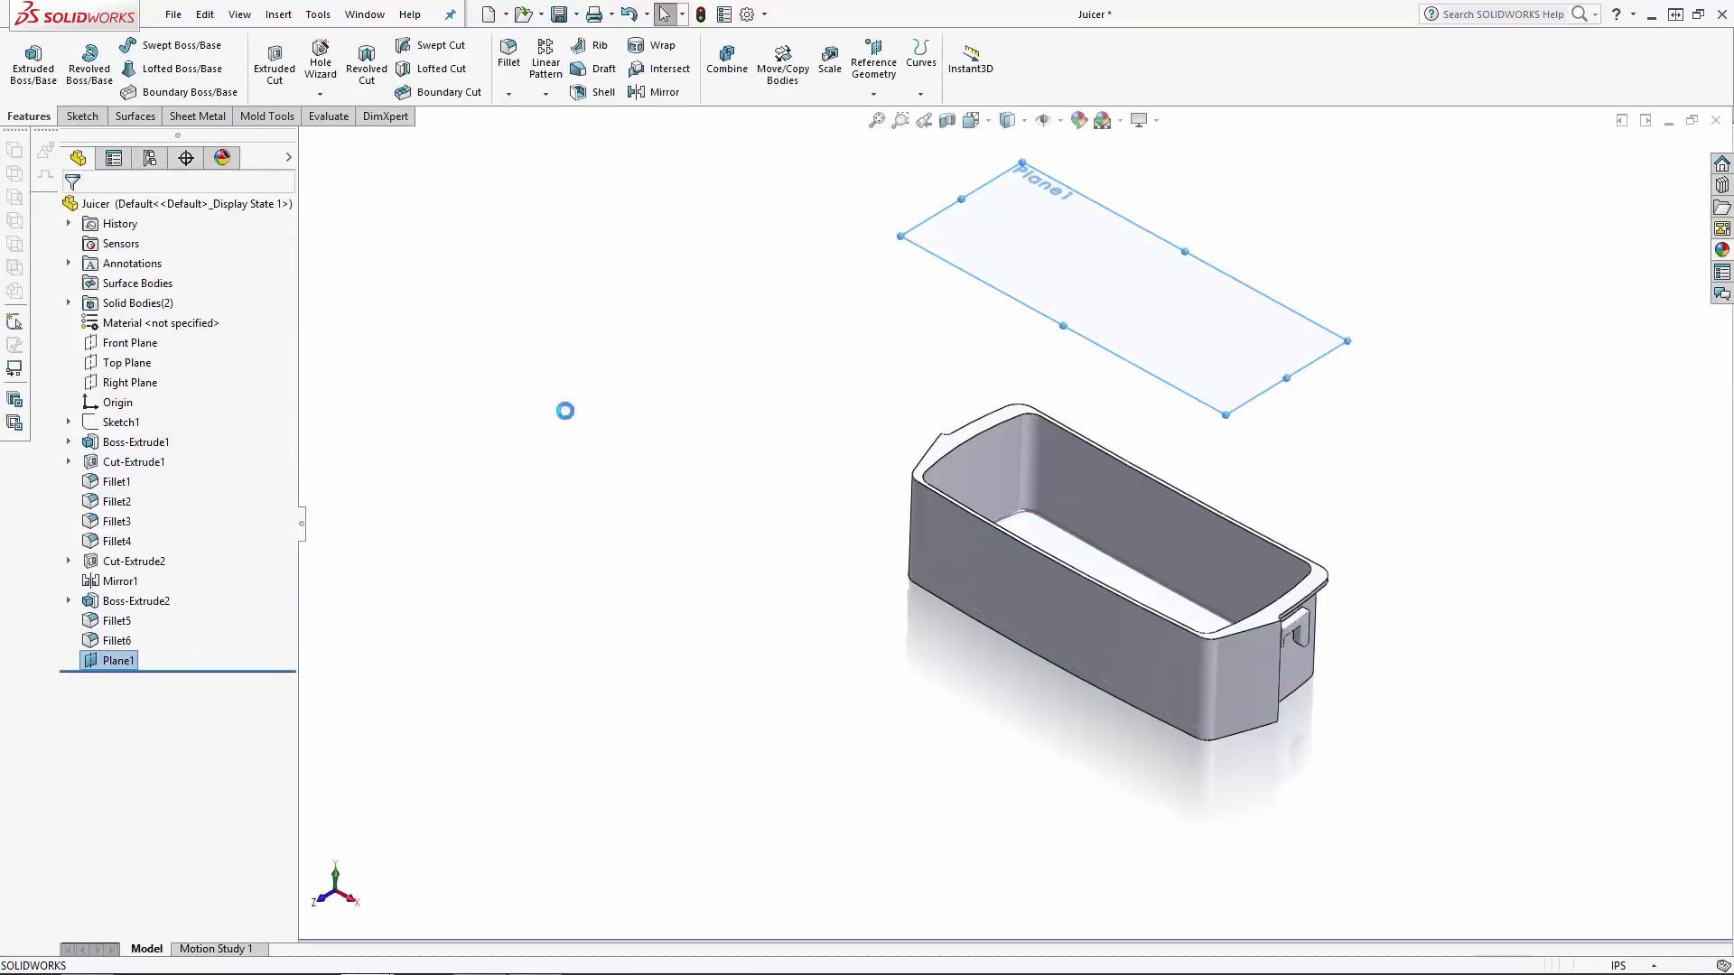
Start a sketch on the rim's top face and convert its inner and outer loops into sketch entities.
{"action": "left_click", "coordinate": [941, 450]}
{"action": "left_click", "coordinate": [1001, 395]}
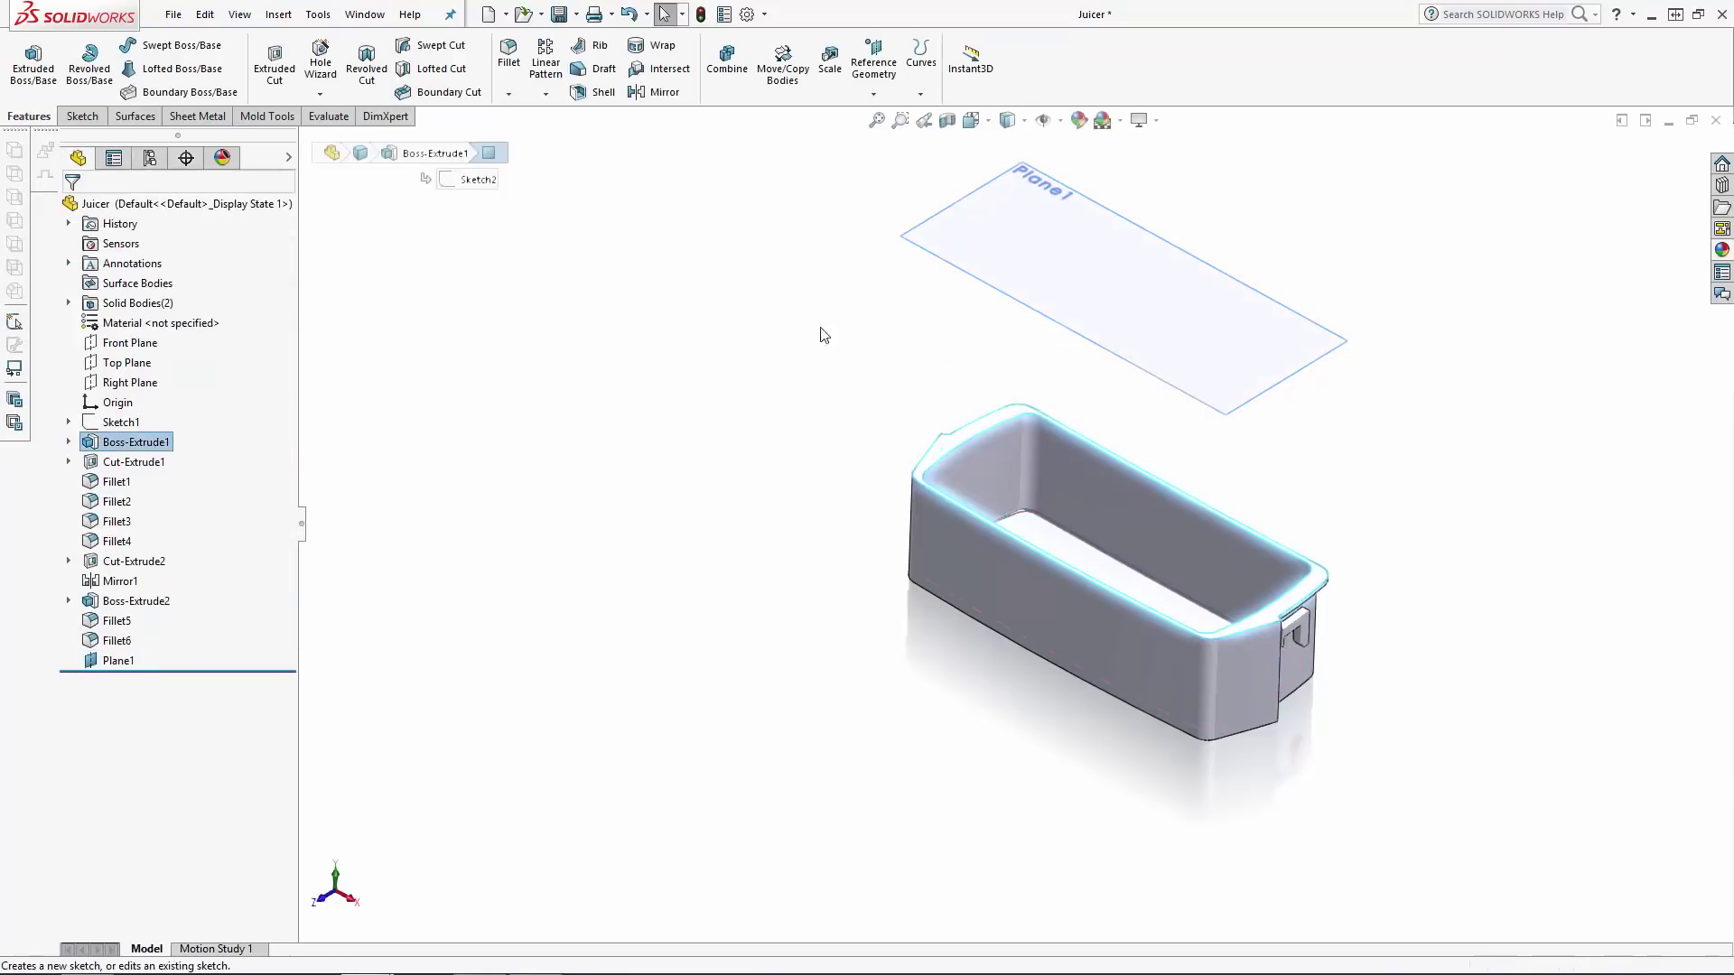
{"action": "left_click", "coordinate": [307, 64]}
{"action": "left_click", "coordinate": [948, 446]}
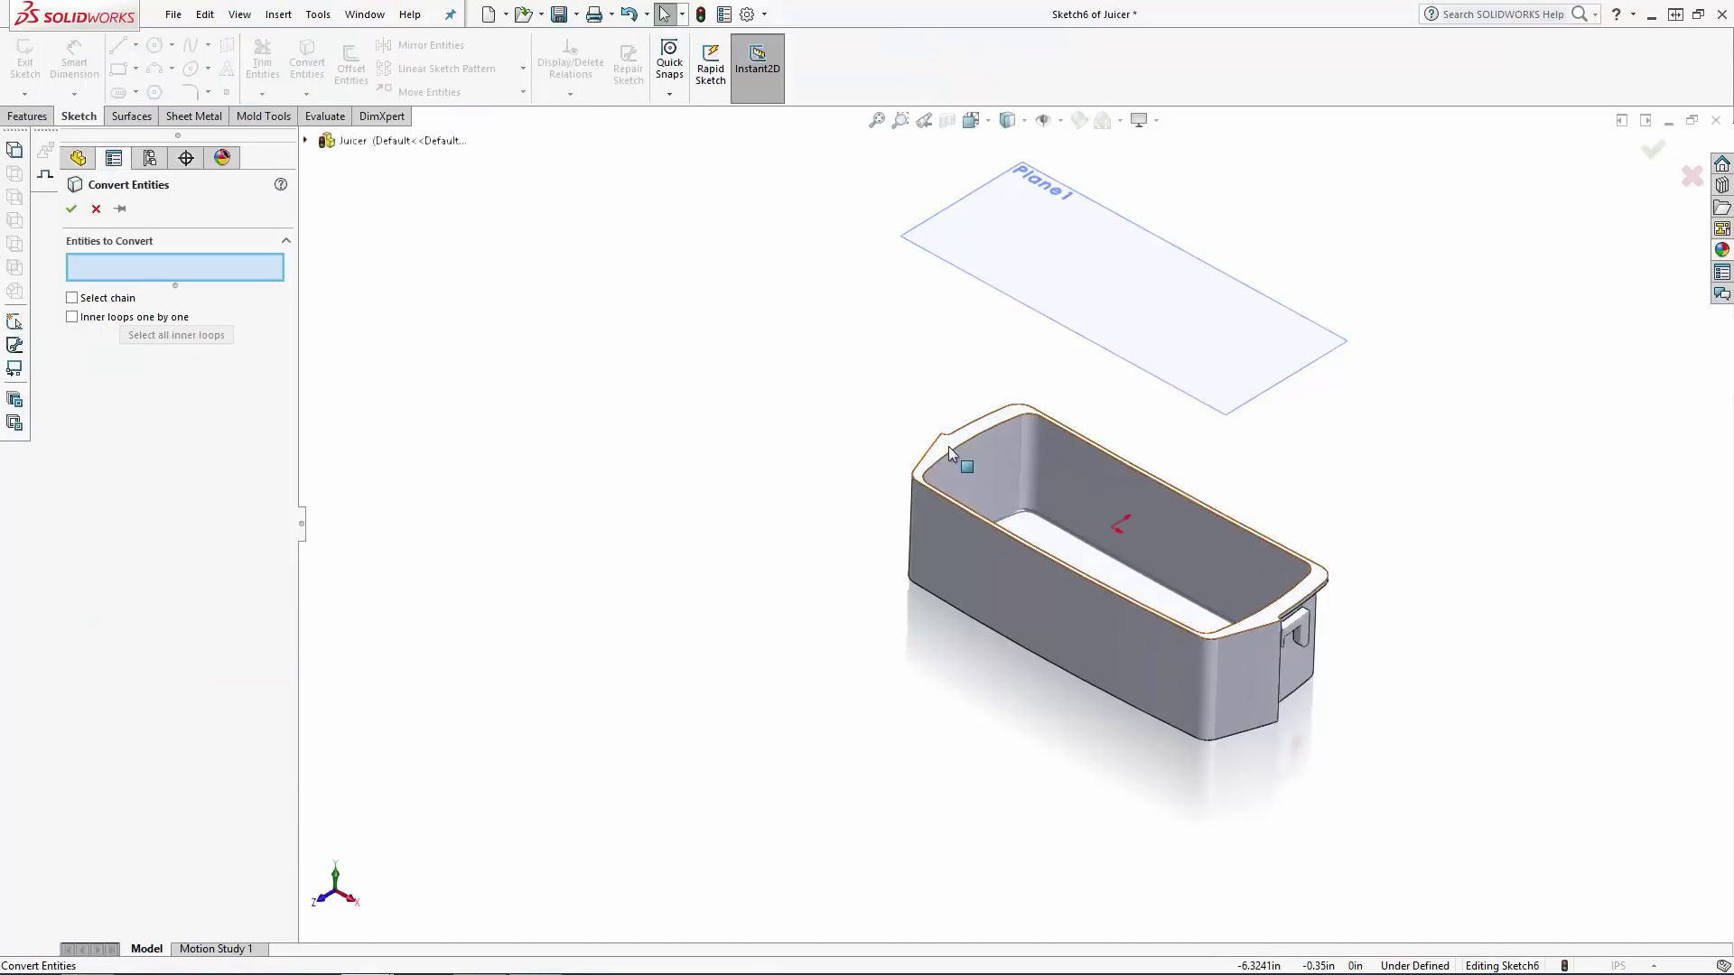
{"action": "scroll", "coordinate": [1103, 466], "scroll_direction": "down", "scroll_amount": 3}
{"action": "right_click", "coordinate": [722, 360]}
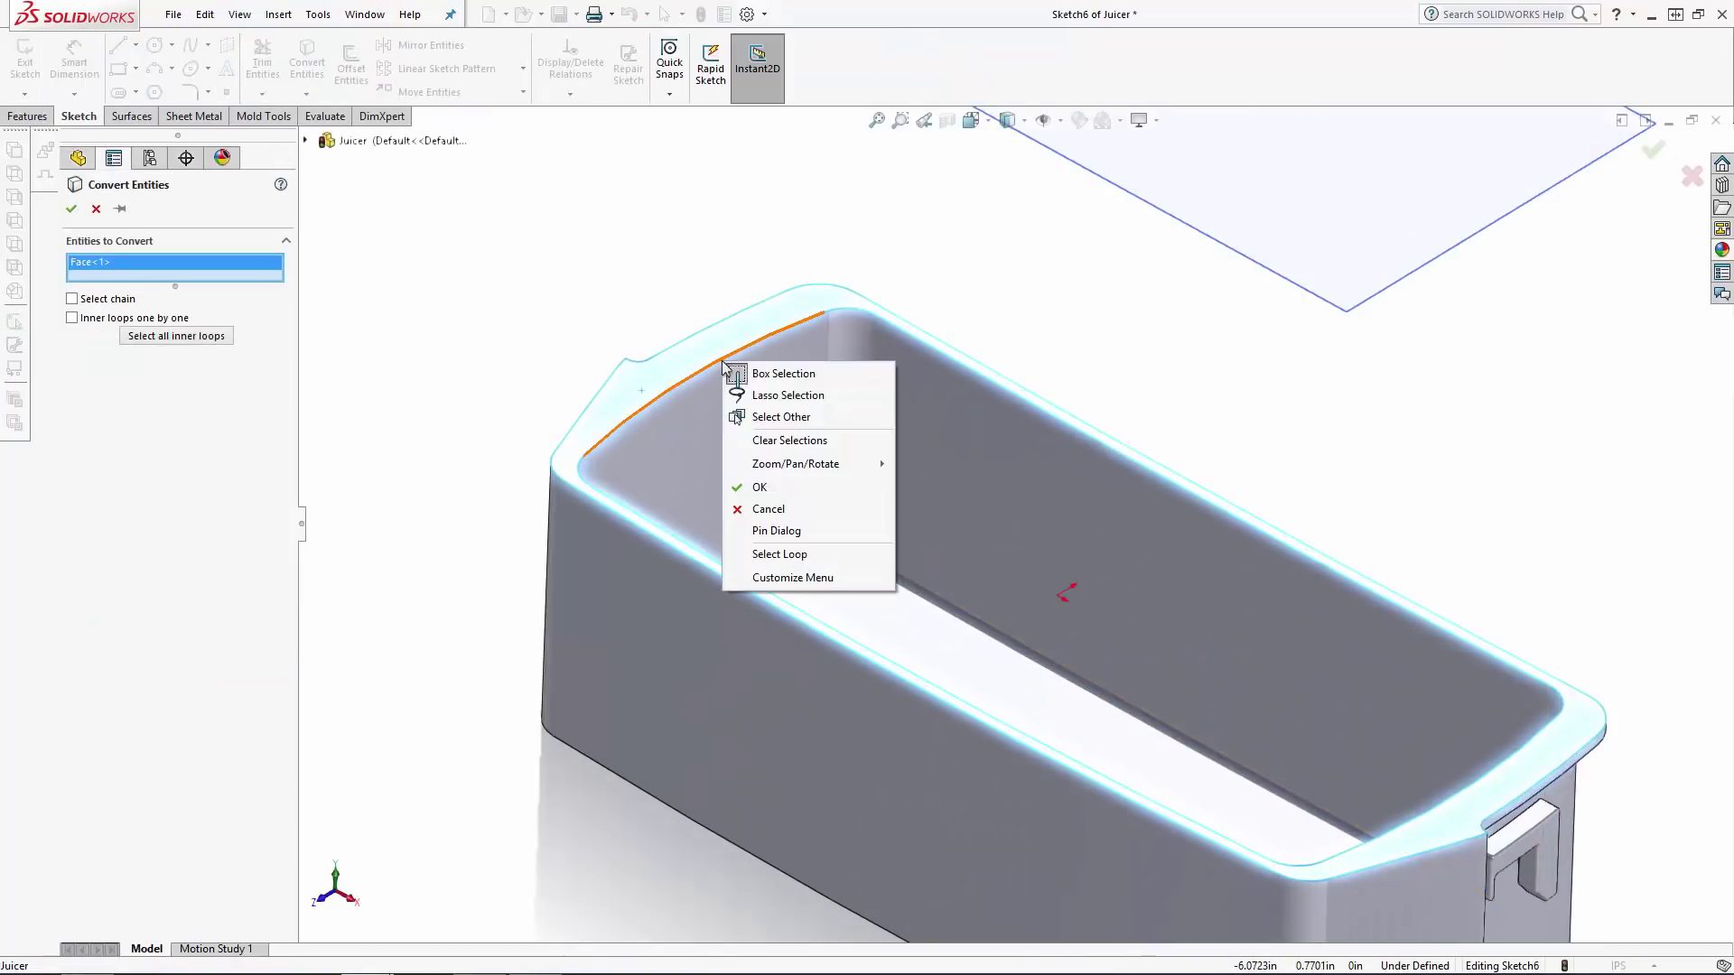
{"action": "left_click", "coordinate": [772, 557]}
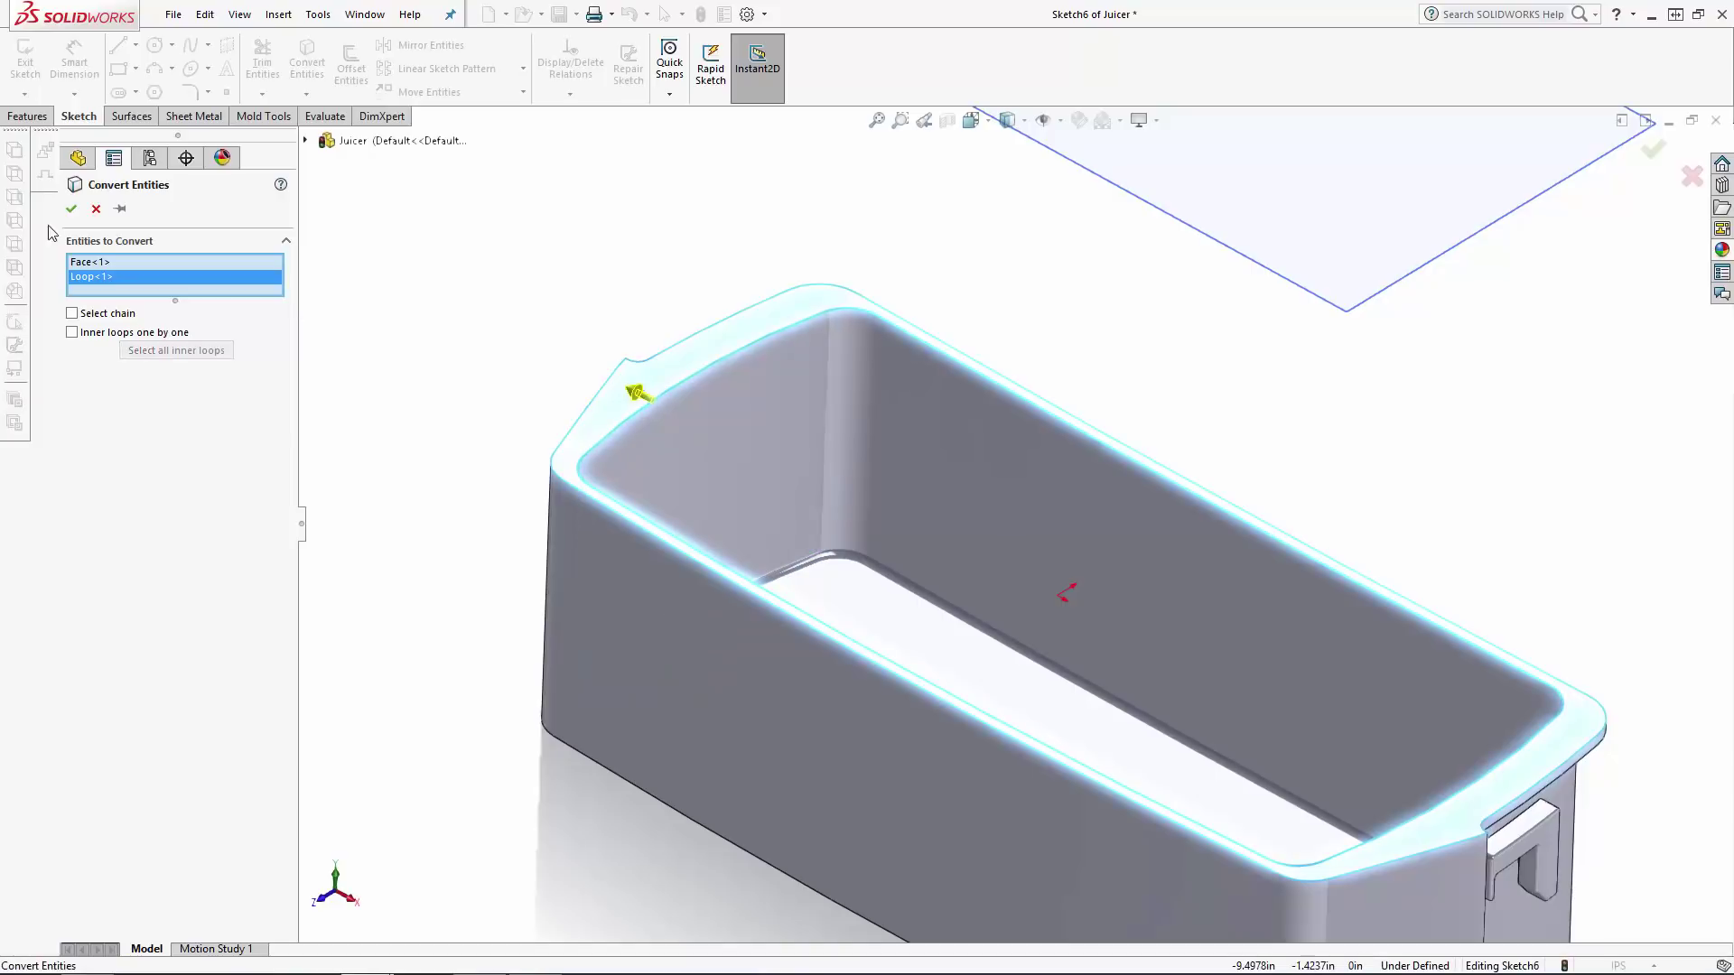
{"action": "key", "text": "Return"}
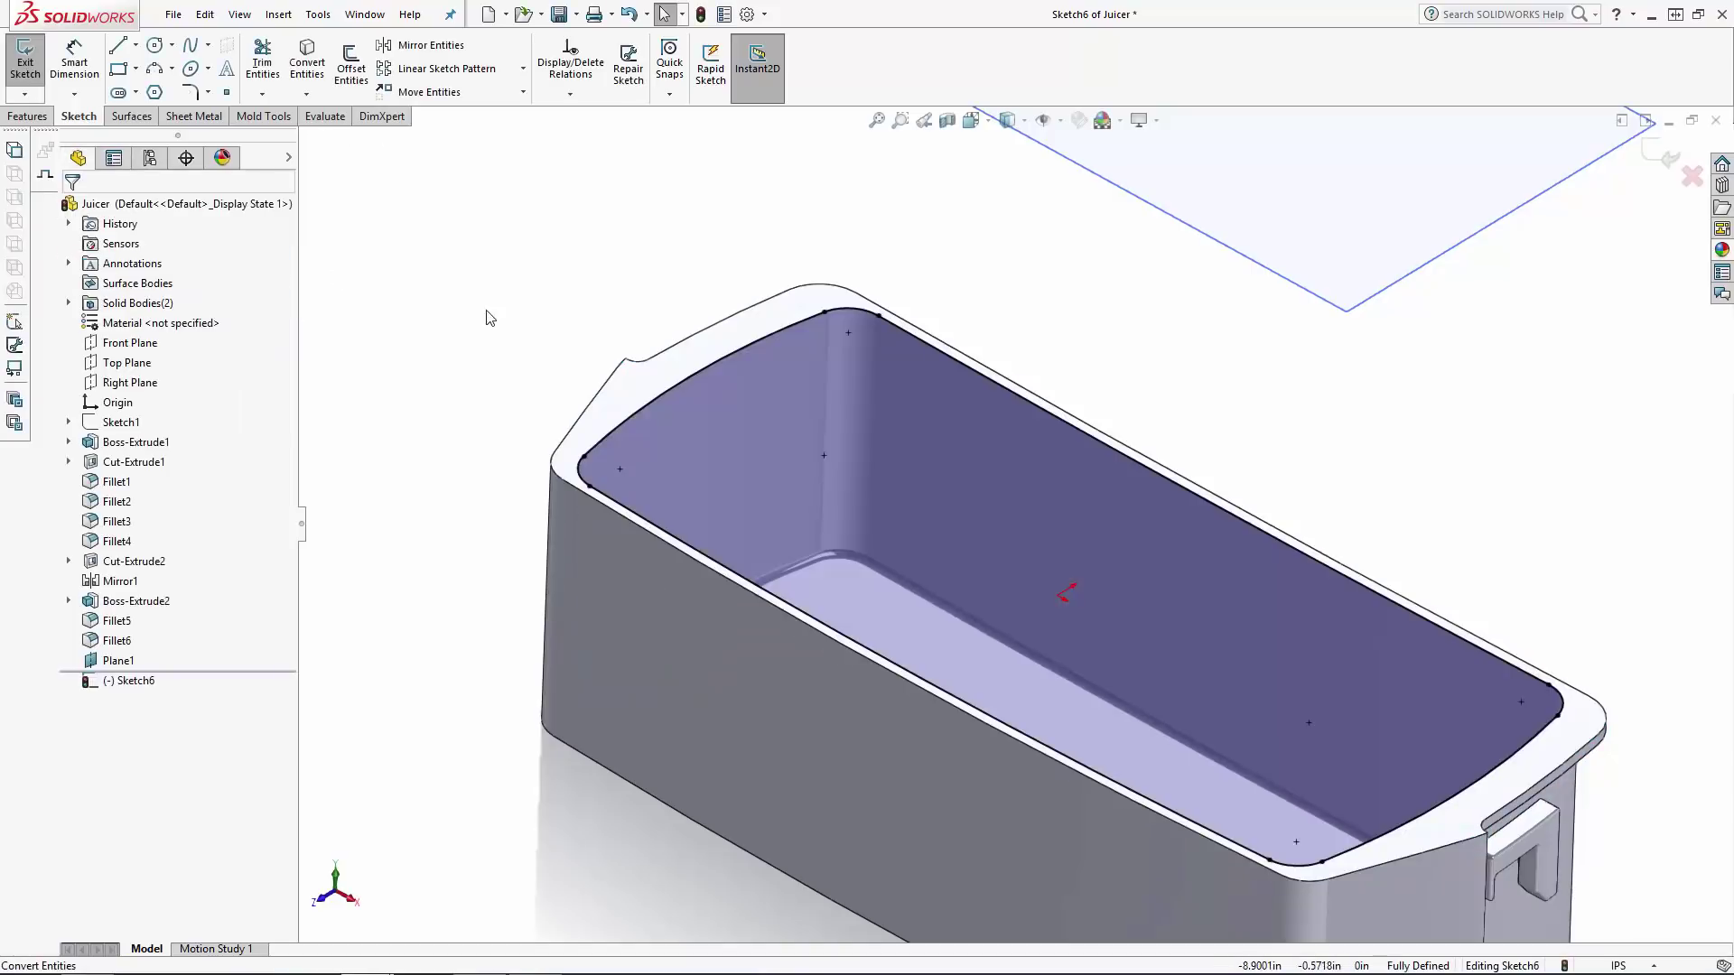
{"action": "left_click", "coordinate": [311, 60]}
{"action": "left_click", "coordinate": [569, 386]}
{"action": "left_click", "coordinate": [71, 209]}
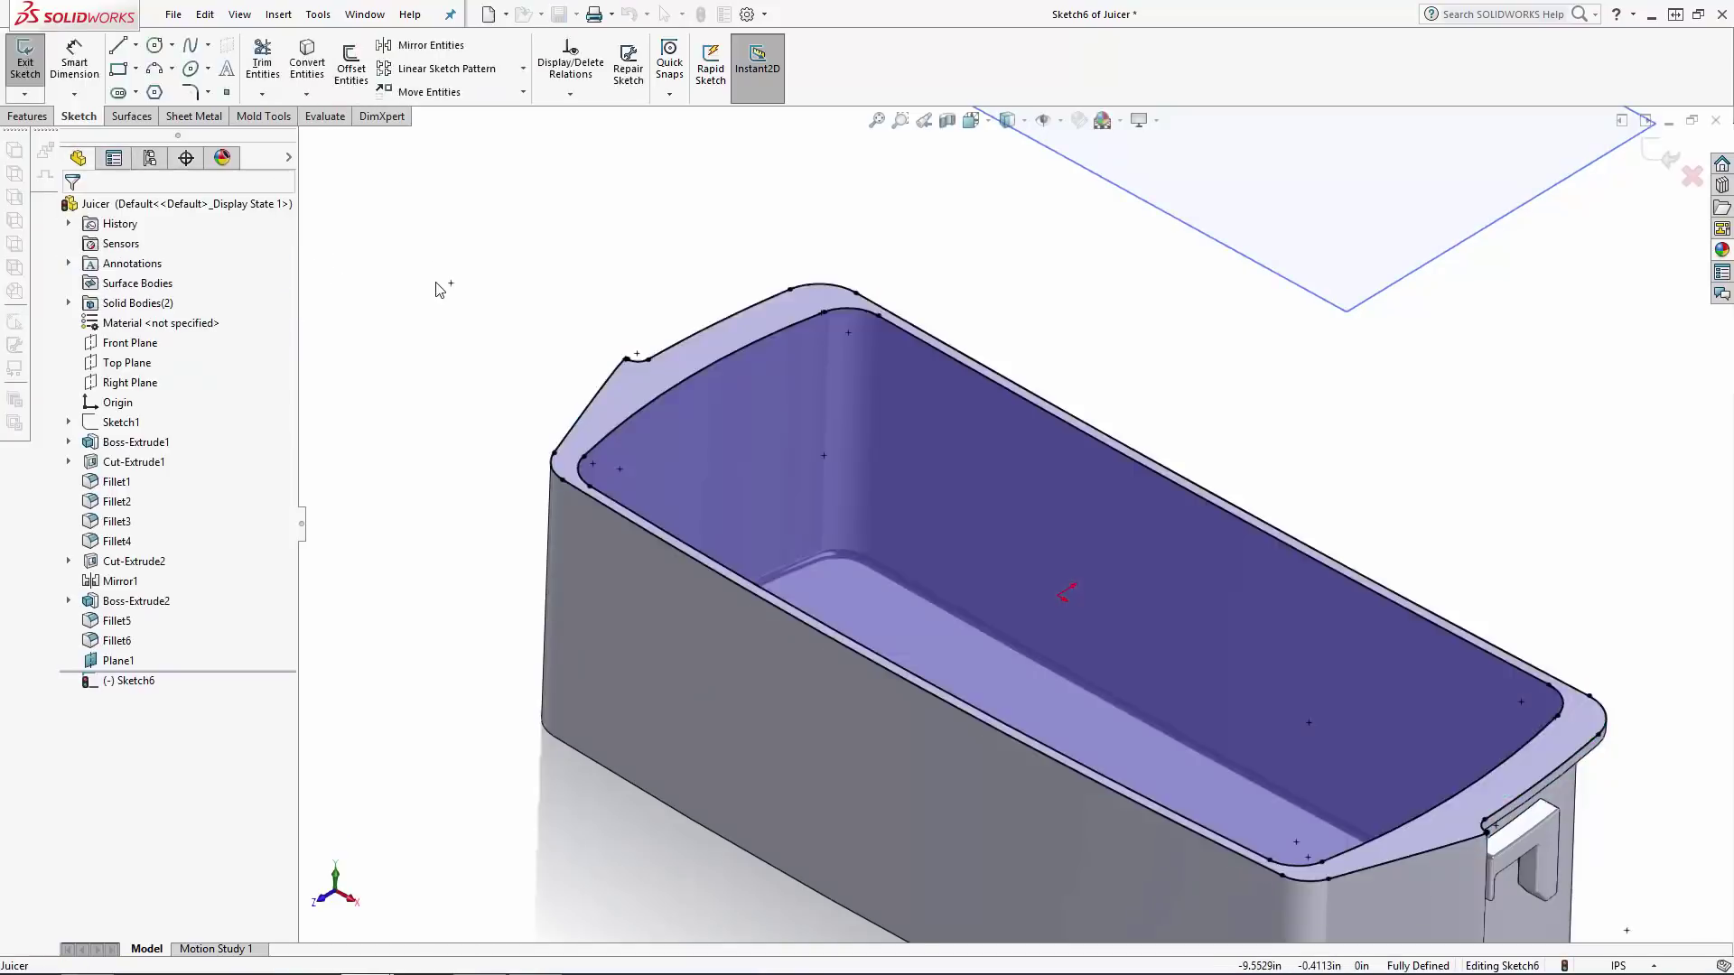
Extrude the rim sketch upward with the Up To Surface end condition, ending at Plane1.
{"action": "left_click", "coordinate": [25, 62]}
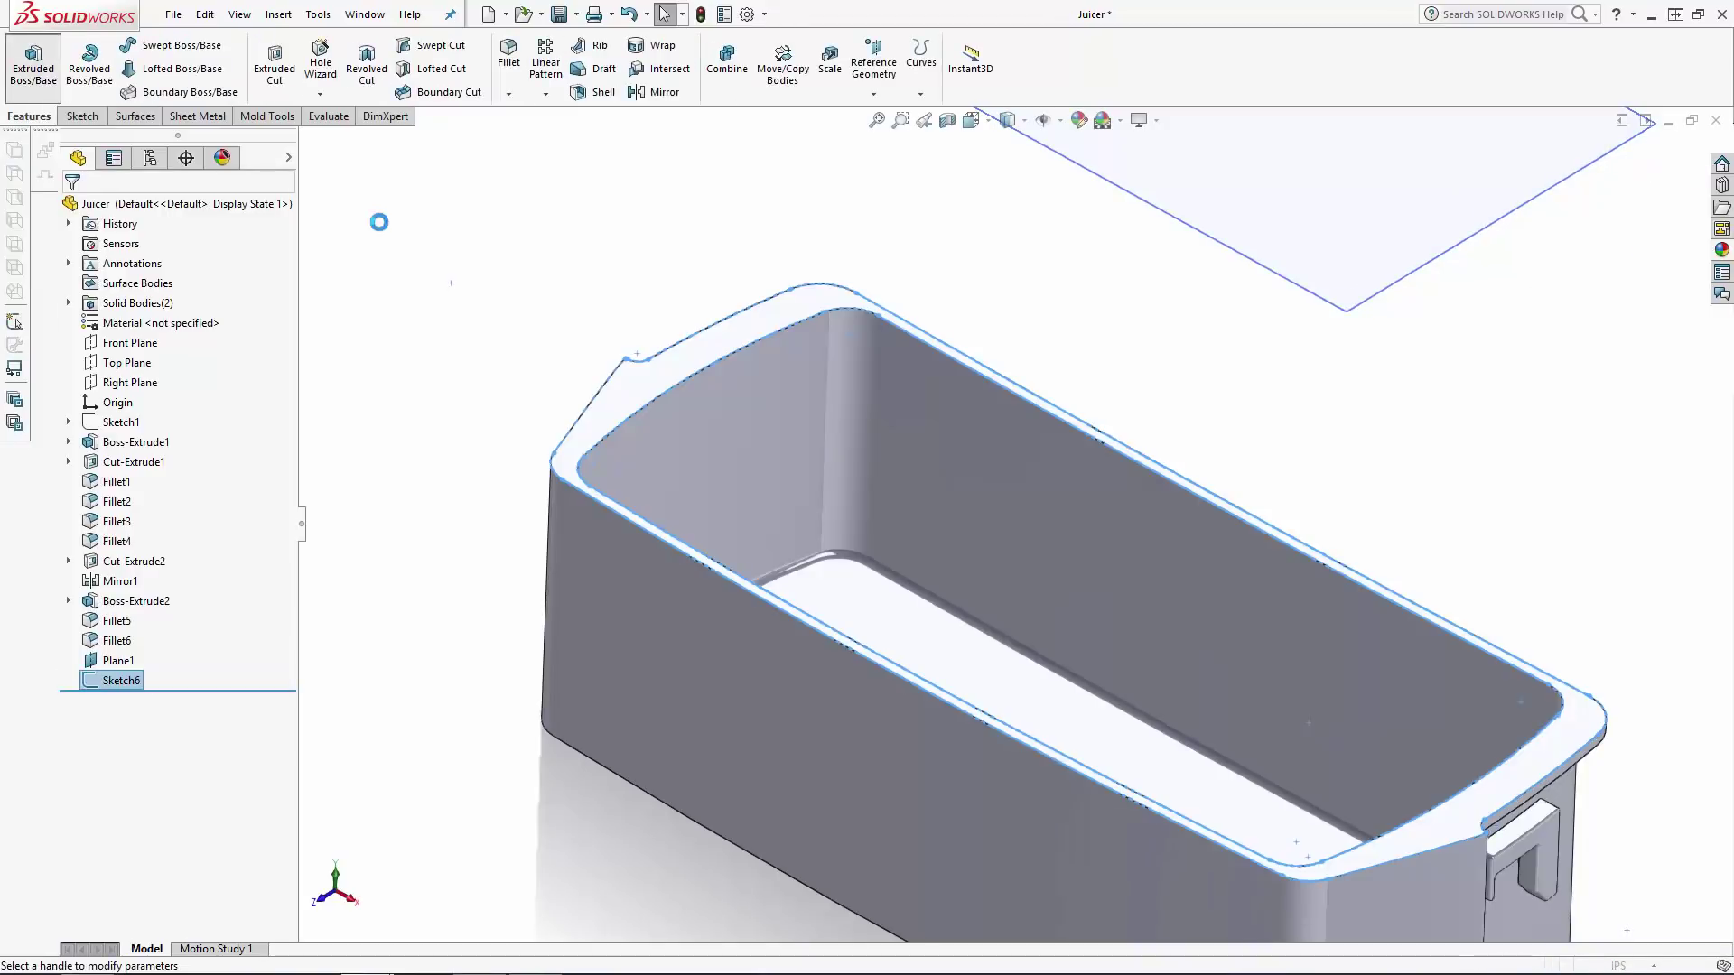
{"action": "left_click", "coordinate": [136, 318]}
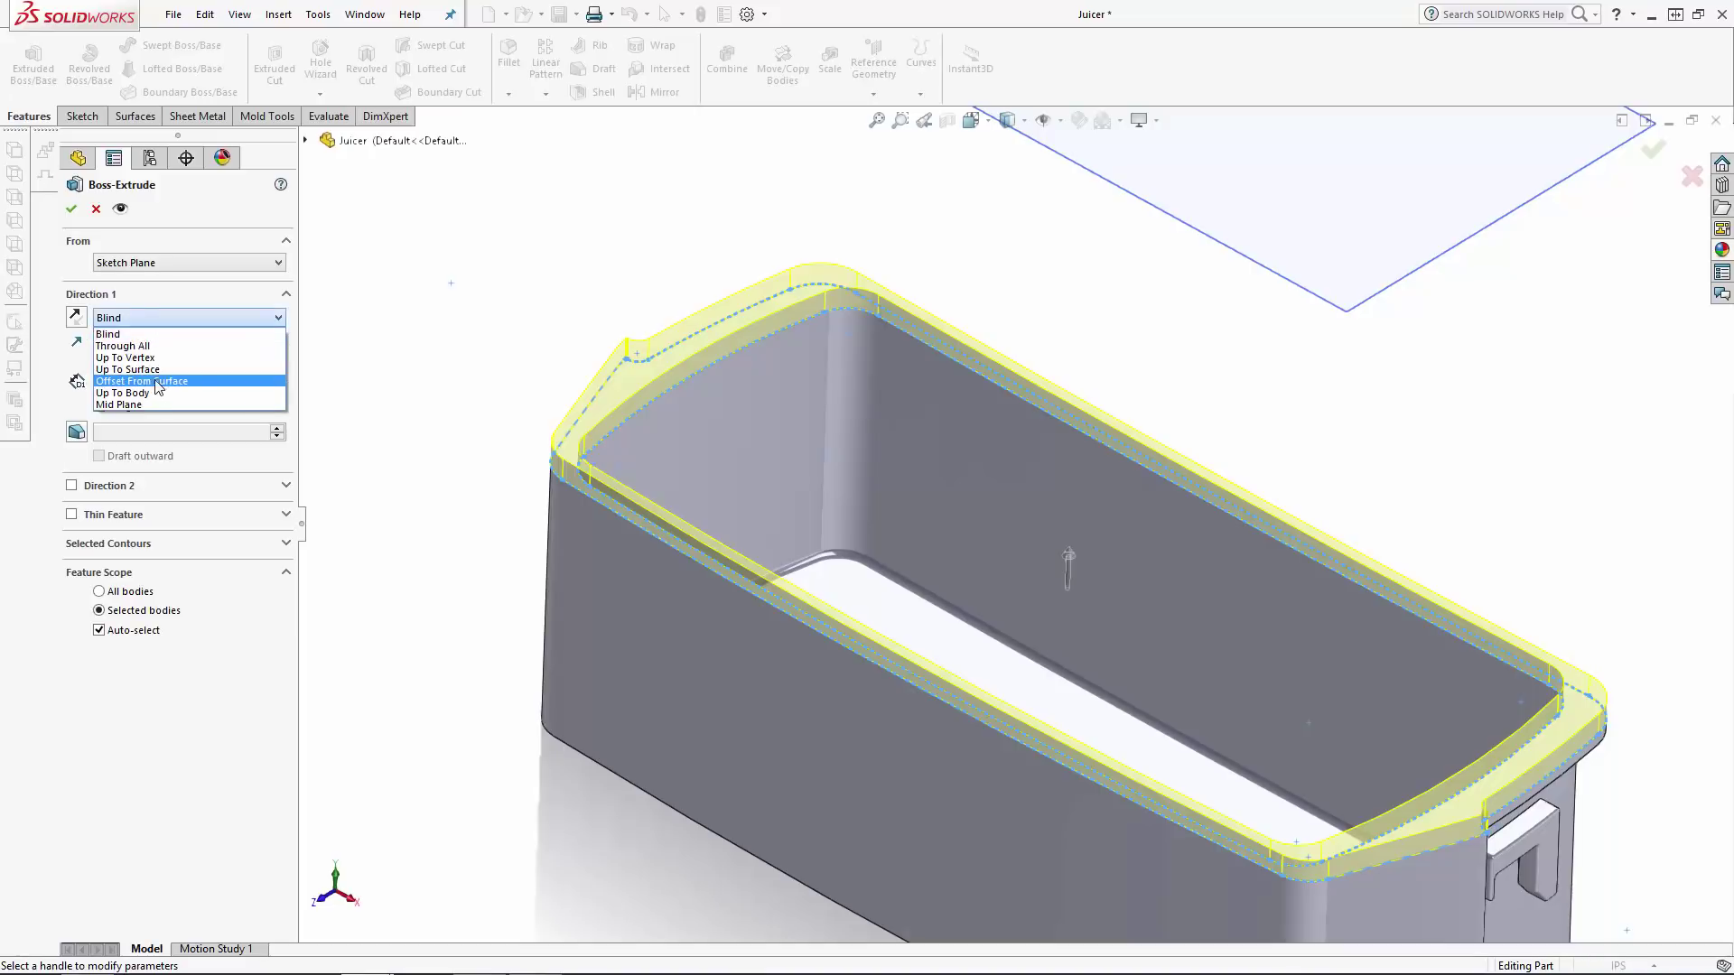
{"action": "left_click", "coordinate": [126, 370]}
{"action": "left_click", "coordinate": [1420, 310]}
{"action": "key", "text": "f"}
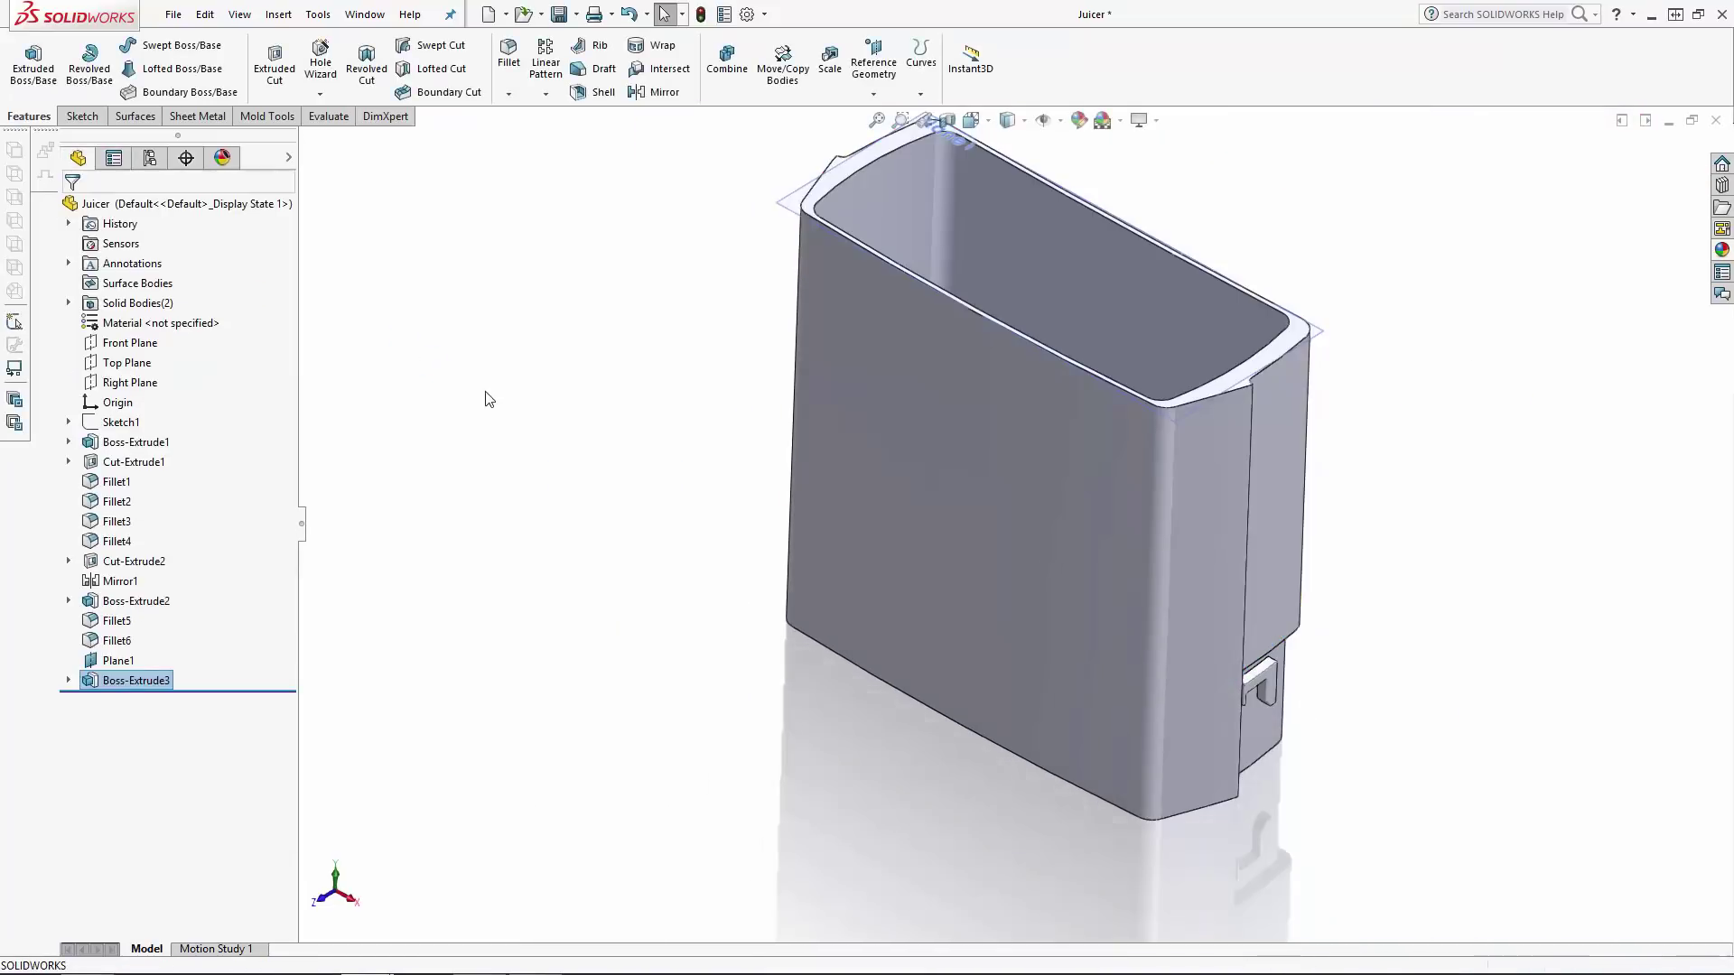
Start a sketch on the raised walls' top face and convert Sketch6 onto it, viewed normal to the plane.
{"action": "left_click", "coordinate": [1223, 386]}
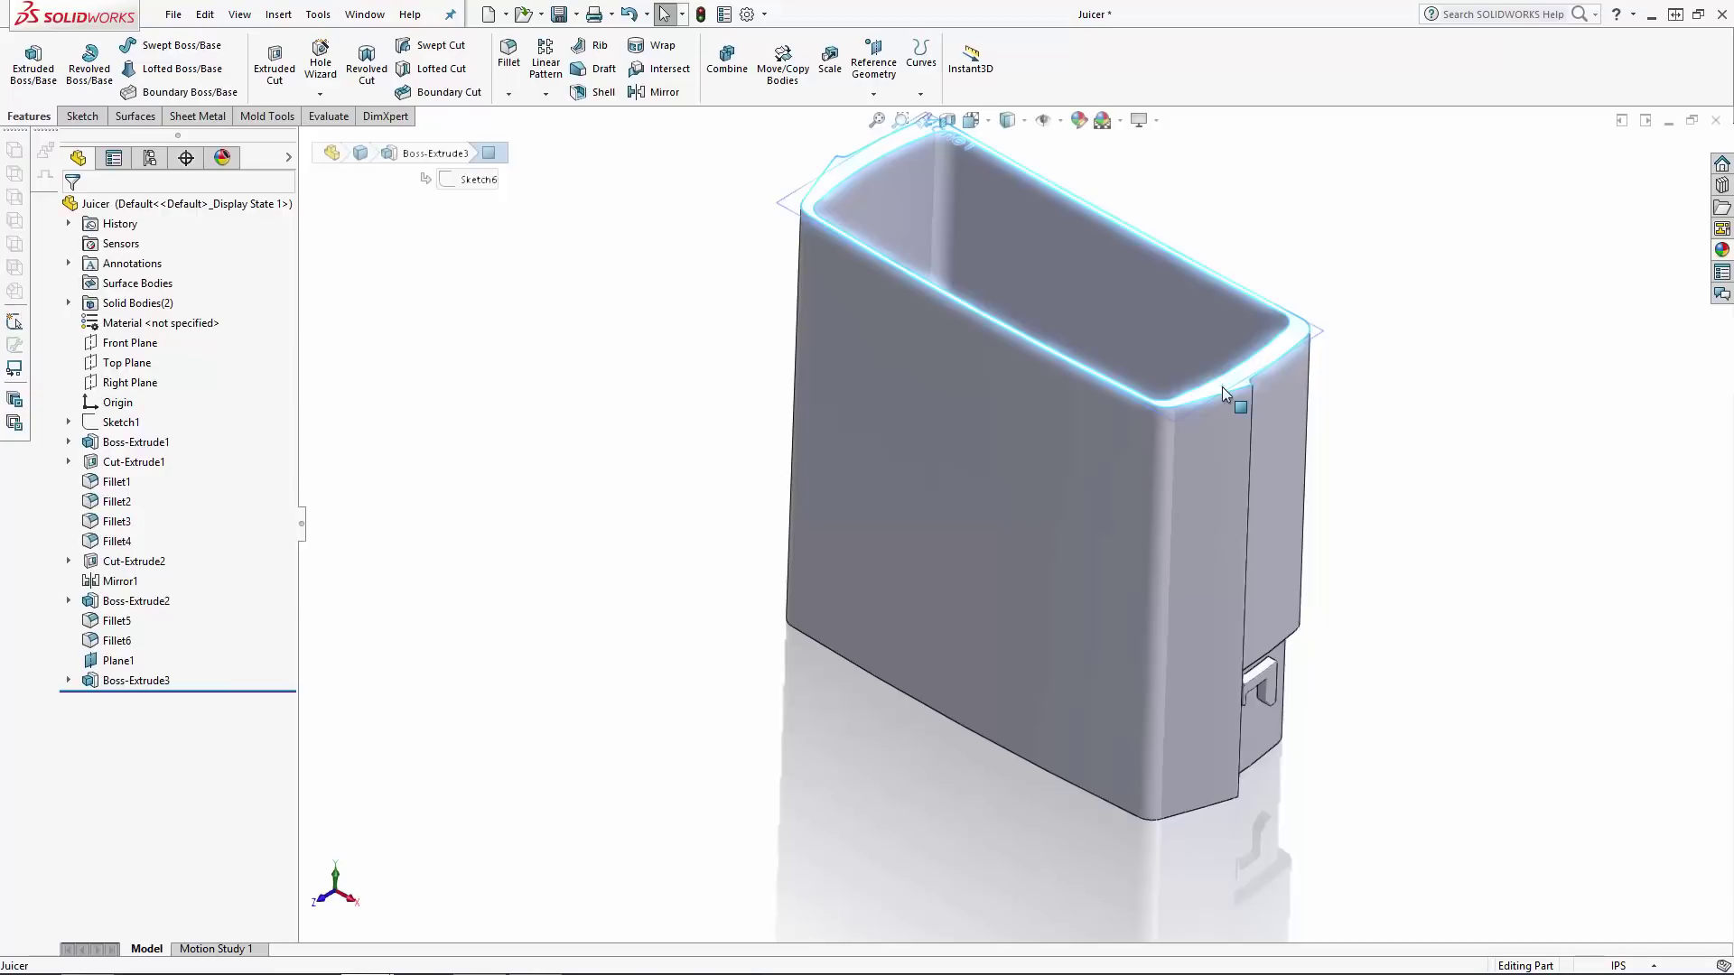
{"action": "left_click", "coordinate": [1288, 340]}
{"action": "left_click", "coordinate": [973, 120]}
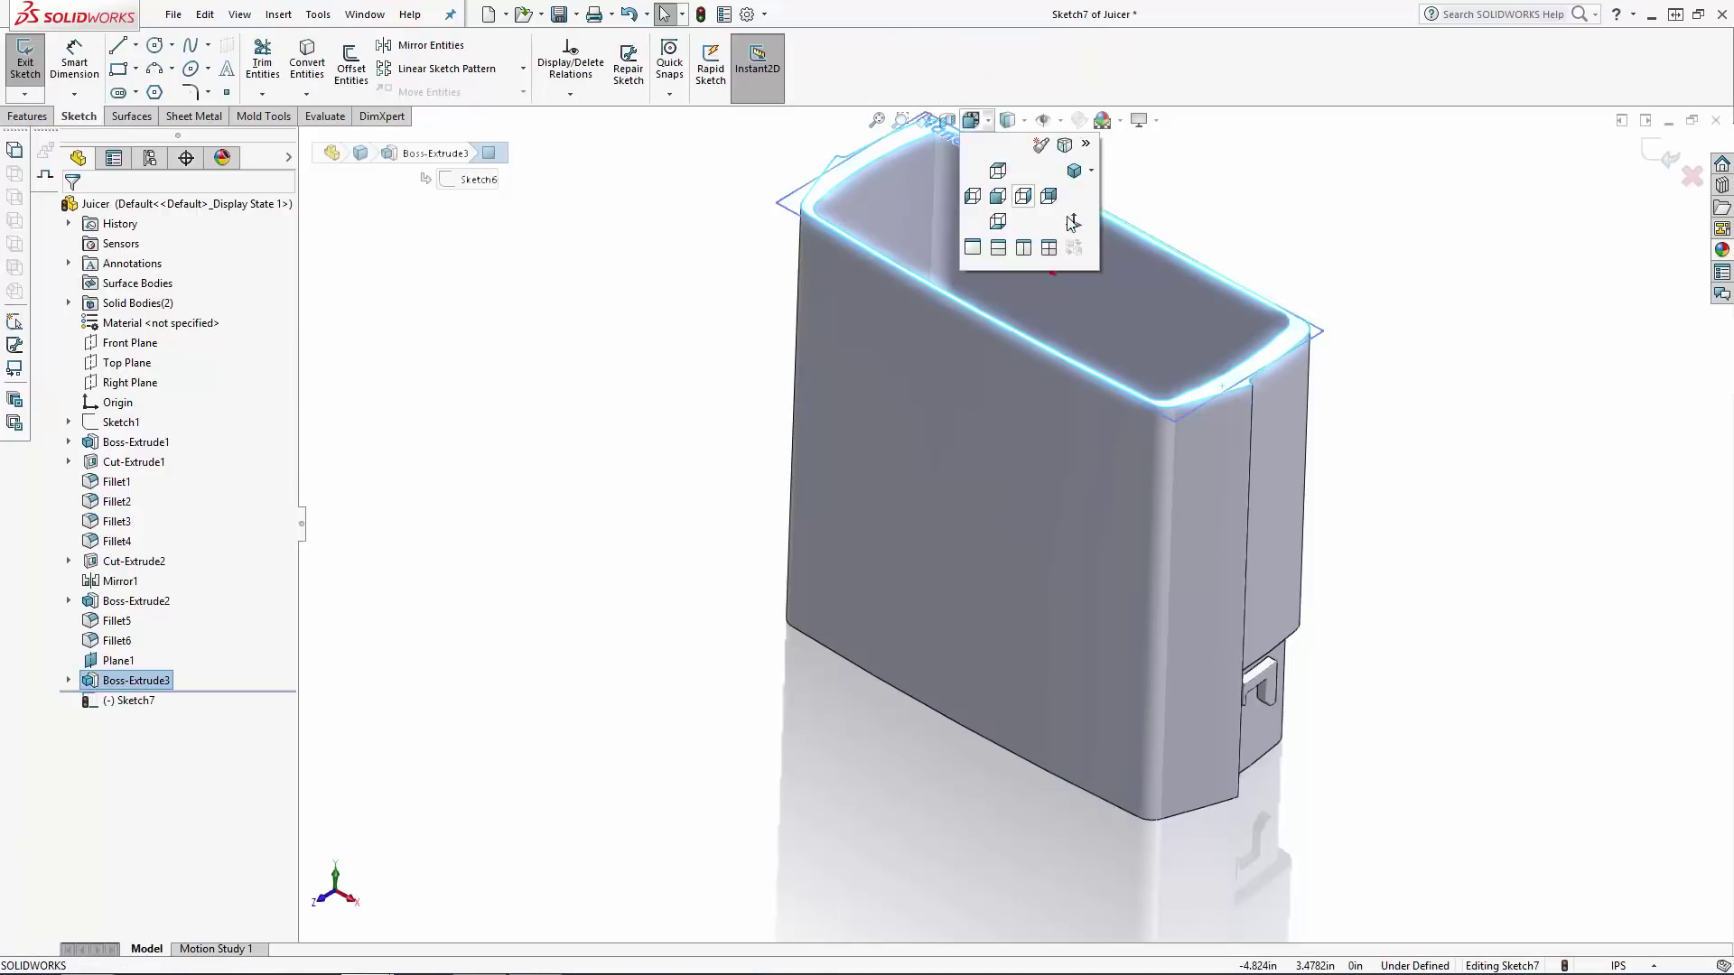
{"action": "left_click", "coordinate": [656, 438]}
{"action": "left_click", "coordinate": [642, 437]}
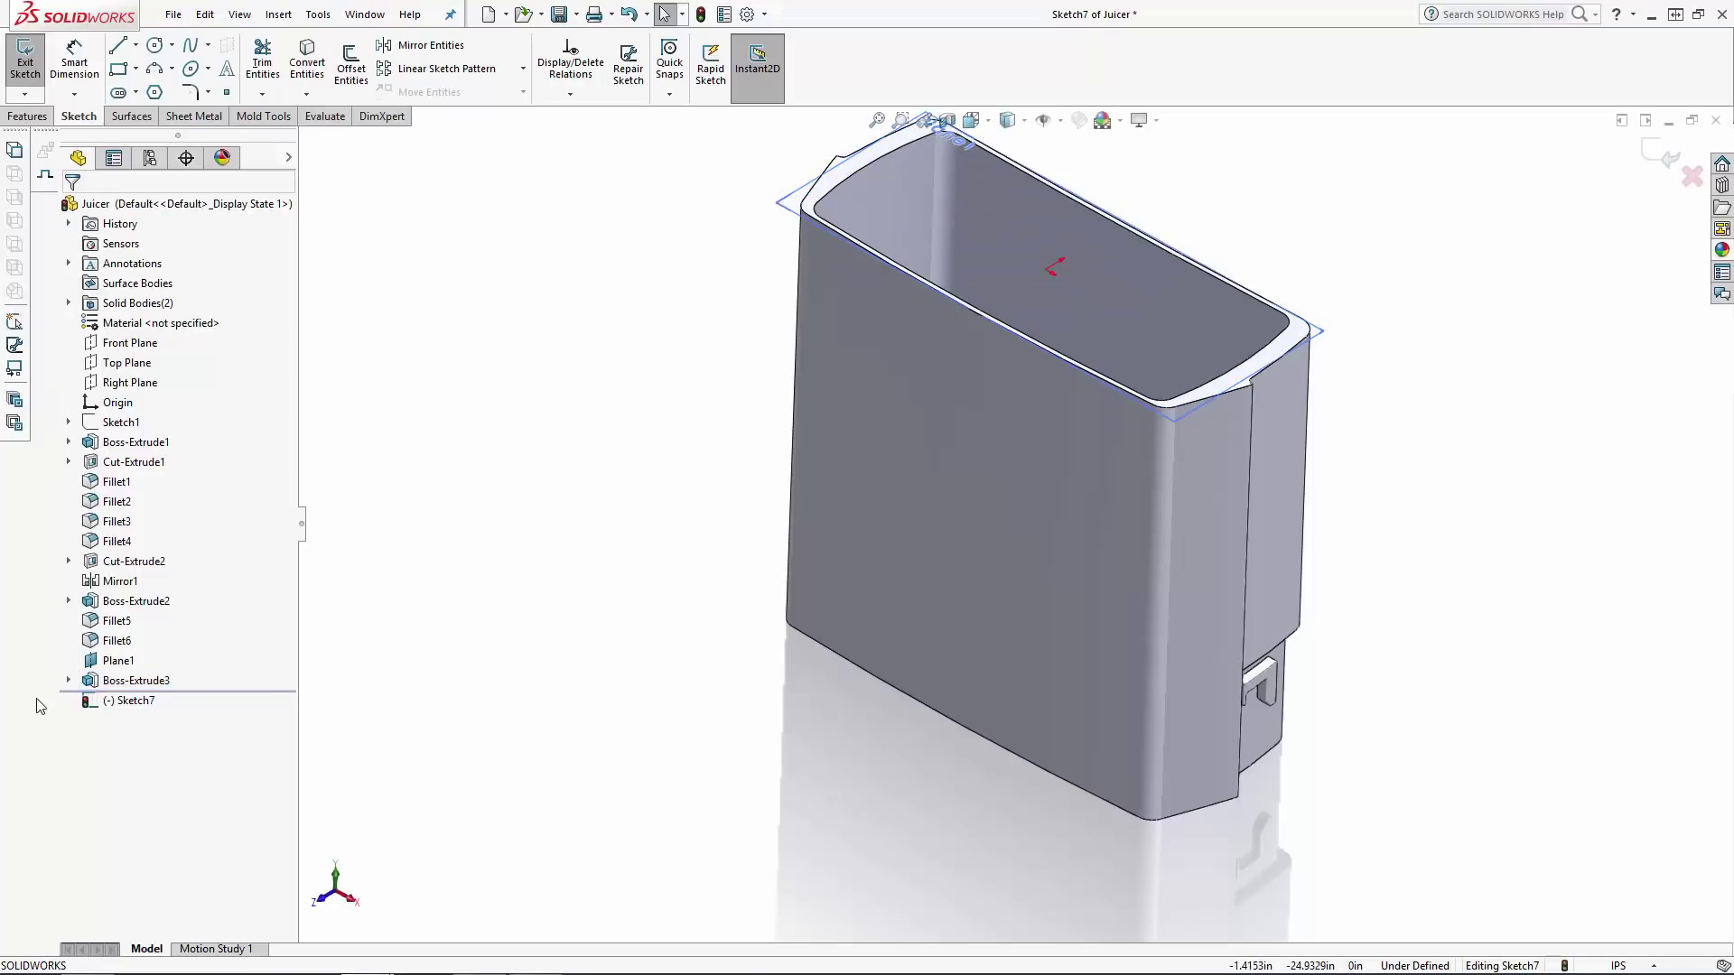
{"action": "left_click", "coordinate": [68, 680]}
{"action": "left_click", "coordinate": [135, 700]}
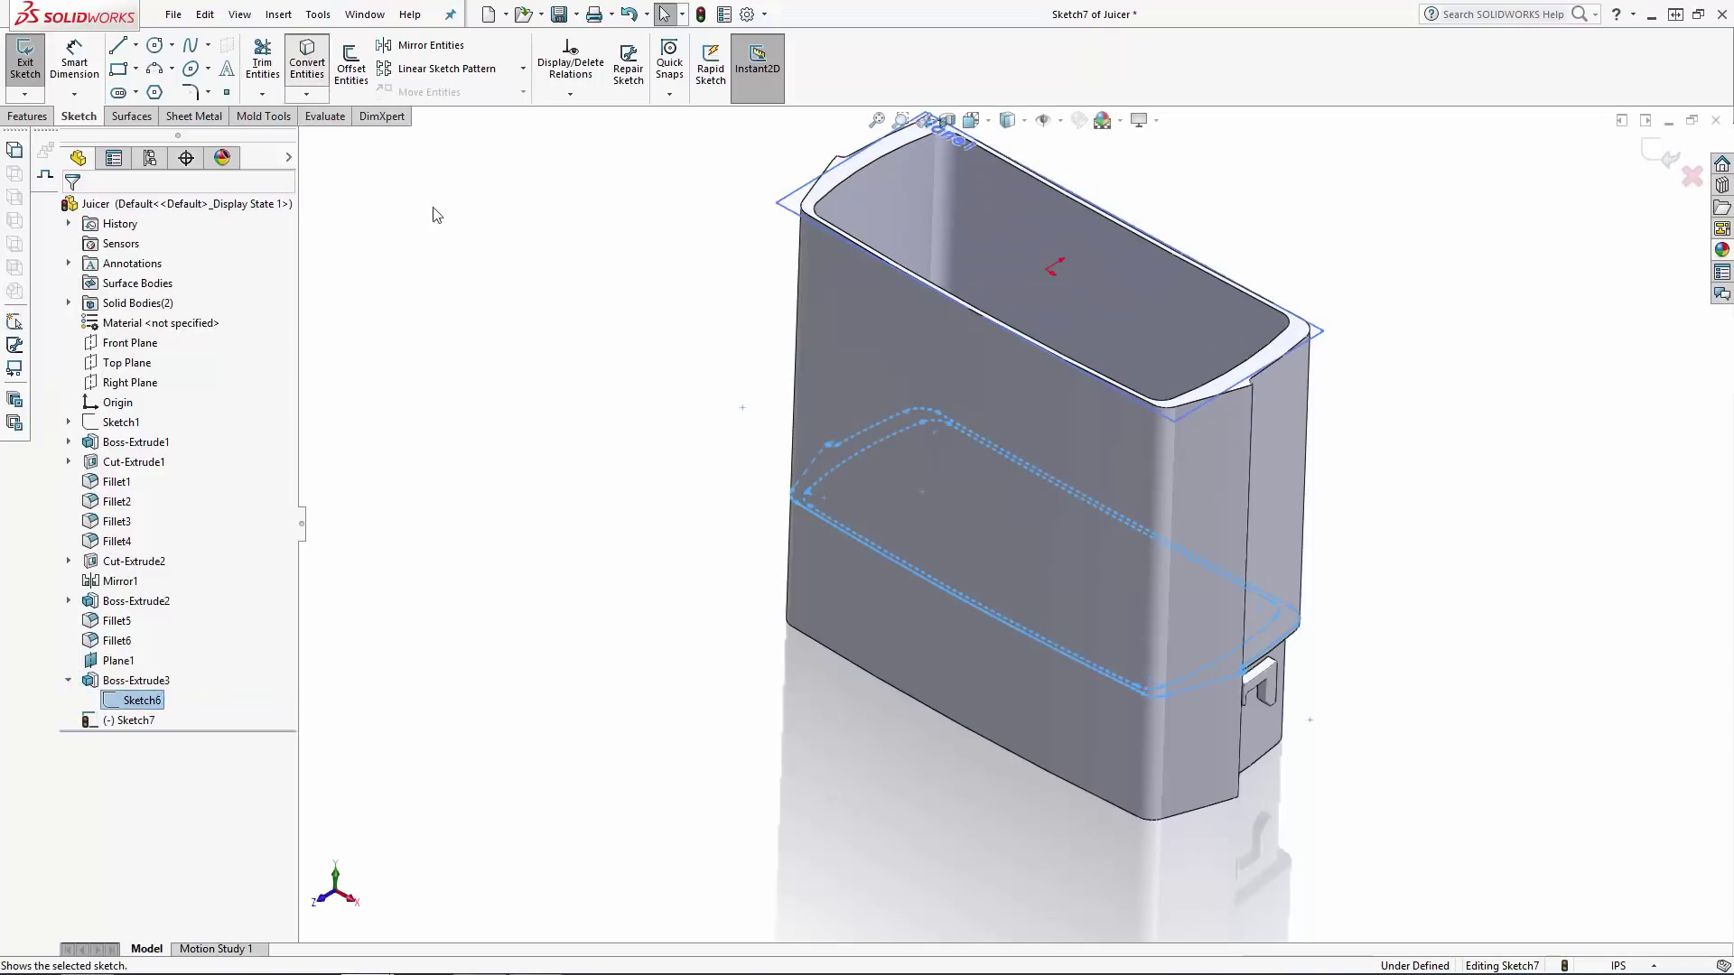
{"action": "left_click", "coordinate": [307, 63]}
{"action": "left_click", "coordinate": [972, 120]}
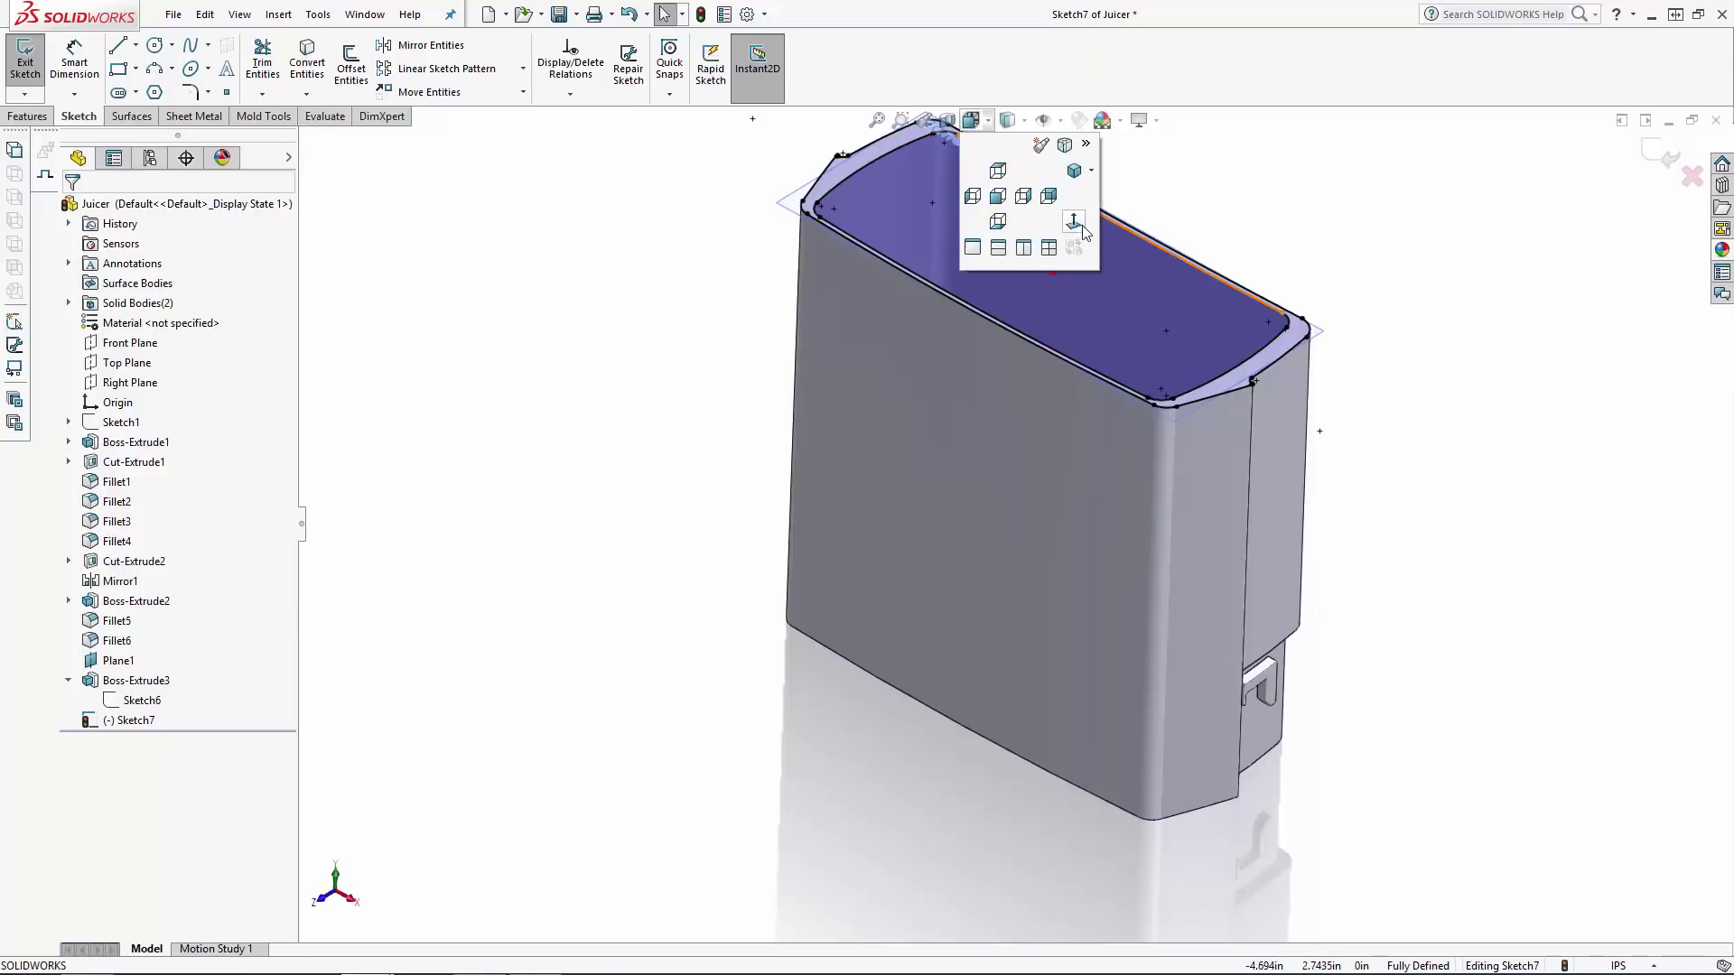
{"action": "left_click", "coordinate": [1076, 220]}
Remove the long front arc and its two adjoining corner arcs from the converted outer outline.
{"action": "left_click", "coordinate": [621, 685]}
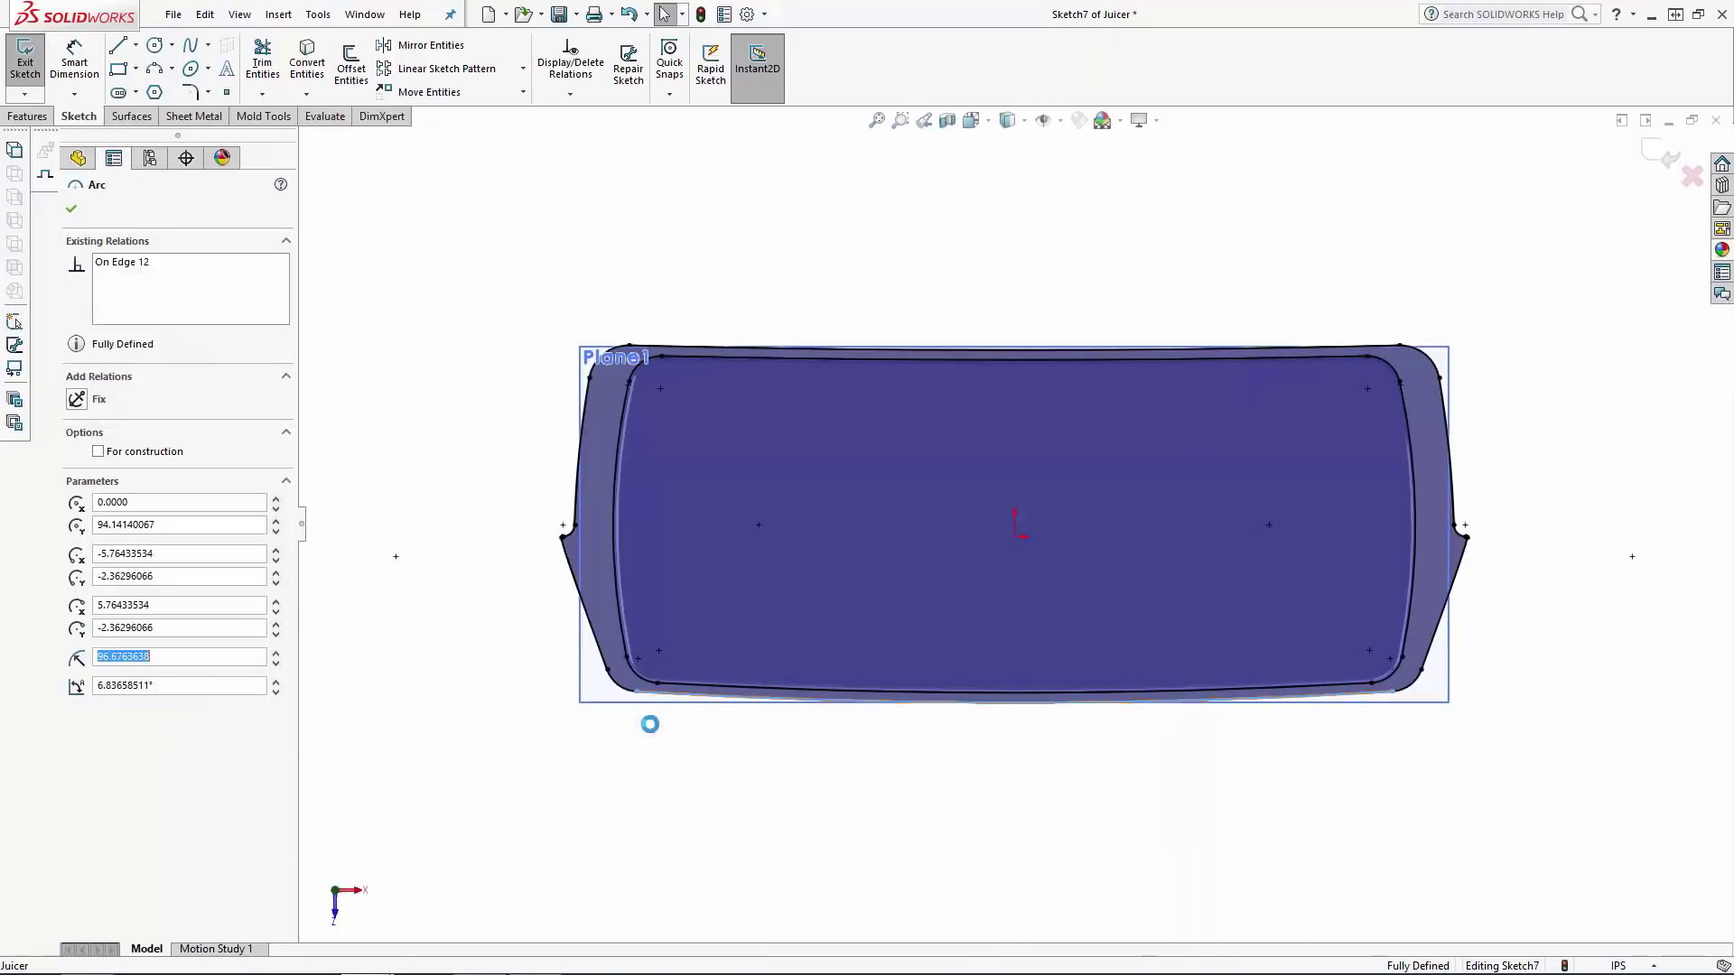
{"action": "key", "text": "Escape"}
{"action": "left_click", "coordinate": [1411, 686]}
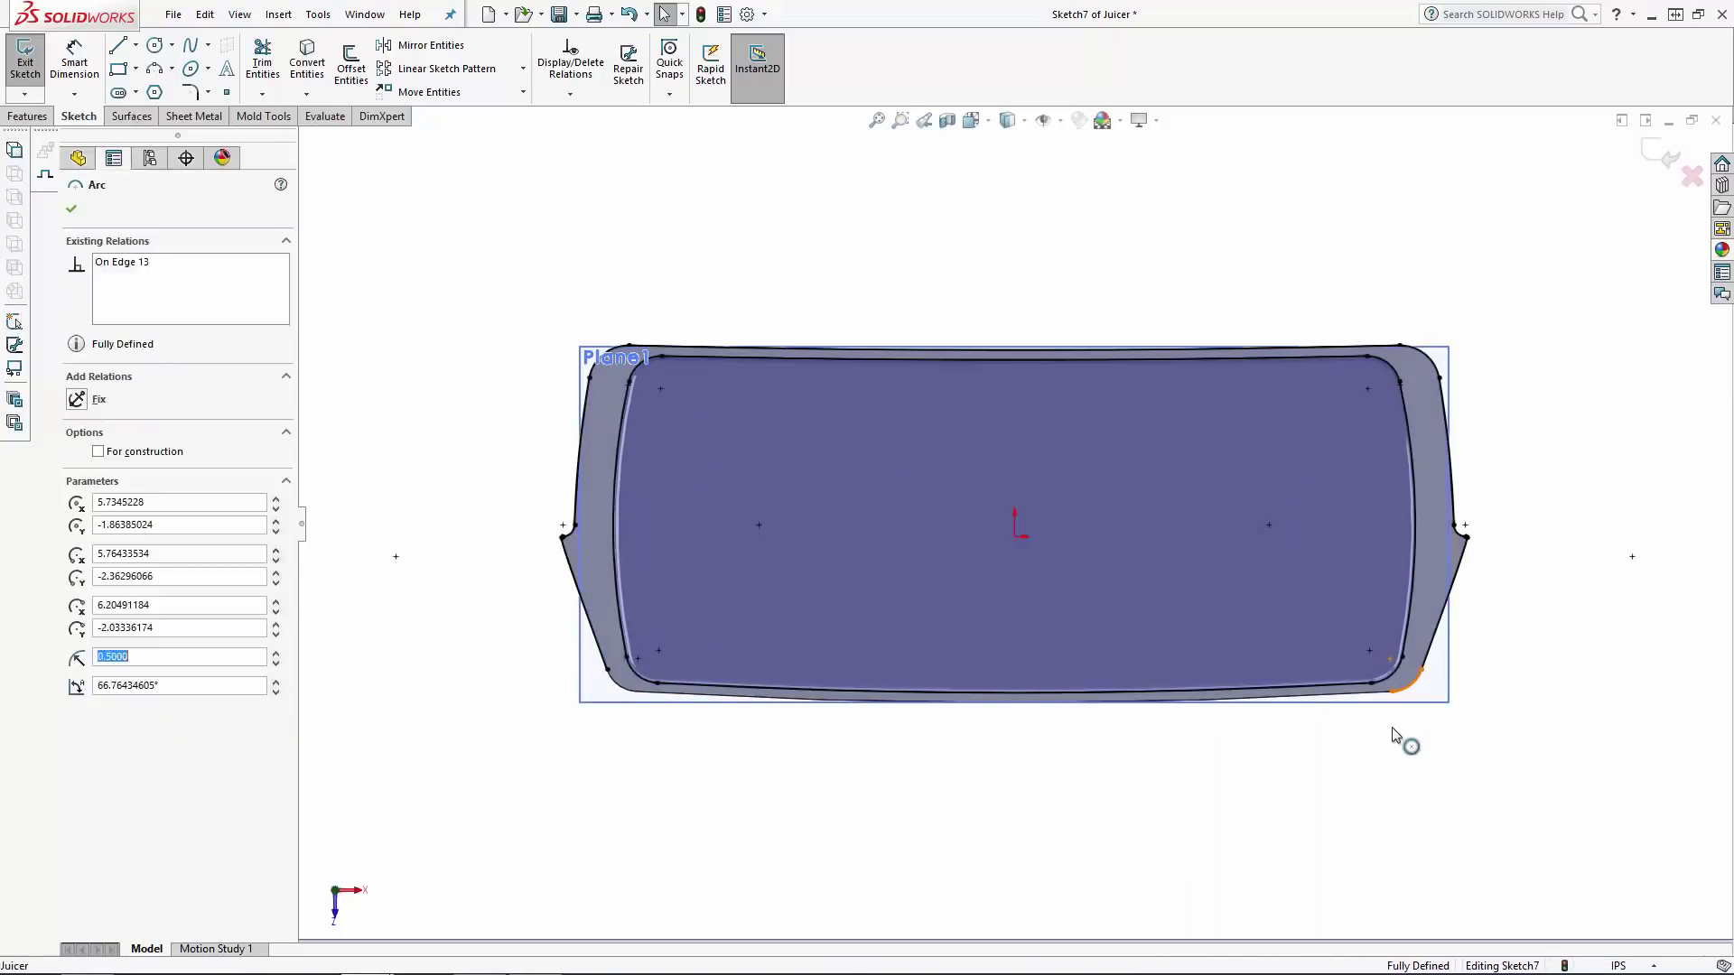
{"action": "key", "text": "Escape"}
Offset the front rim edge 3.00 in outward and shorten the offset arc at both ends.
{"action": "left_click", "coordinate": [350, 64]}
{"action": "left_click", "coordinate": [813, 707]}
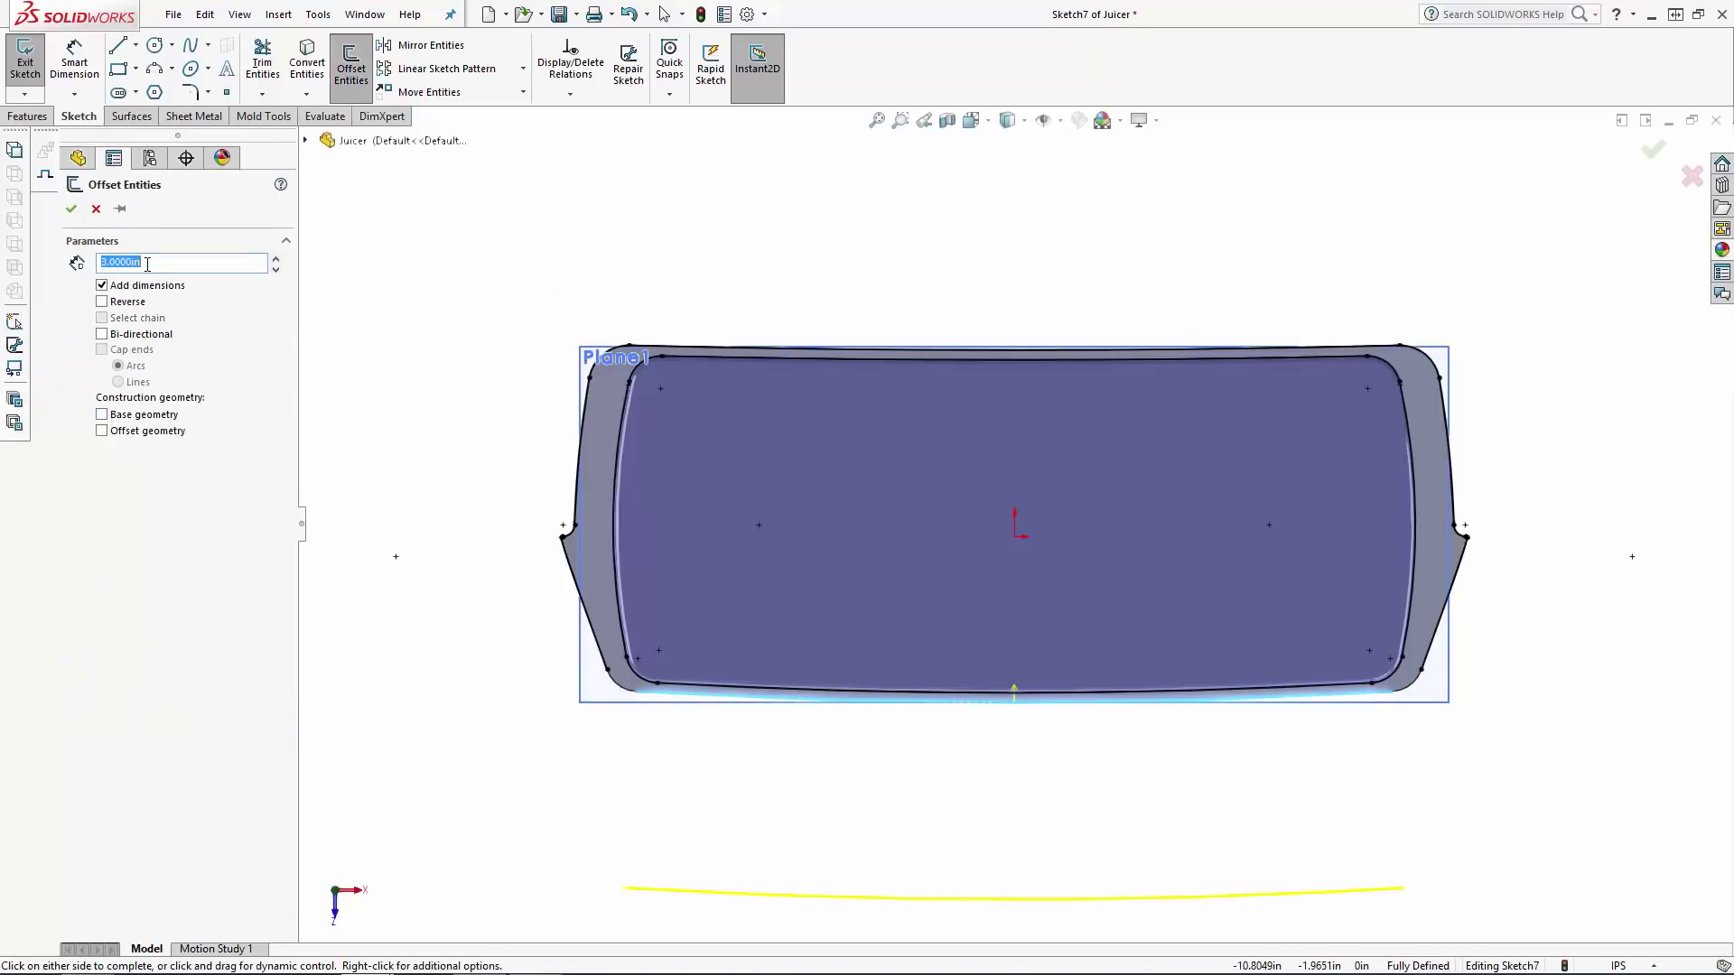
{"action": "left_click", "coordinate": [514, 886]}
{"action": "mouse_move", "coordinate": [624, 887]}
{"action": "left_mouse_down"}
{"action": "mouse_move", "coordinate": [762, 897]}
{"action": "mouse_move", "coordinate": [737, 893]}
{"action": "left_mouse_up"}
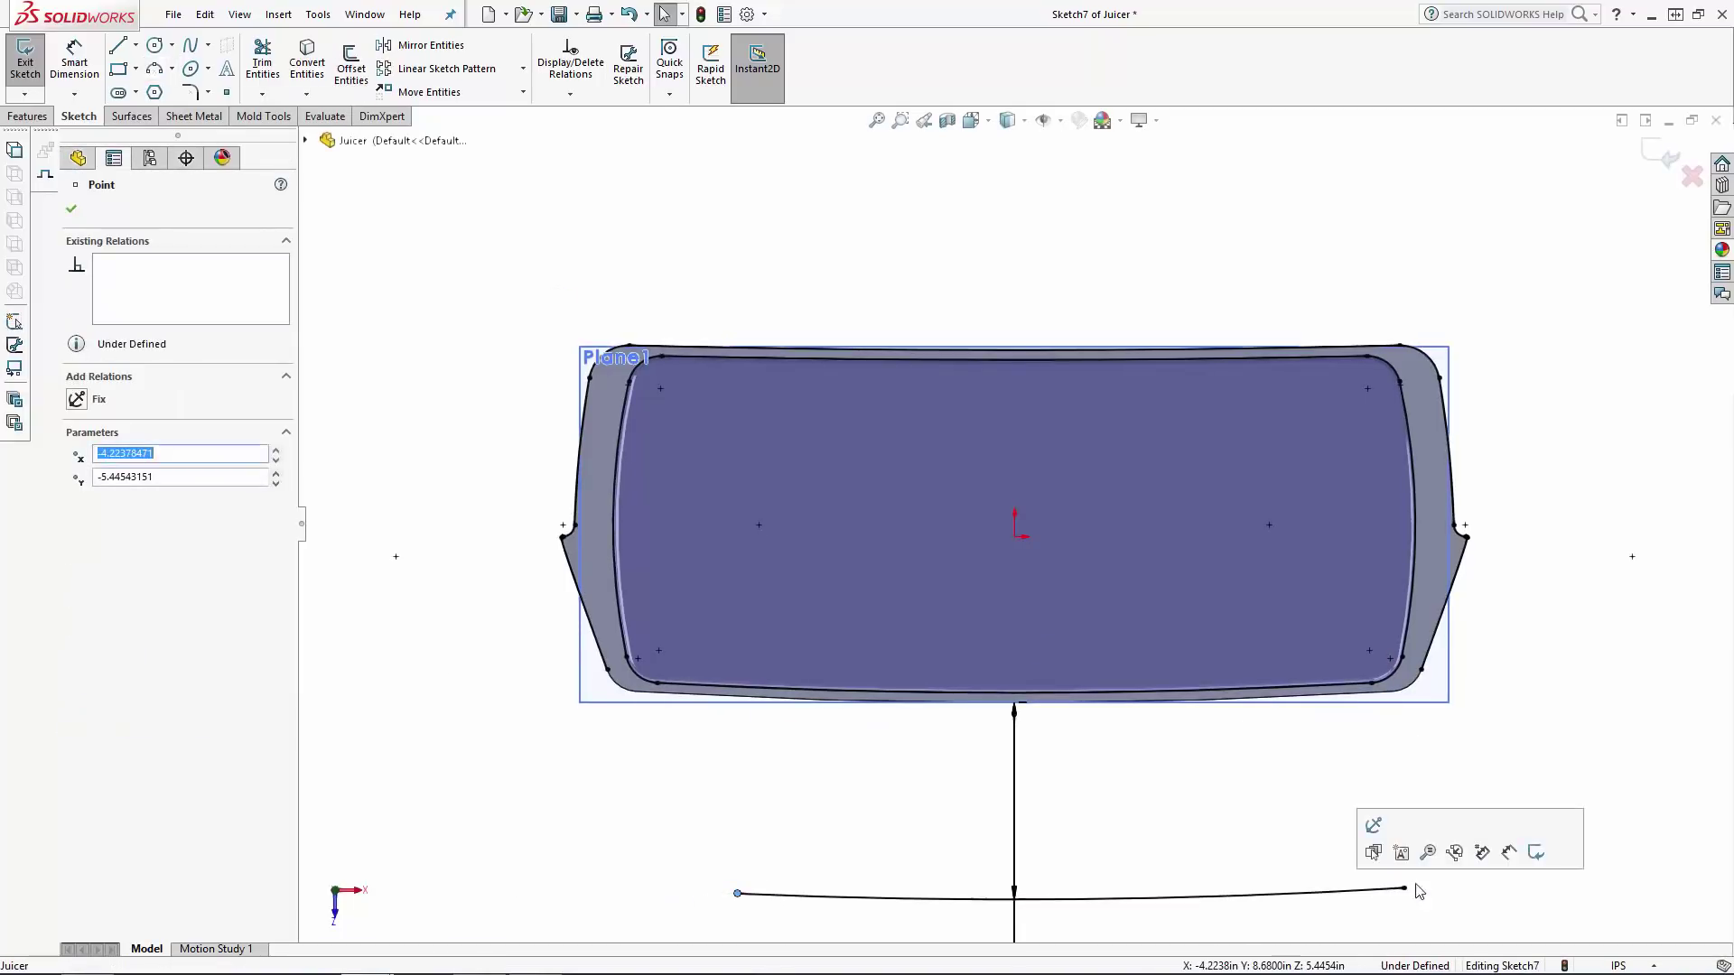
{"action": "left_click_drag", "start_coordinate": [1404, 887], "coordinate": [1325, 892]}
{"action": "key", "text": "Escape"}
Connect both ends of the offset arc to the outer outline's open ends with three-point arcs.
{"action": "left_click", "coordinate": [157, 70]}
{"action": "left_click", "coordinate": [608, 670]}
{"action": "left_click", "coordinate": [737, 893]}
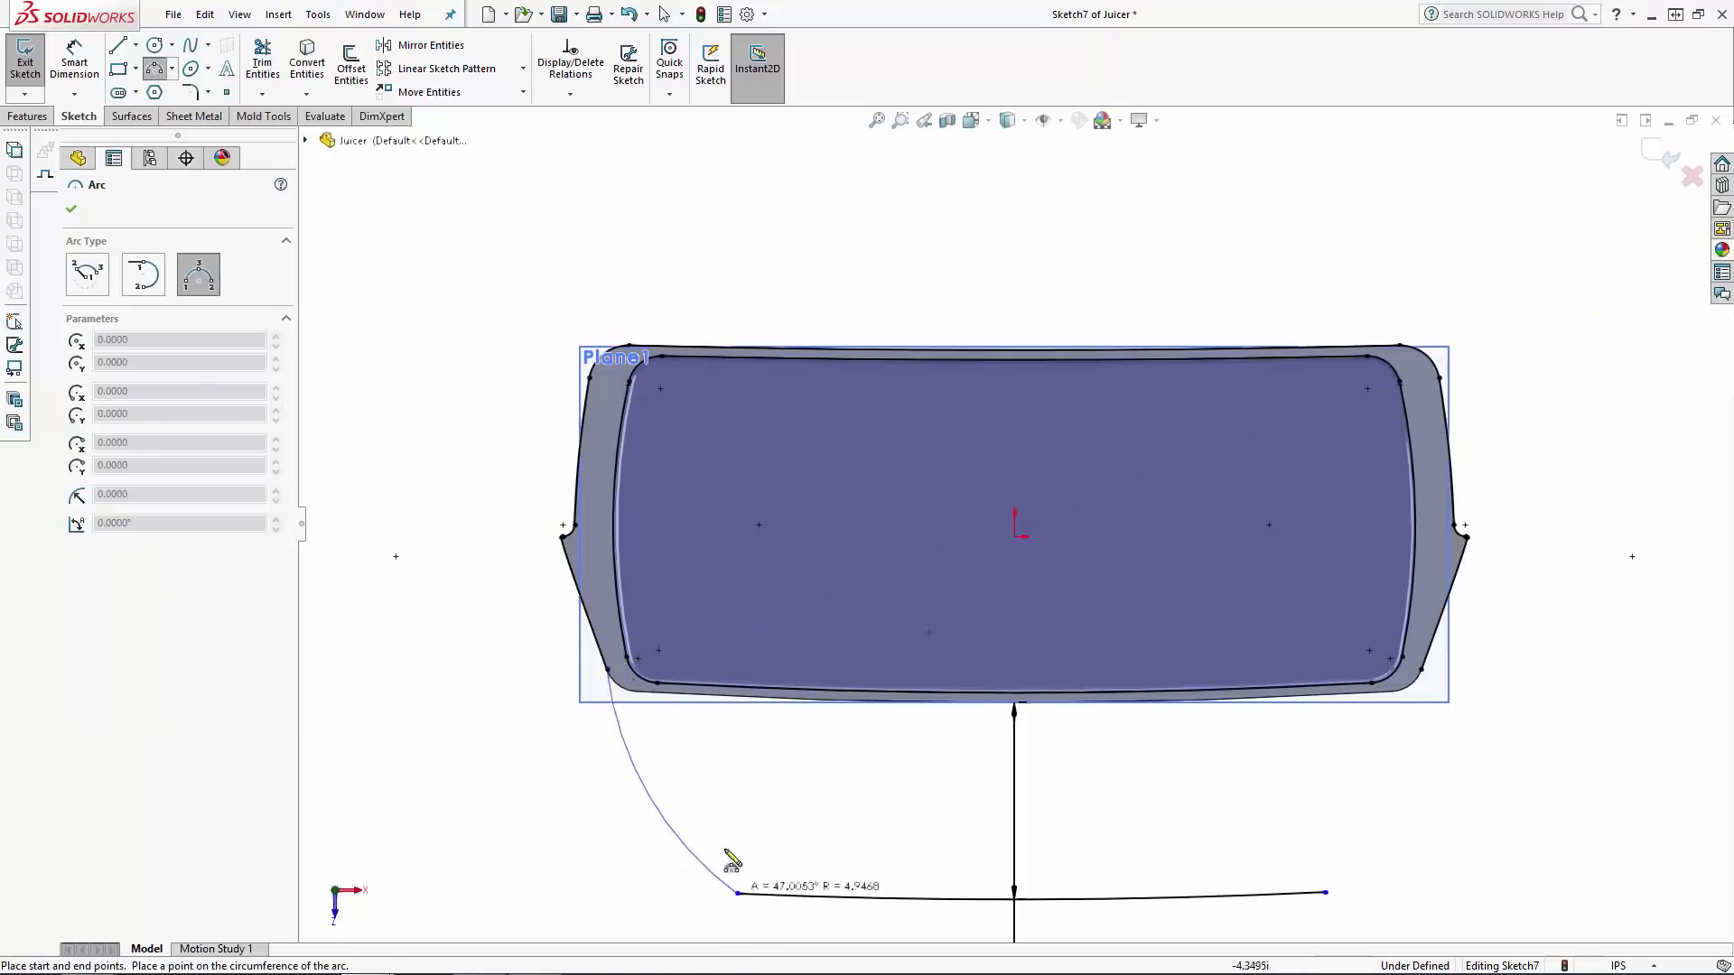
{"action": "left_click", "coordinate": [725, 849]}
{"action": "key", "text": "Escape"}
{"action": "key", "text": "Return"}
{"action": "left_click", "coordinate": [1421, 670]}
{"action": "left_click", "coordinate": [1326, 892]}
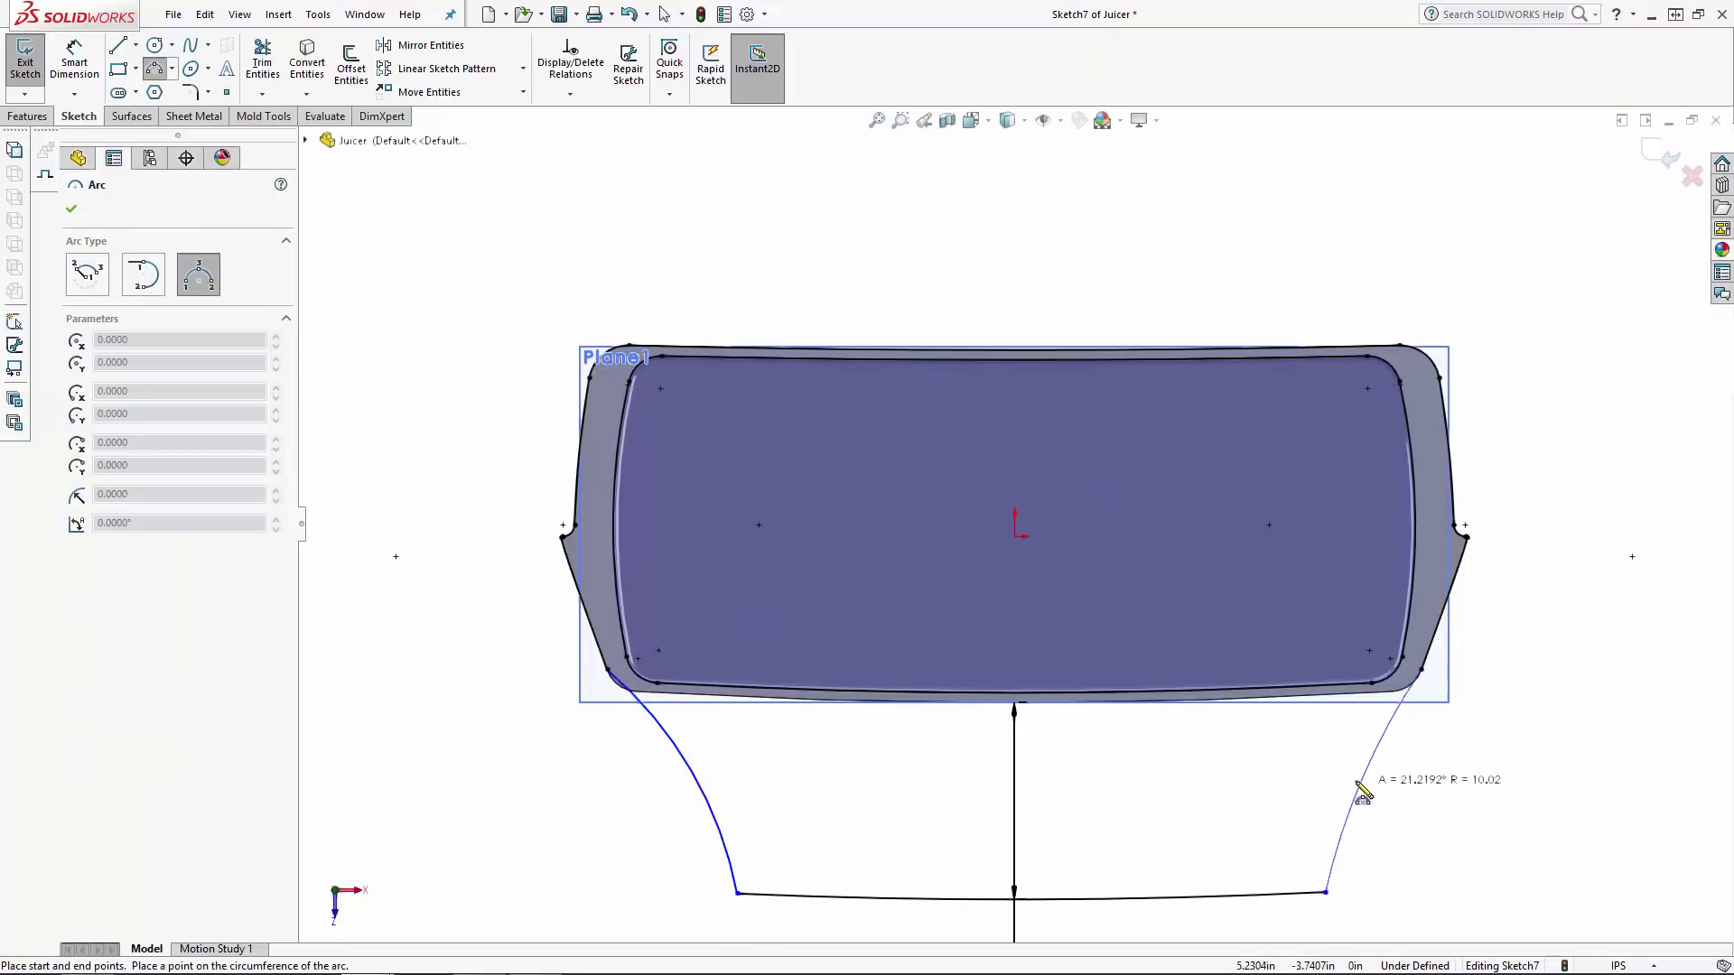
{"action": "left_click", "coordinate": [1359, 787]}
{"action": "key", "text": "Escape"}
Draw vertical construction lines outward from both ends of the offset arc, joined by a horizontal construction line.
{"action": "left_click", "coordinate": [135, 45]}
{"action": "left_click", "coordinate": [163, 91]}
{"action": "key", "text": "l"}
{"action": "left_click", "coordinate": [739, 686]}
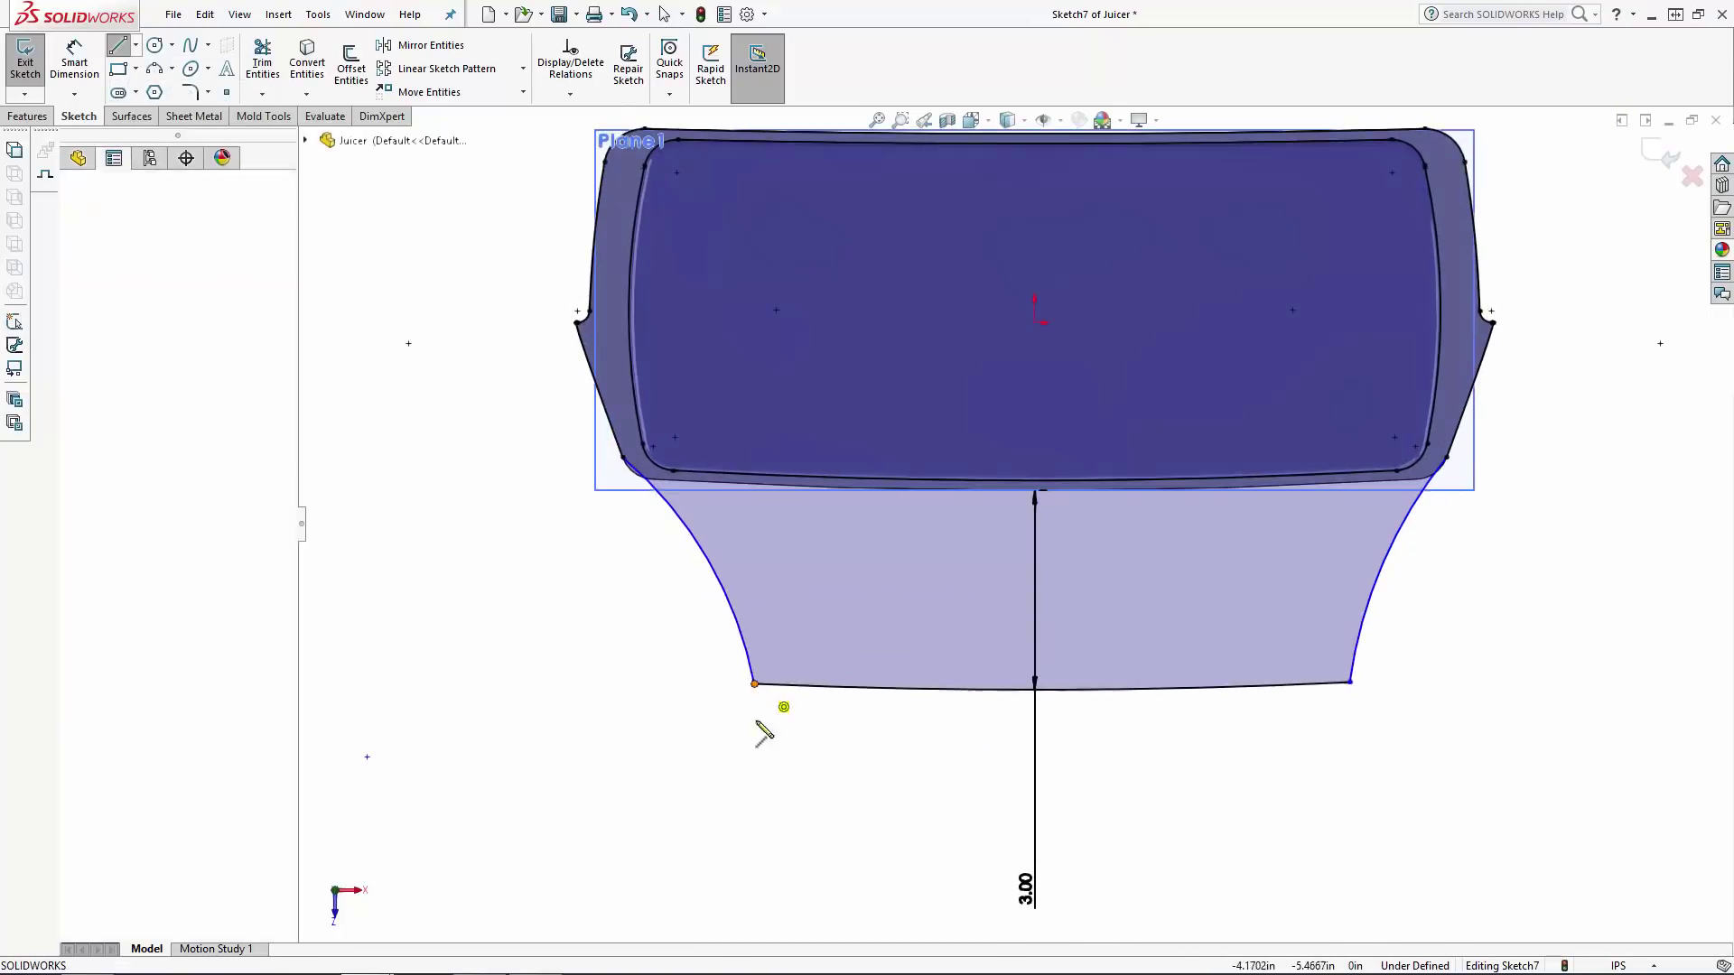
{"action": "left_click", "coordinate": [743, 757]}
{"action": "key", "text": "Left"}
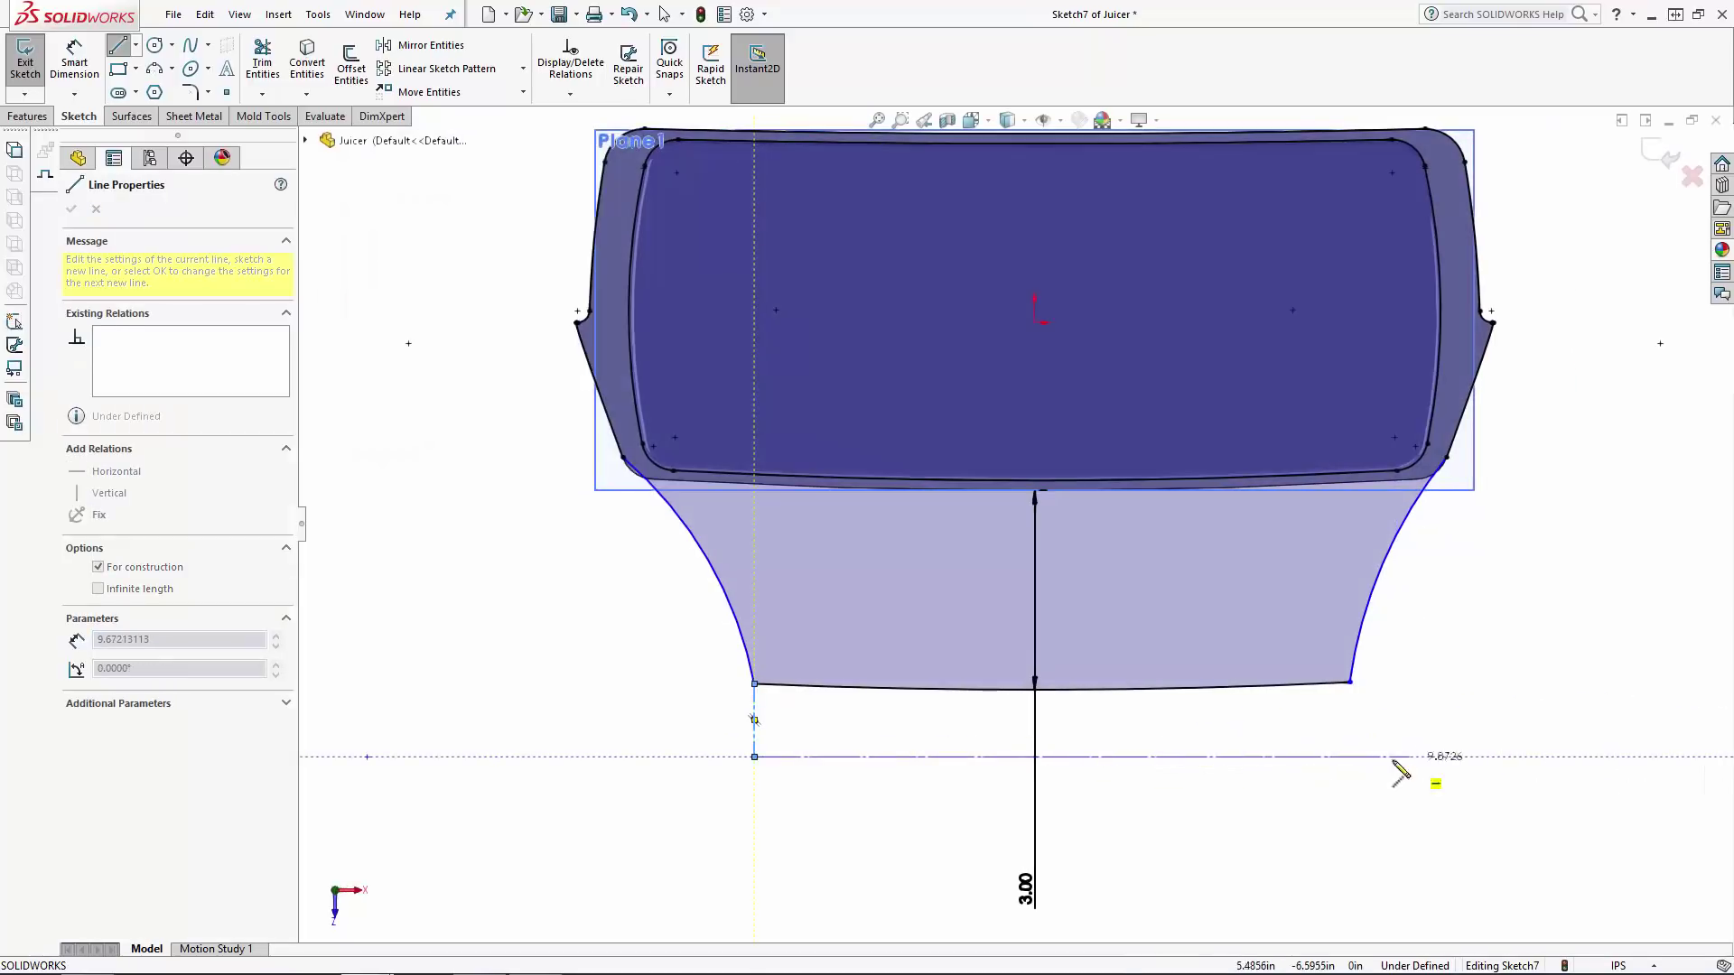
{"action": "left_click", "coordinate": [1350, 756]}
{"action": "left_click", "coordinate": [1350, 683]}
{"action": "key", "text": "Escape"}
{"action": "left_click", "coordinate": [1350, 707]}
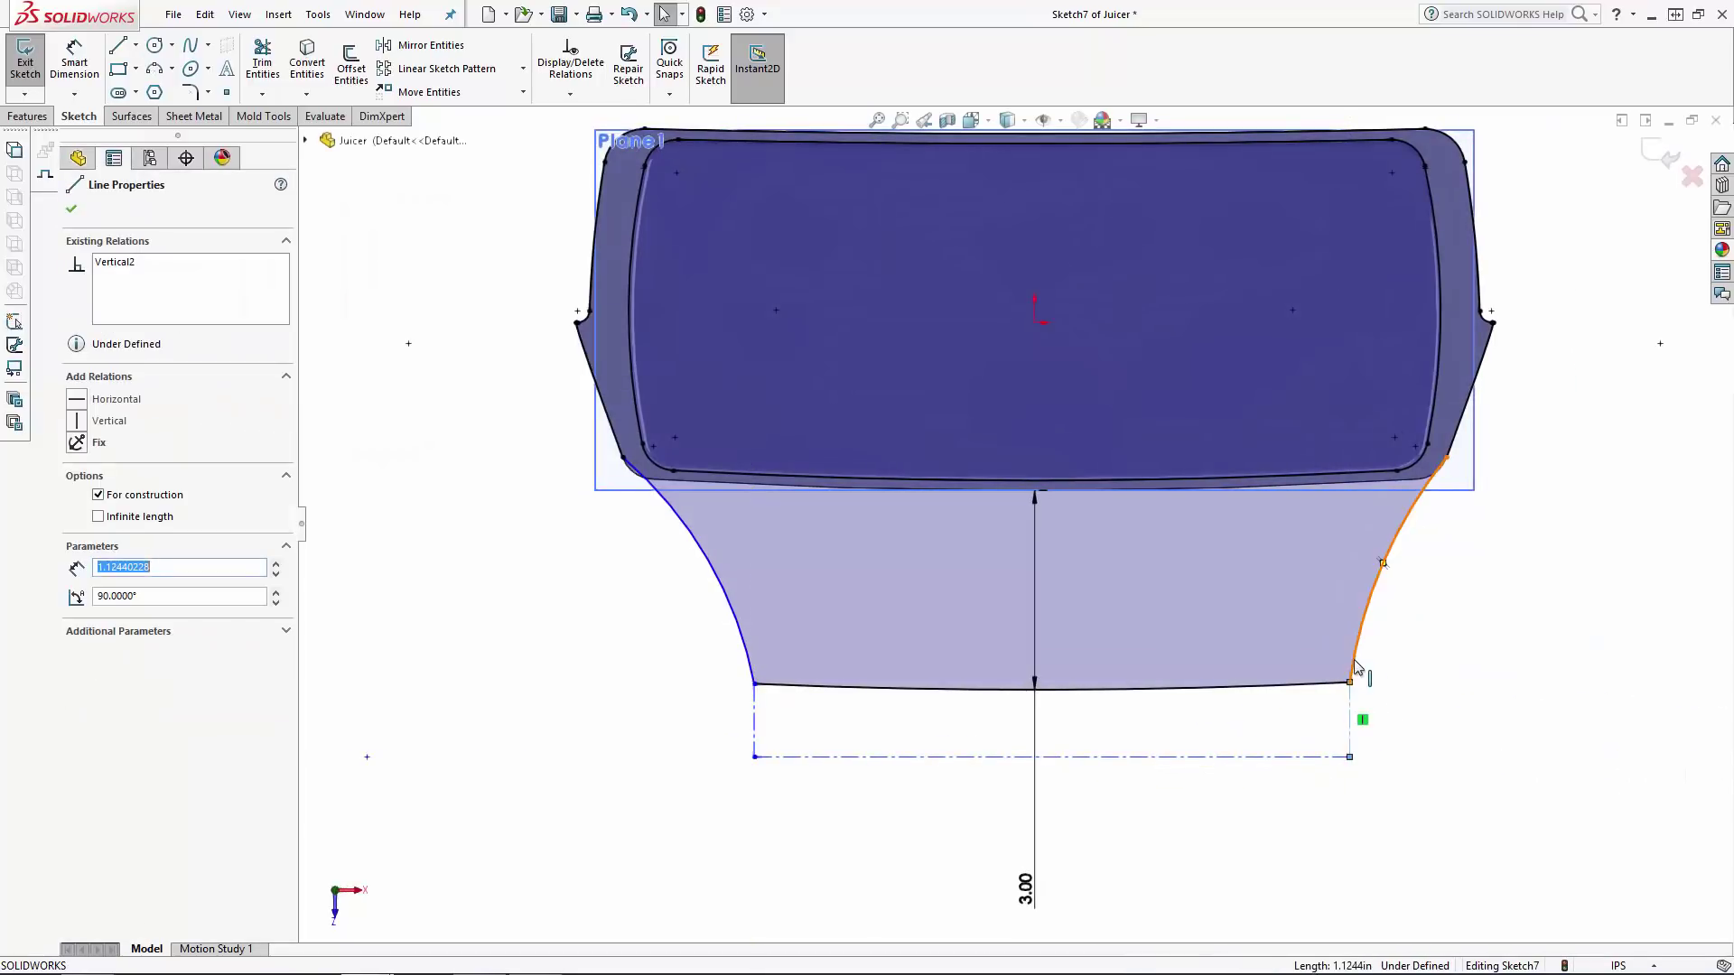
Make the right connecting arc tangent to its vertical construction line and to the adjoining side edge of the outer outline.
{"action": "left_click", "coordinate": [1354, 662], "text": "ctrl"}
{"action": "left_click", "coordinate": [101, 501]}
{"action": "left_click", "coordinate": [1158, 637]}
{"action": "left_click", "coordinate": [1457, 438]}
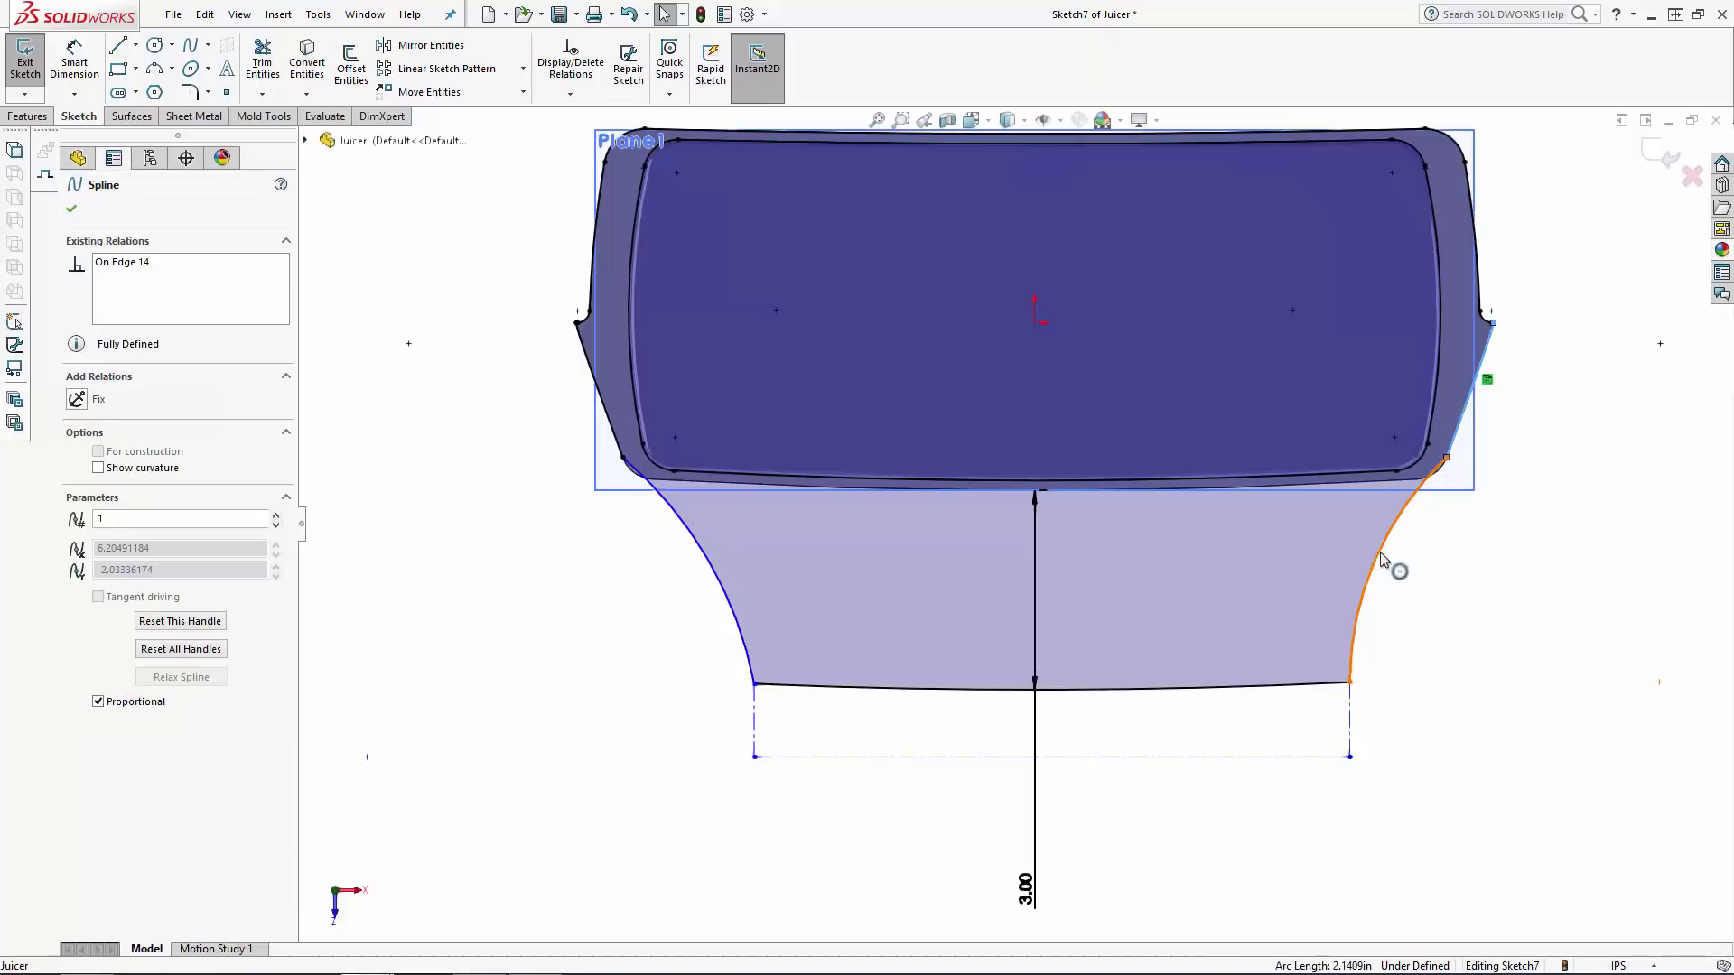
{"action": "left_click", "coordinate": [1378, 559], "text": "ctrl"}
{"action": "left_click", "coordinate": [108, 502]}
Make the left connecting arc tangent to the adjoining side edge of the outer outline and to its vertical construction line.
{"action": "left_click", "coordinate": [610, 425]}
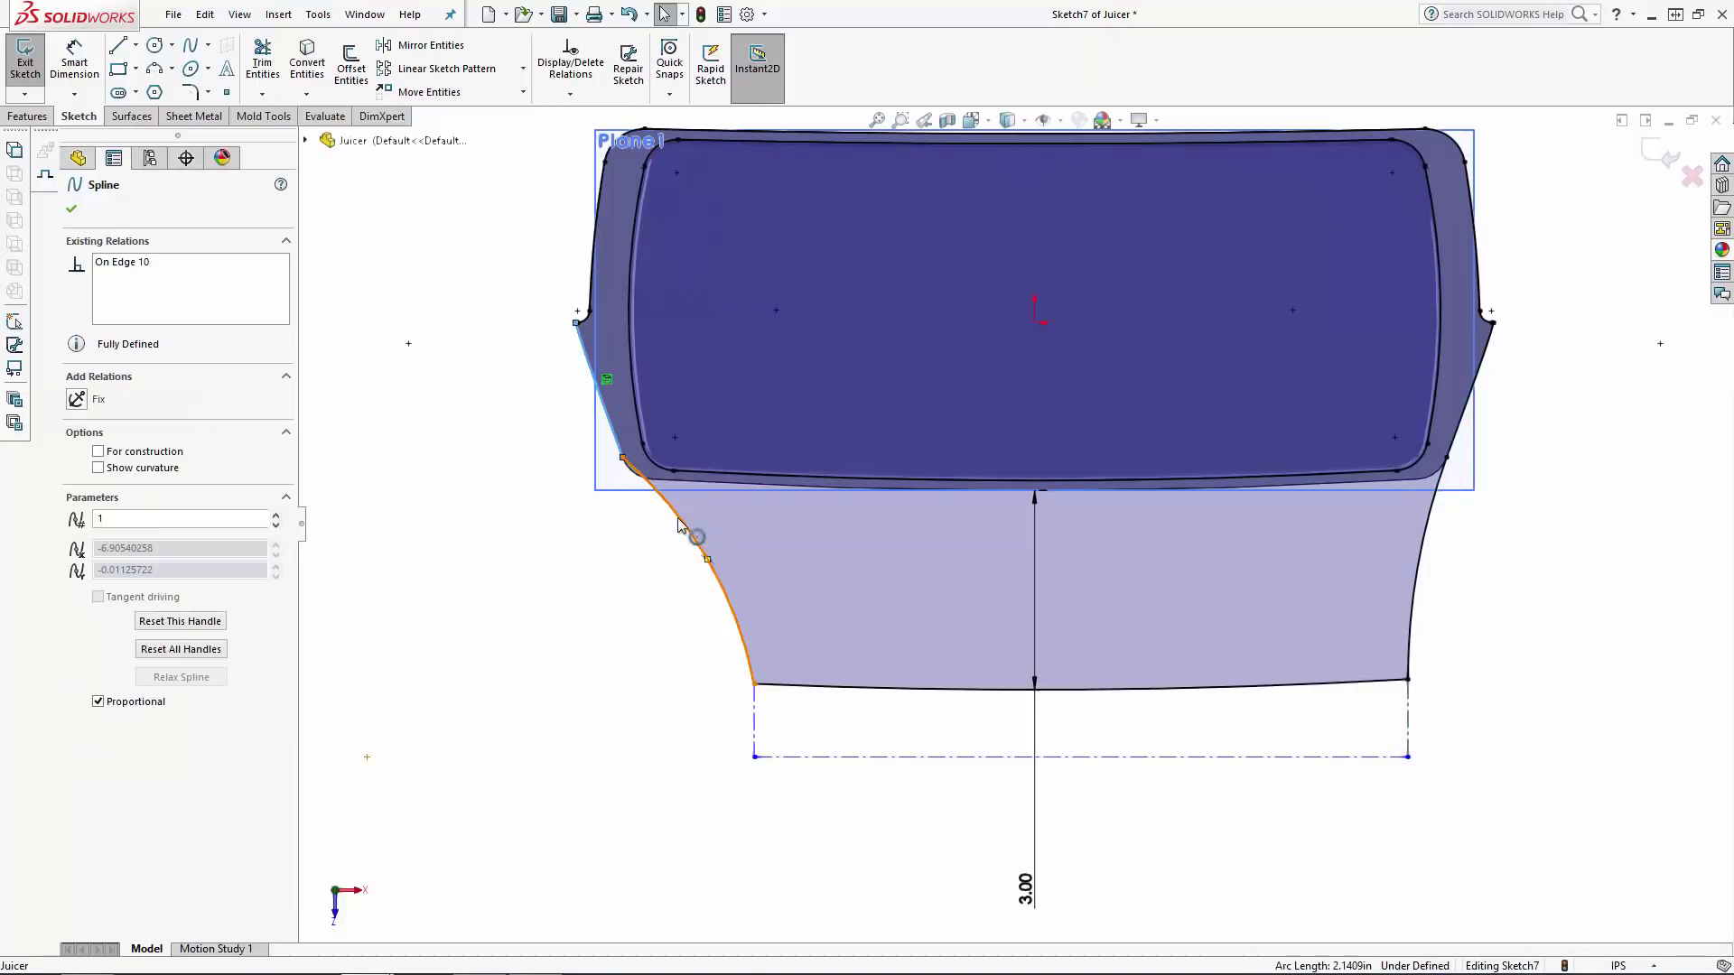
{"action": "left_click", "coordinate": [681, 519], "text": "ctrl"}
{"action": "left_click", "coordinate": [100, 501]}
{"action": "left_click", "coordinate": [635, 710]}
{"action": "left_click", "coordinate": [642, 637], "text": "ctrl"}
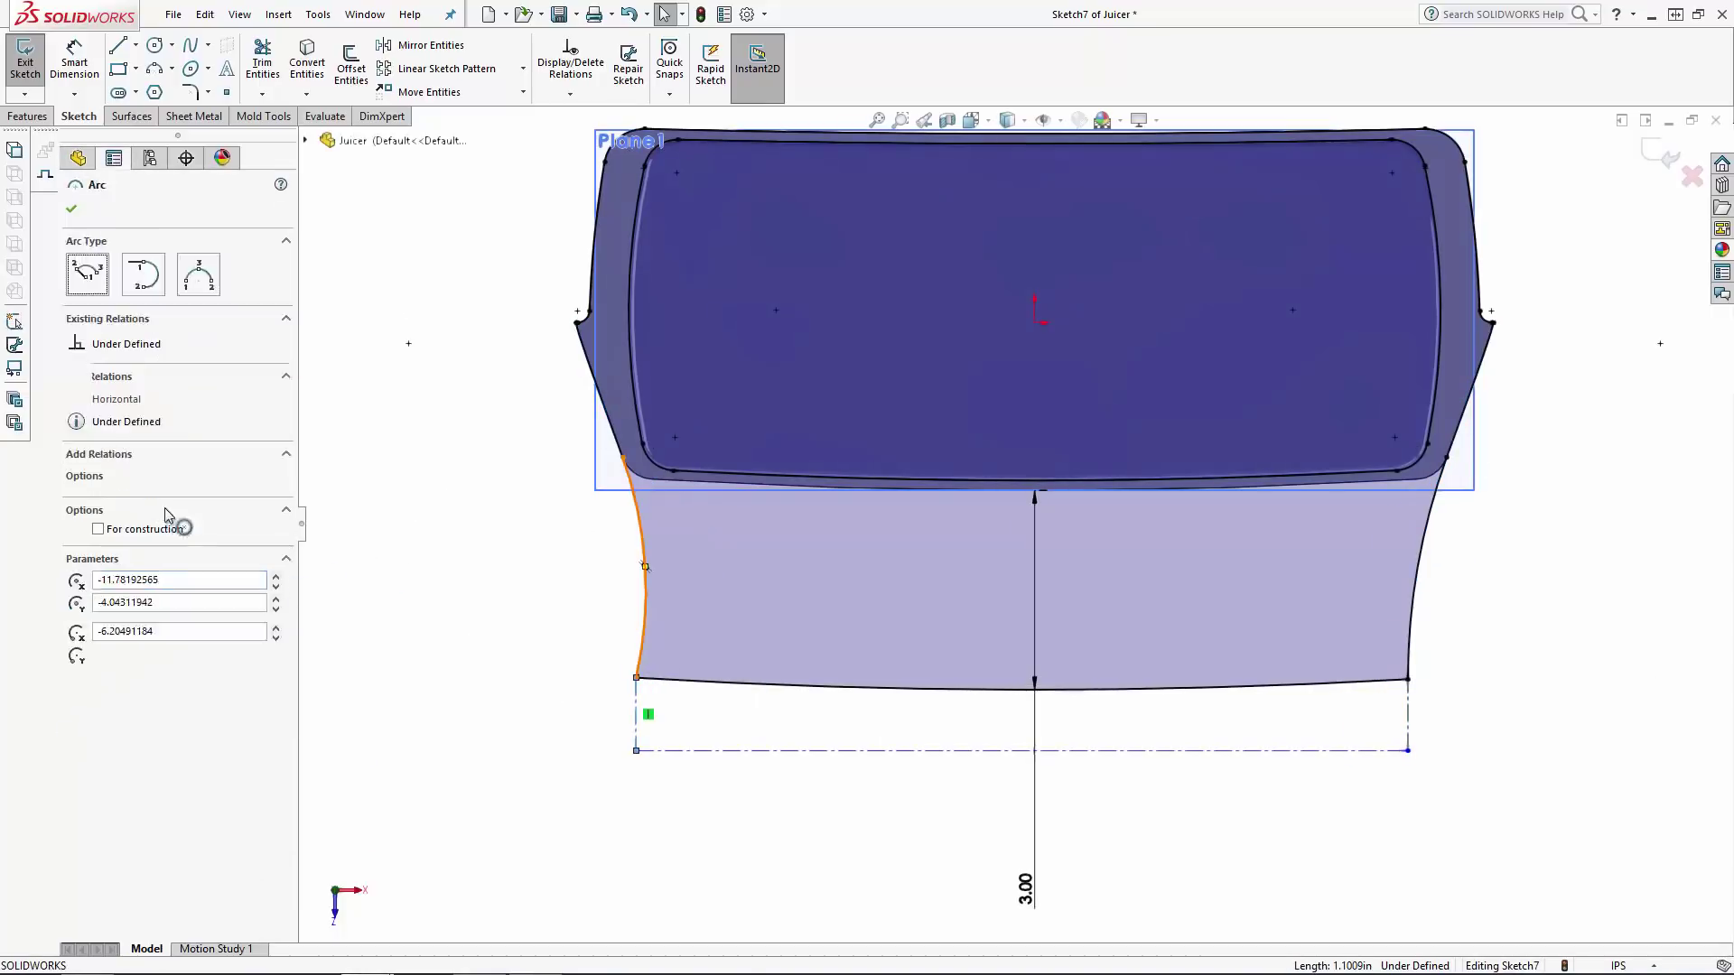
{"action": "left_click", "coordinate": [89, 503]}
{"action": "left_click", "coordinate": [542, 635]}
Finish the top sketch, extrude it 0.25 in upward merged with the body, and hide the reference plane at the rim.
{"action": "left_click", "coordinate": [1658, 159]}
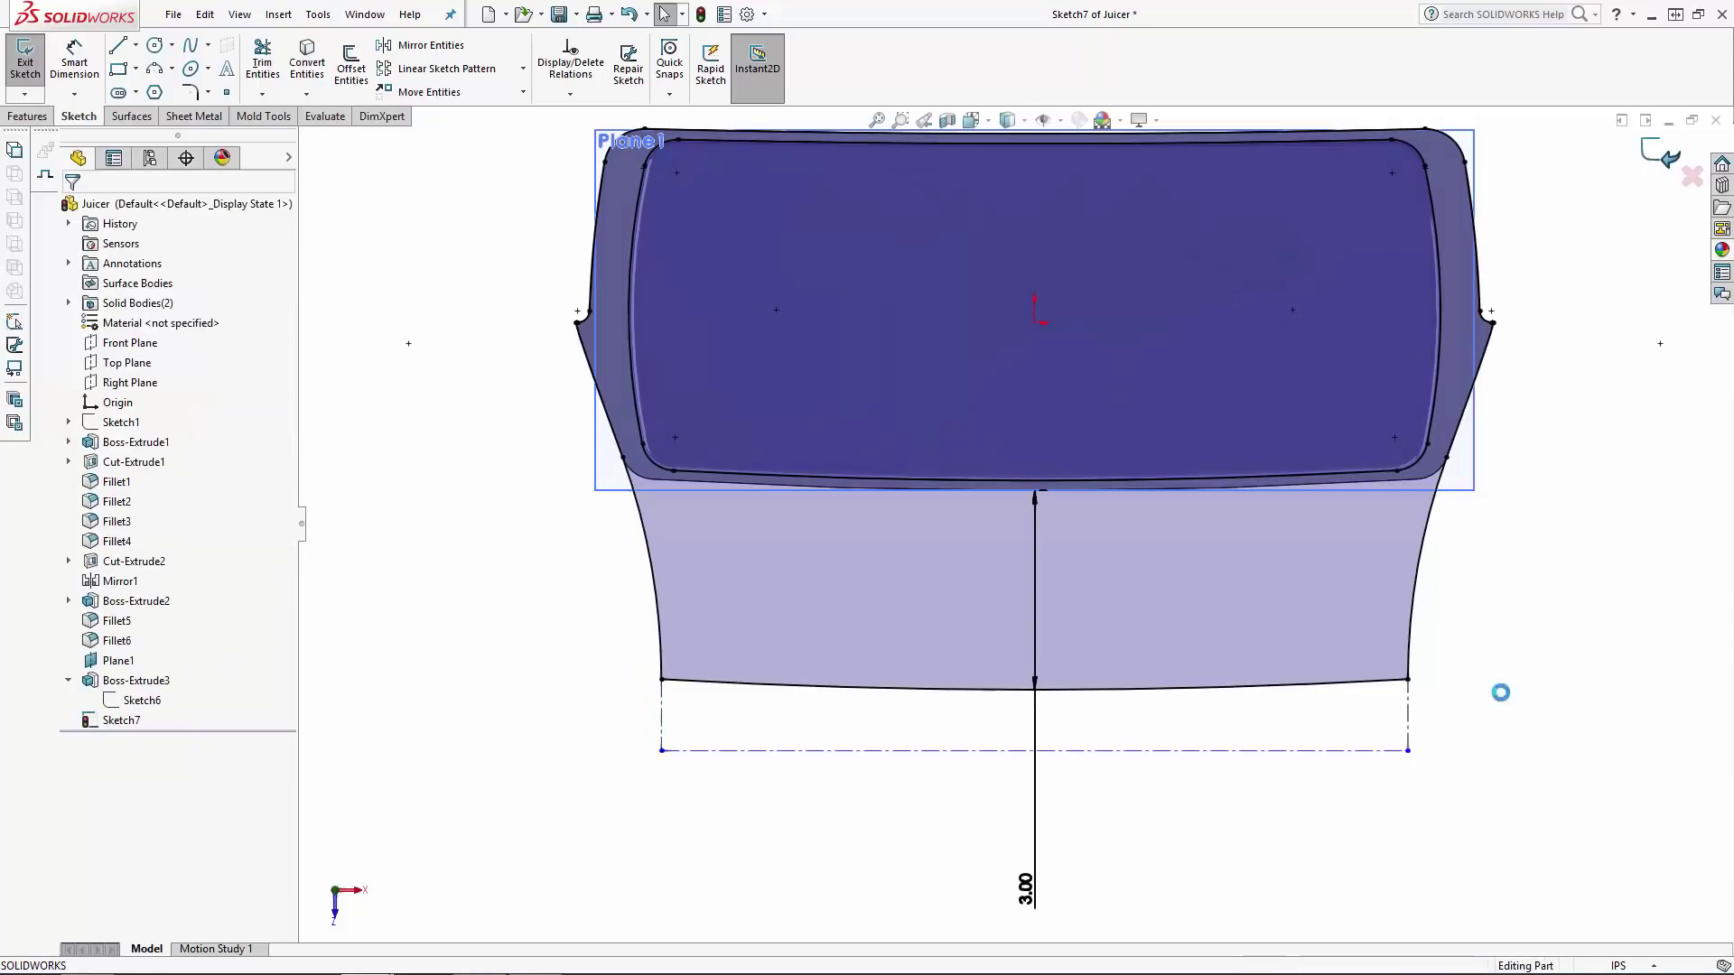
{"action": "mouse_move", "coordinate": [1502, 692]}
{"action": "middle_mouse_down"}
{"action": "mouse_move", "coordinate": [1343, 390]}
{"action": "mouse_move", "coordinate": [1346, 481]}
{"action": "middle_mouse_up"}
{"action": "scroll", "coordinate": [1346, 481], "scroll_direction": "up", "scroll_amount": 3}
{"action": "scroll", "coordinate": [1347, 481], "scroll_direction": "down", "scroll_amount": 1}
{"action": "left_click", "coordinate": [51, 83]}
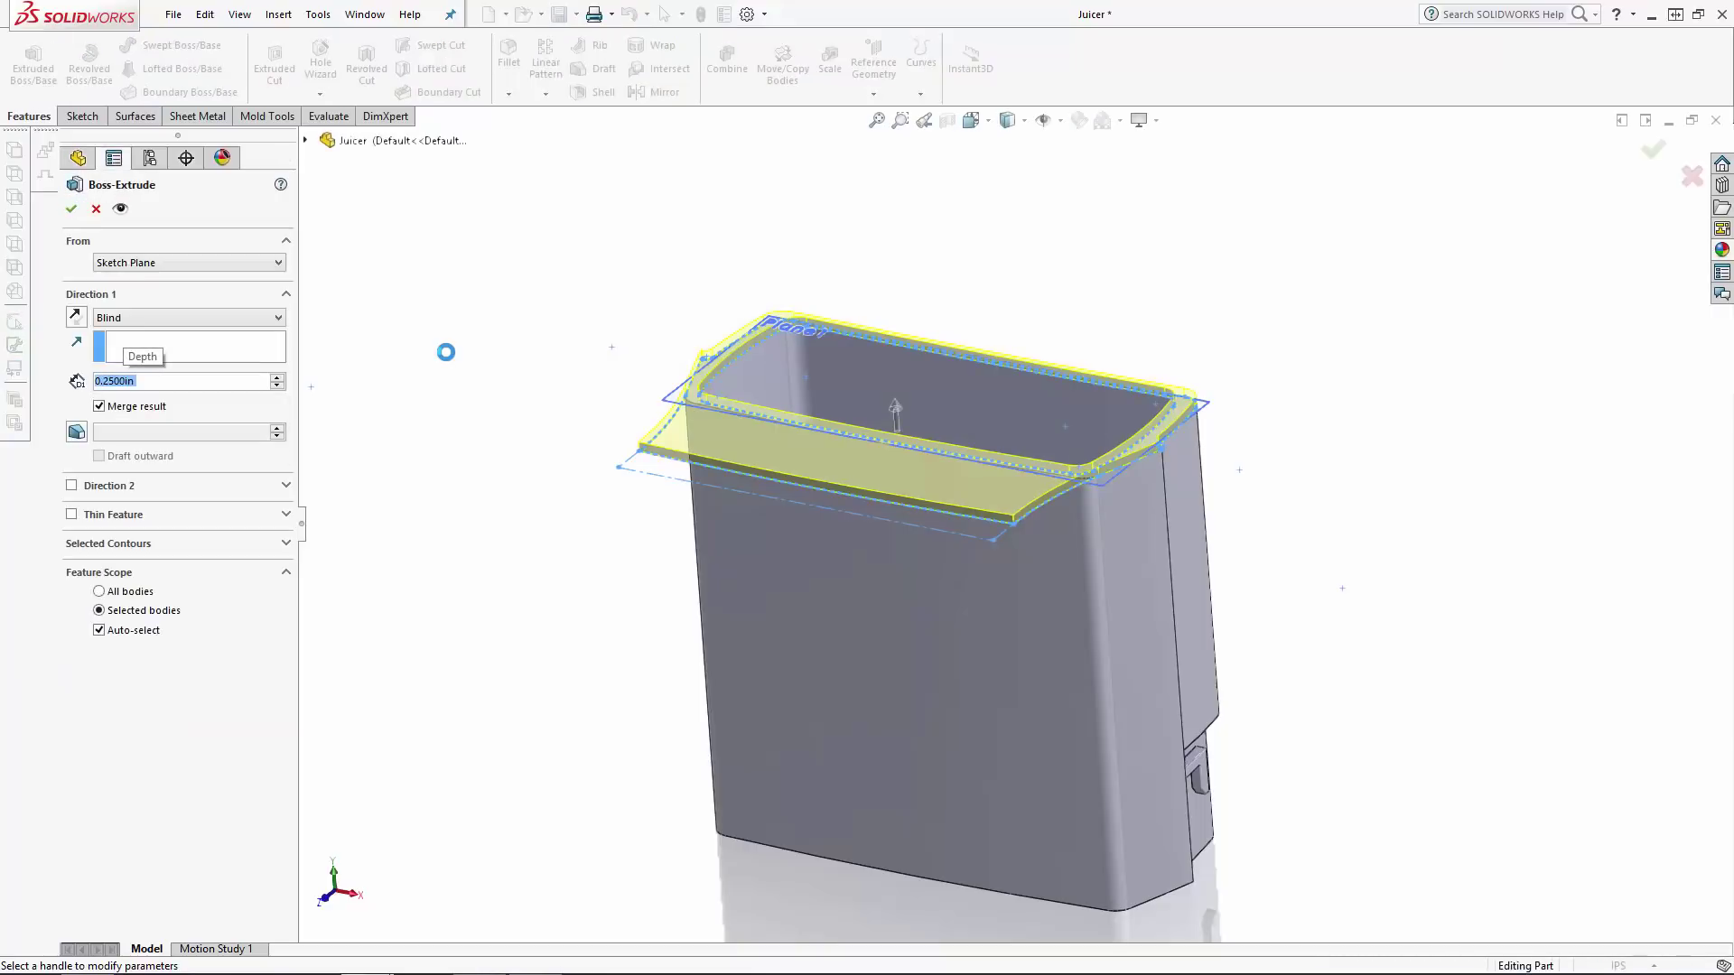
{"action": "key", "text": "Return"}
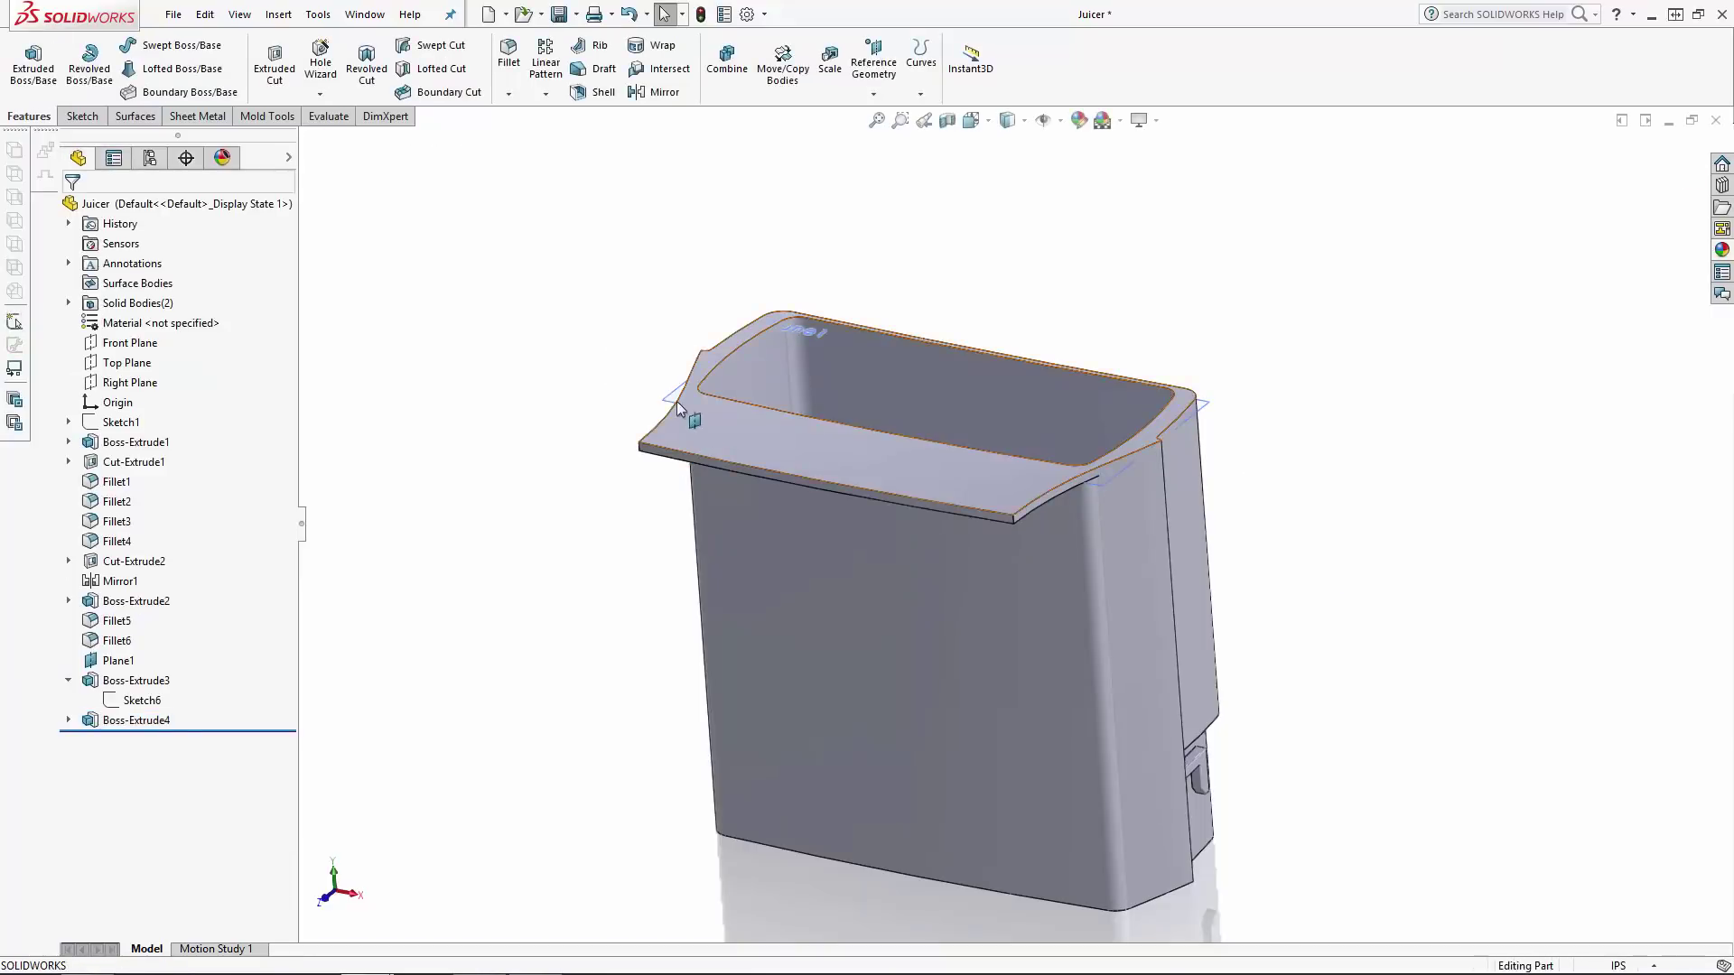
{"action": "left_click", "coordinate": [677, 390]}
{"action": "left_click", "coordinate": [426, 439]}
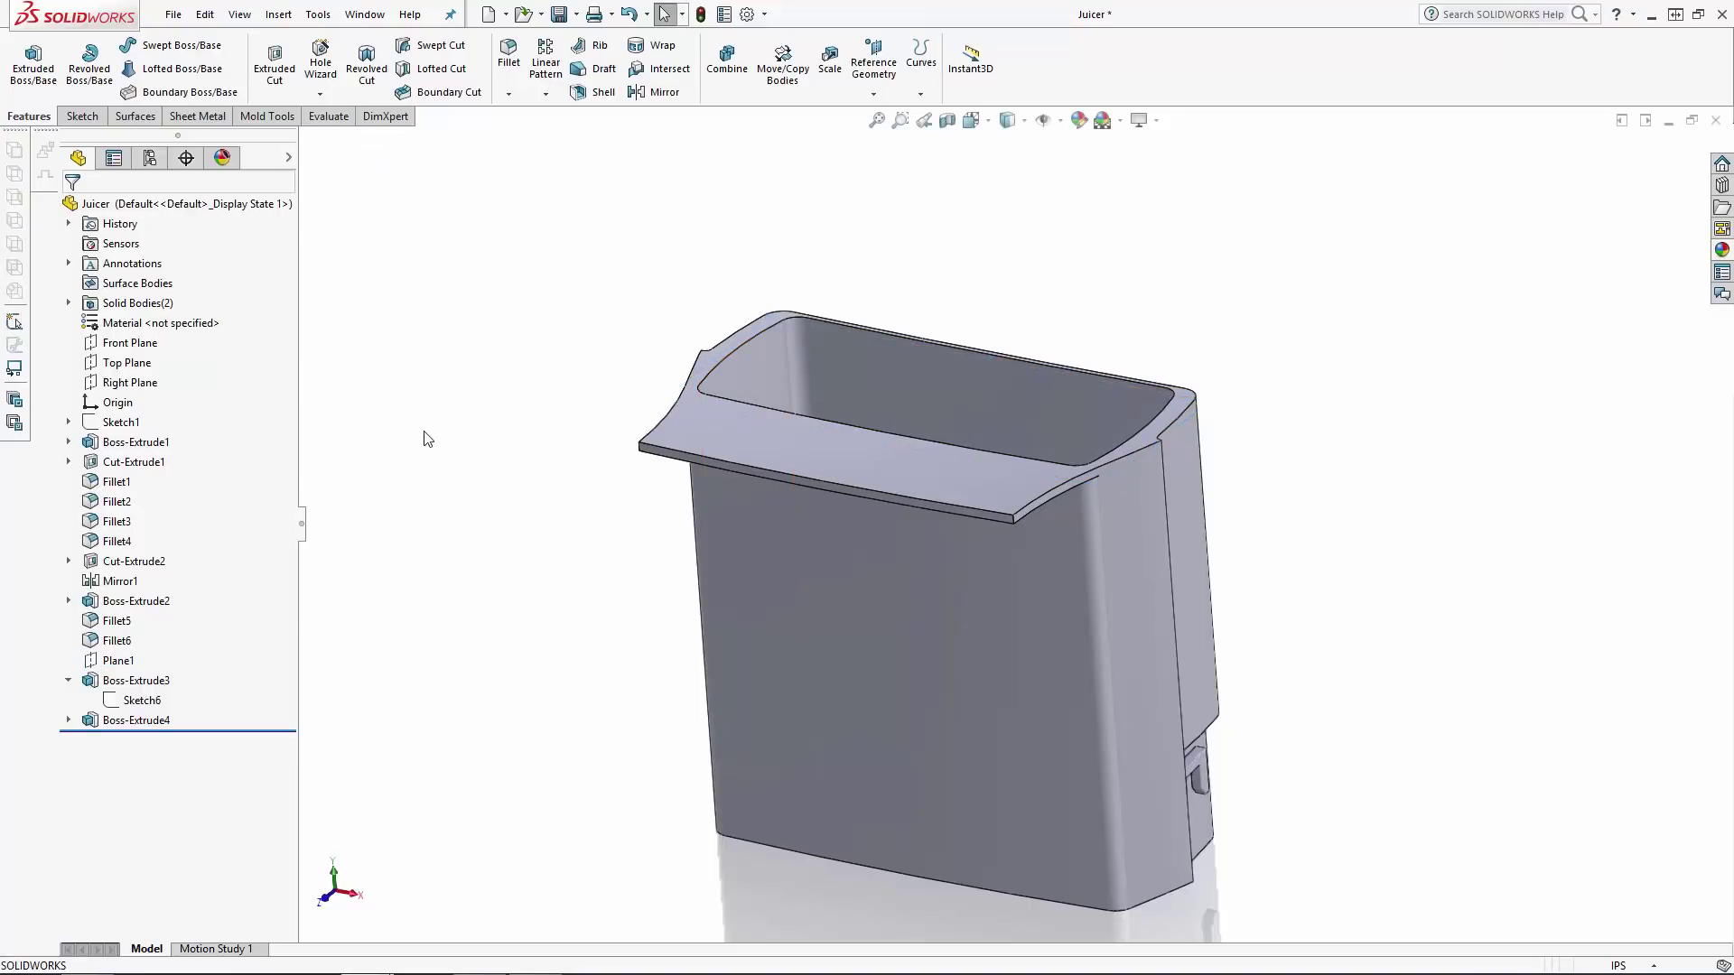